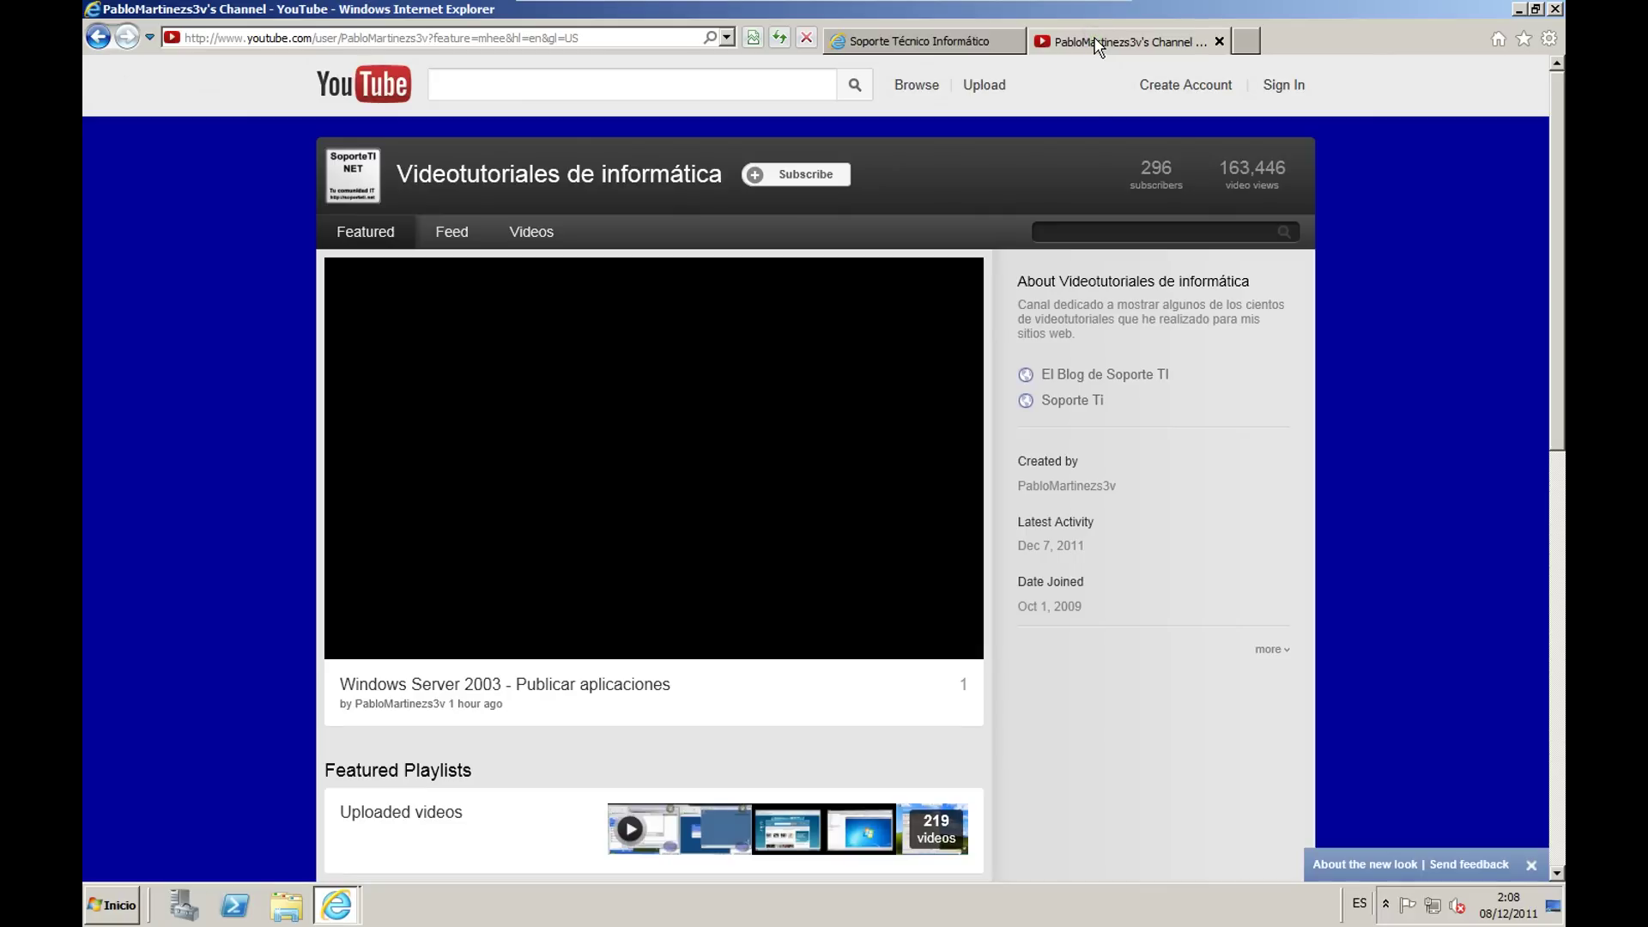
Step: Browse the blog and YouTube tabs, close the YouTube tab, then close Internet Explorer
{"action": "left_click", "coordinate": [941, 39]}
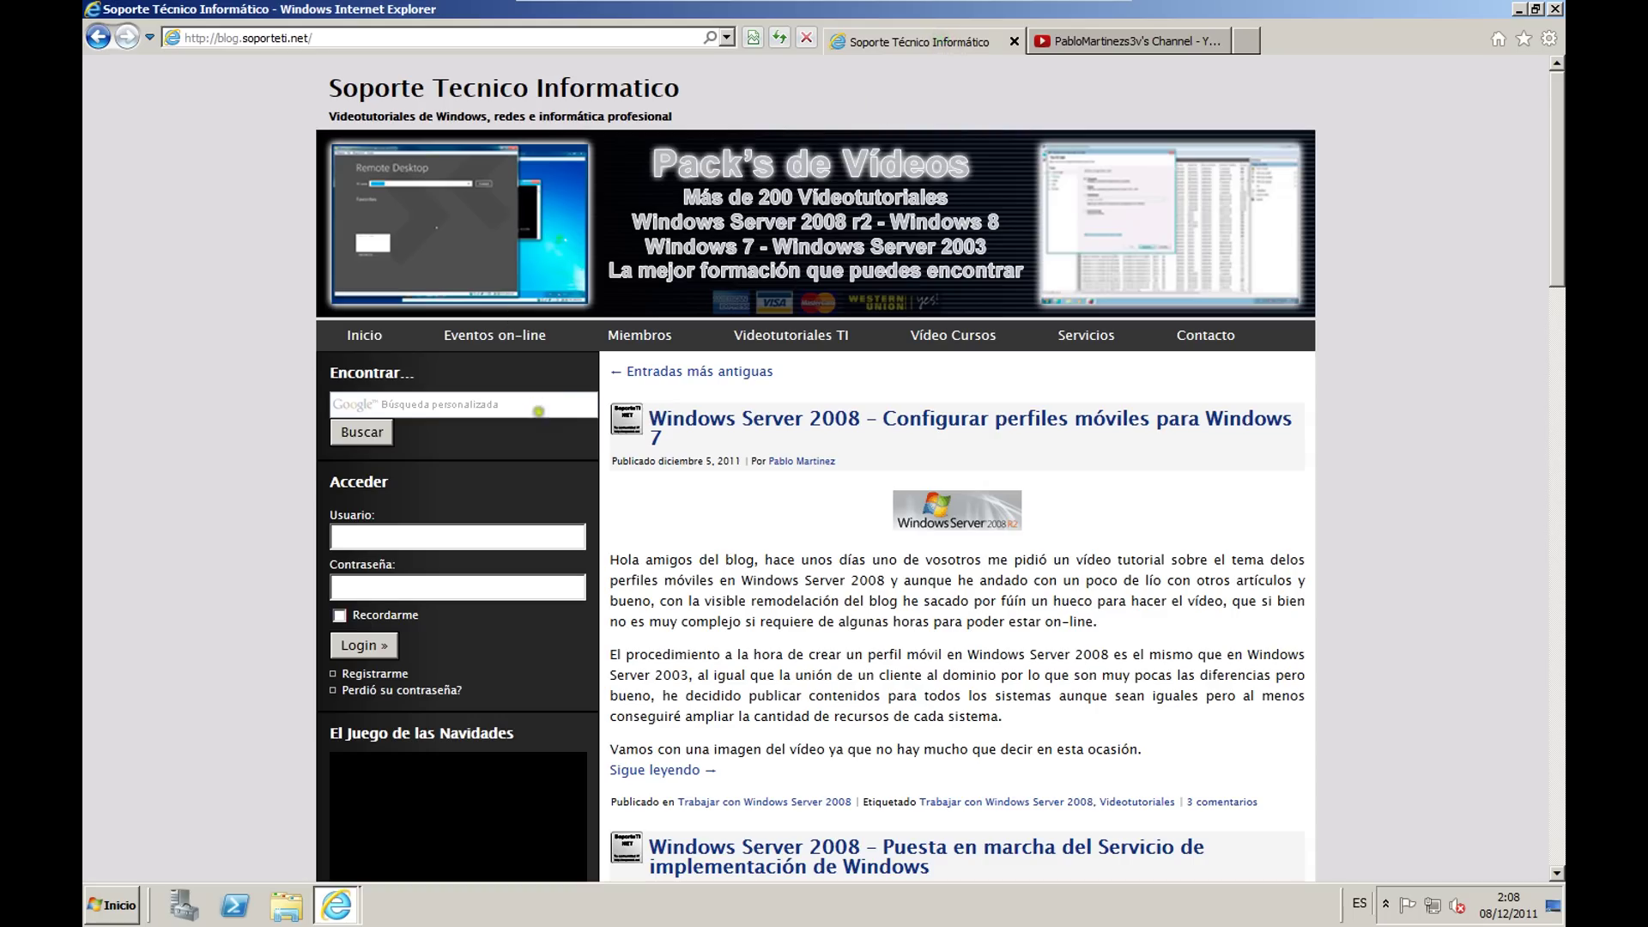
{"action": "scroll", "coordinate": [540, 417], "scroll_direction": "down", "scroll_amount": 7}
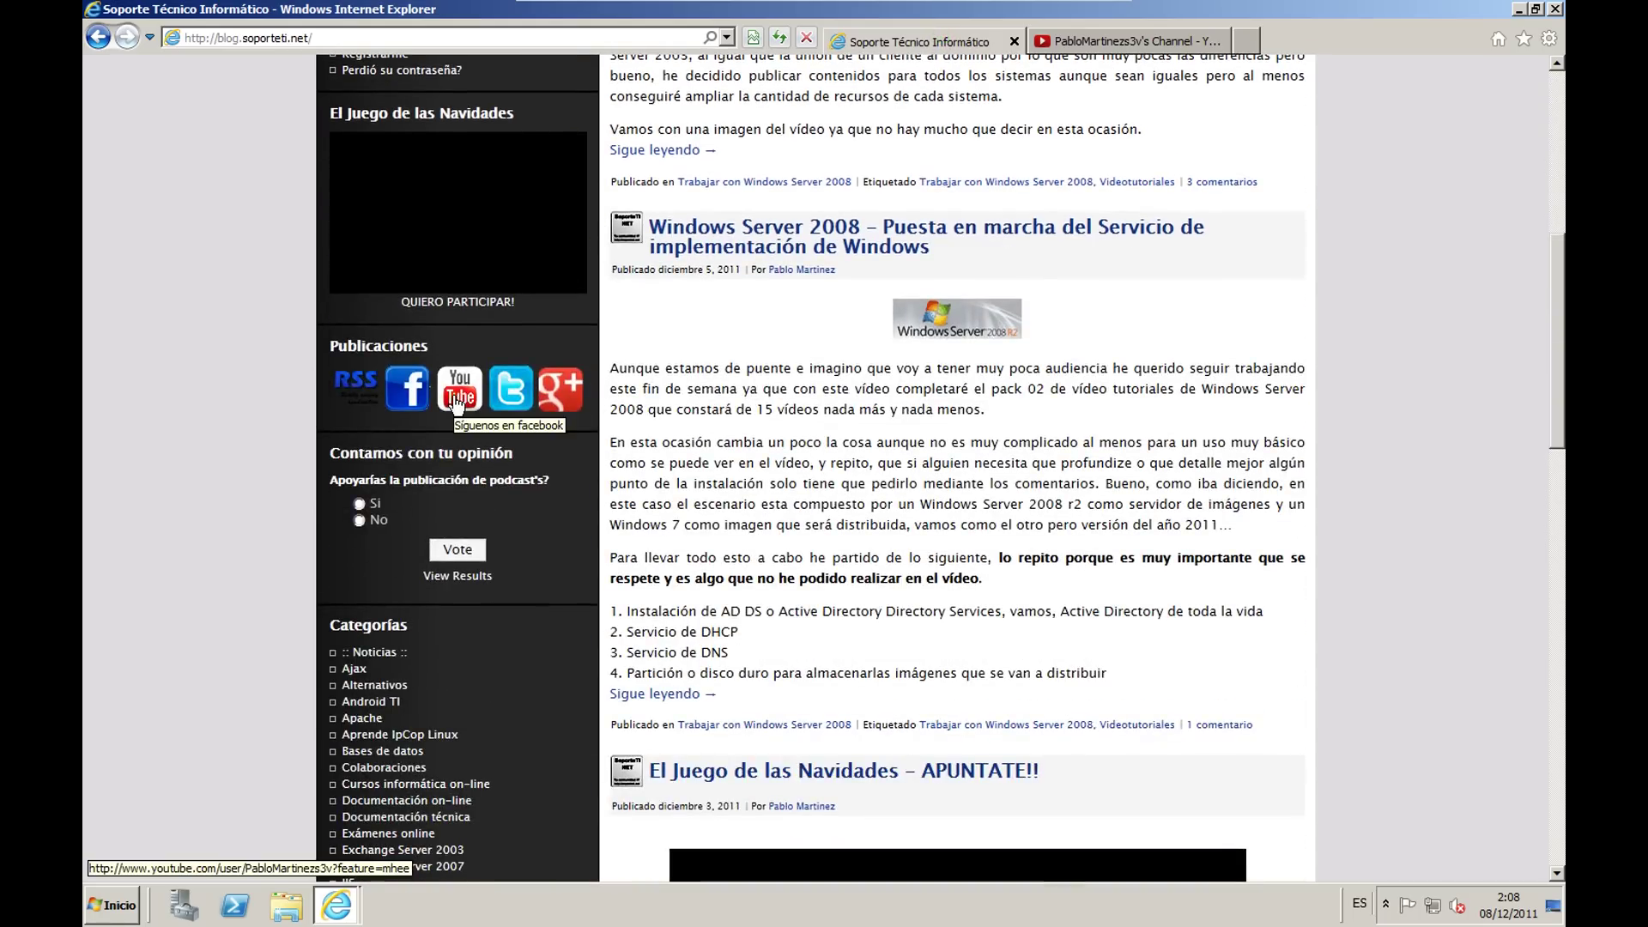
{"action": "left_click", "coordinate": [1147, 43]}
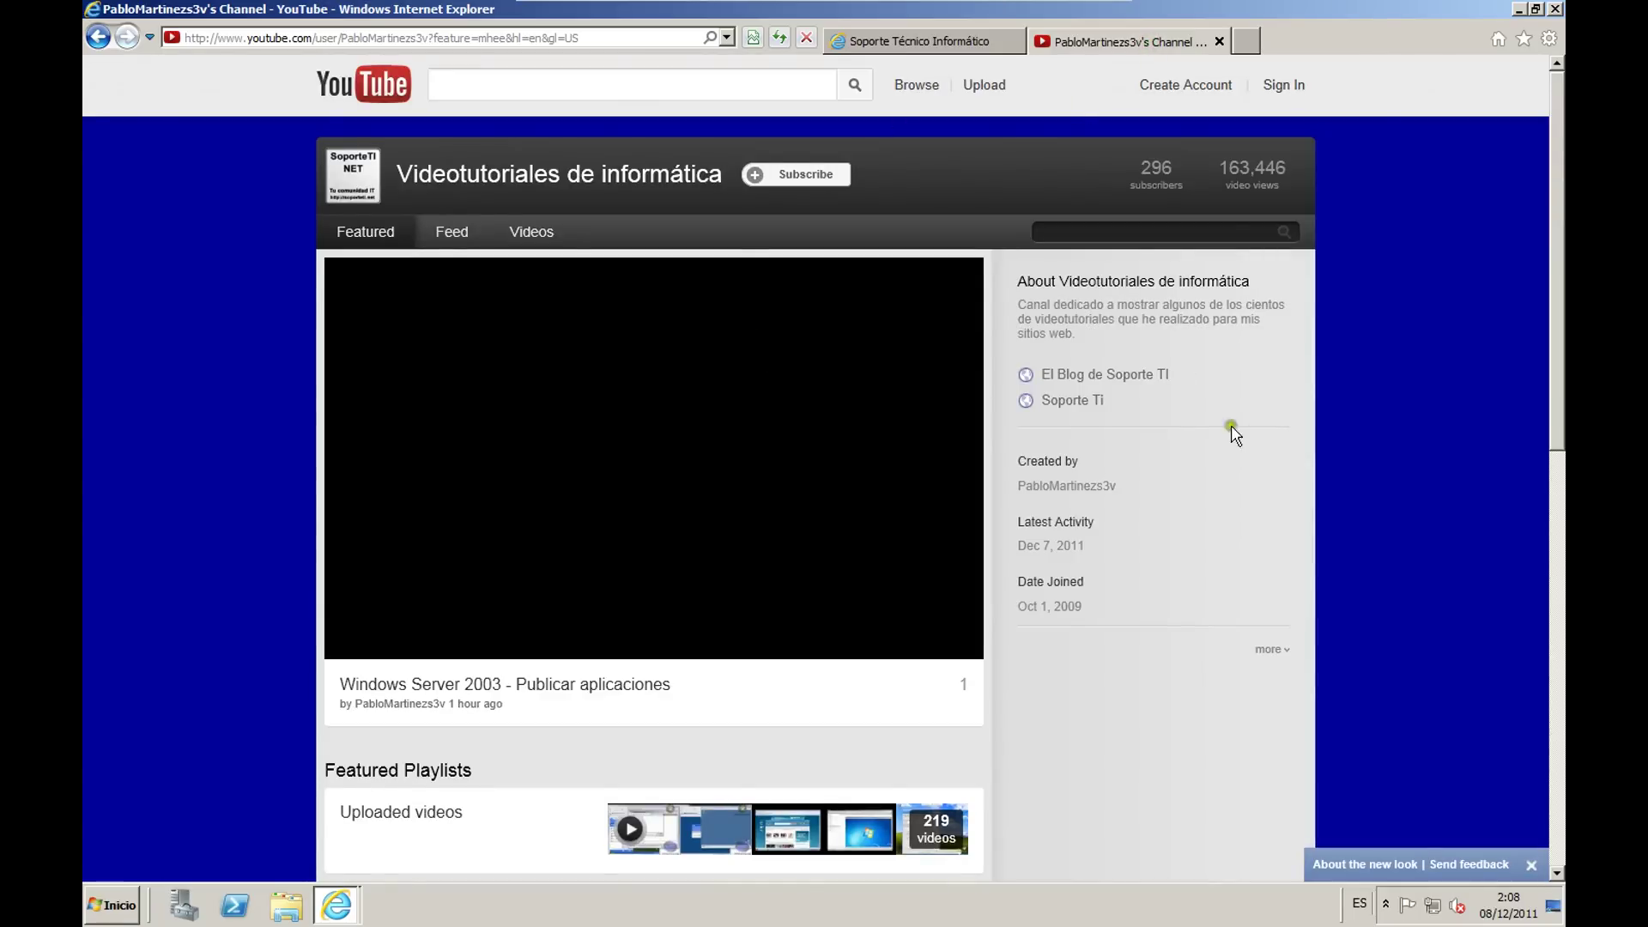
{"action": "scroll", "coordinate": [1233, 430], "scroll_direction": "down", "scroll_amount": 4}
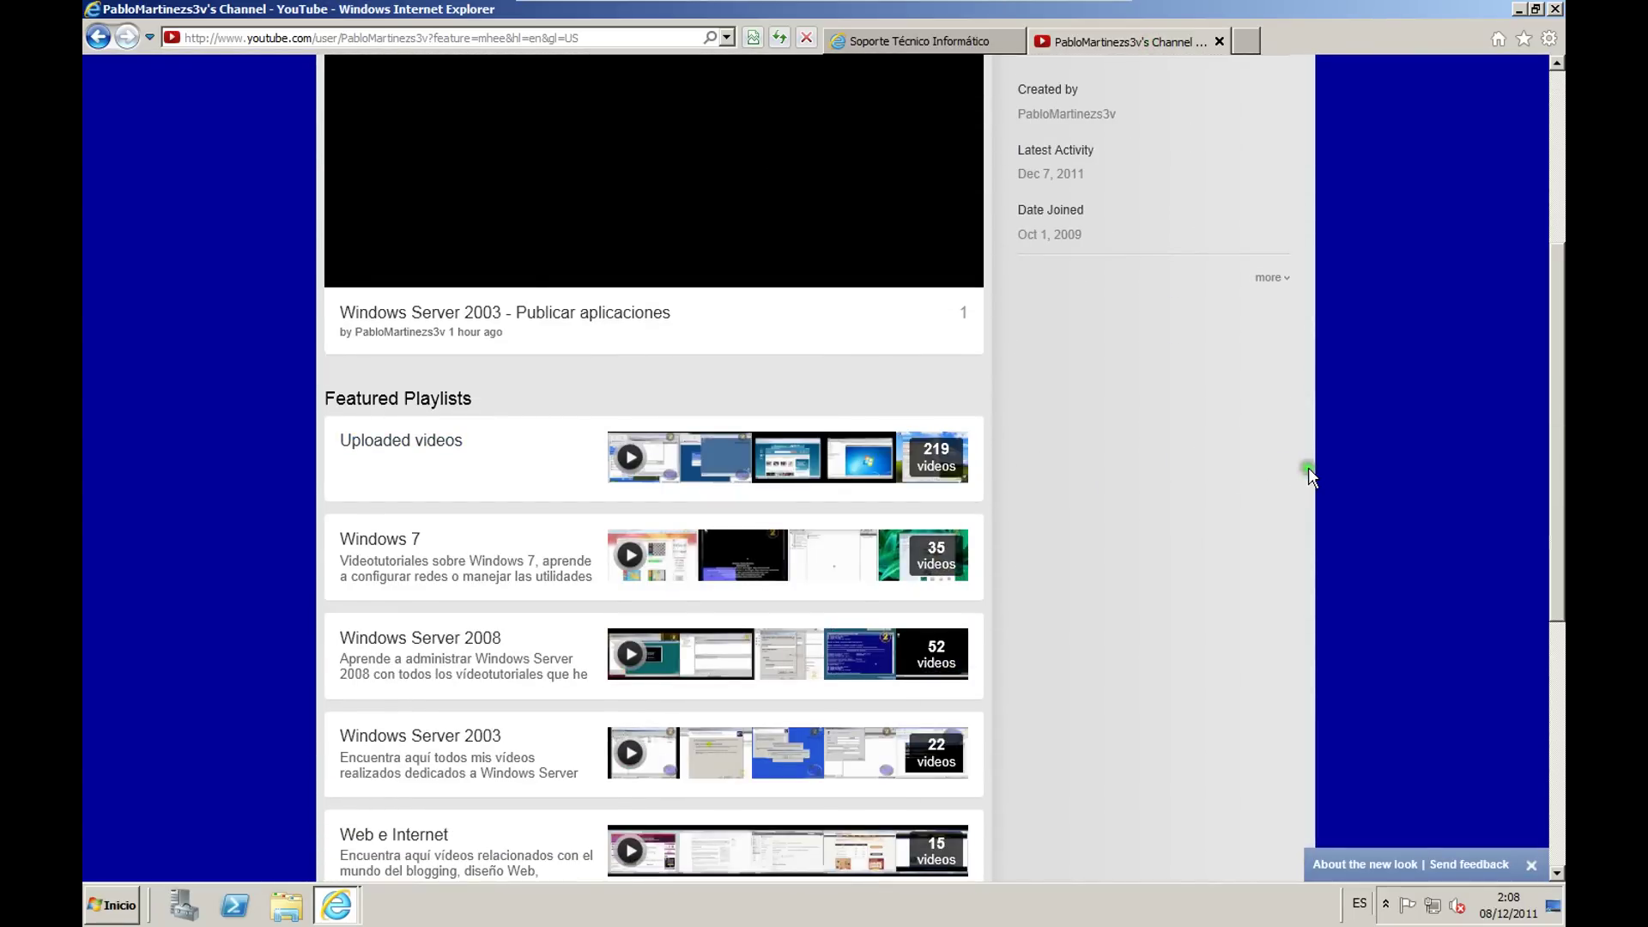
{"action": "scroll", "coordinate": [1310, 478], "scroll_direction": "up", "scroll_amount": 4}
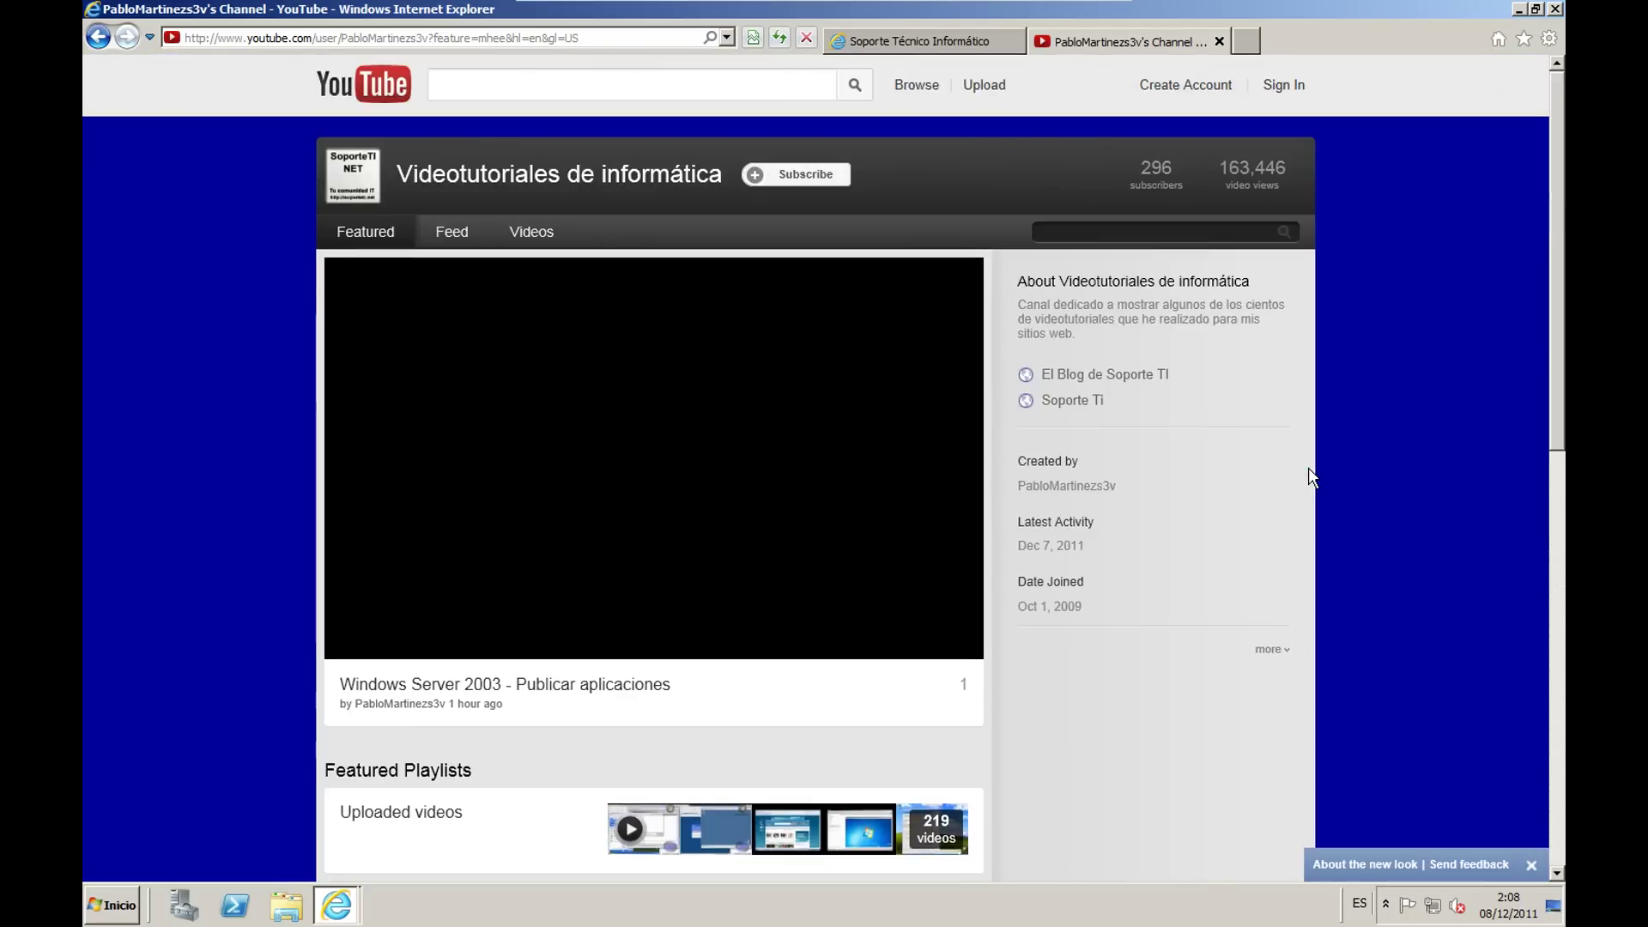
{"action": "left_click", "coordinate": [1217, 41]}
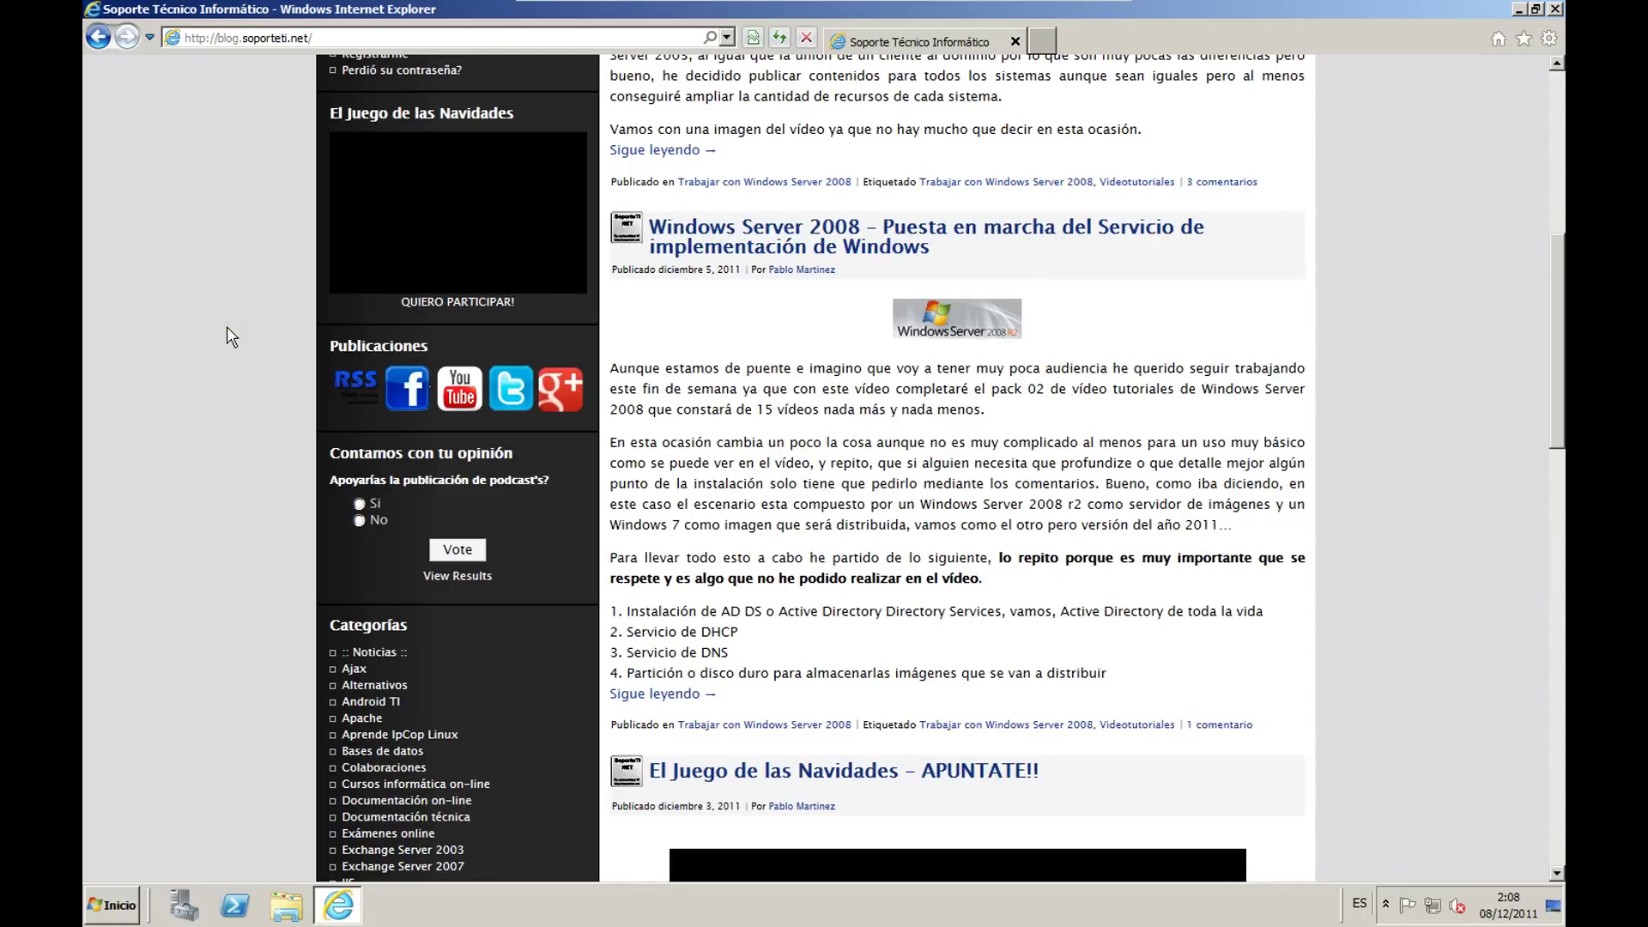
{"action": "scroll", "coordinate": [227, 326], "scroll_direction": "up", "scroll_amount": 7}
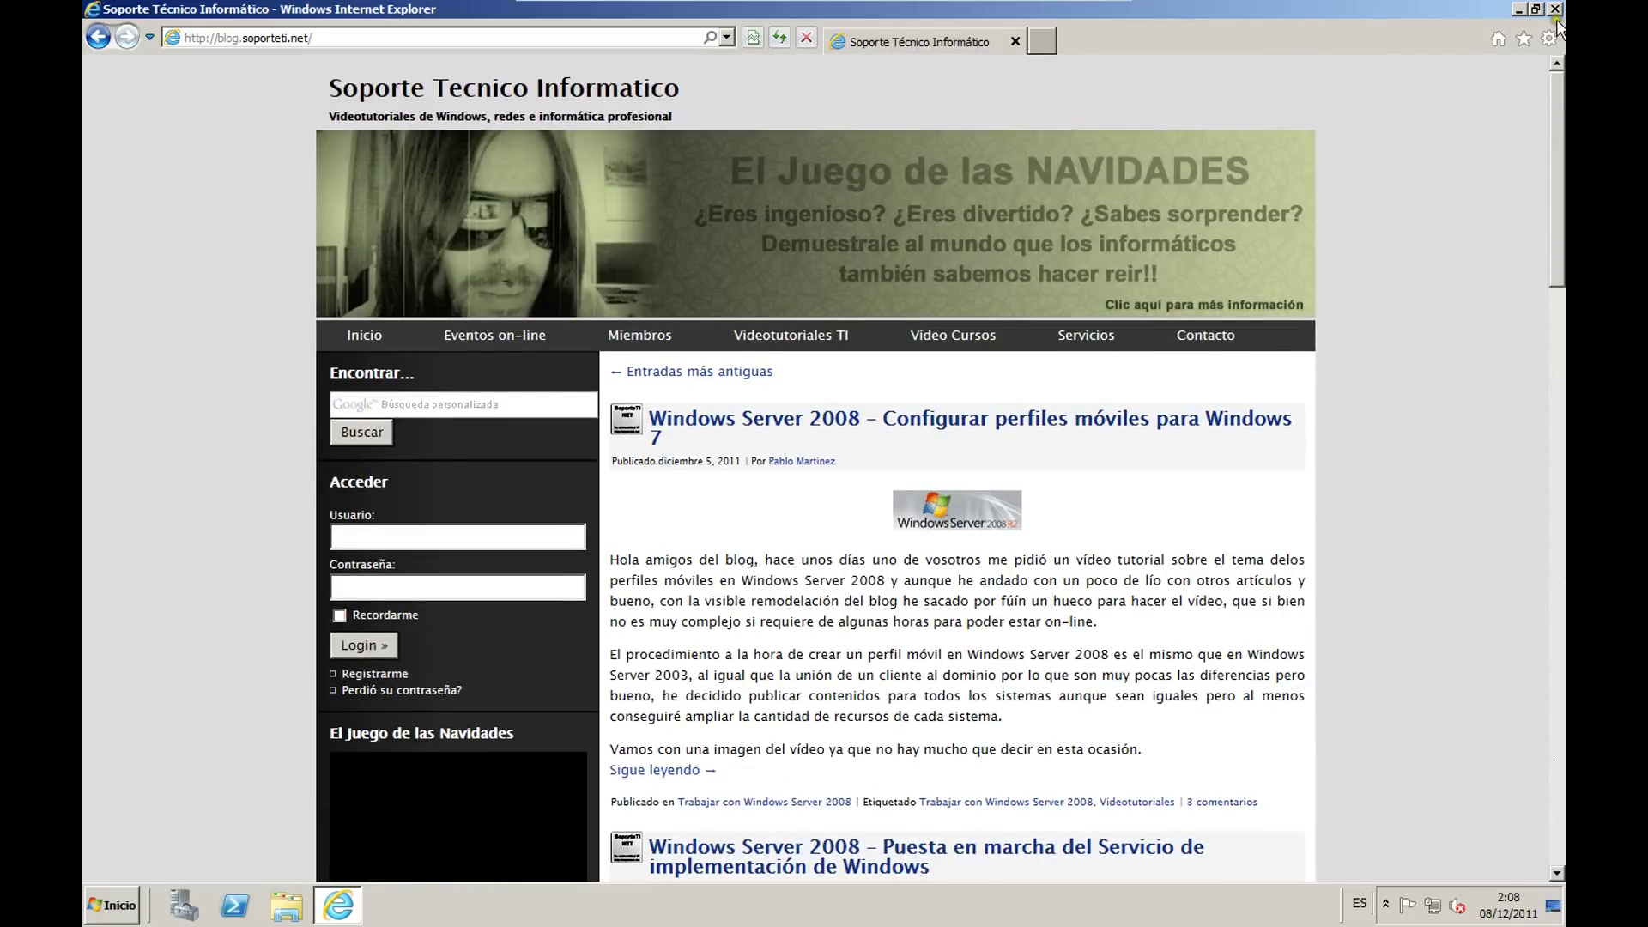
{"action": "left_click", "coordinate": [1554, 10]}
Step: Launch Administración de directivas de grupo from Herramientas administrativas in the Start menu
{"action": "left_click", "coordinate": [111, 904]}
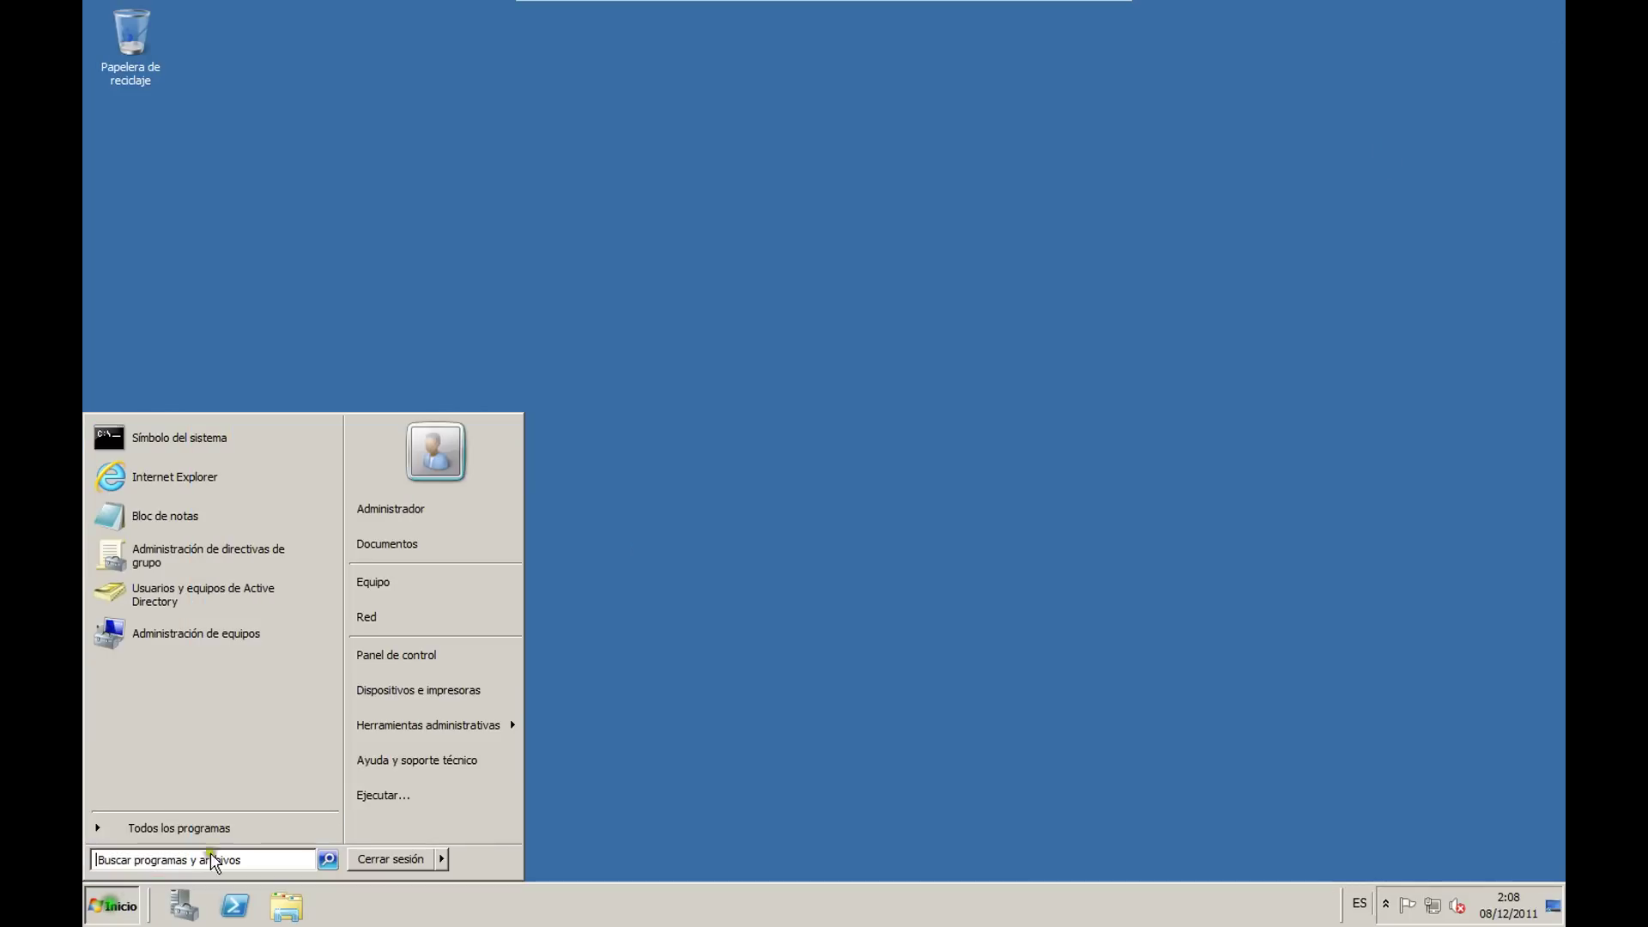
{"action": "mouse_move", "coordinate": [424, 729]}
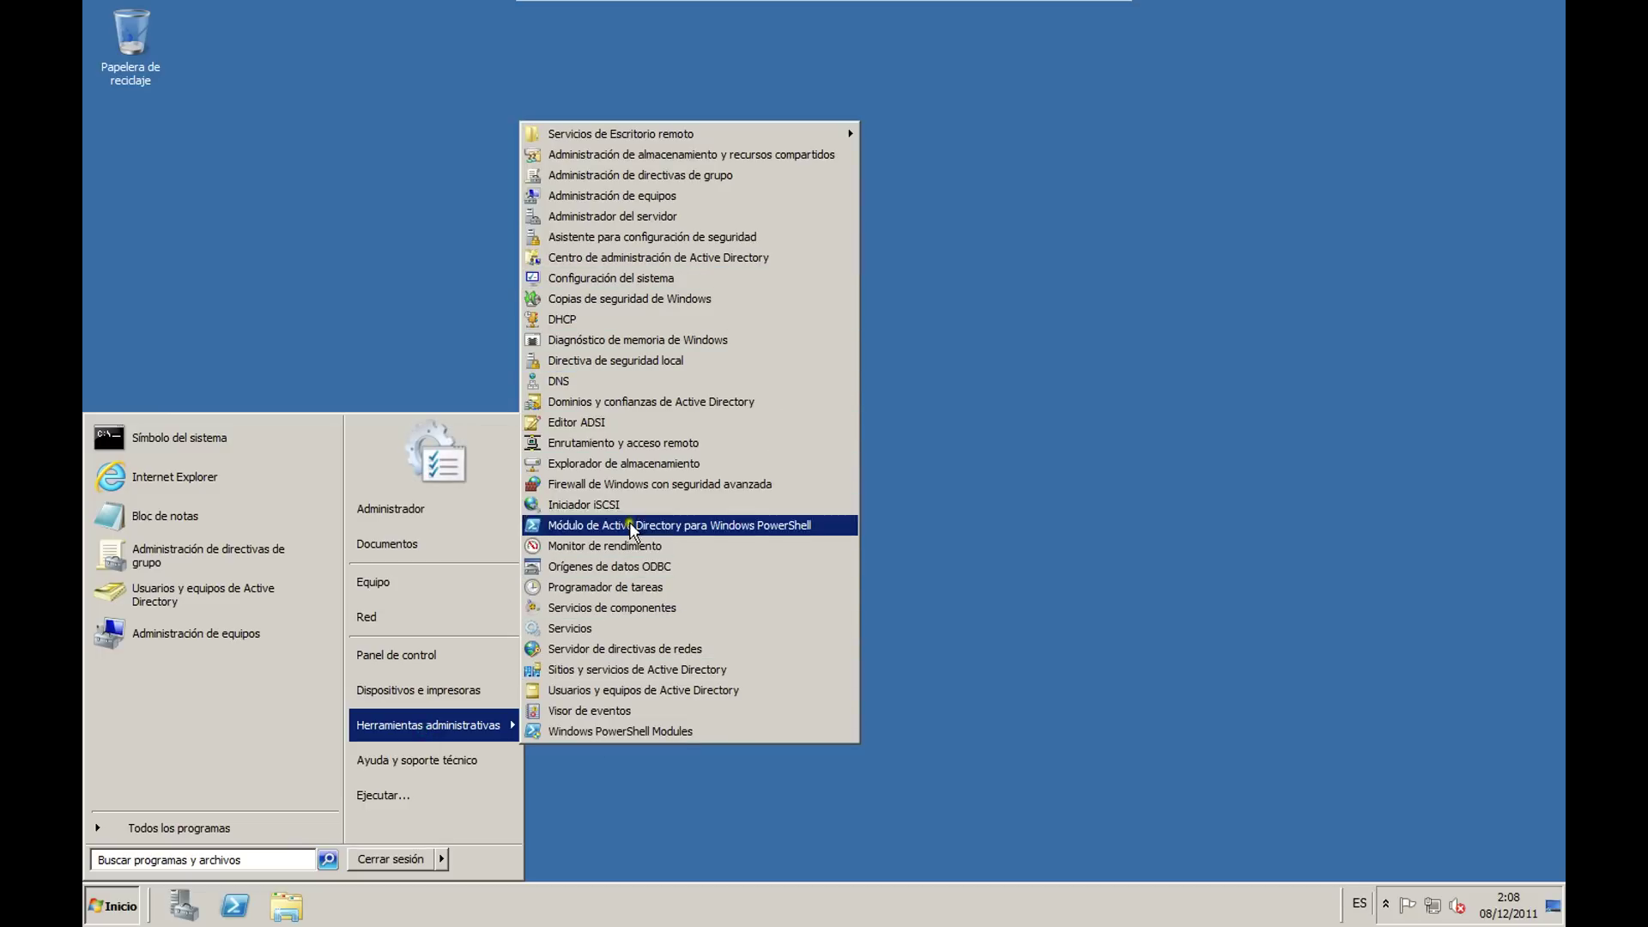
{"action": "left_click", "coordinate": [652, 176]}
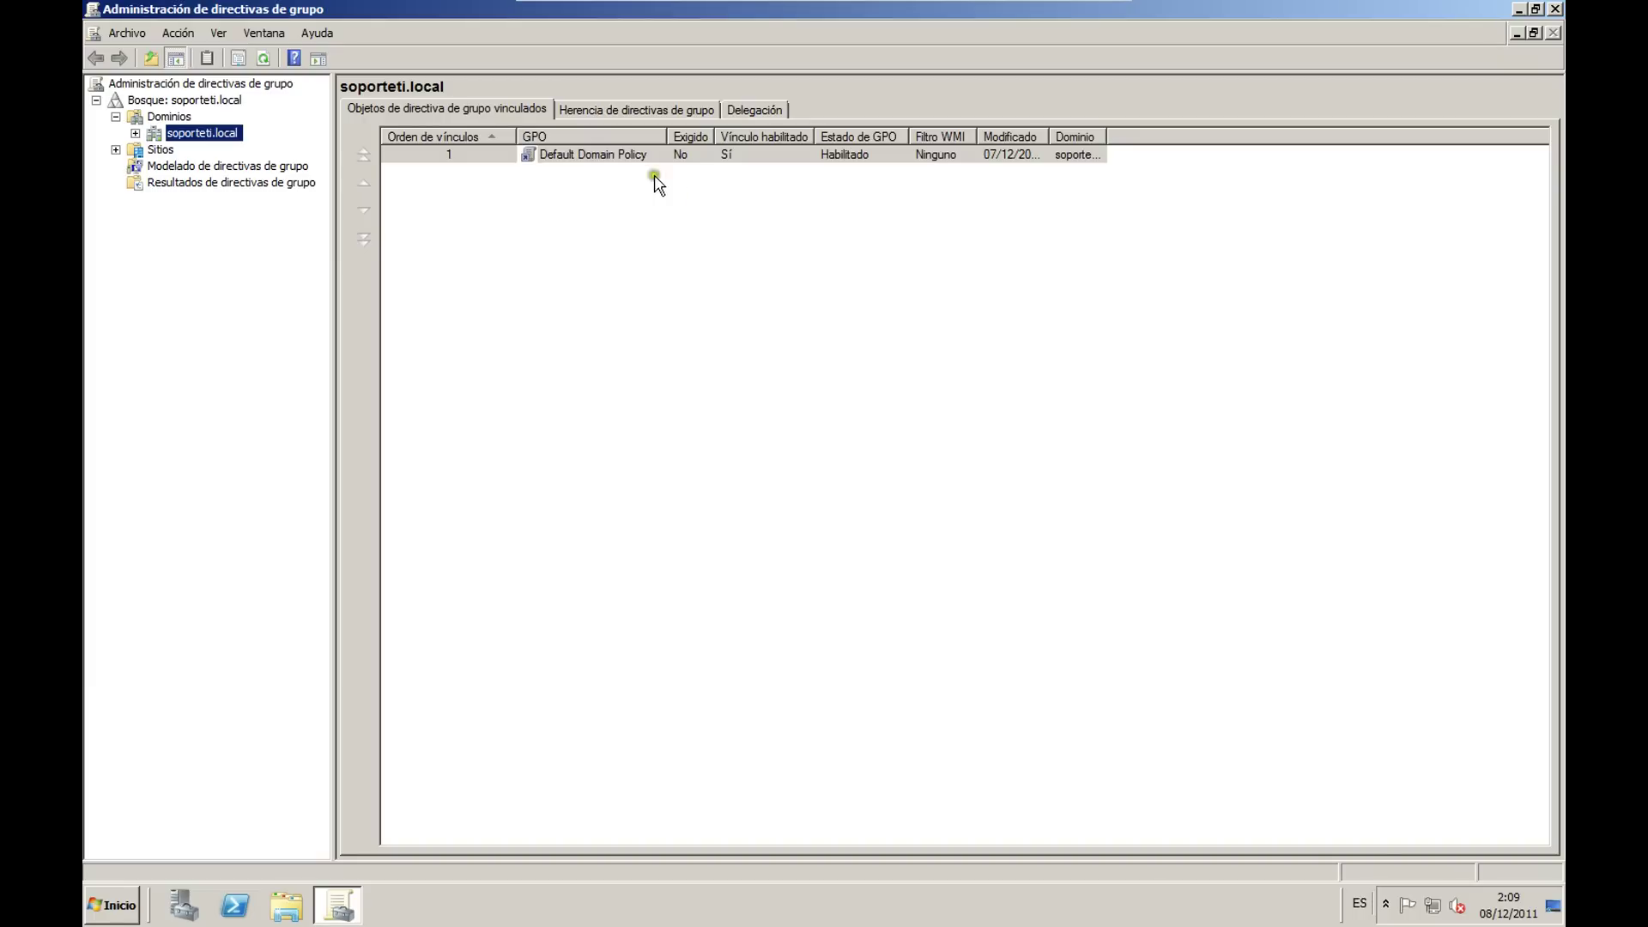
Step: Expand the soporteti.local domain in the console tree
{"action": "left_click", "coordinate": [691, 375]}
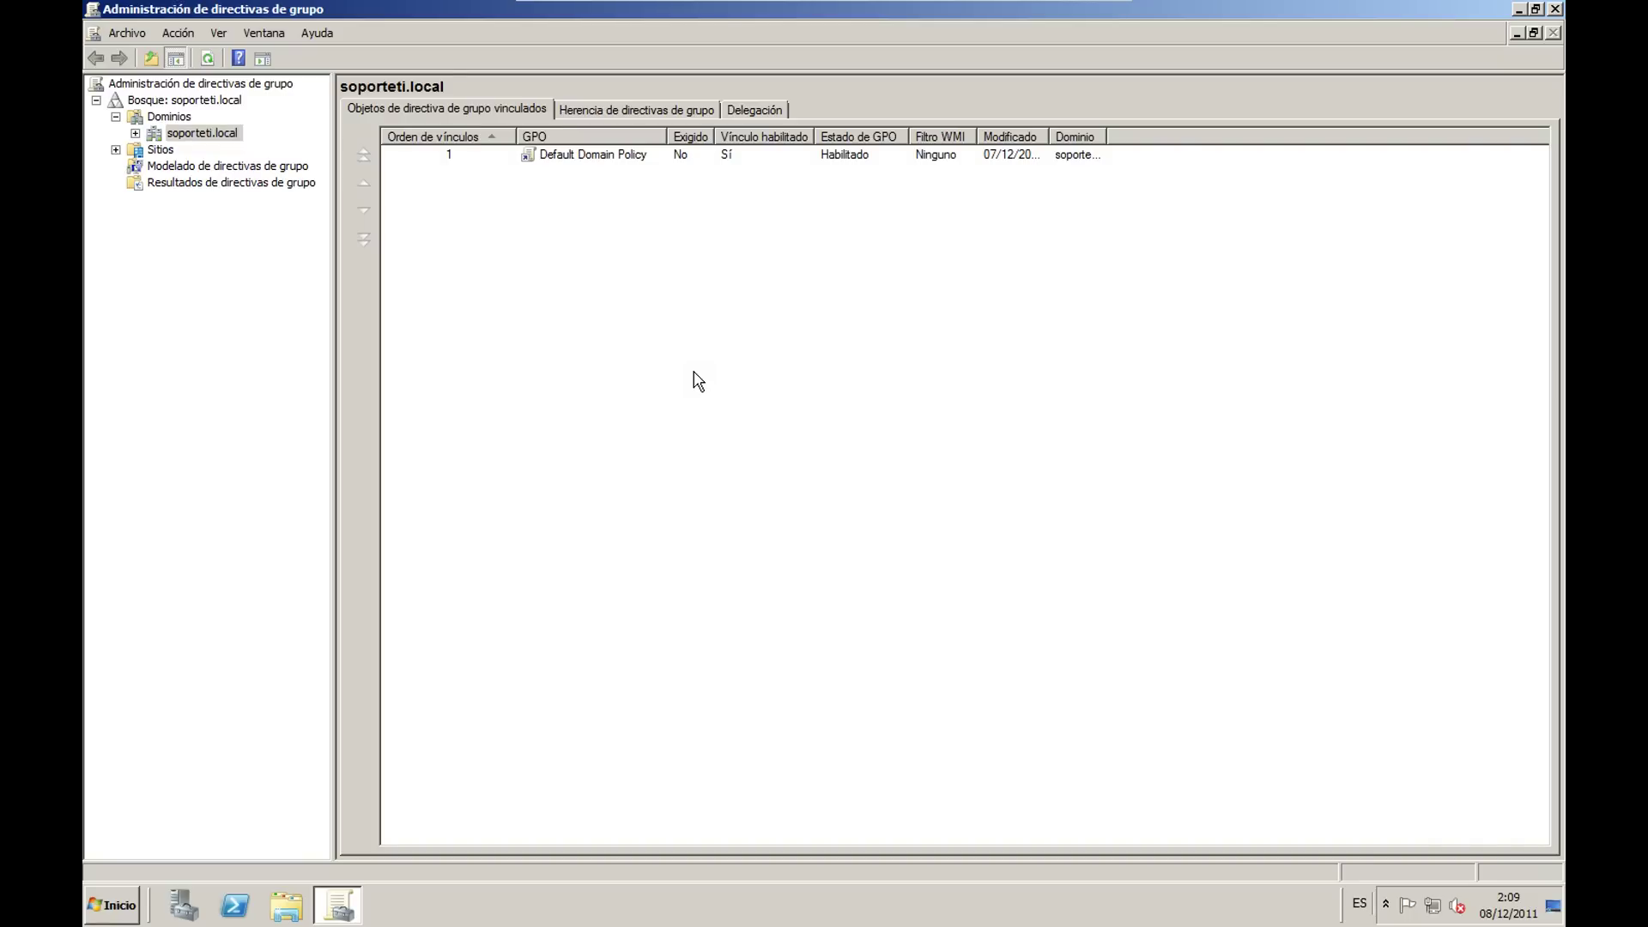
{"action": "left_click", "coordinate": [134, 133]}
{"action": "left_click", "coordinate": [220, 449]}
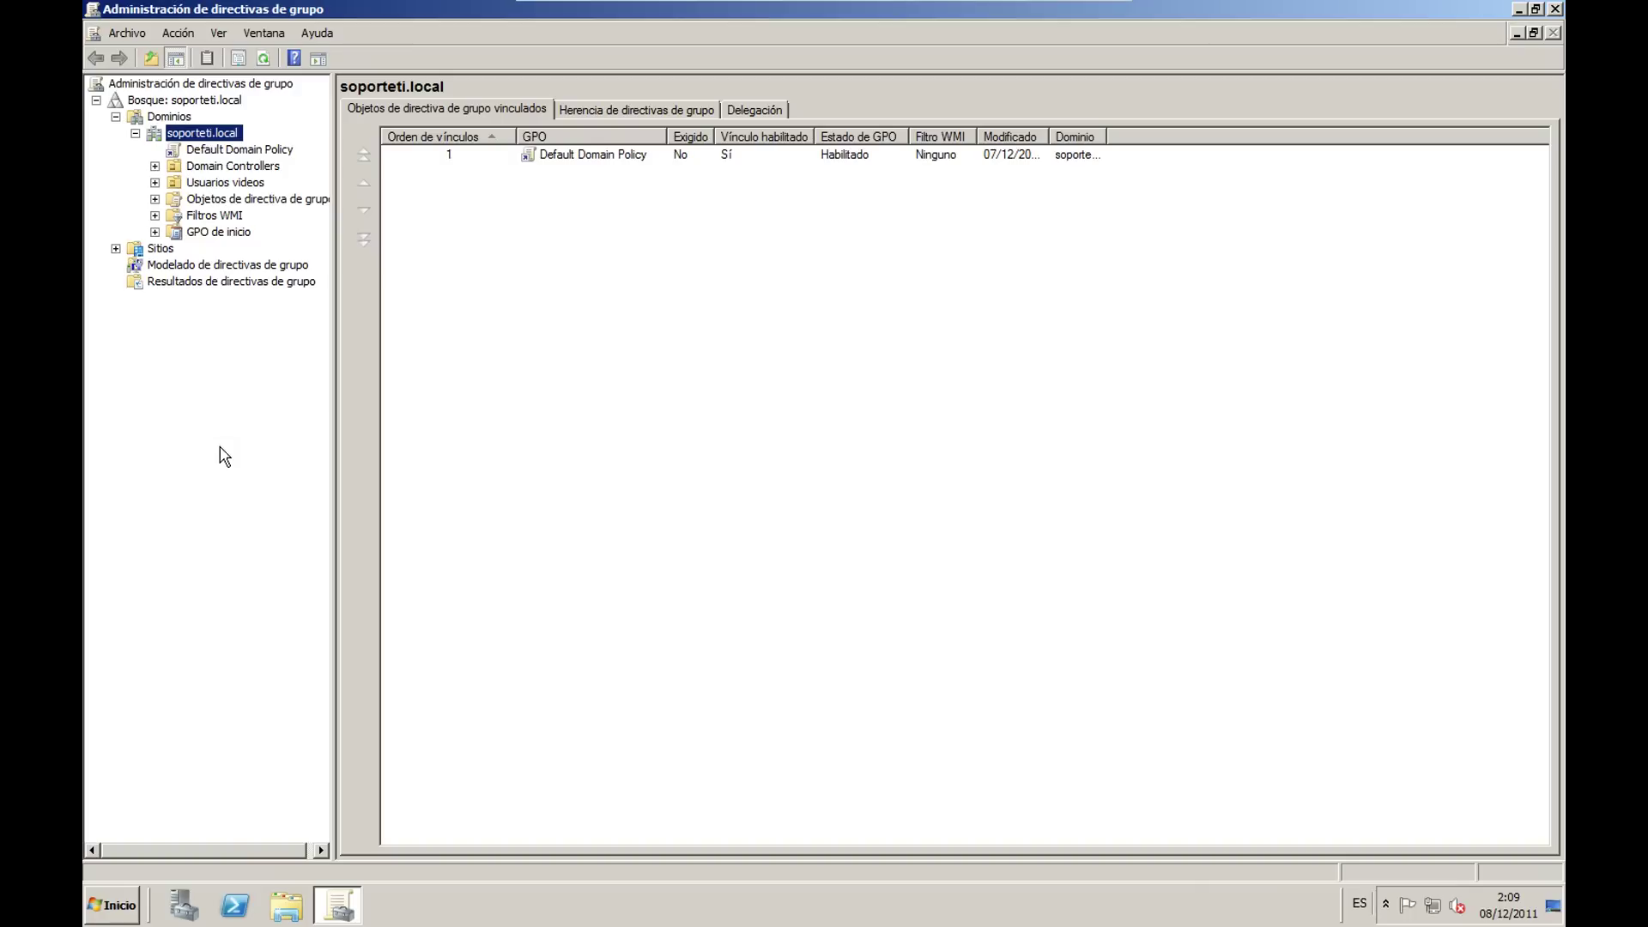
{"action": "left_click", "coordinate": [399, 452]}
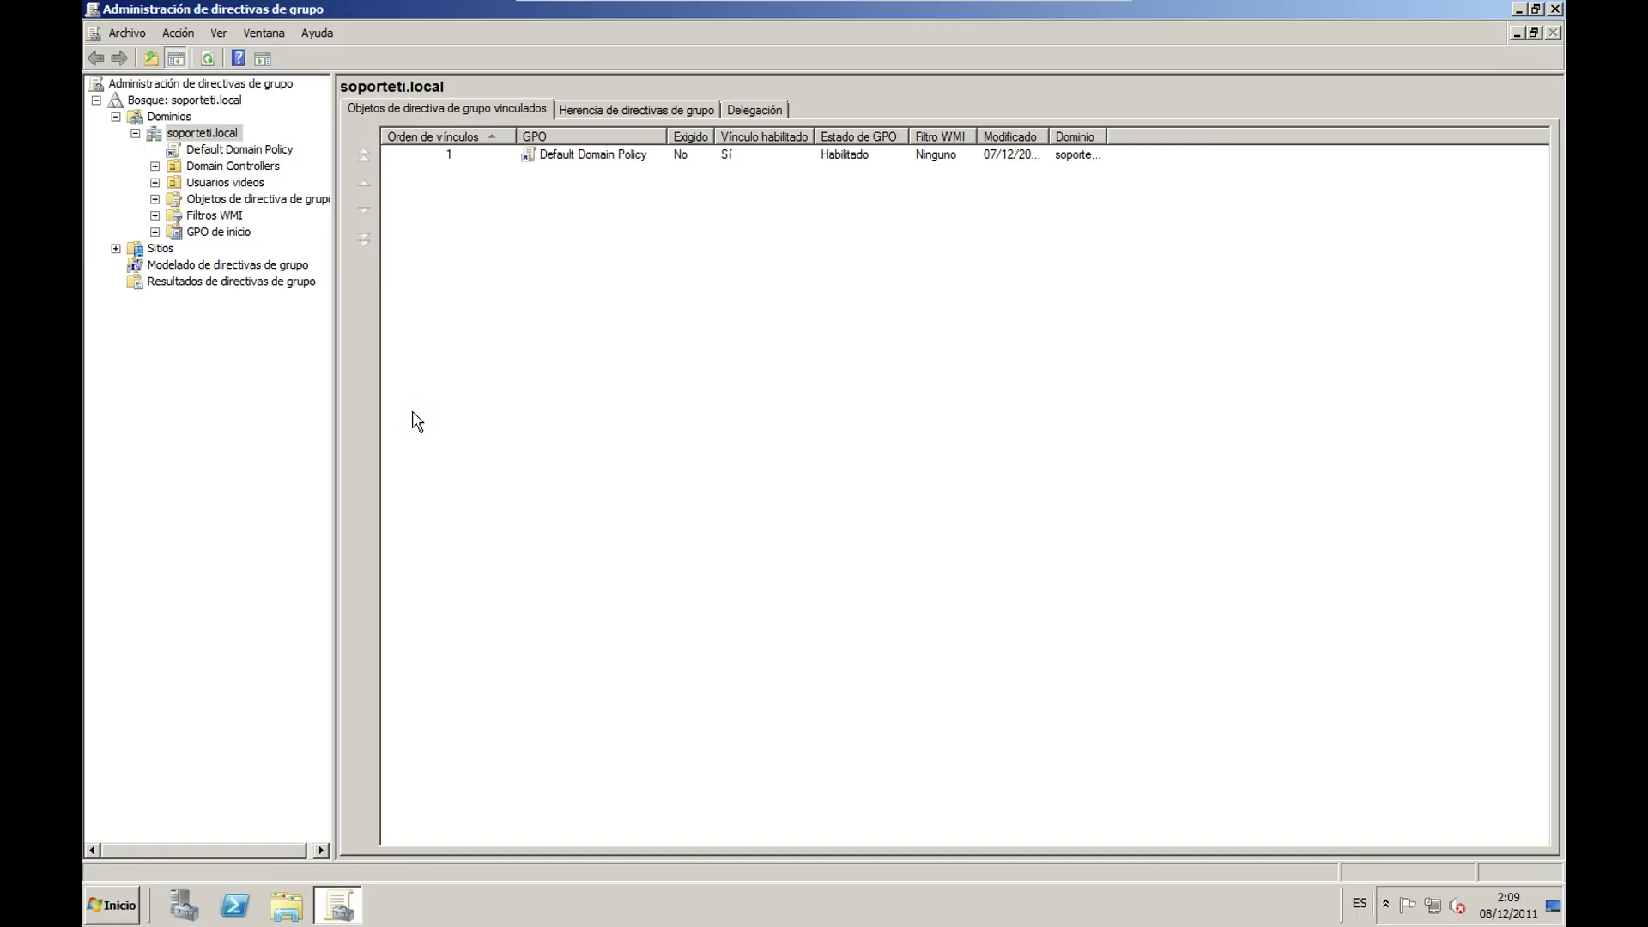
Step: Review the Default Domain Policy link's scope, then close the console
{"action": "left_click", "coordinate": [253, 151]}
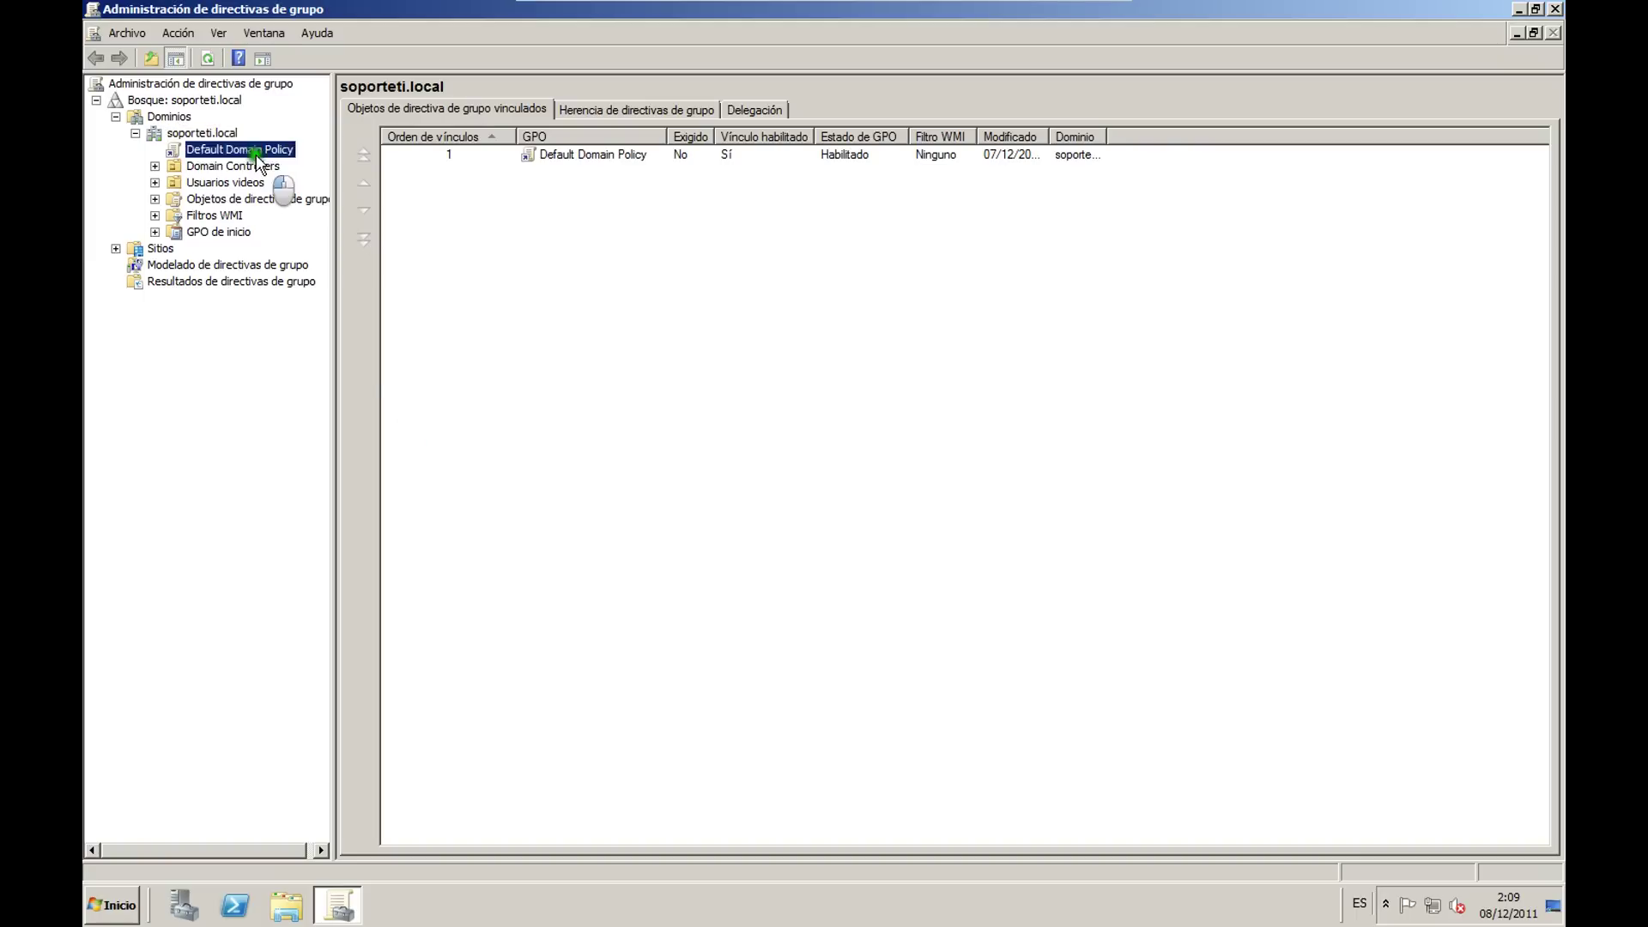
{"action": "left_click", "coordinate": [944, 487]}
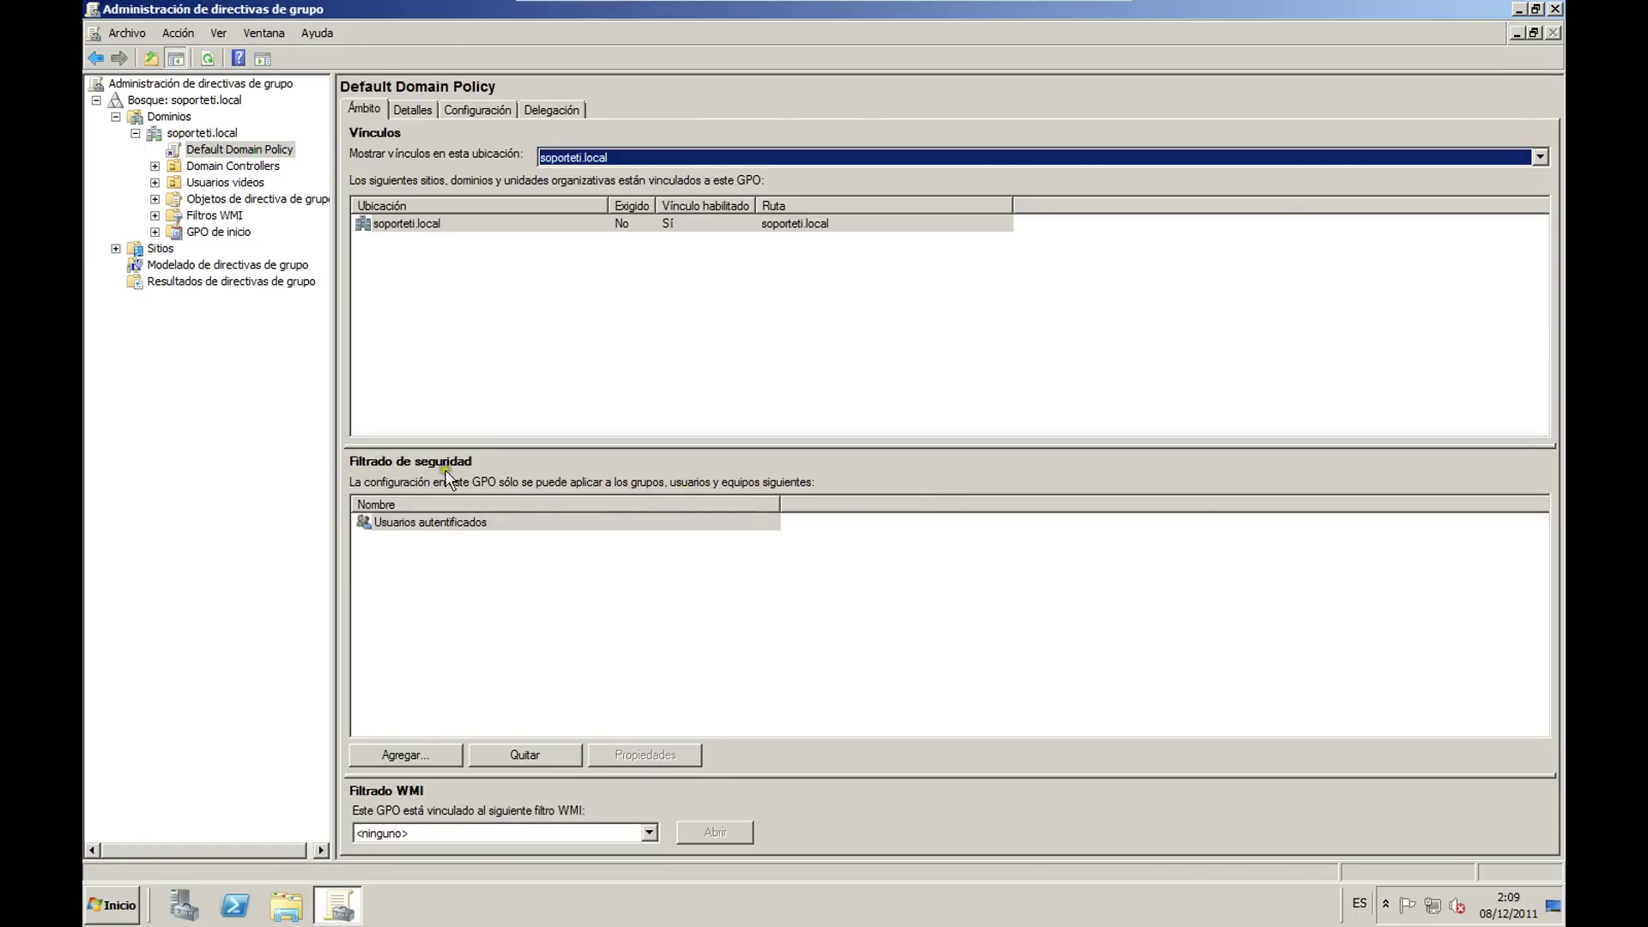
{"action": "left_click", "coordinate": [278, 418]}
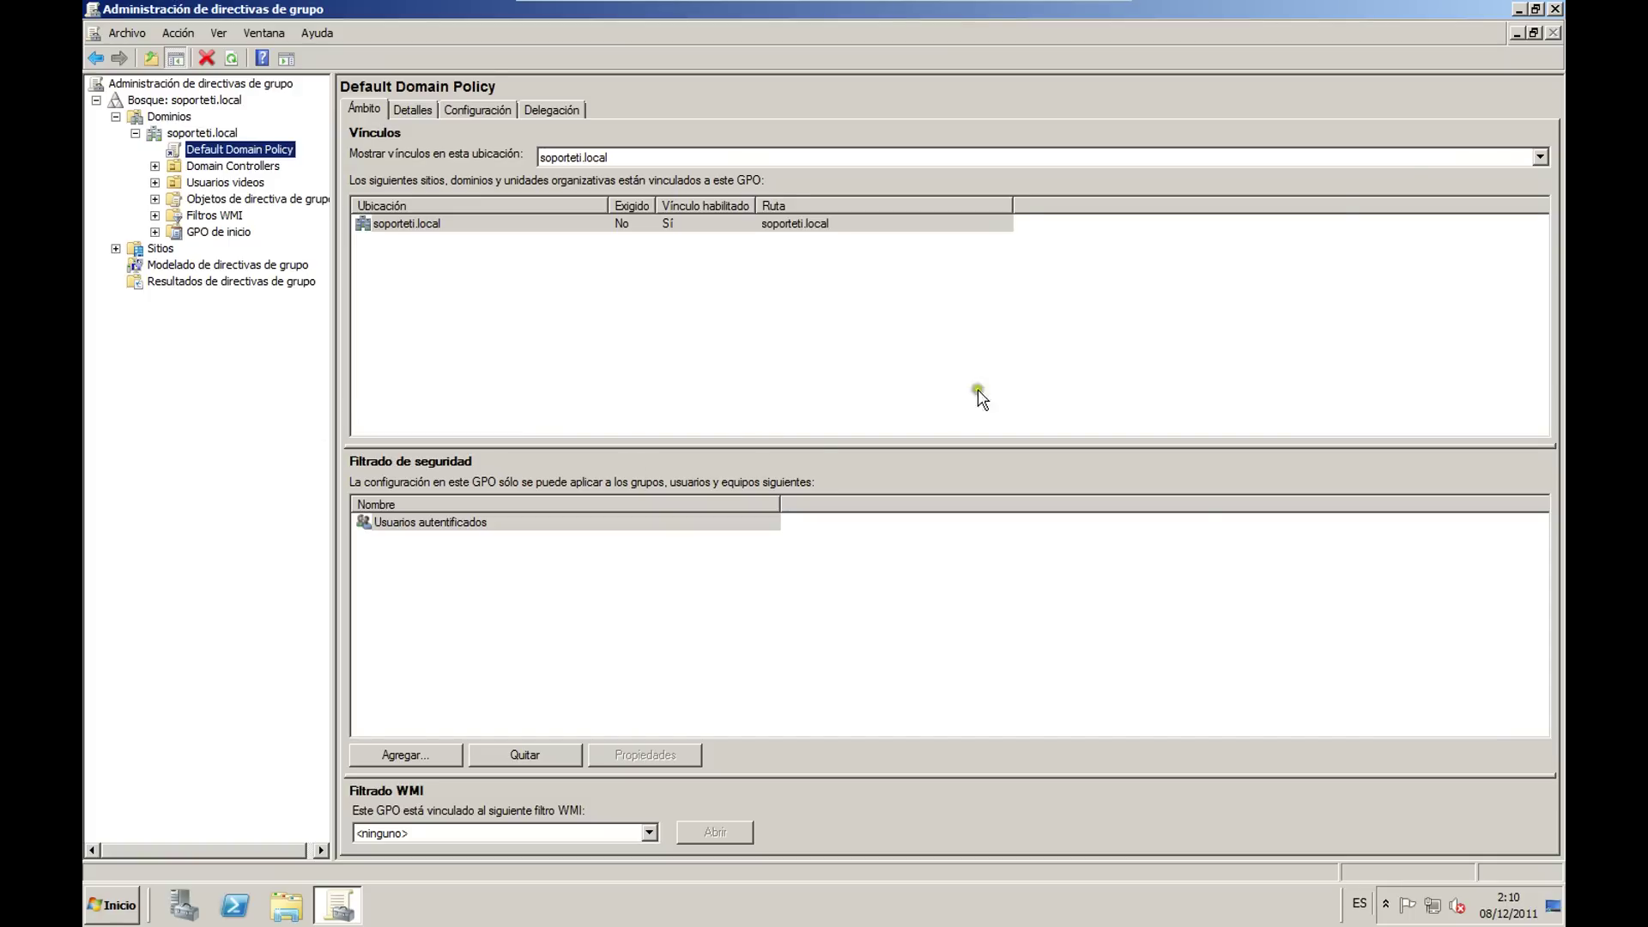
{"action": "left_click", "coordinate": [1554, 9]}
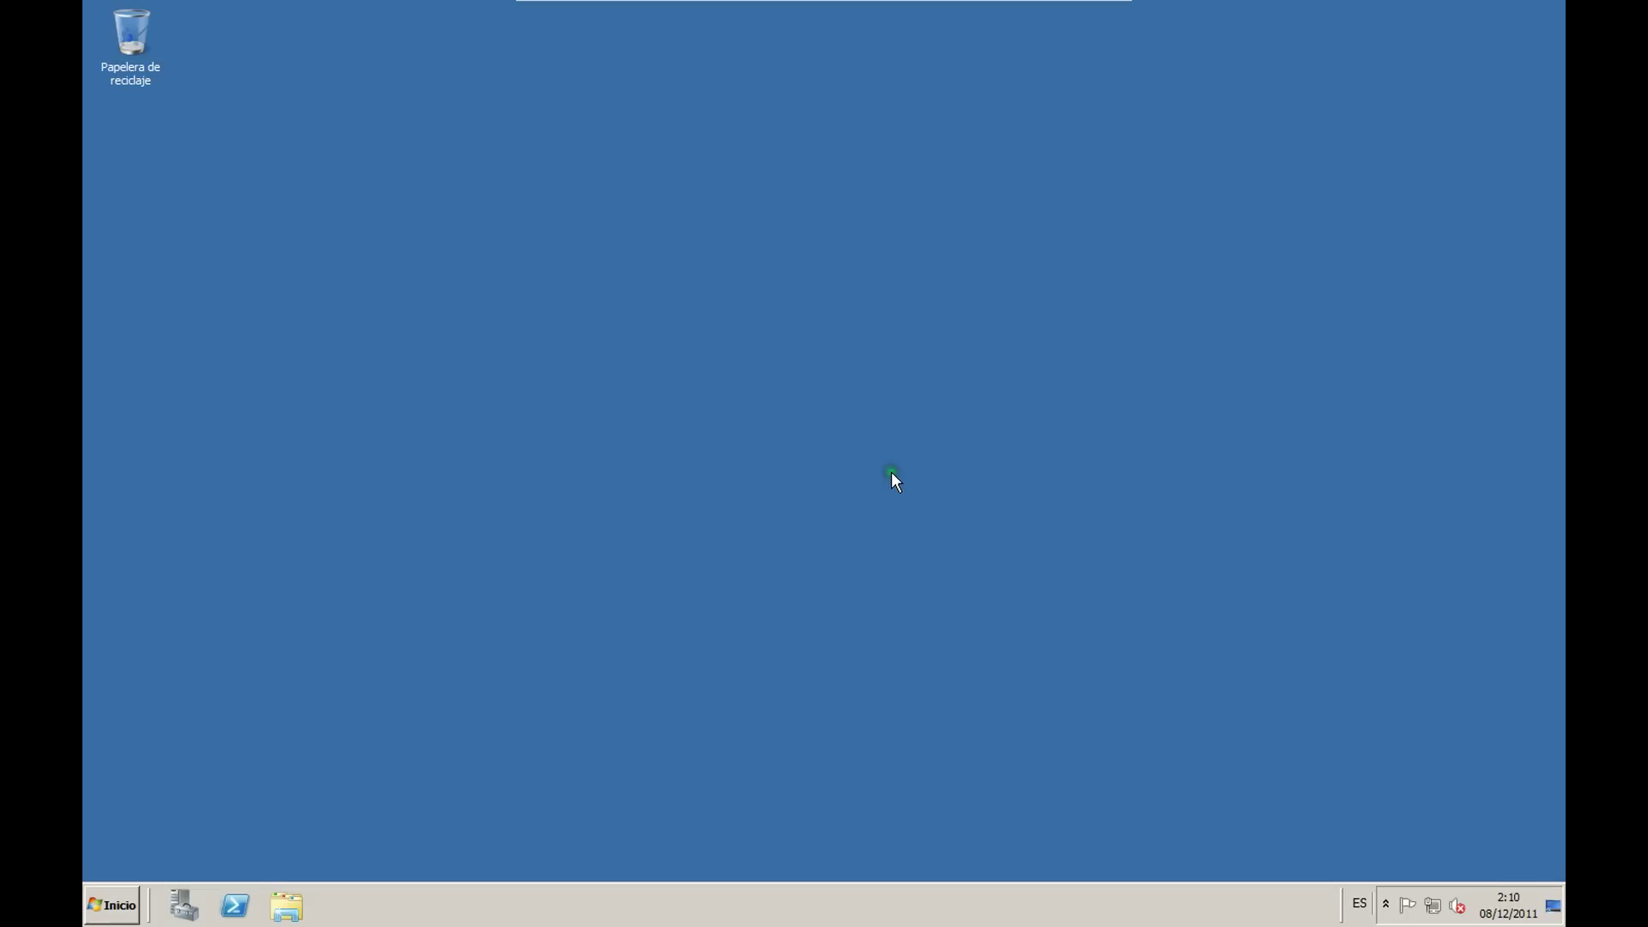
Step: Reopen Group Policy Management from Herramientas administrativas in the Start menu
{"action": "left_click", "coordinate": [884, 478]}
{"action": "left_click", "coordinate": [112, 905]}
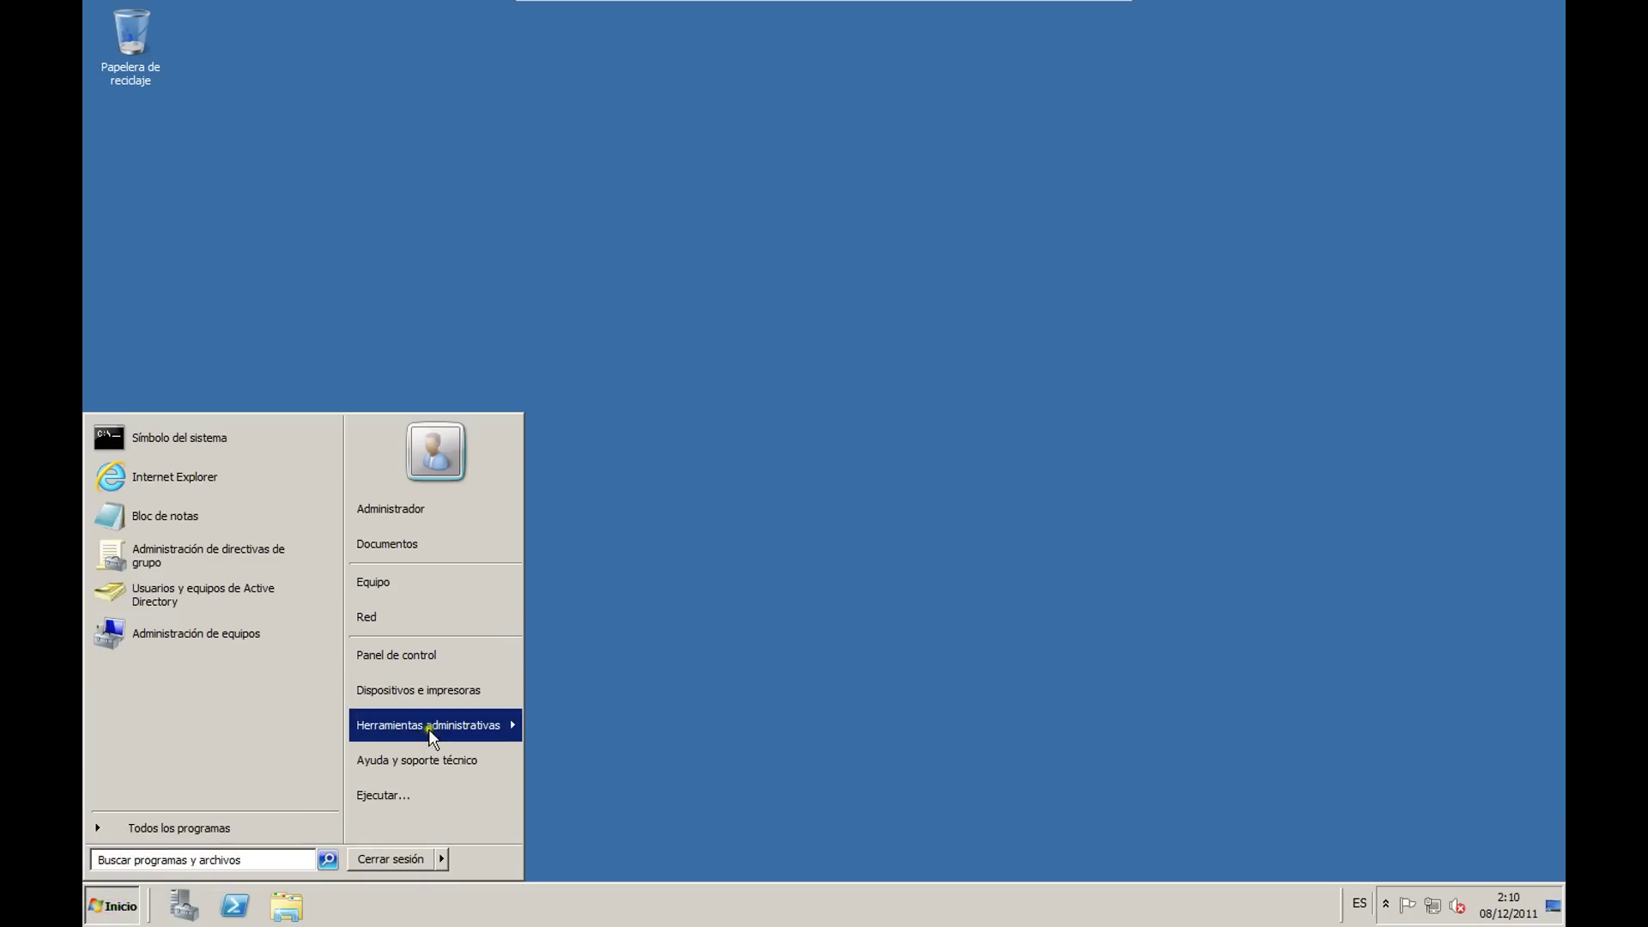
{"action": "mouse_move", "coordinate": [429, 728]}
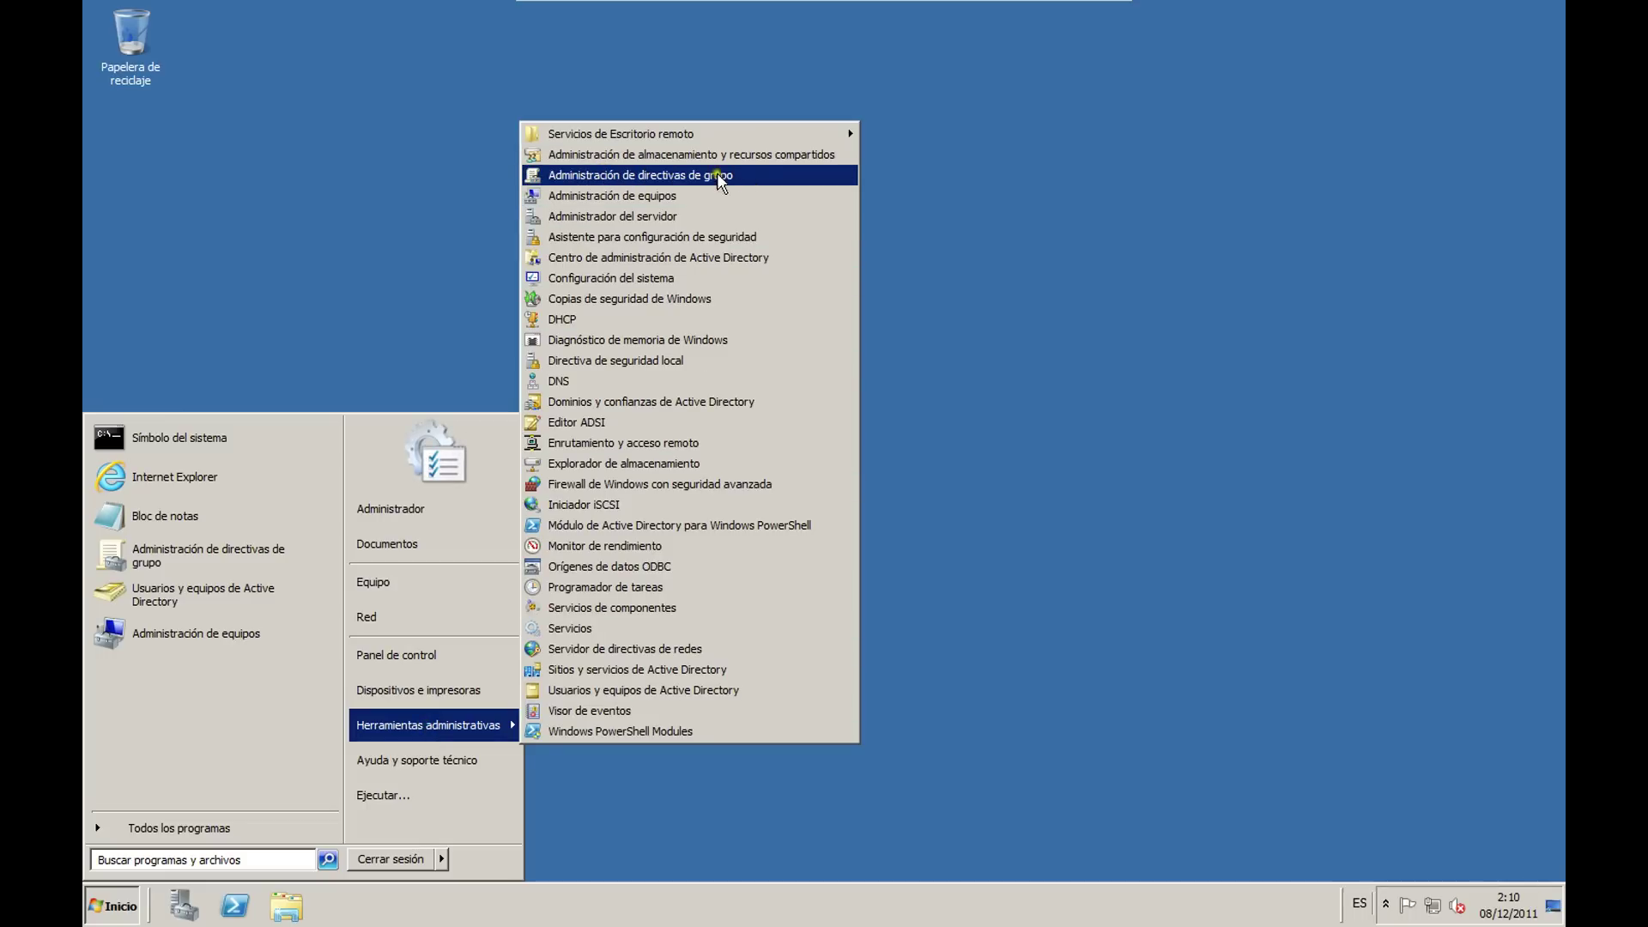
{"action": "left_click", "coordinate": [729, 175]}
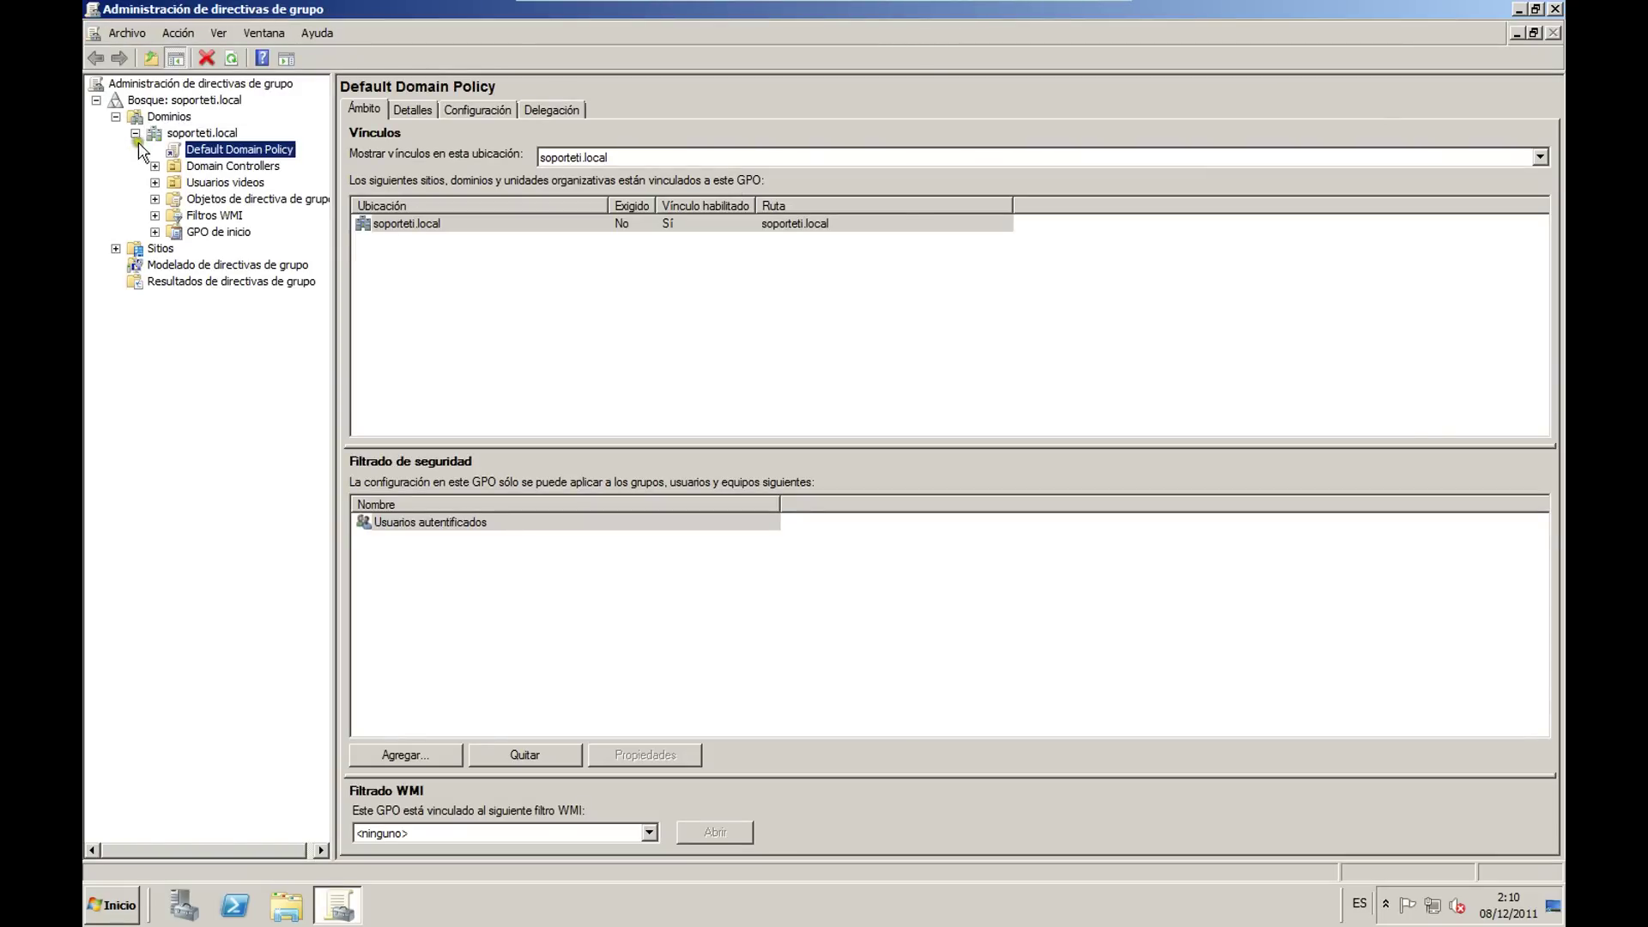
Step: Collapse and re-expand the forest, Dominios and soporteti.local nodes in the tree
{"action": "left_click", "coordinate": [135, 133]}
{"action": "left_click", "coordinate": [115, 115]}
{"action": "key", "text": "Left"}
{"action": "key", "text": "Left"}
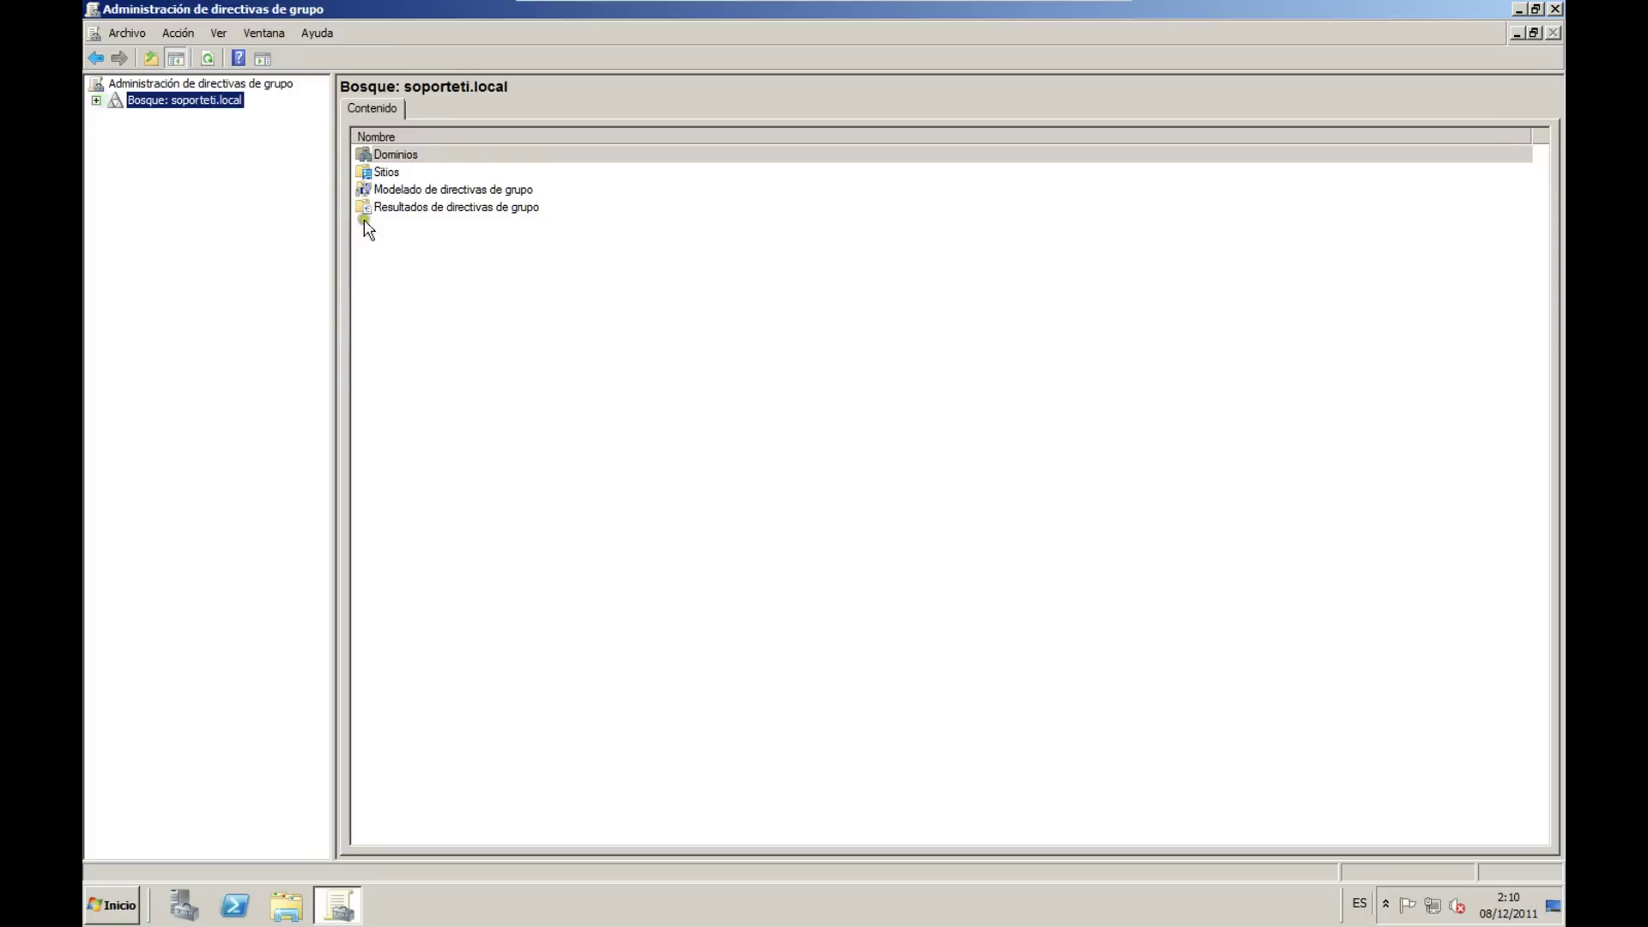
{"action": "left_click", "coordinate": [441, 309]}
{"action": "left_click", "coordinate": [96, 100]}
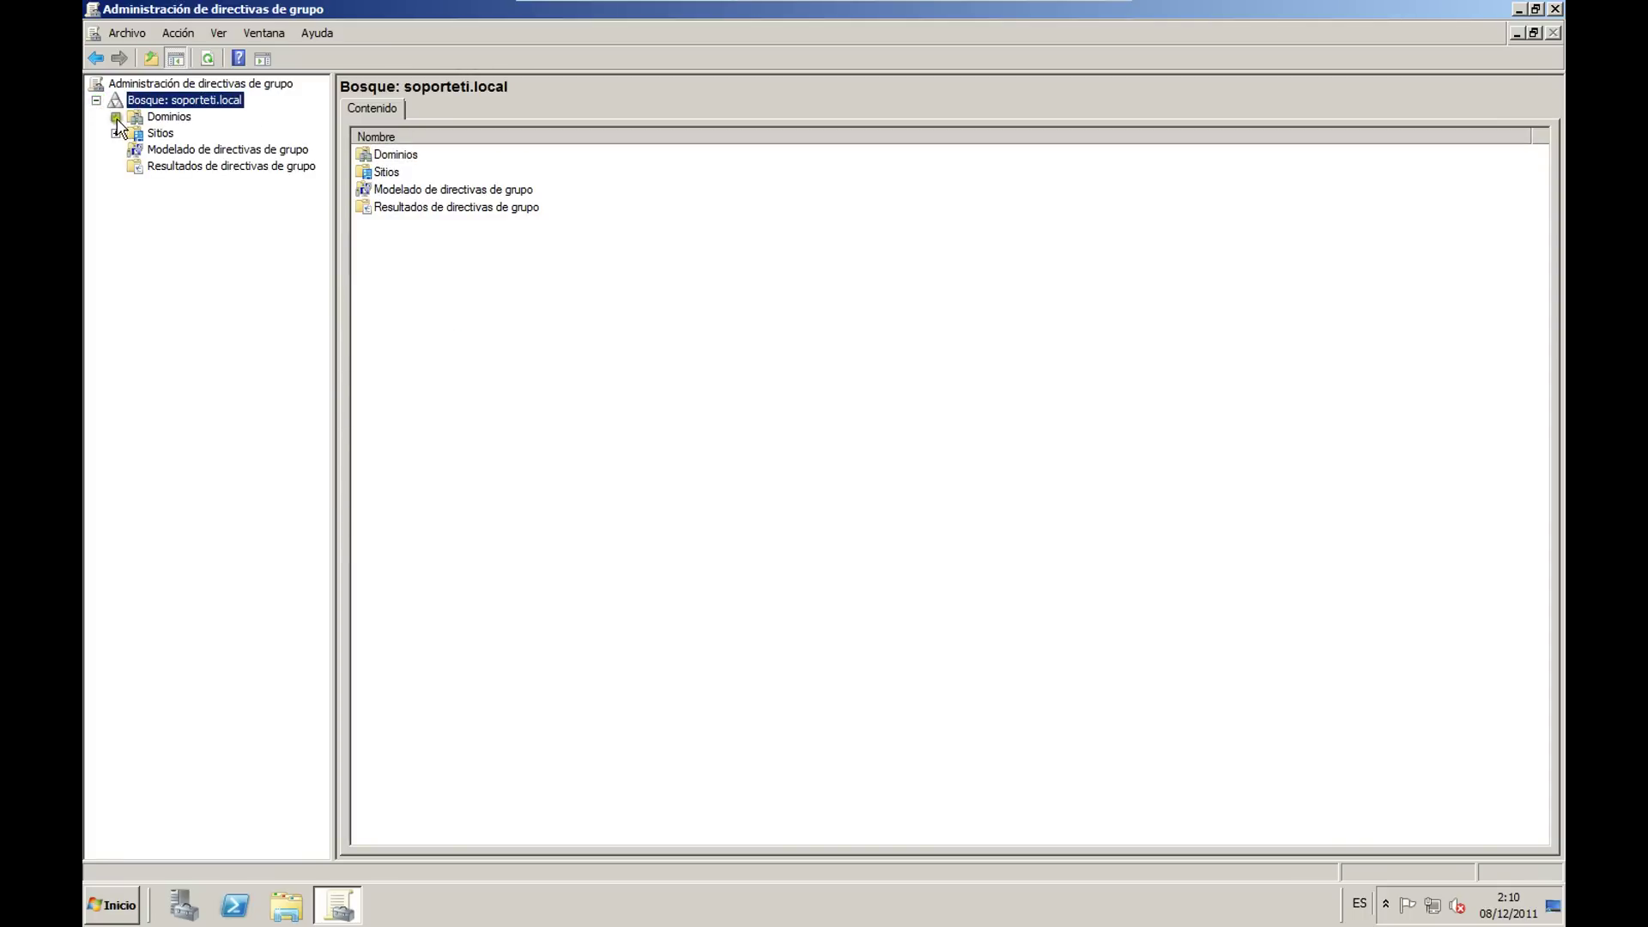
{"action": "left_click", "coordinate": [115, 116]}
{"action": "left_click", "coordinate": [137, 134]}
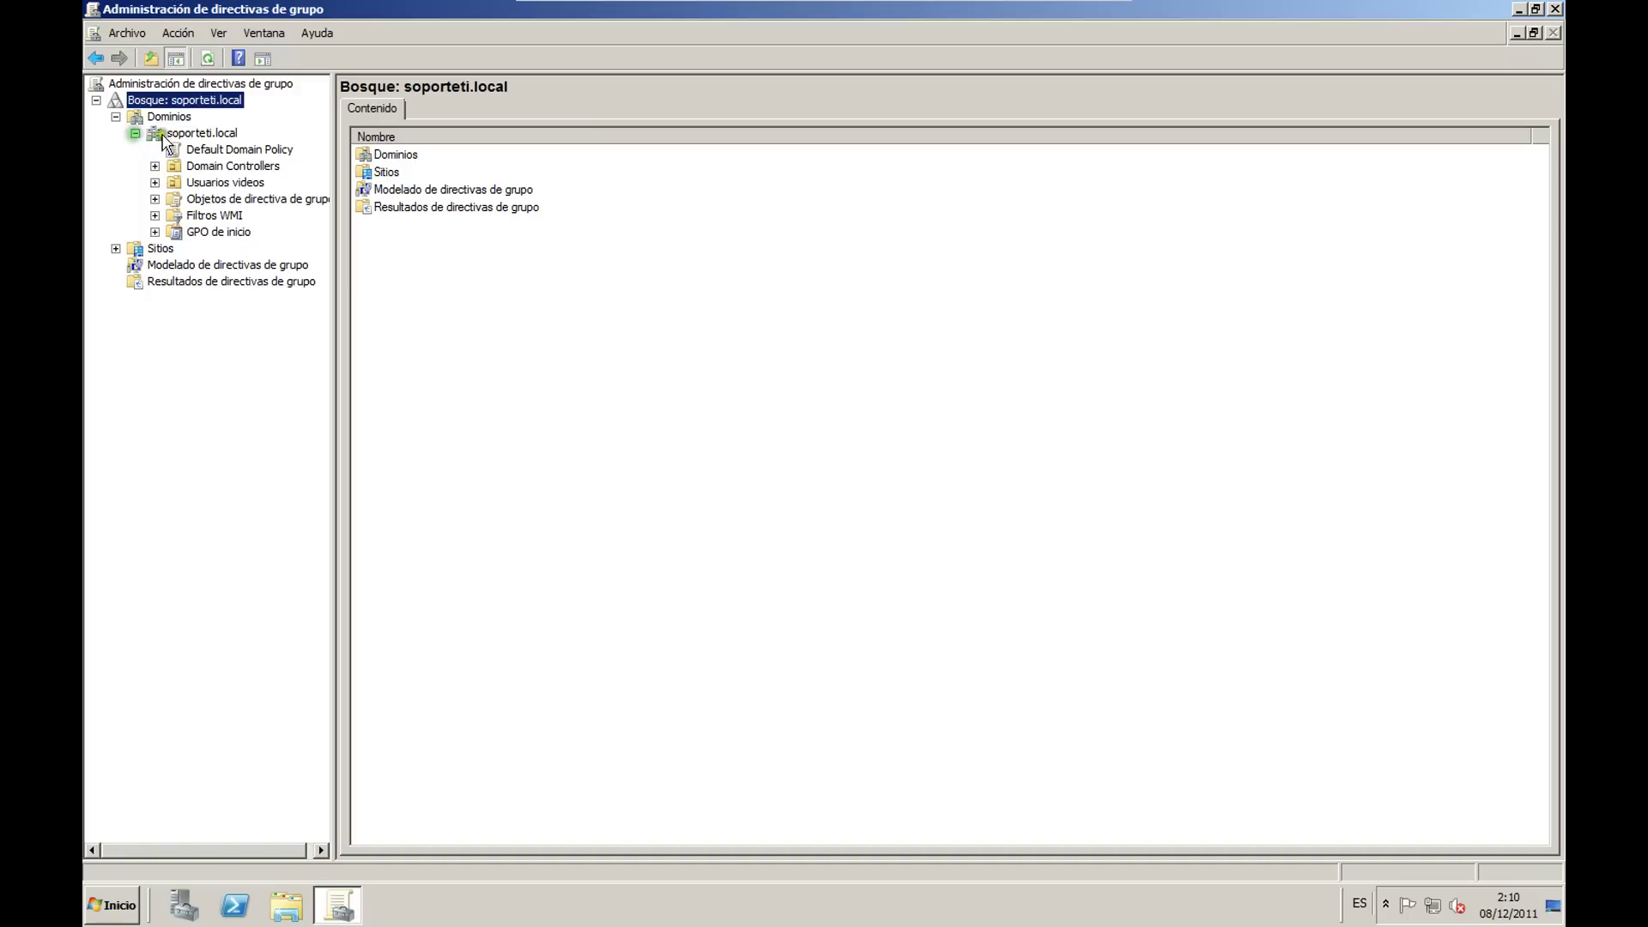
Step: Select the Default Domain Policy link and show its Configuración settings report
{"action": "left_click", "coordinate": [209, 134]}
{"action": "left_click", "coordinate": [237, 150]}
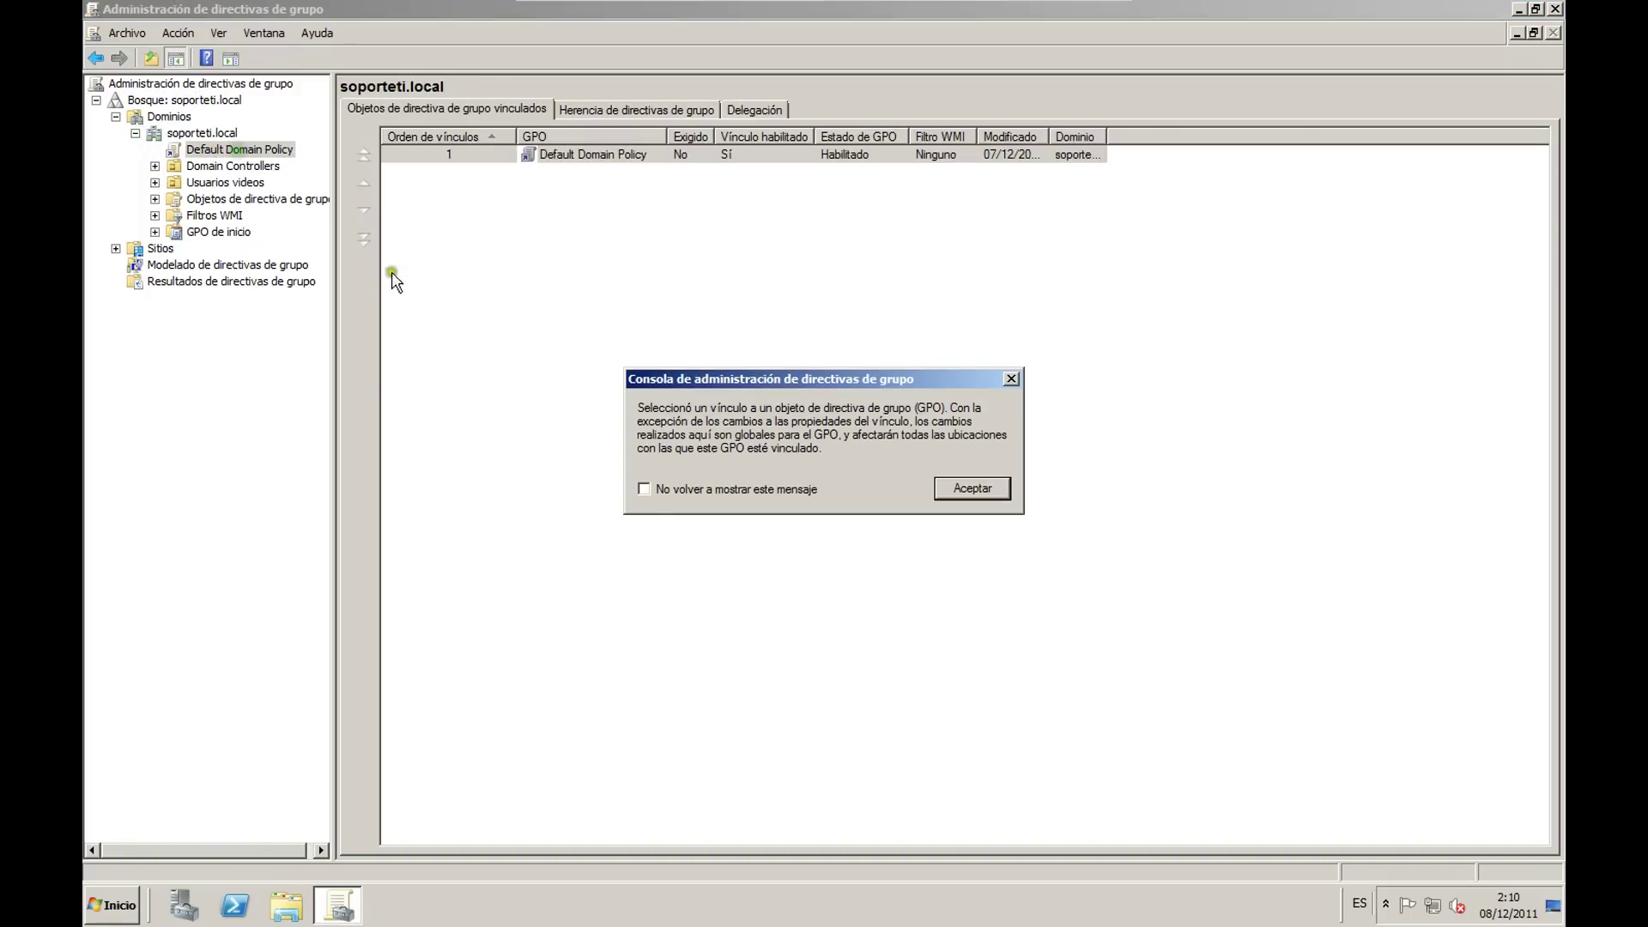
{"action": "left_click", "coordinate": [969, 489]}
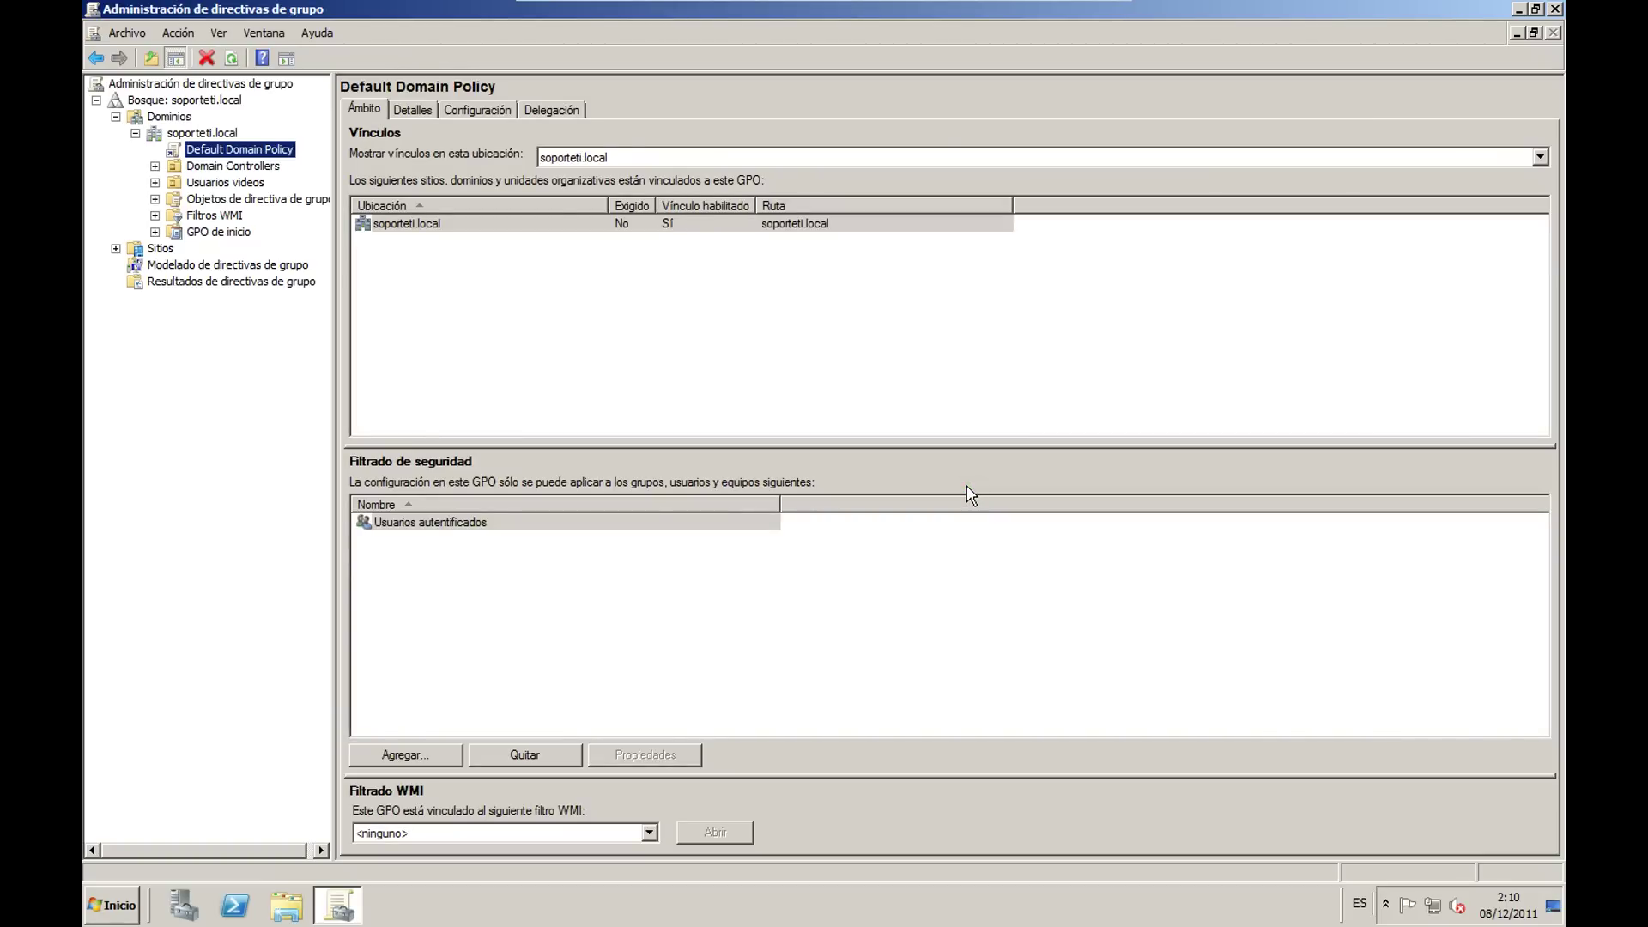
{"action": "left_click", "coordinate": [498, 110]}
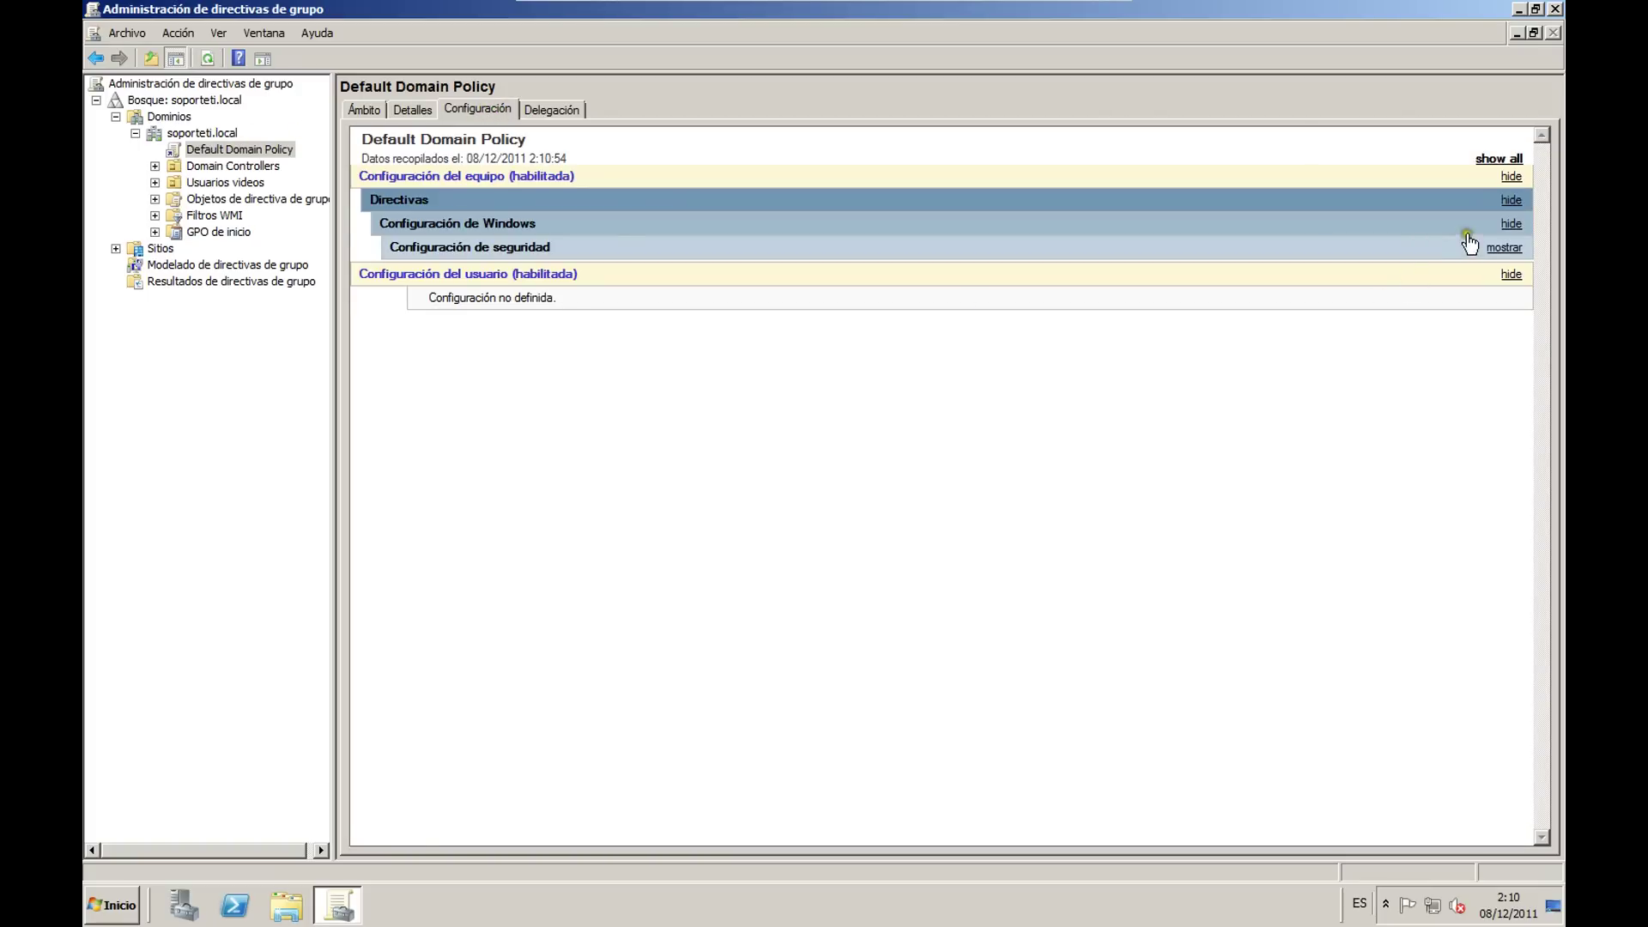
Step: Expand the report's security, password, account lockout, security options and network access sections
{"action": "left_click", "coordinate": [1504, 248]}
{"action": "left_click", "coordinate": [1503, 272]}
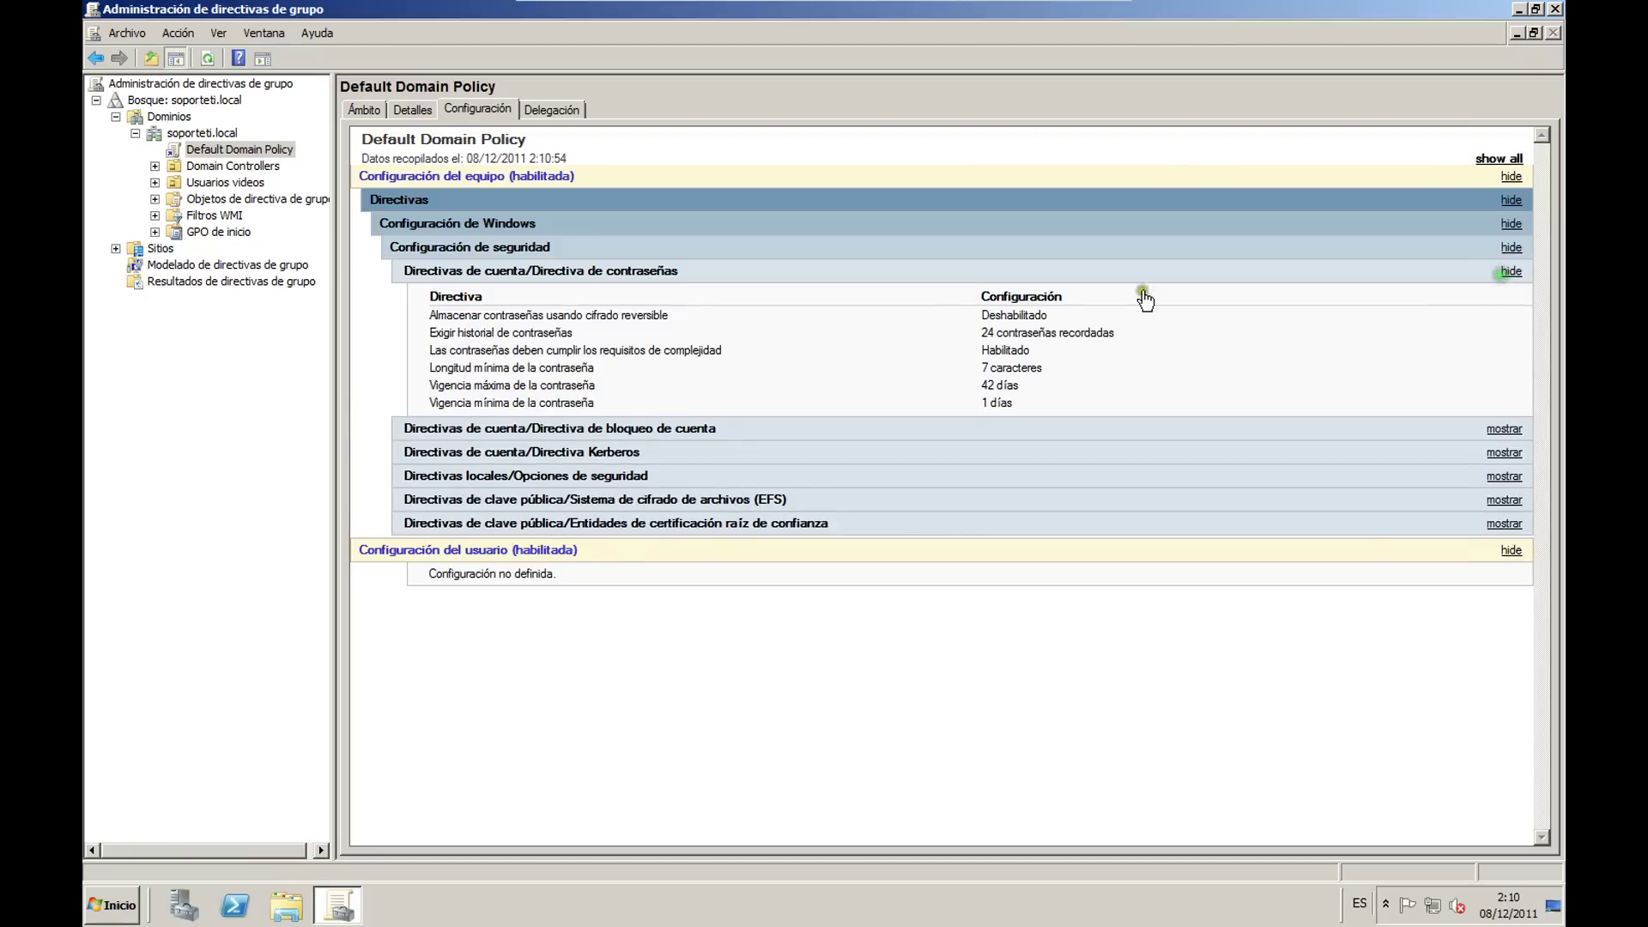
{"action": "left_click", "coordinate": [1503, 429]}
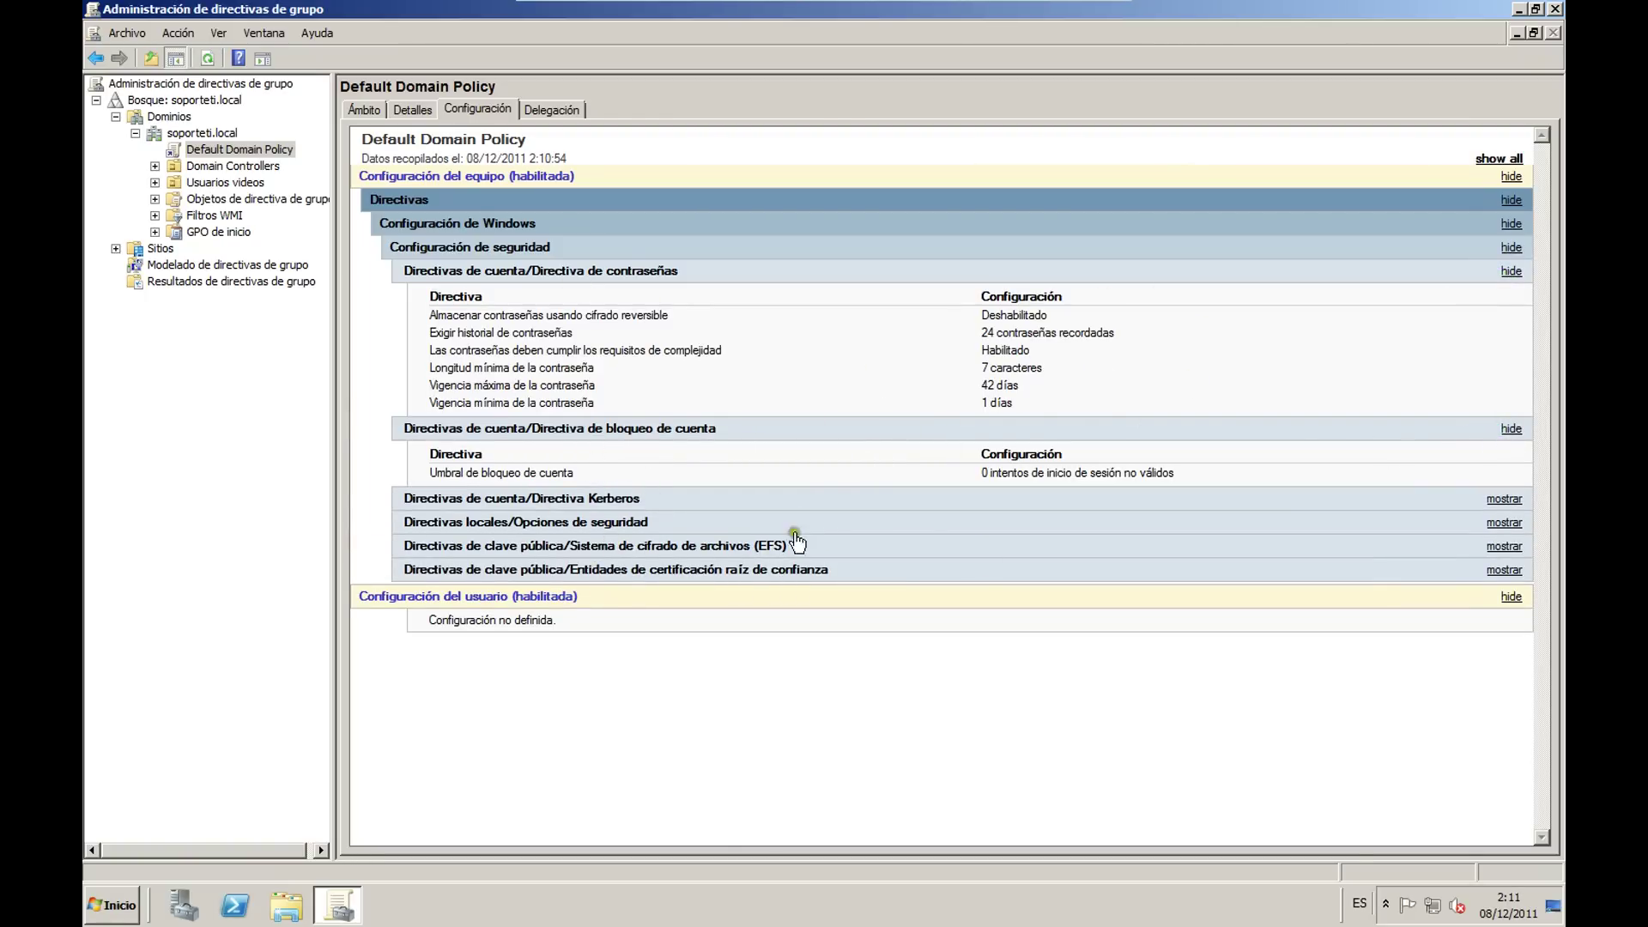
{"action": "left_click", "coordinate": [1499, 528]}
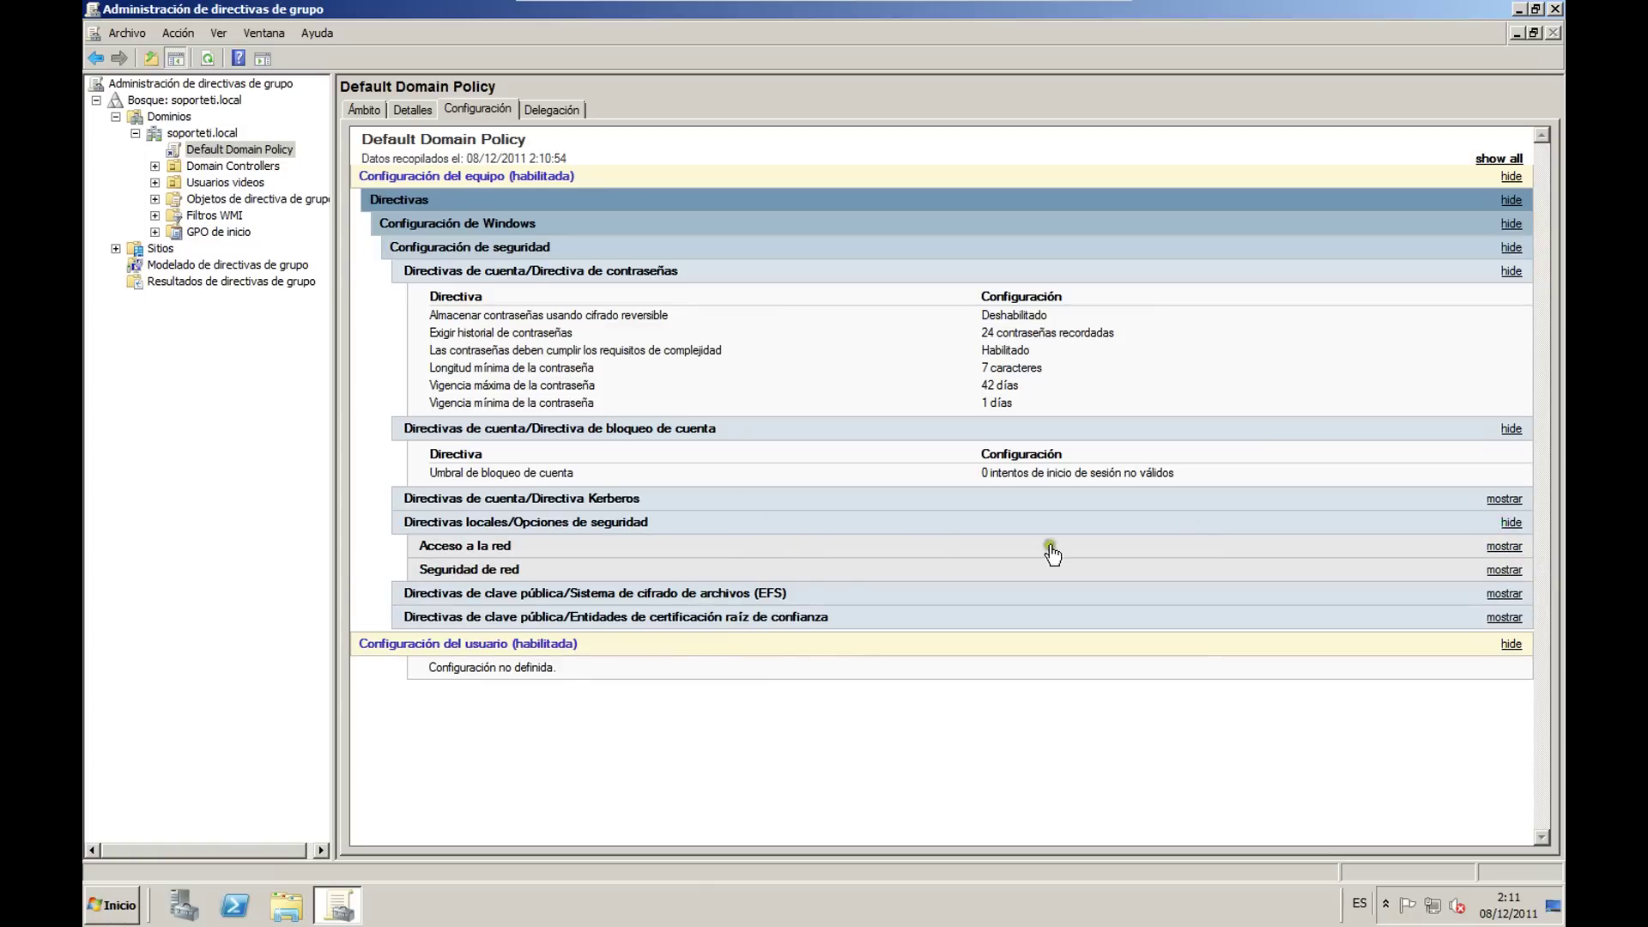
{"action": "left_click", "coordinate": [1501, 546]}
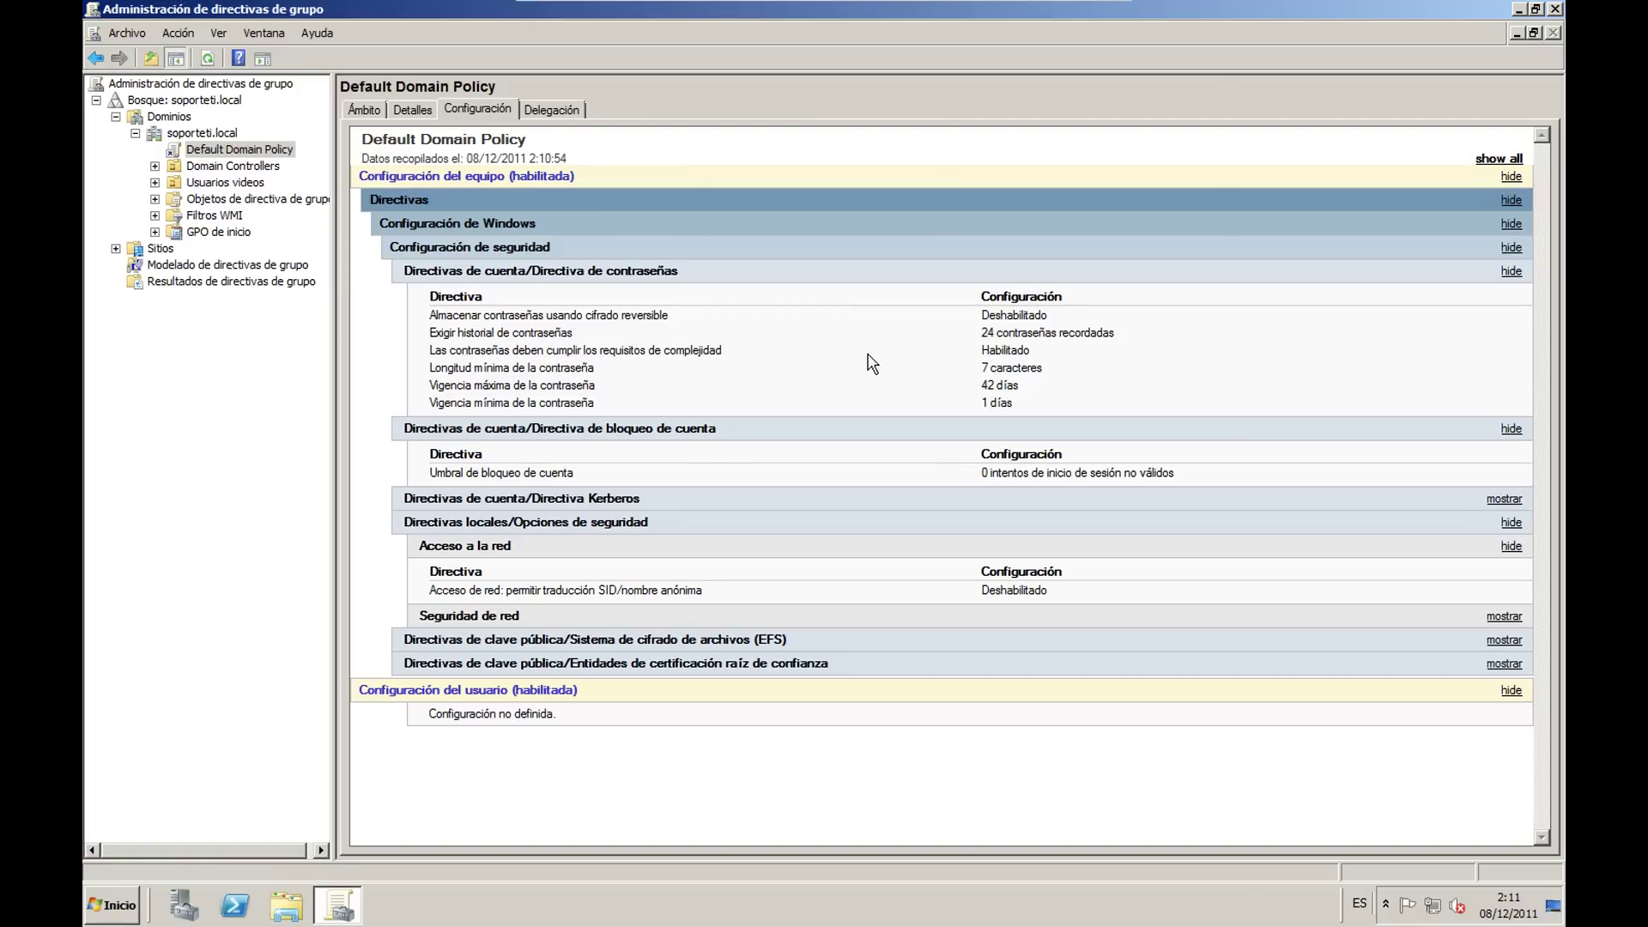
Step: Collapse all report sections again and return to soporteti.local's linked GPO list
{"action": "left_click", "coordinate": [1510, 547]}
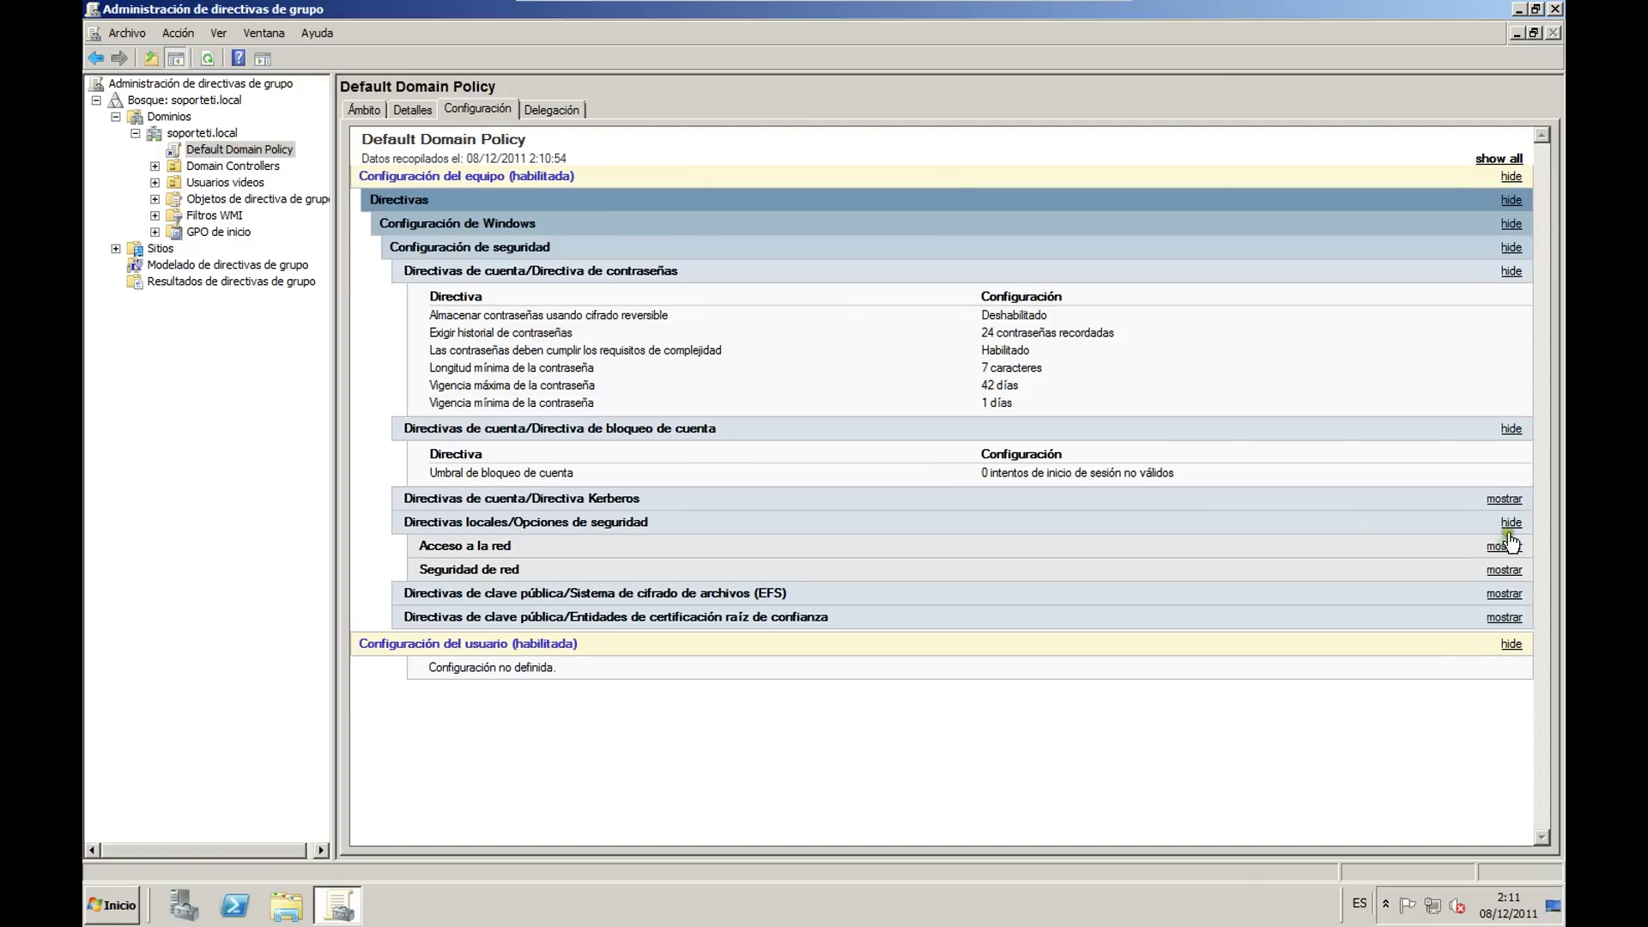
{"action": "left_click", "coordinate": [1510, 522]}
{"action": "left_click", "coordinate": [1510, 428]}
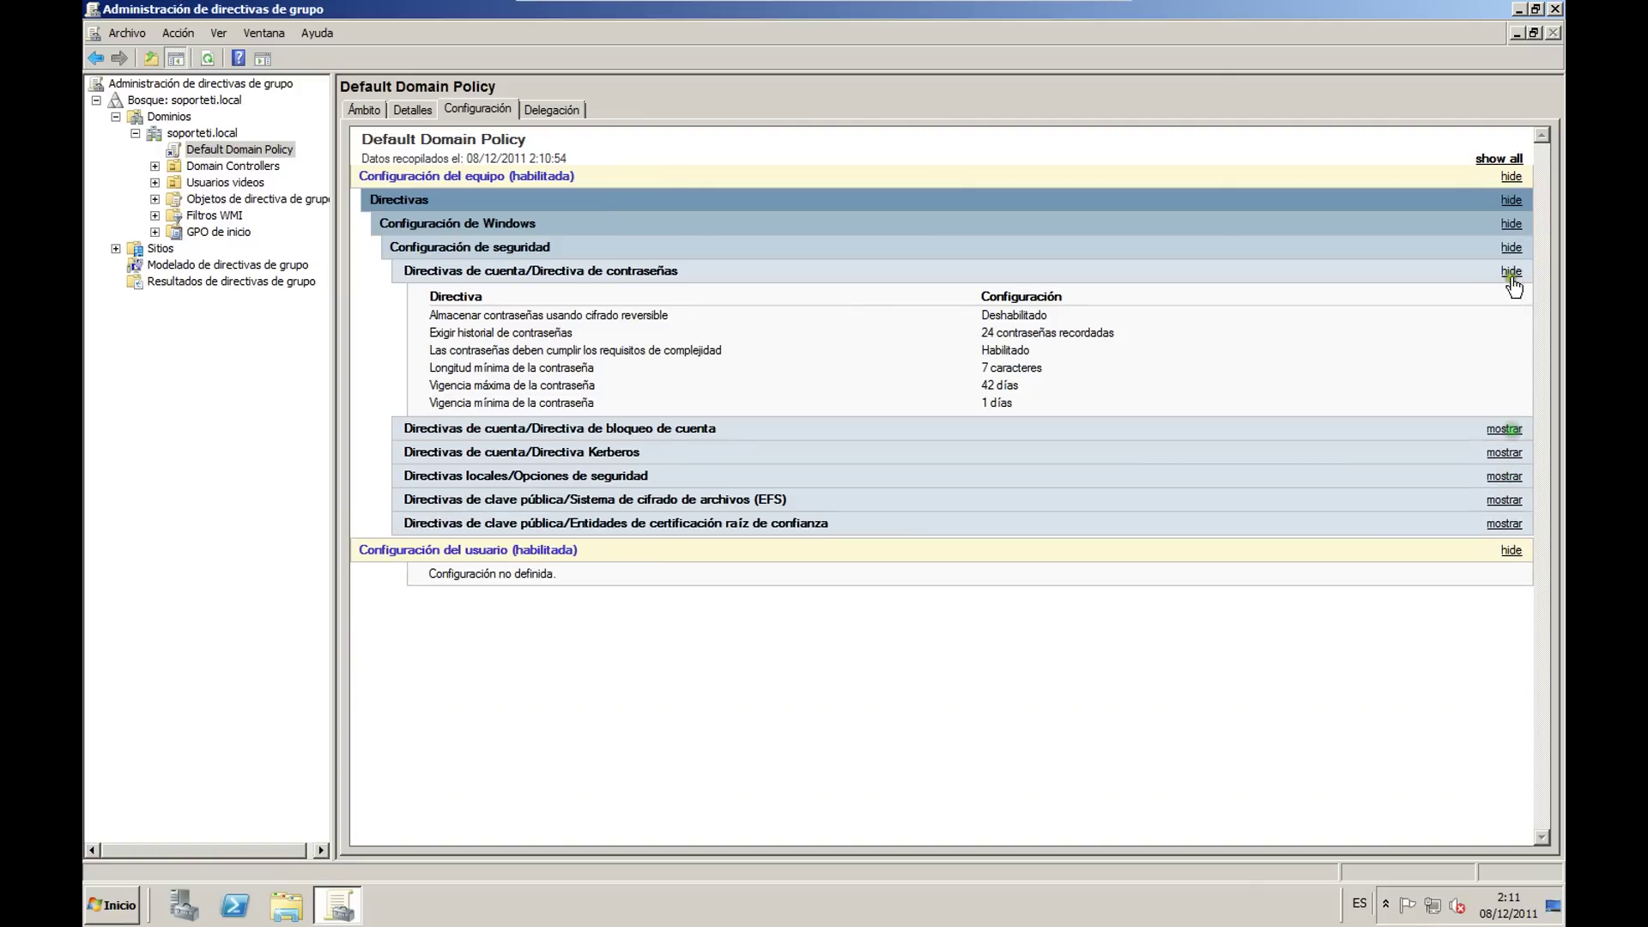
{"action": "left_click", "coordinate": [1511, 271]}
{"action": "left_click", "coordinate": [1510, 247]}
{"action": "left_click", "coordinate": [1510, 223]}
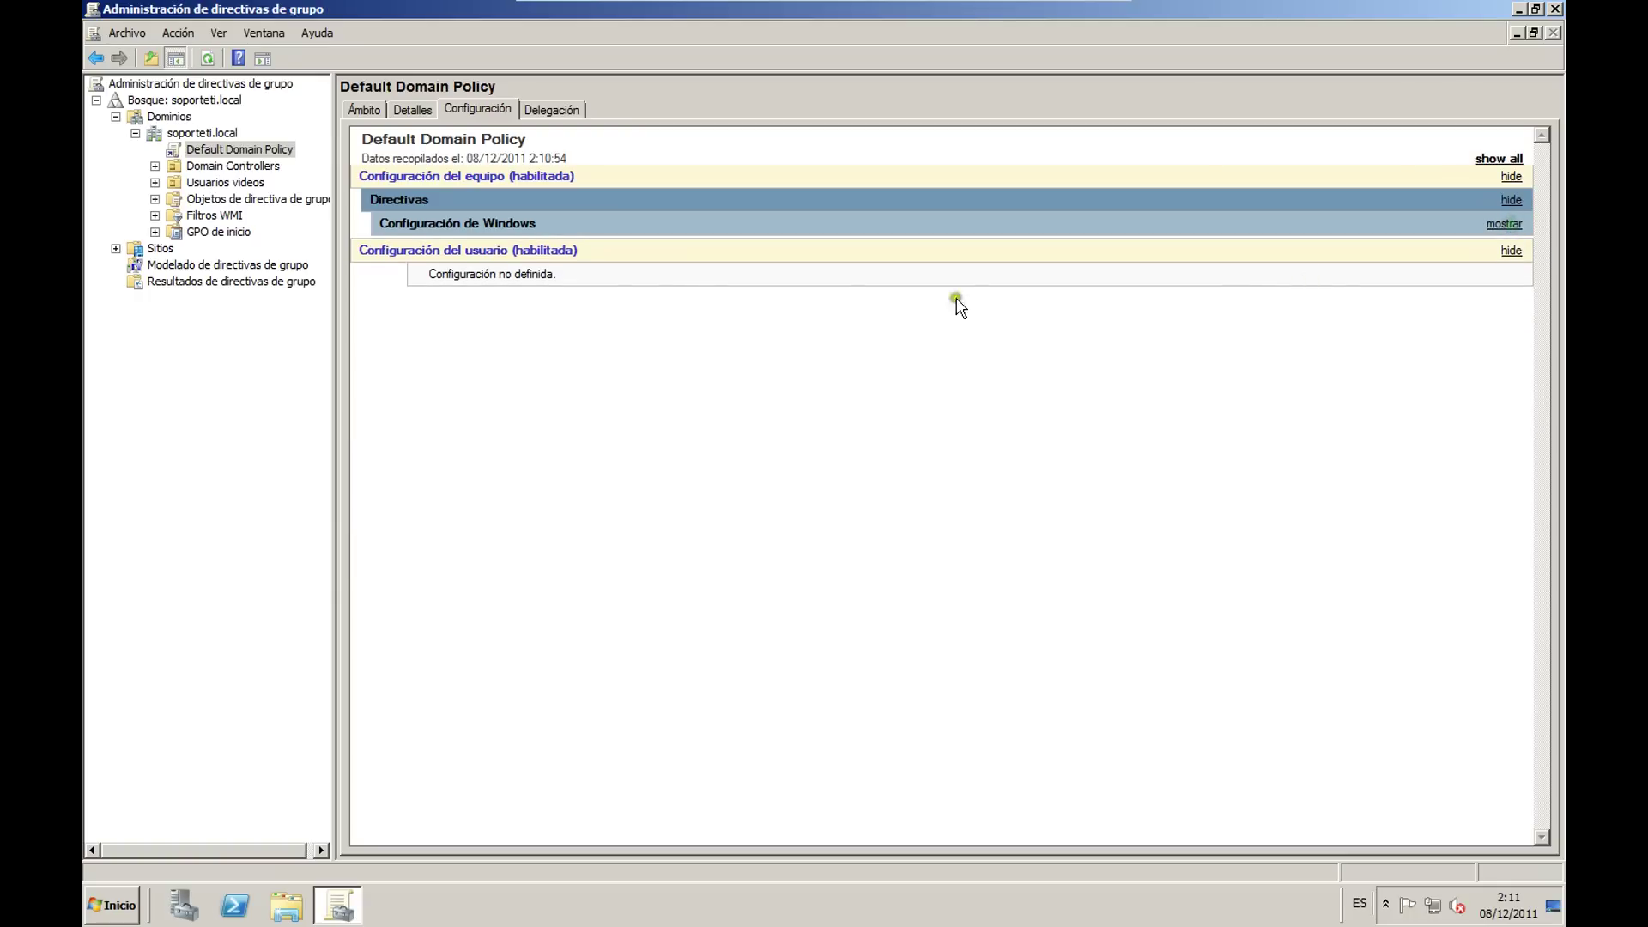
{"action": "left_click", "coordinate": [209, 136]}
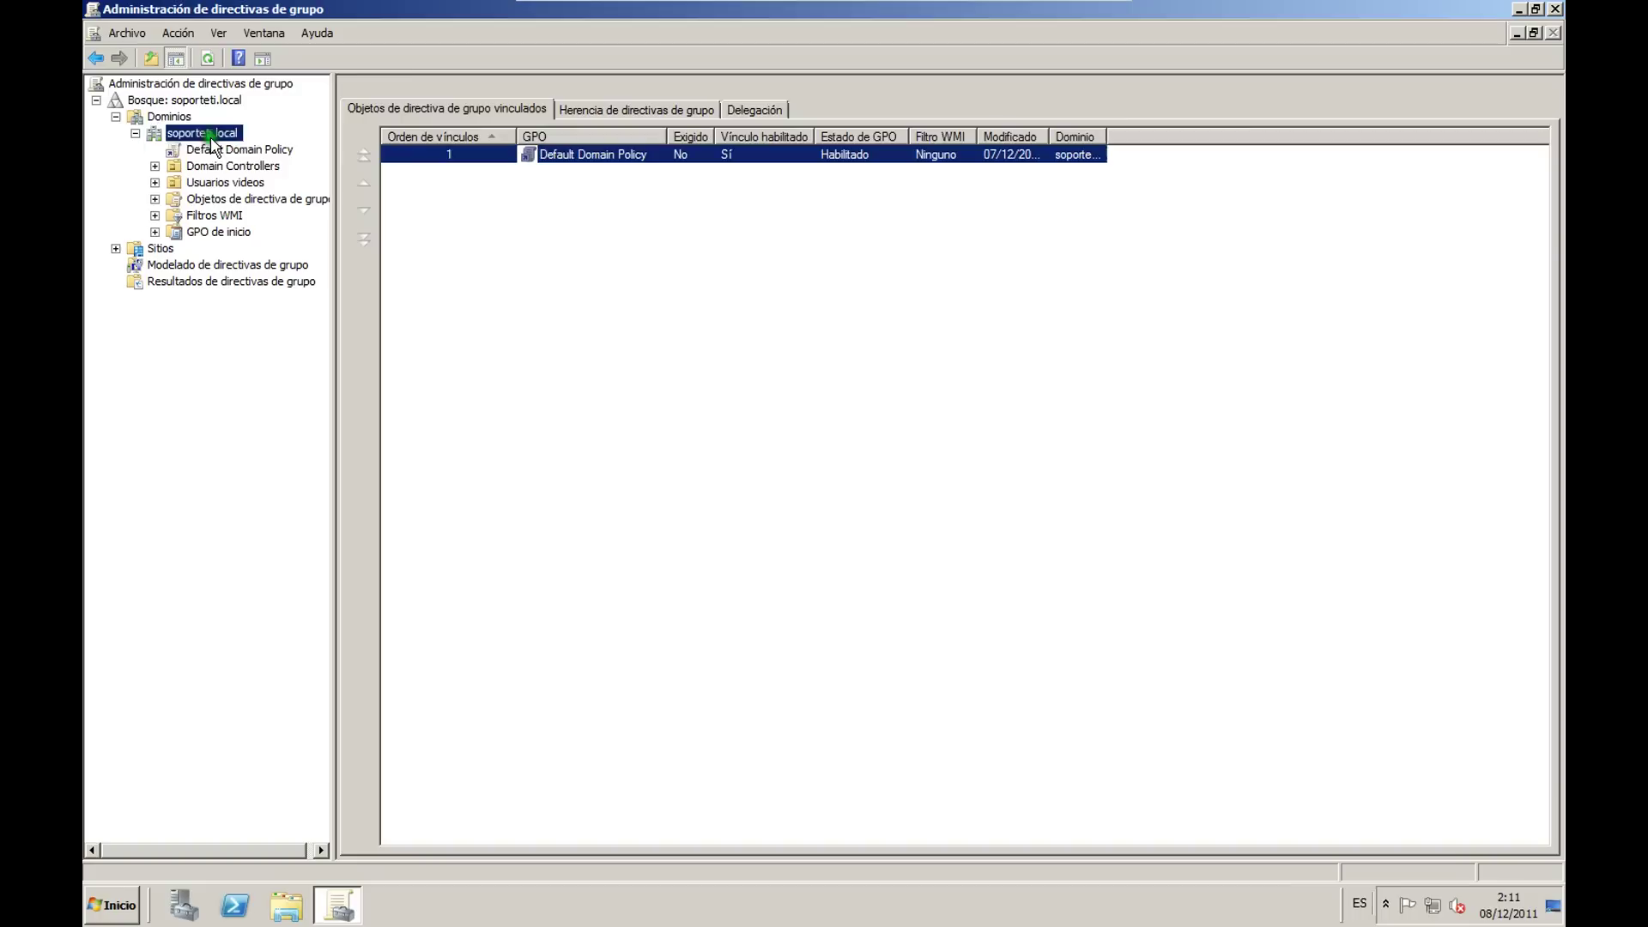
Step: Use 'Crear un GPO en este dominio y vincularlo aquí' on soporteti.local to create 'GPO para el vídeo'
{"action": "right_click", "coordinate": [208, 132]}
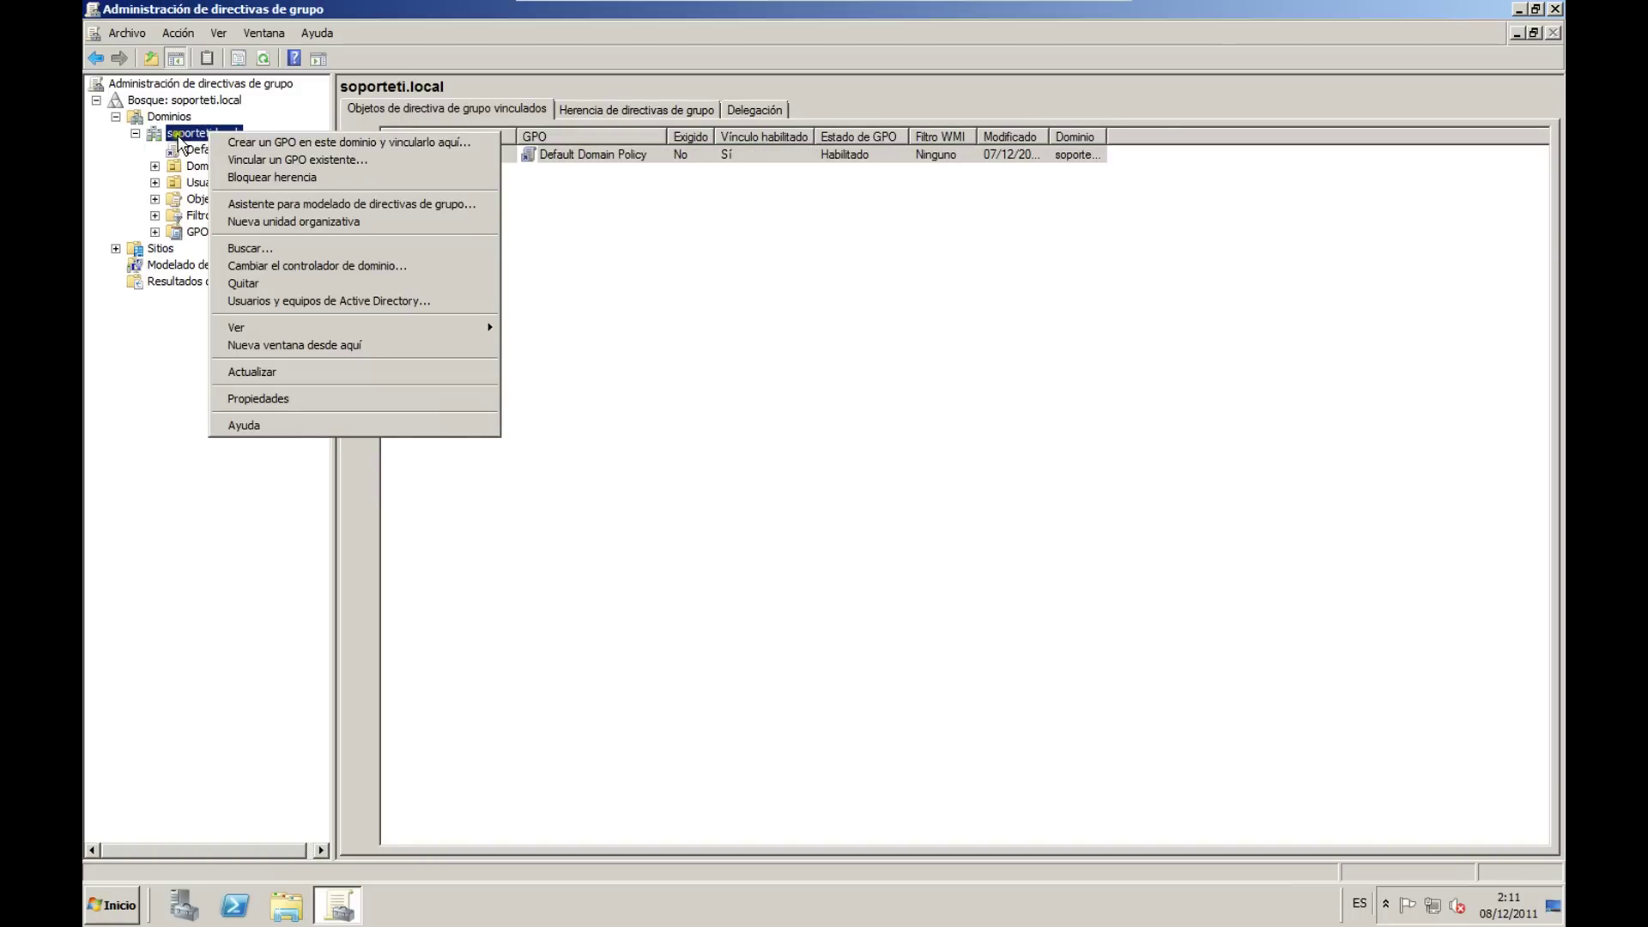
{"action": "left_click", "coordinate": [196, 137]}
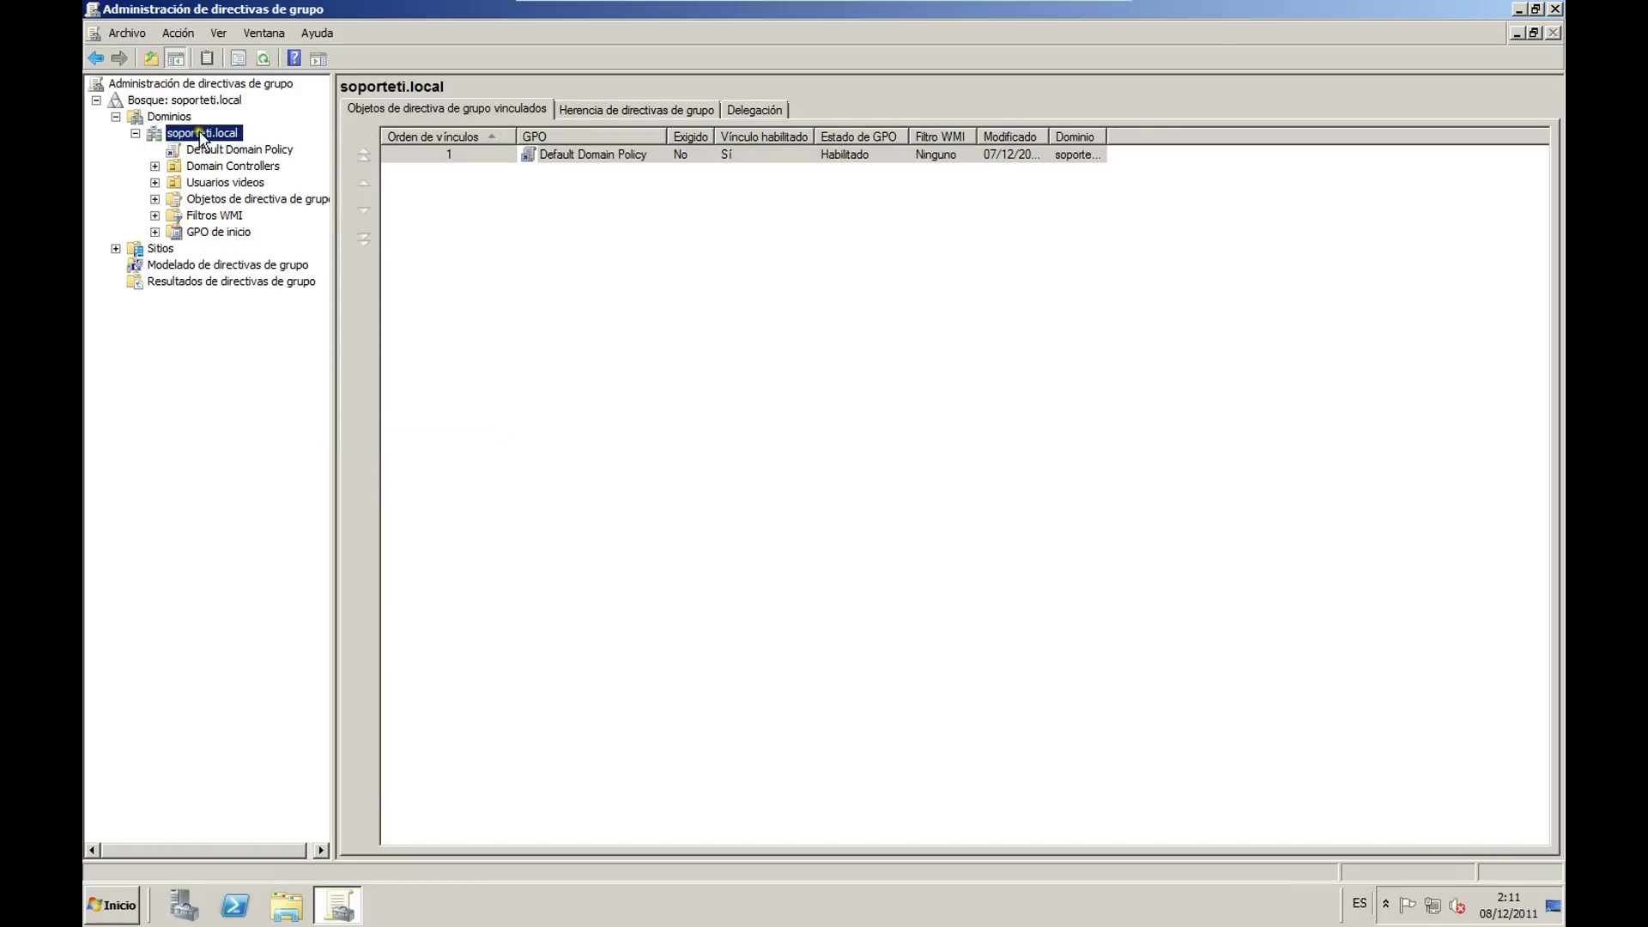
{"action": "right_click", "coordinate": [210, 136]}
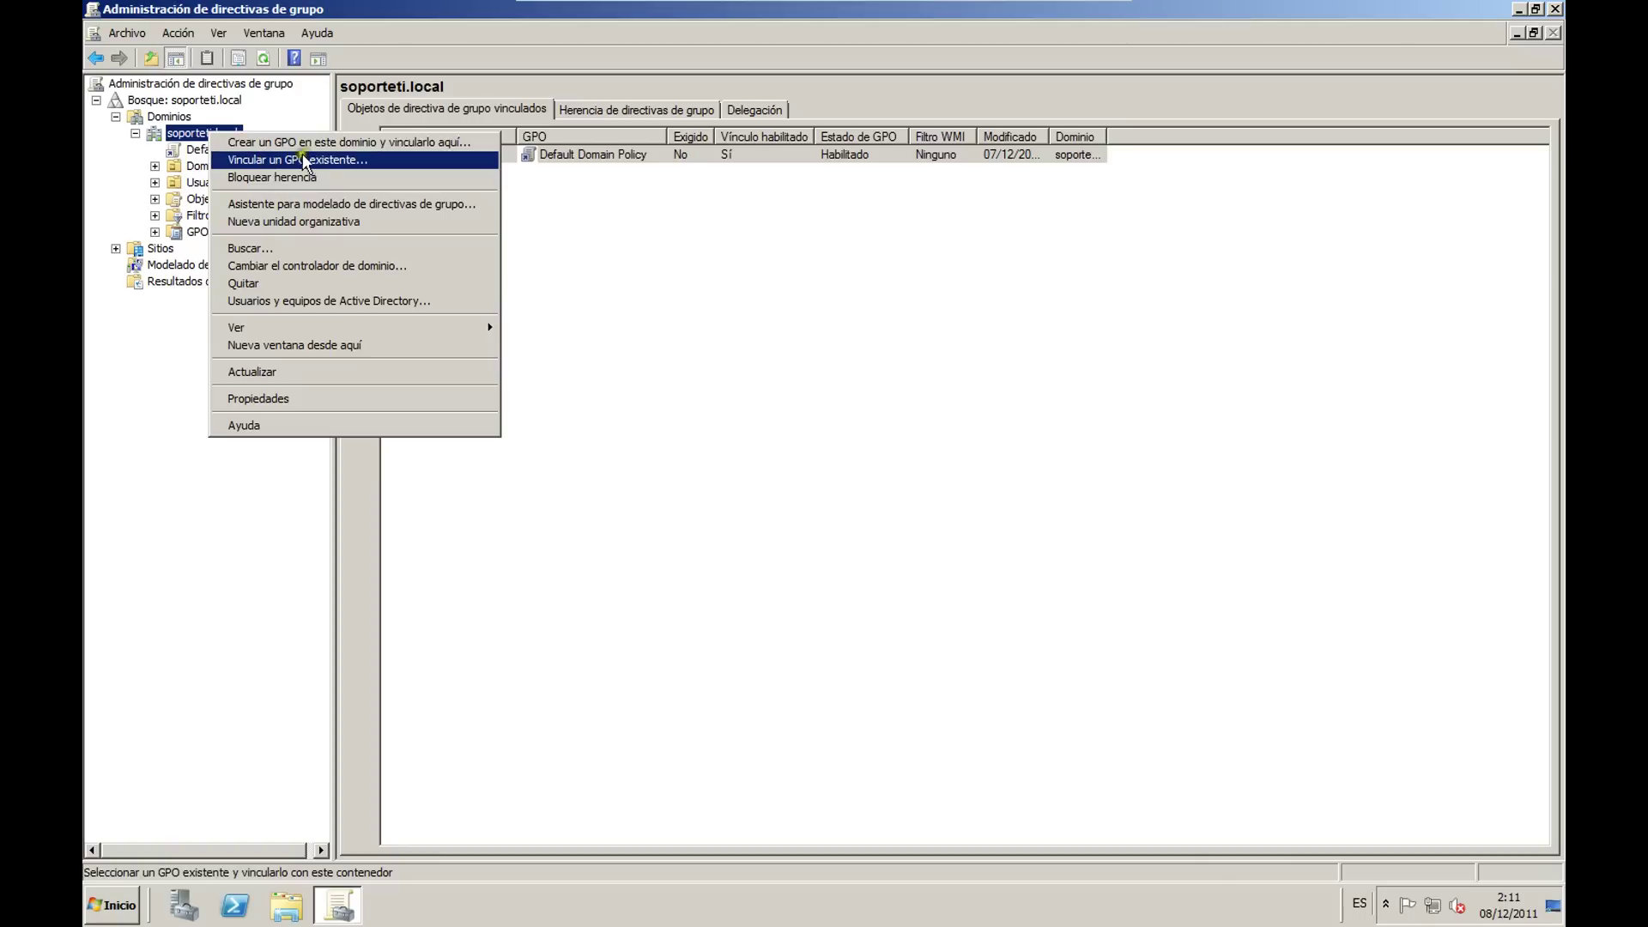
{"action": "left_click", "coordinate": [415, 146]}
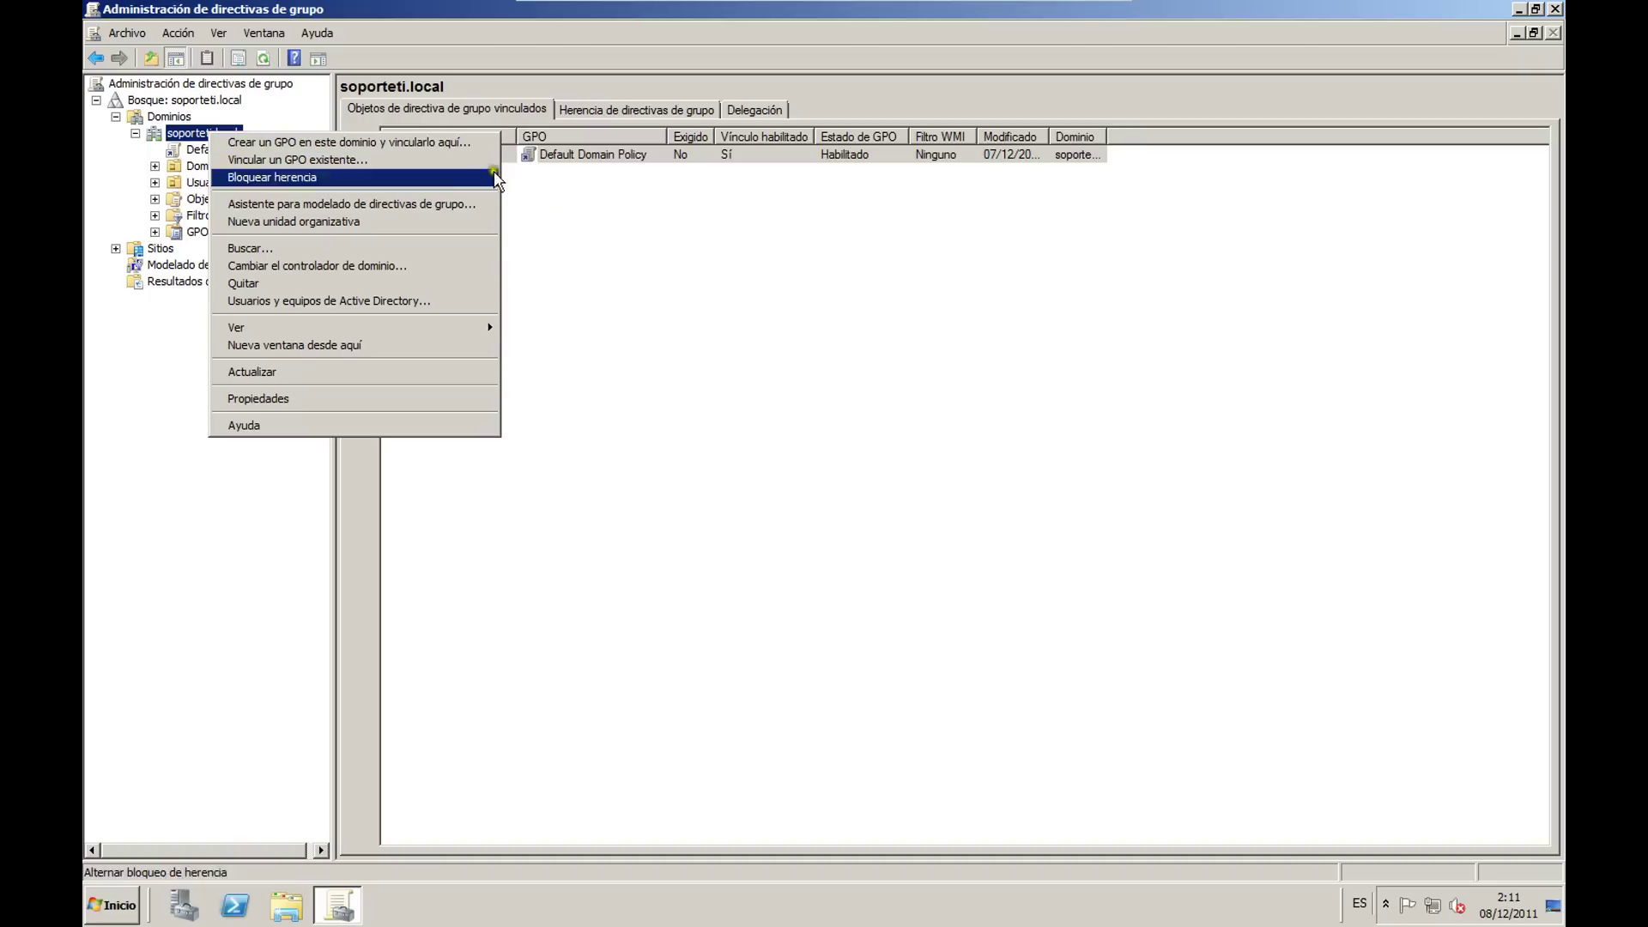
{"action": "left_click", "coordinate": [441, 141]}
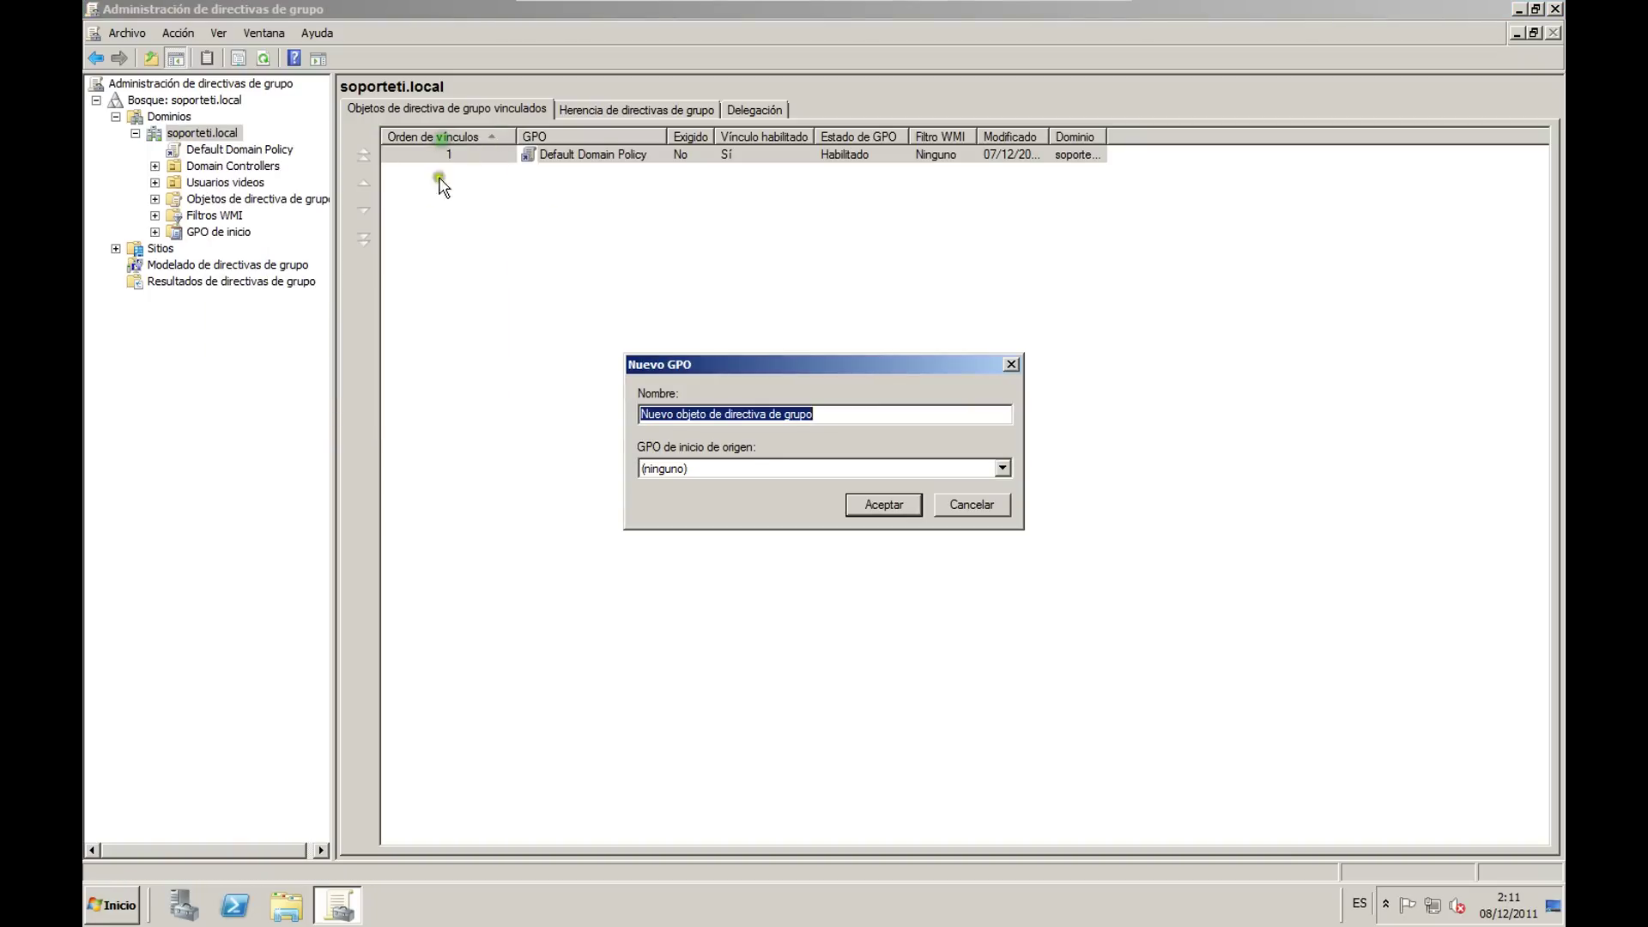
{"action": "type", "text": "GPO para el vídeo"}
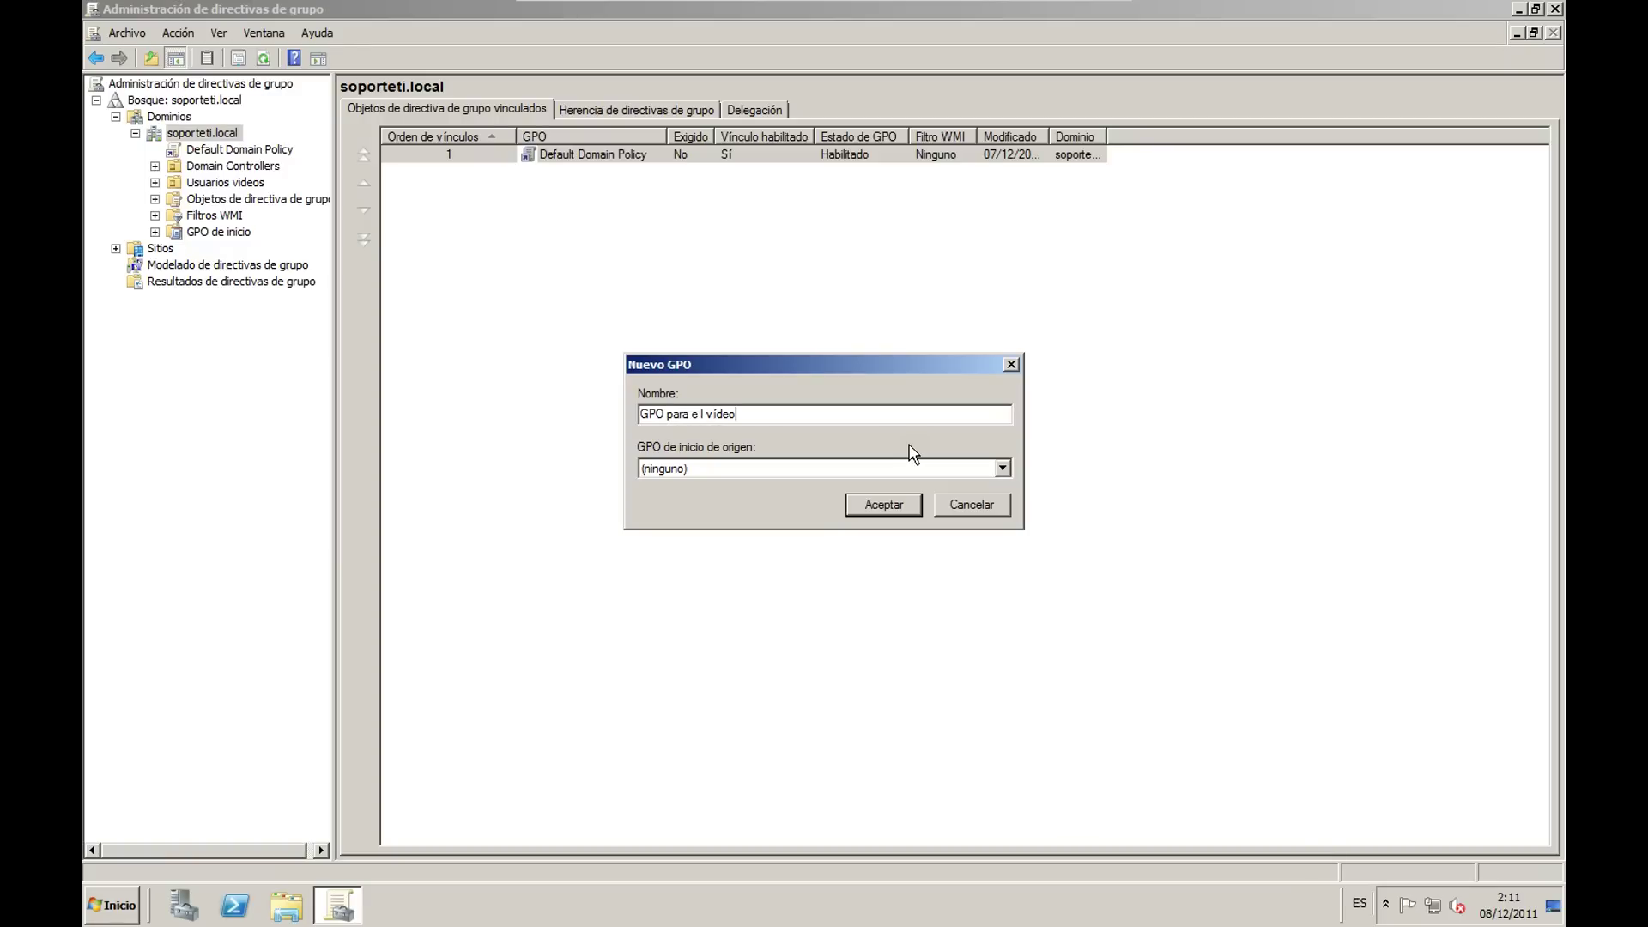
{"action": "left_click", "coordinate": [653, 408]}
{"action": "key", "text": "BackSpace"}
{"action": "left_click", "coordinate": [747, 413]}
{"action": "left_click", "coordinate": [872, 506]}
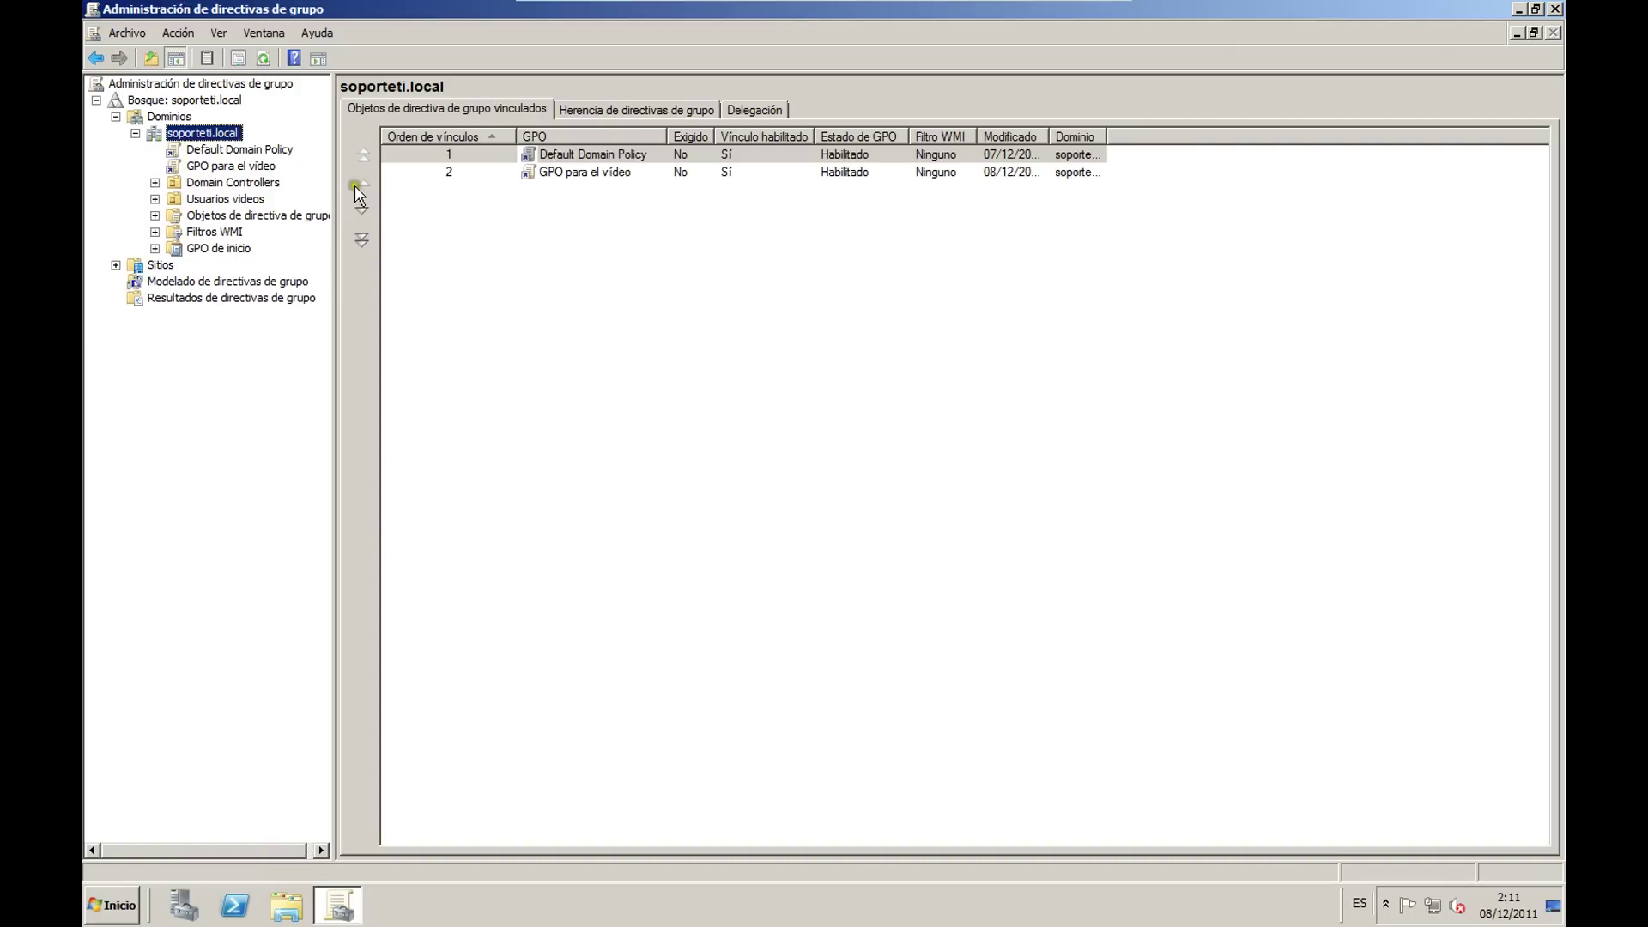
Step: Select the GPO para el vídeo link and acknowledge the linked-GPO notice
{"action": "left_click", "coordinate": [231, 166]}
{"action": "left_click", "coordinate": [987, 491]}
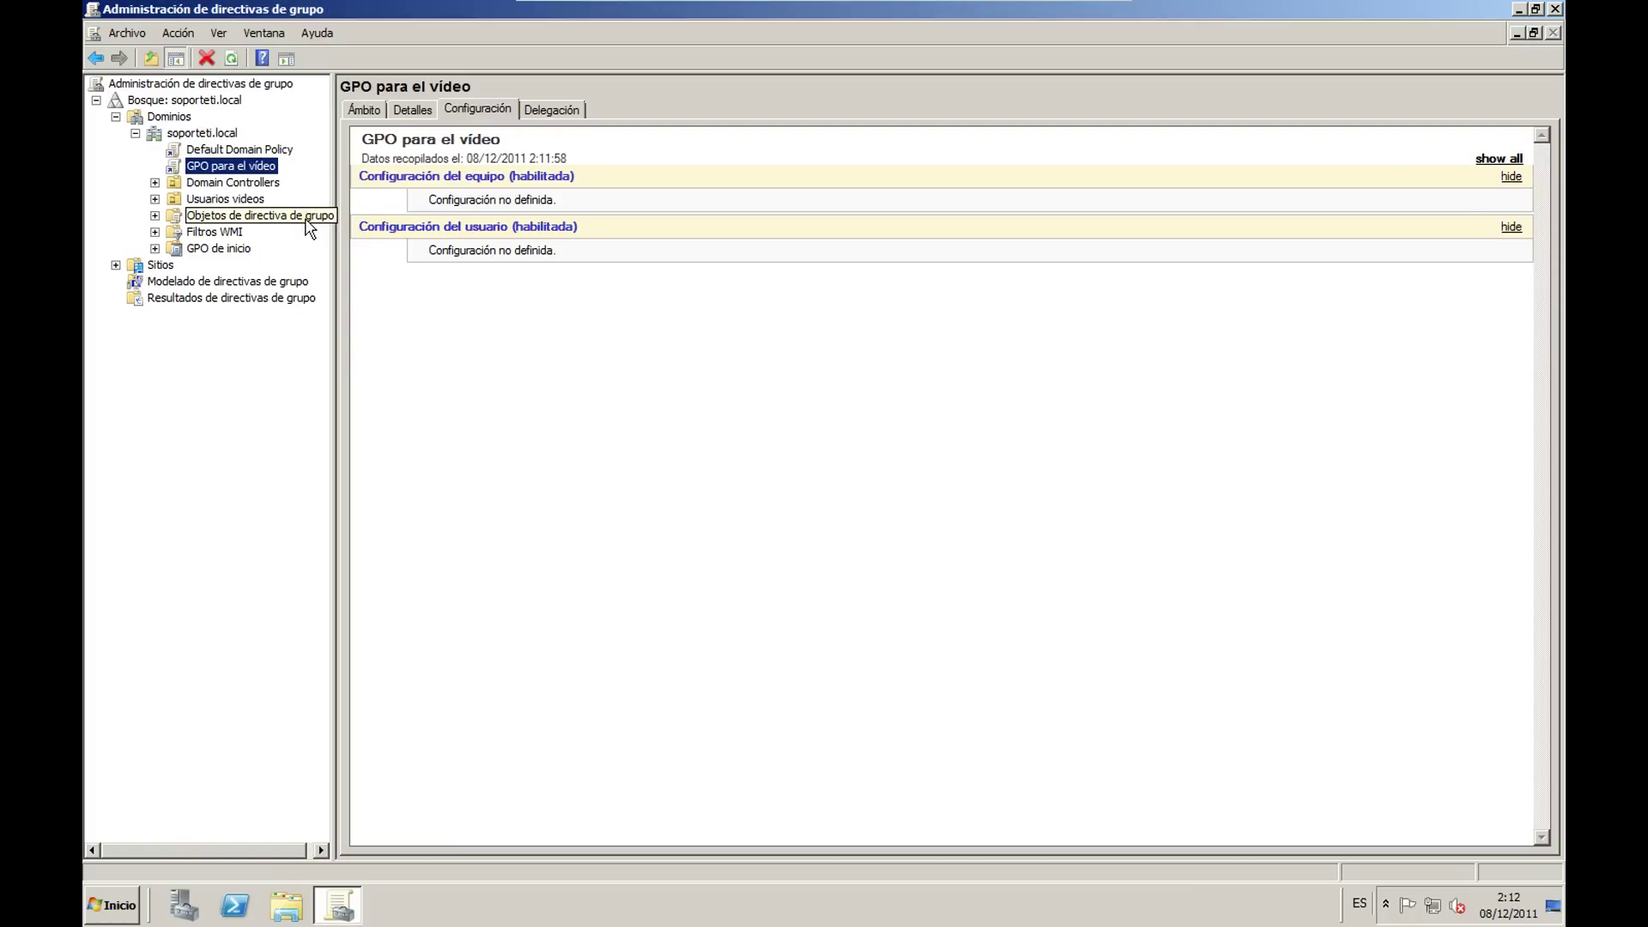
Step: Create a new GPO named 'GPO test 2' under Objetos de directiva de grupo and dismiss the MMC error
{"action": "left_click", "coordinate": [155, 216]}
{"action": "left_click", "coordinate": [214, 216]}
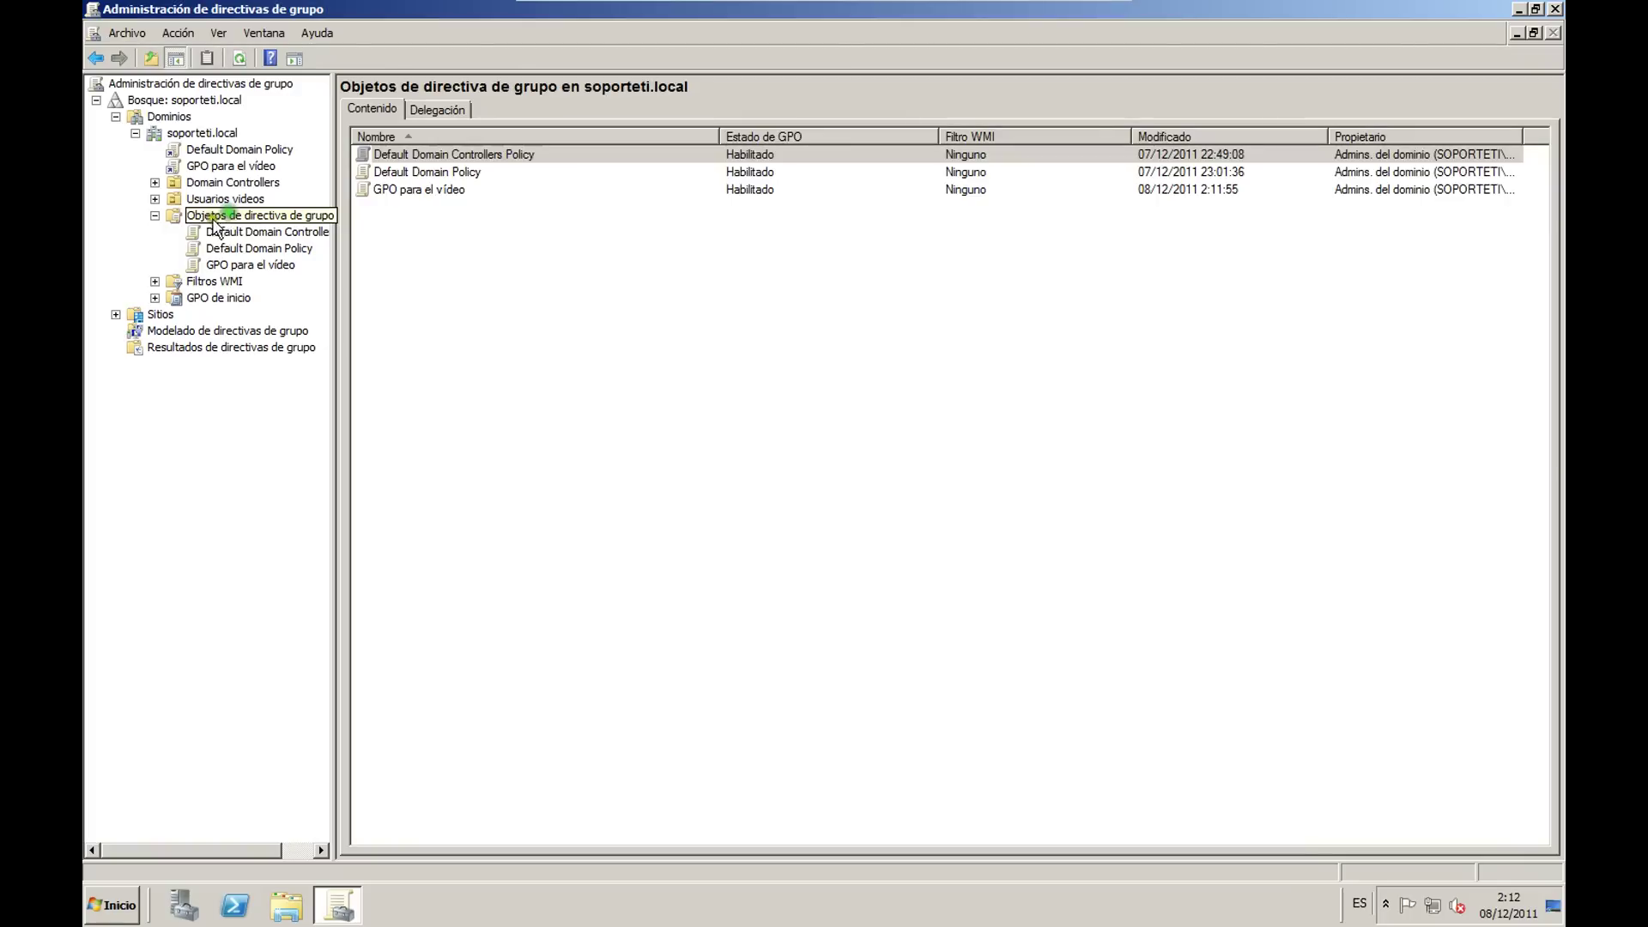
{"action": "right_click", "coordinate": [254, 217]}
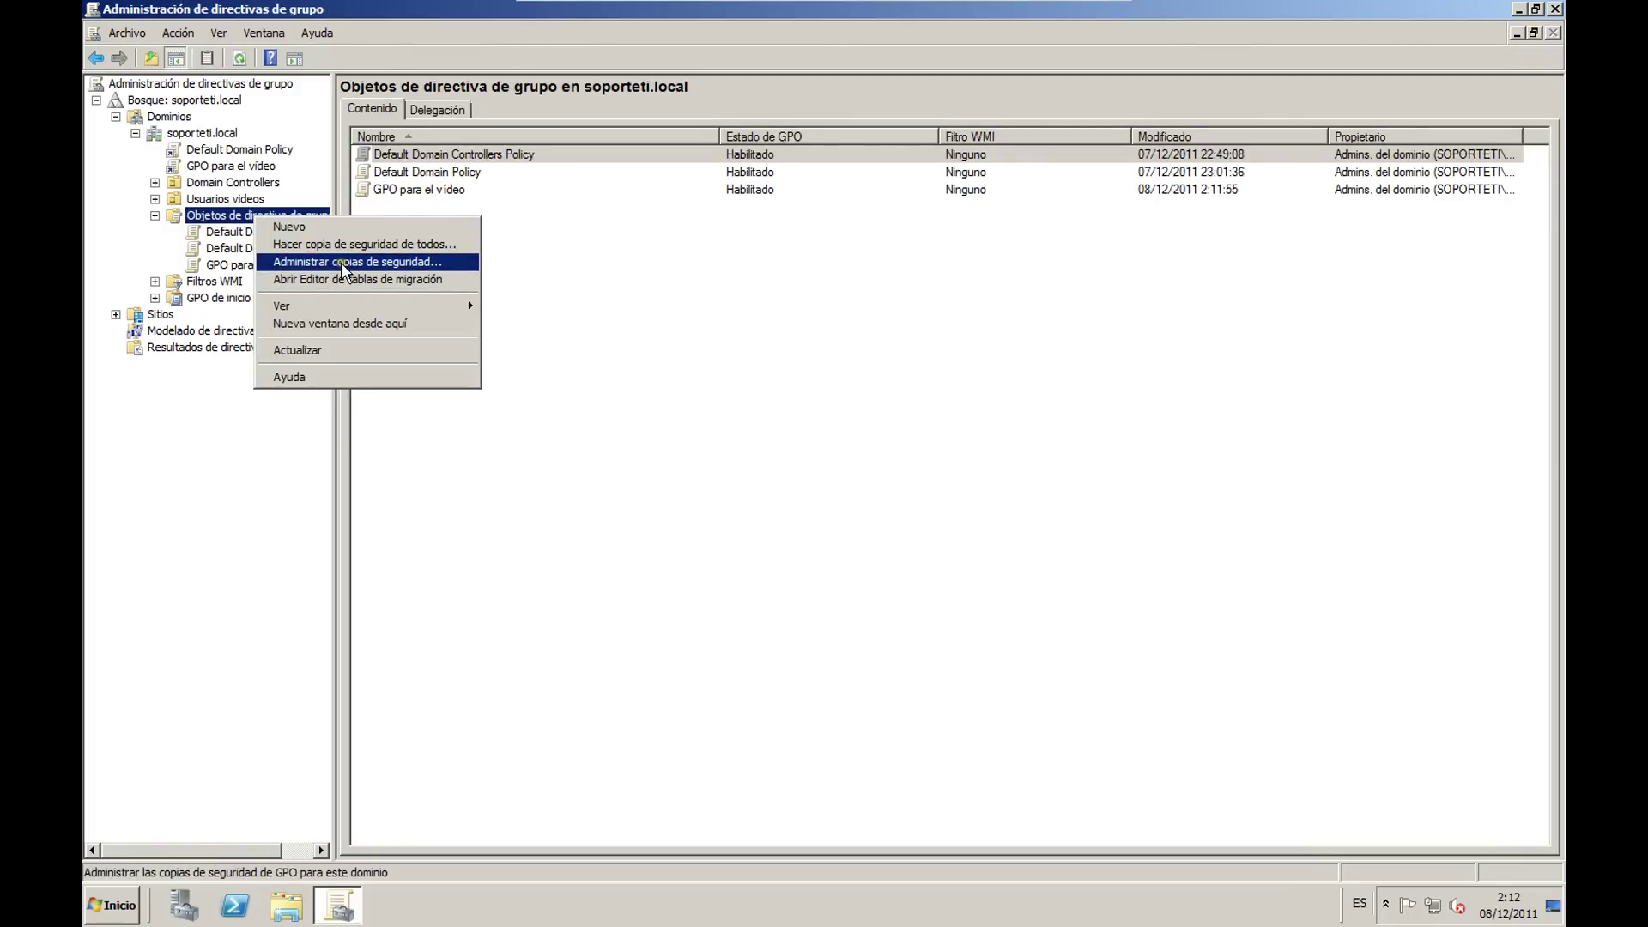
{"action": "left_click", "coordinate": [308, 228]}
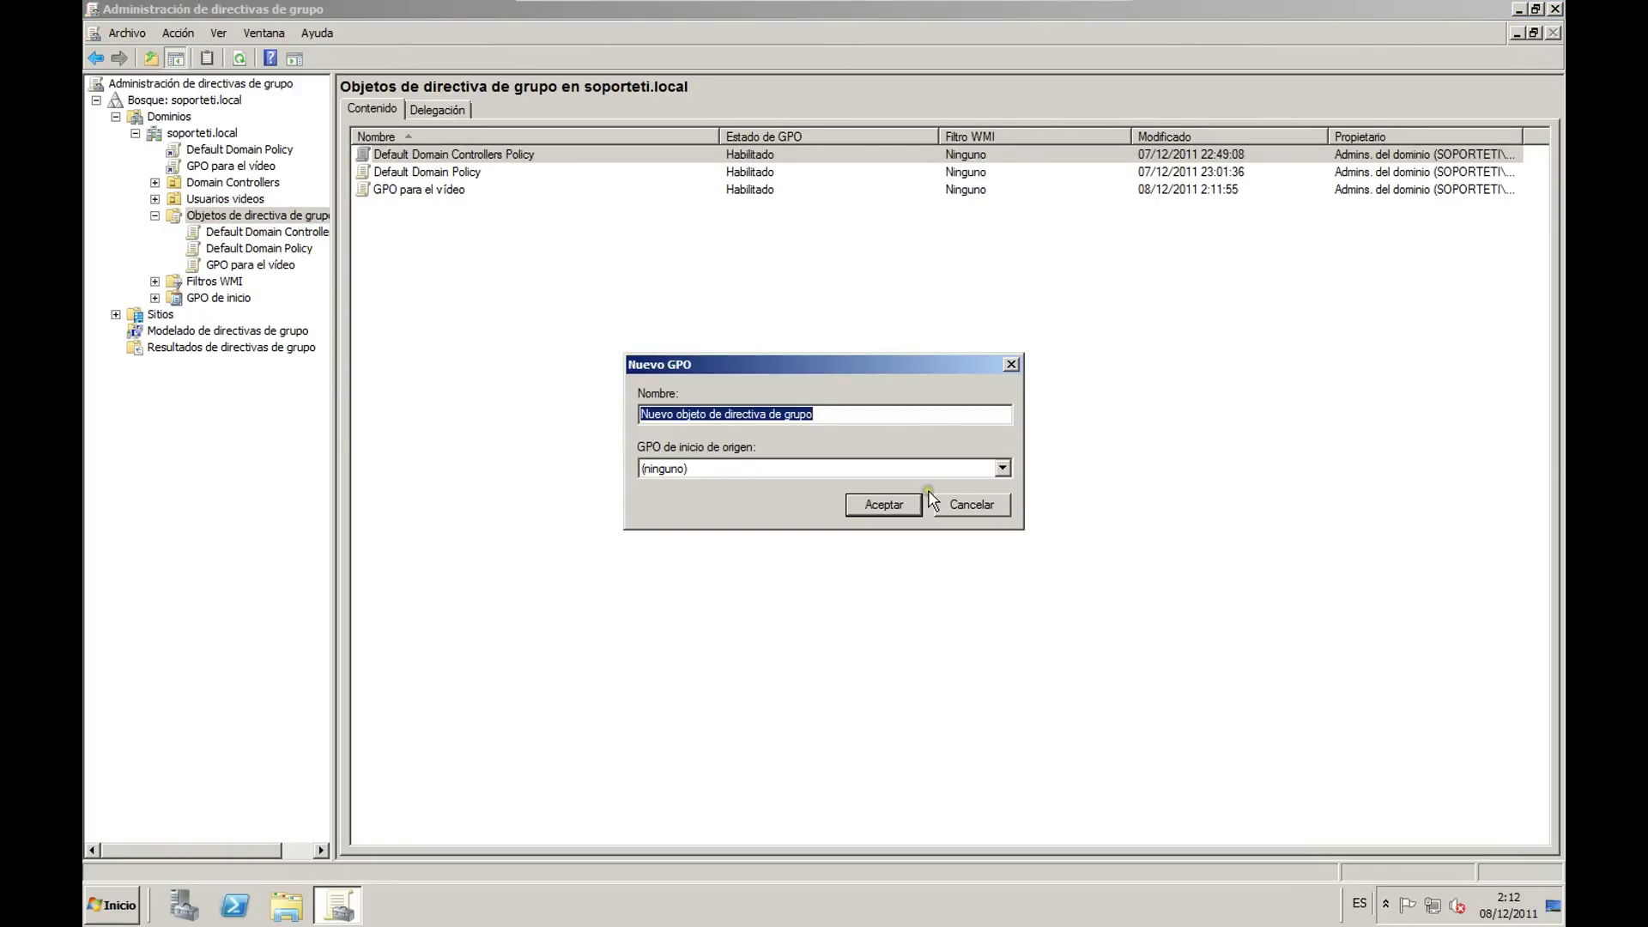
{"action": "left_click", "coordinate": [991, 475]}
{"action": "left_click", "coordinate": [781, 467]}
{"action": "left_click_drag", "start_coordinate": [832, 413], "coordinate": [601, 403]}
{"action": "type", "text": "GPO"}
{"action": "type", "text": "test 2"}
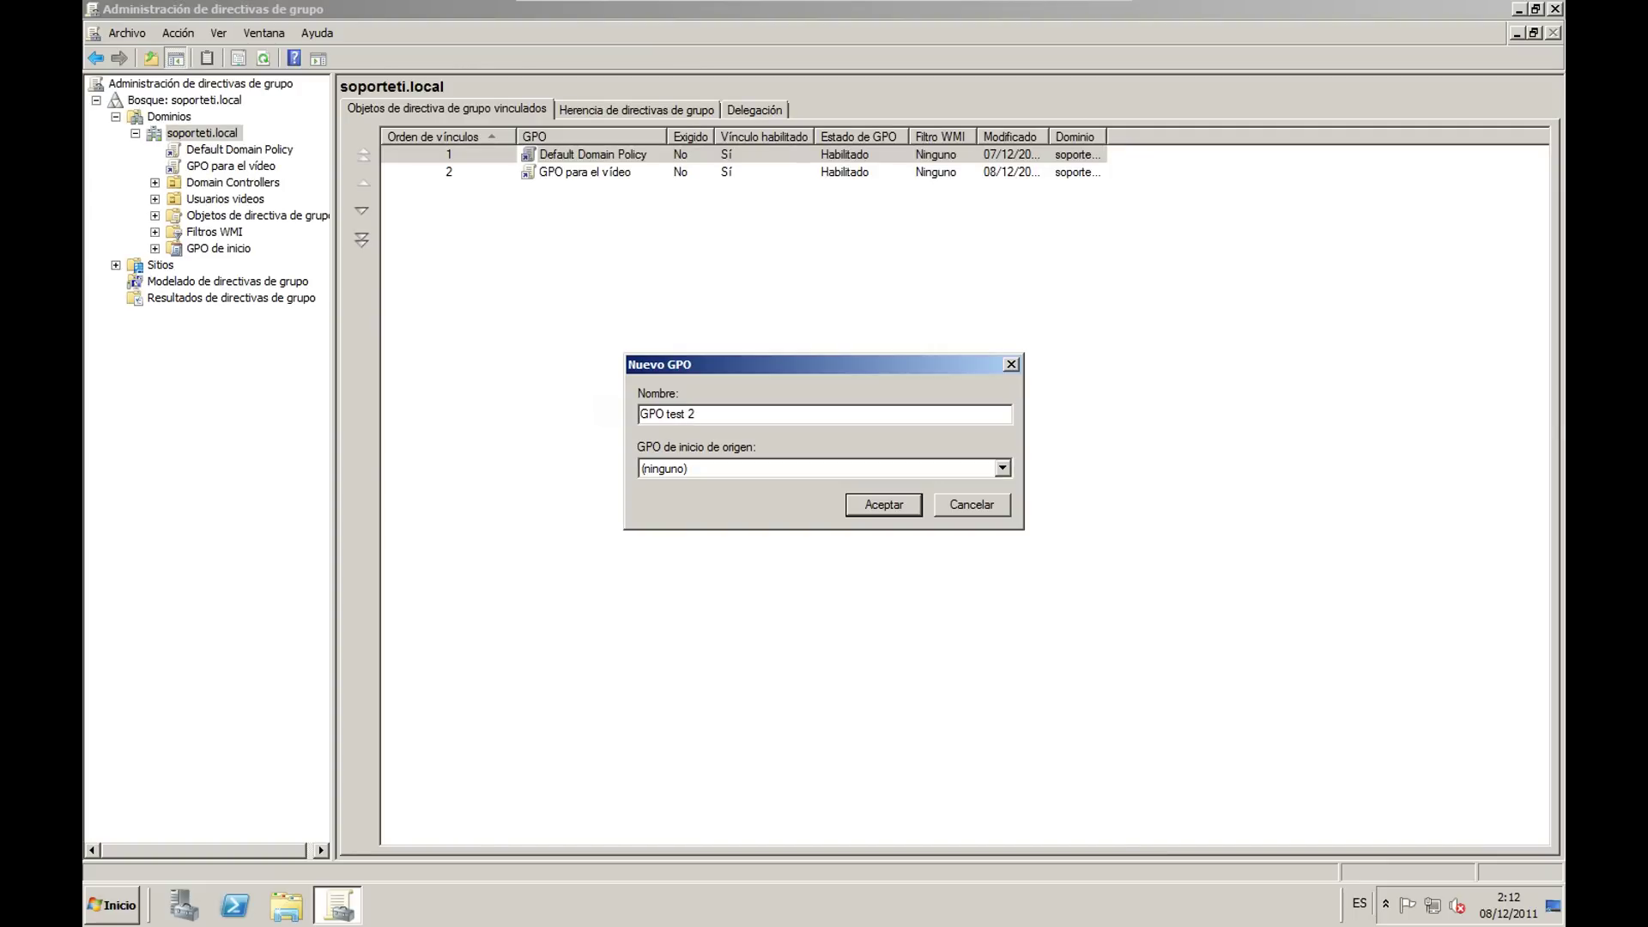
{"action": "left_click", "coordinate": [883, 503]}
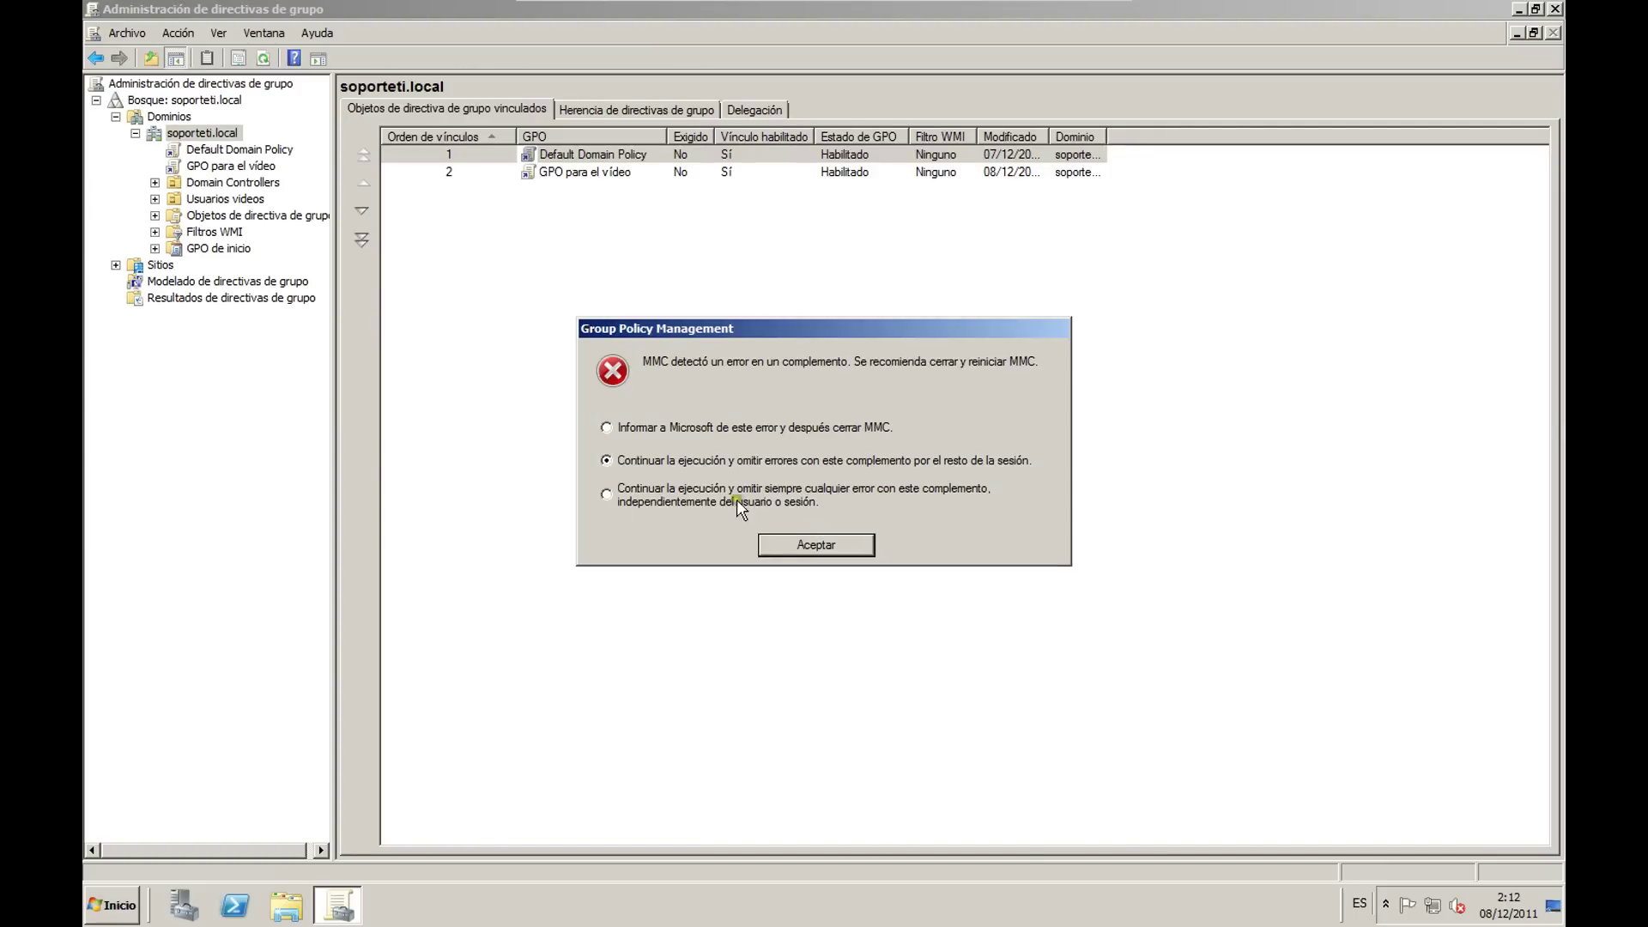
{"action": "left_click", "coordinate": [801, 544]}
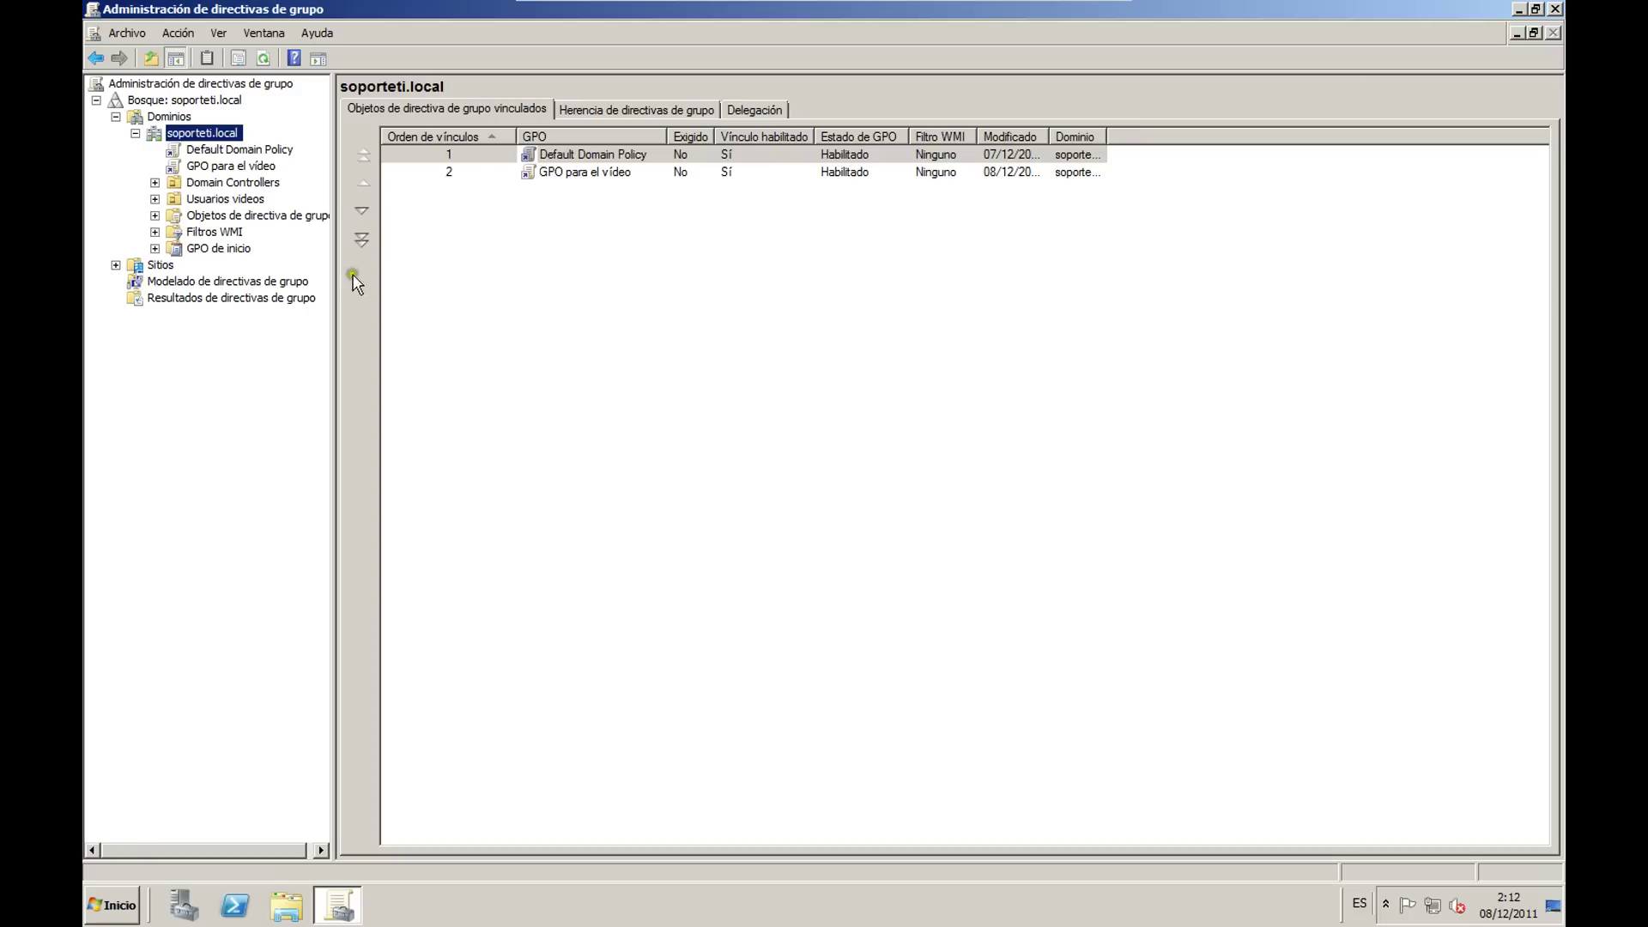
Step: Compare GPO test 2's scope with the GPO para el vídeo link, then return to soporteti.local
{"action": "left_click", "coordinate": [154, 215]}
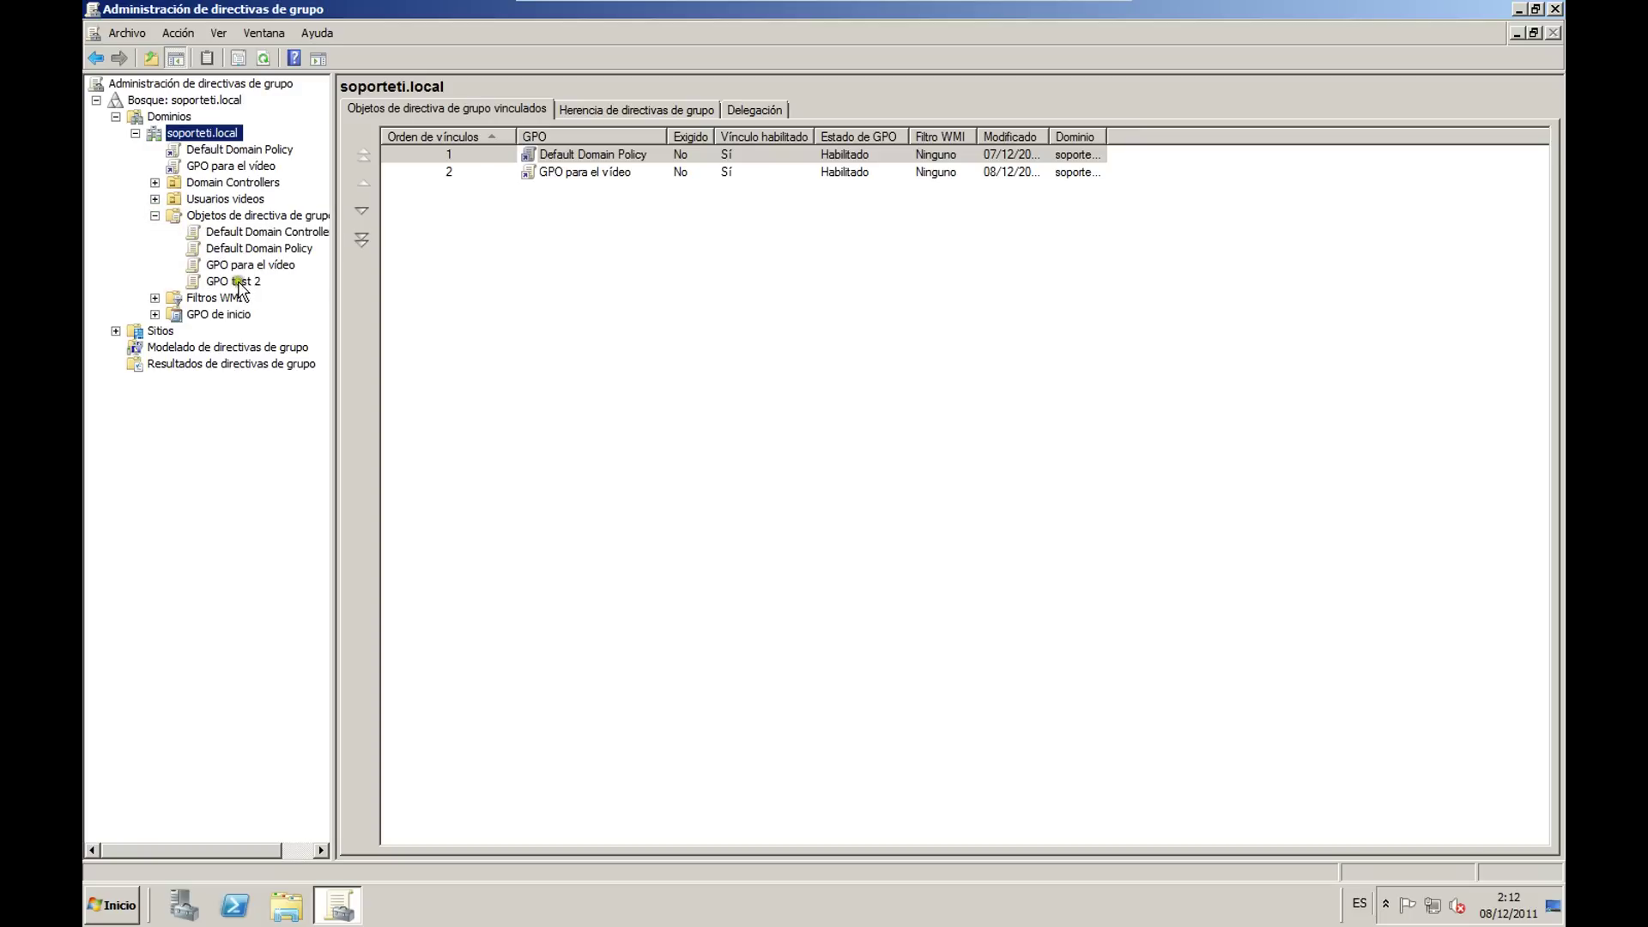
{"action": "left_click", "coordinate": [234, 281]}
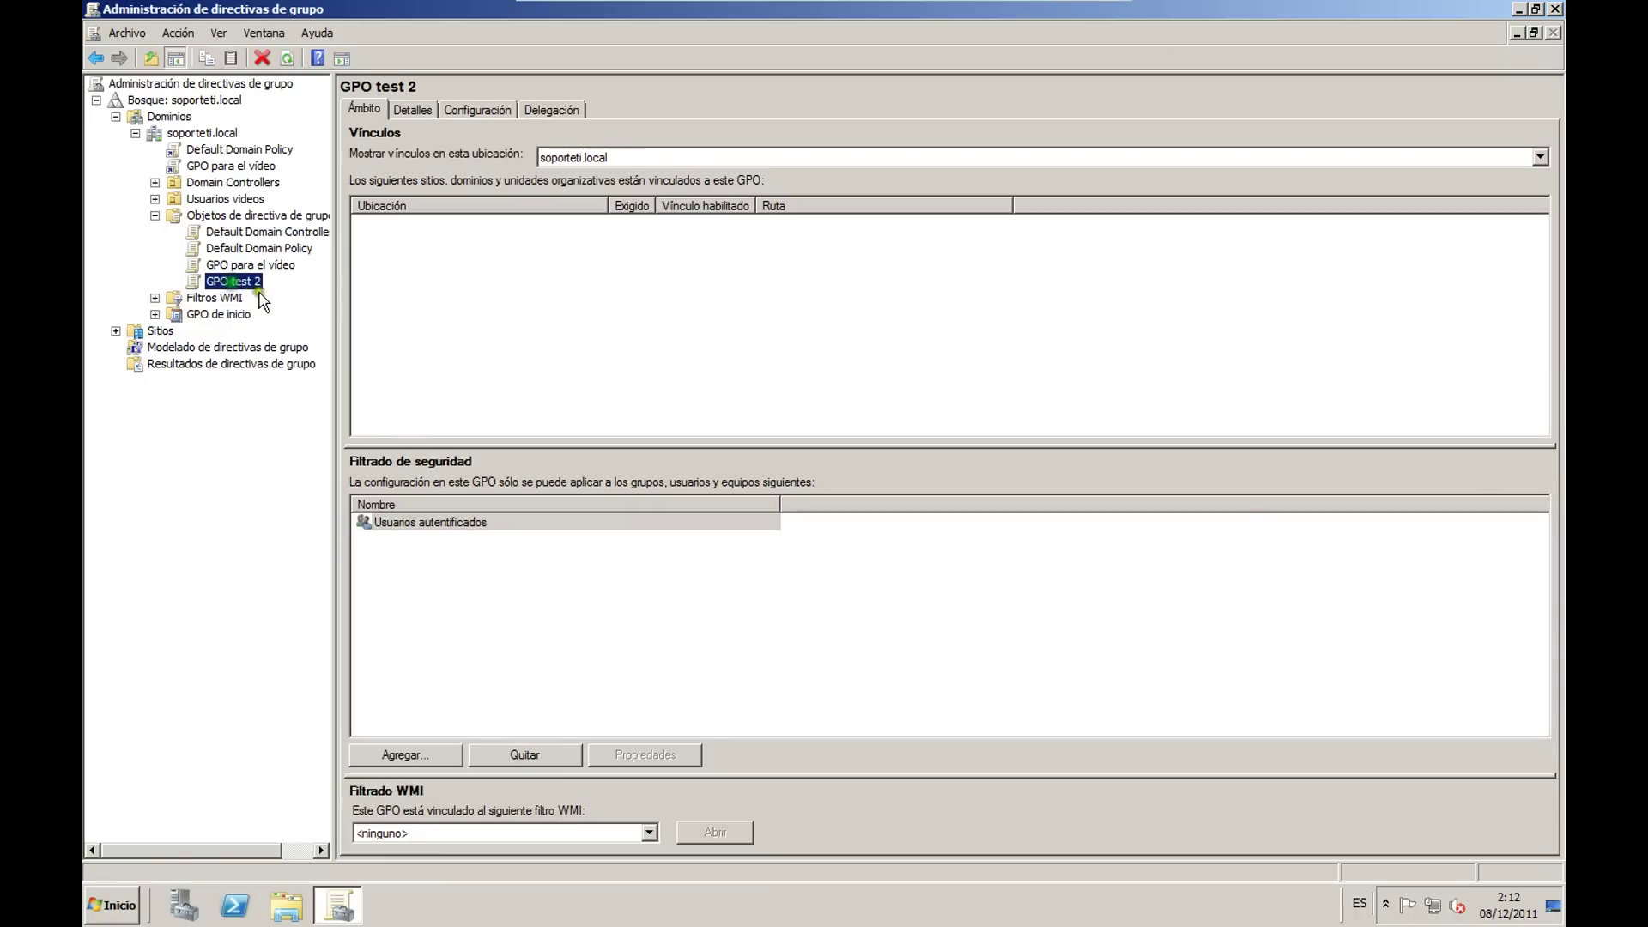
{"action": "left_click", "coordinate": [219, 165]}
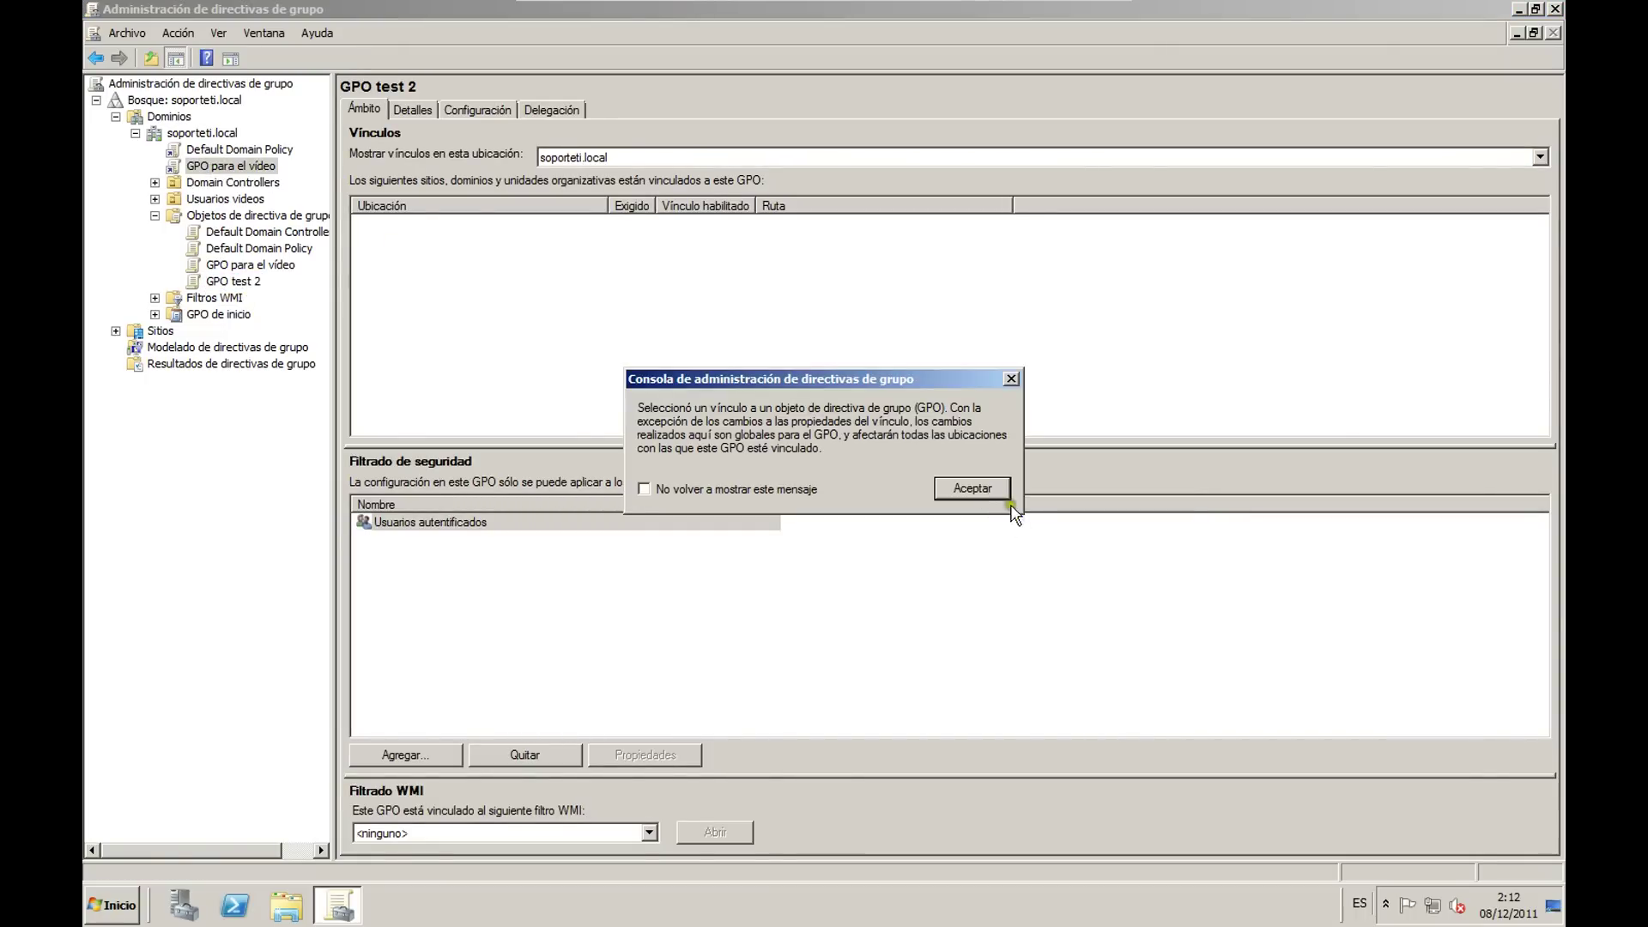
{"action": "left_click", "coordinate": [971, 488]}
{"action": "left_click", "coordinate": [244, 282]}
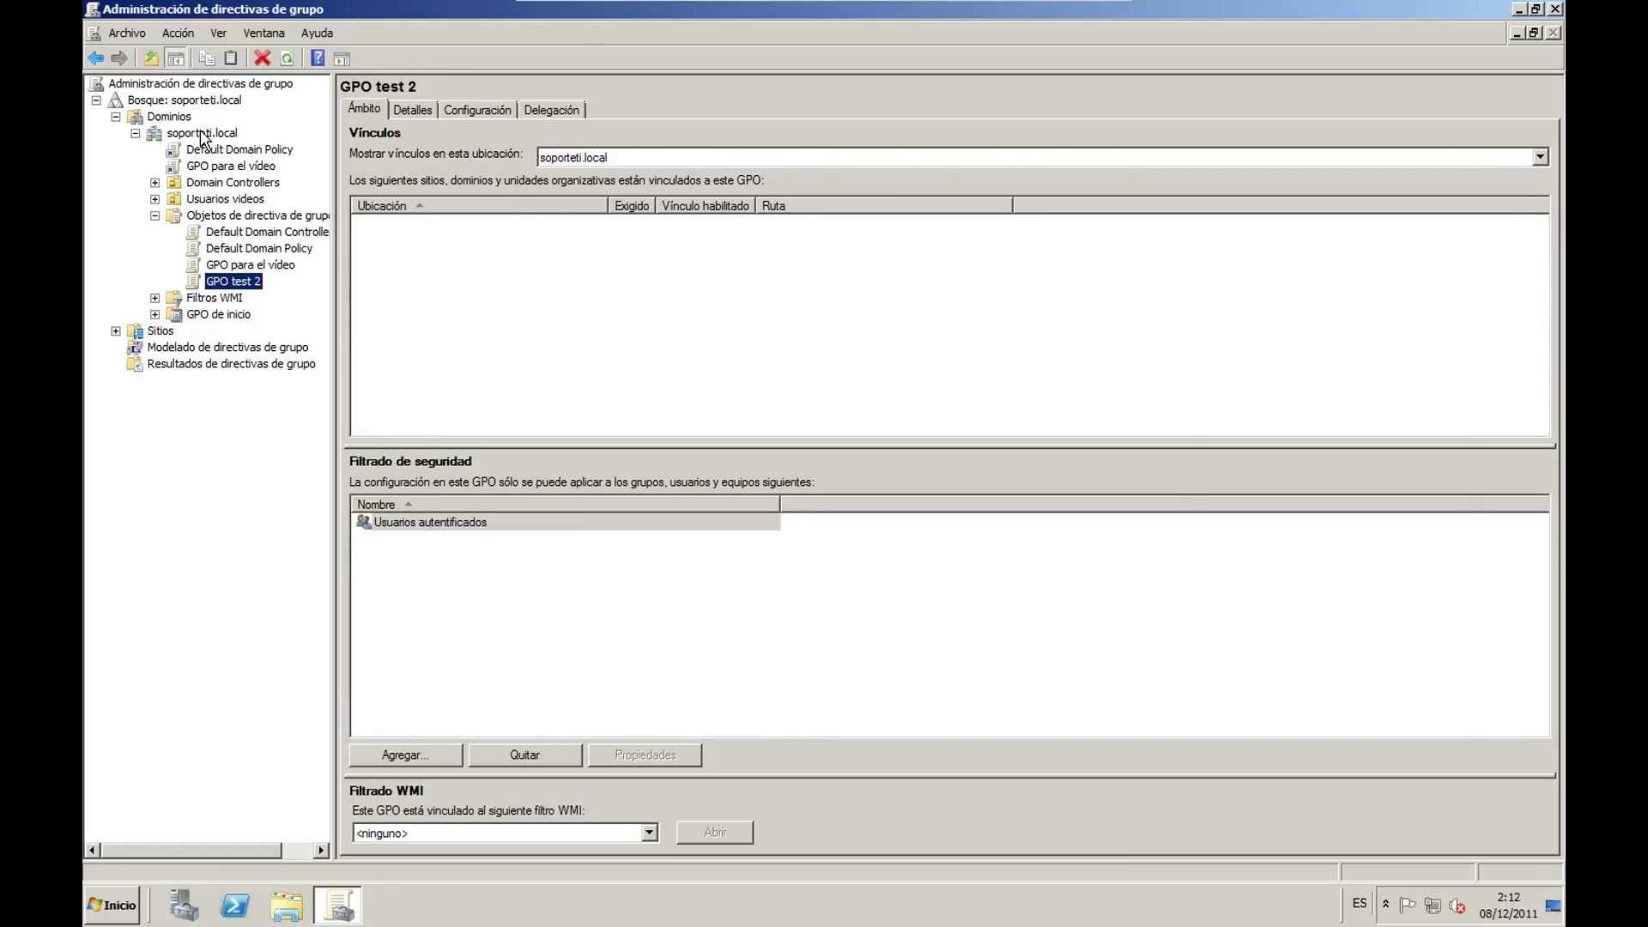
{"action": "right_click", "coordinate": [202, 136]}
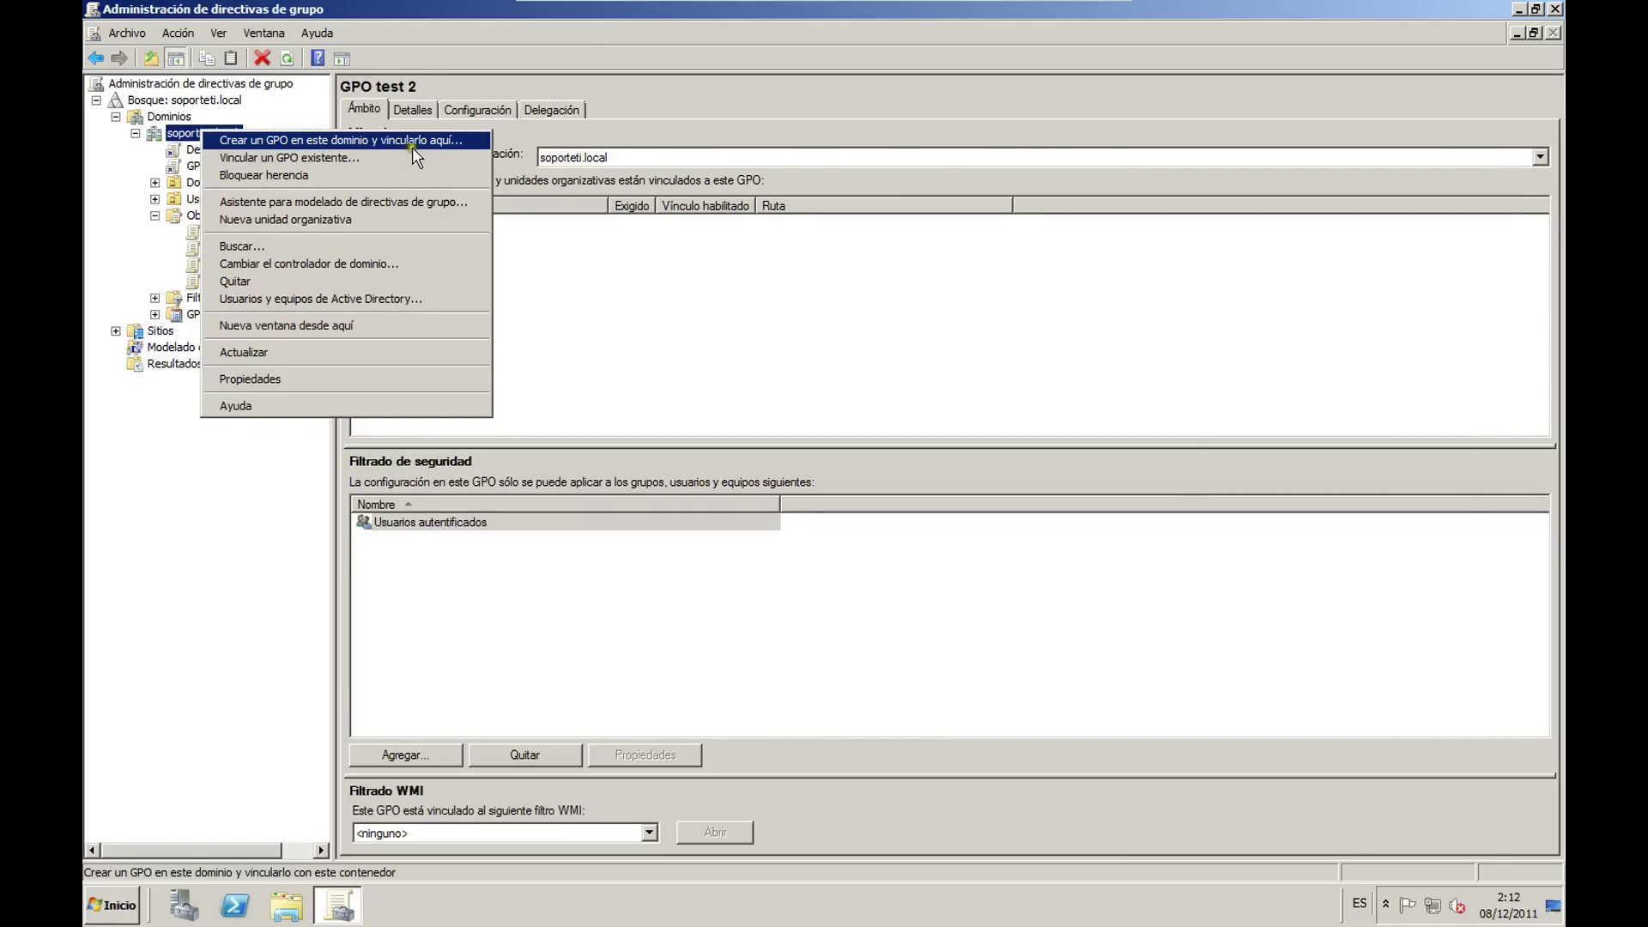
{"action": "left_click", "coordinate": [349, 159]}
{"action": "left_click", "coordinate": [249, 281]}
{"action": "left_click", "coordinate": [204, 135]}
Step: Link GPO test 2 to soporteti.local via 'Vincular un GPO existente' and select the new link
{"action": "right_click", "coordinate": [205, 138]}
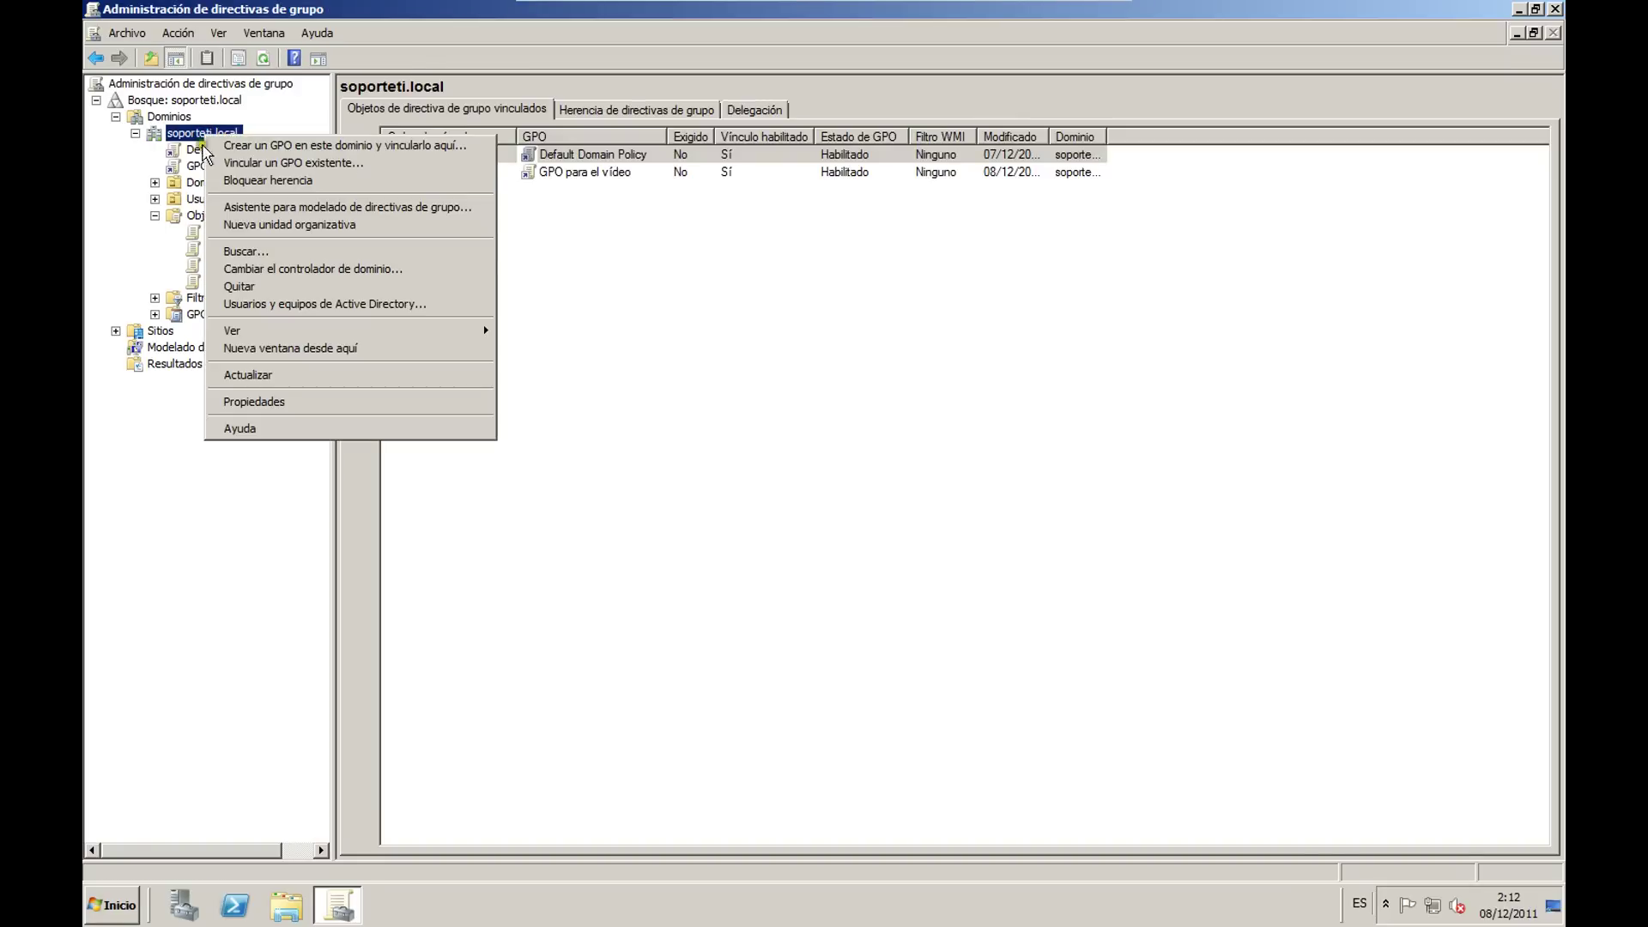
{"action": "left_click", "coordinate": [290, 163]}
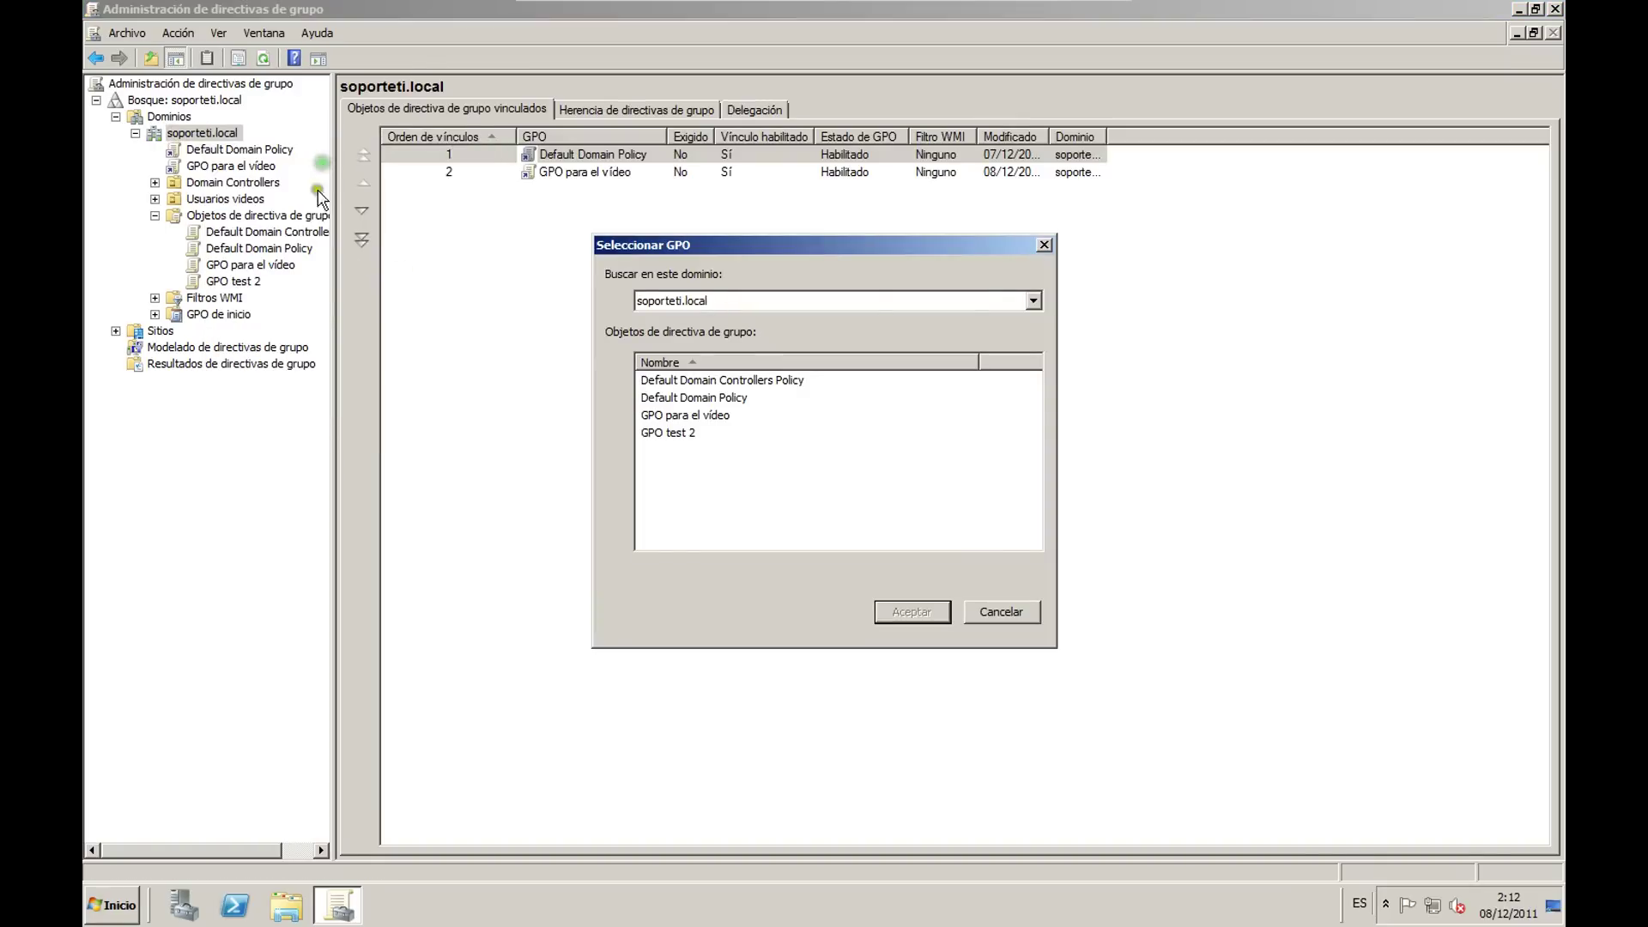
{"action": "left_click", "coordinate": [670, 433]}
{"action": "left_click", "coordinate": [912, 612]}
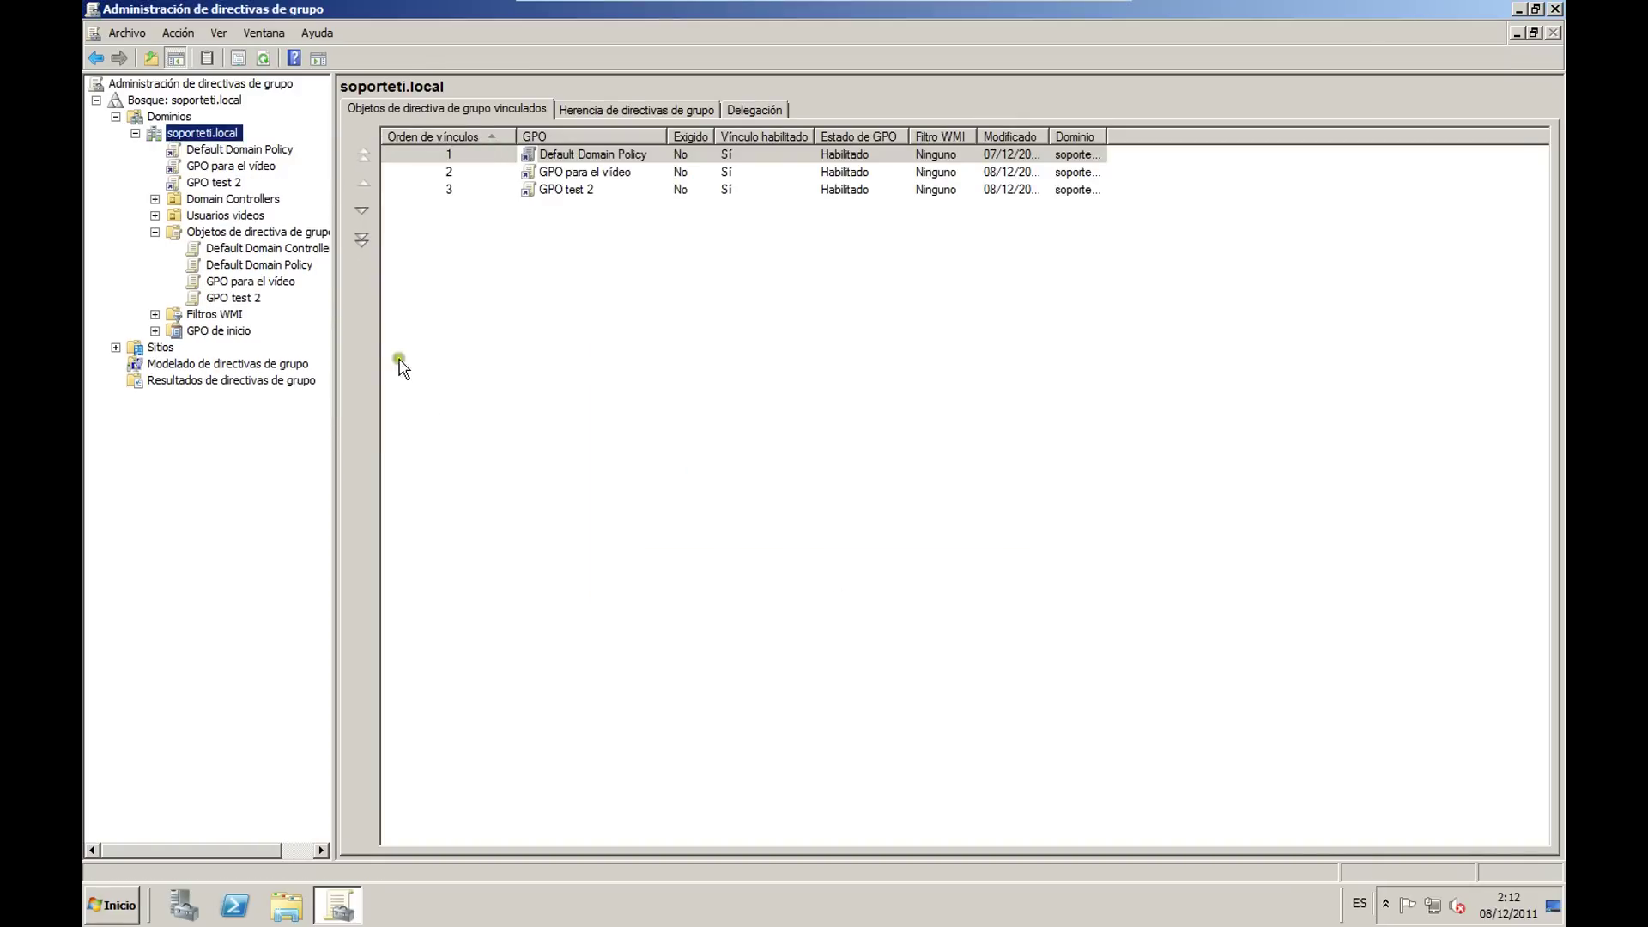
{"action": "left_click", "coordinate": [217, 184]}
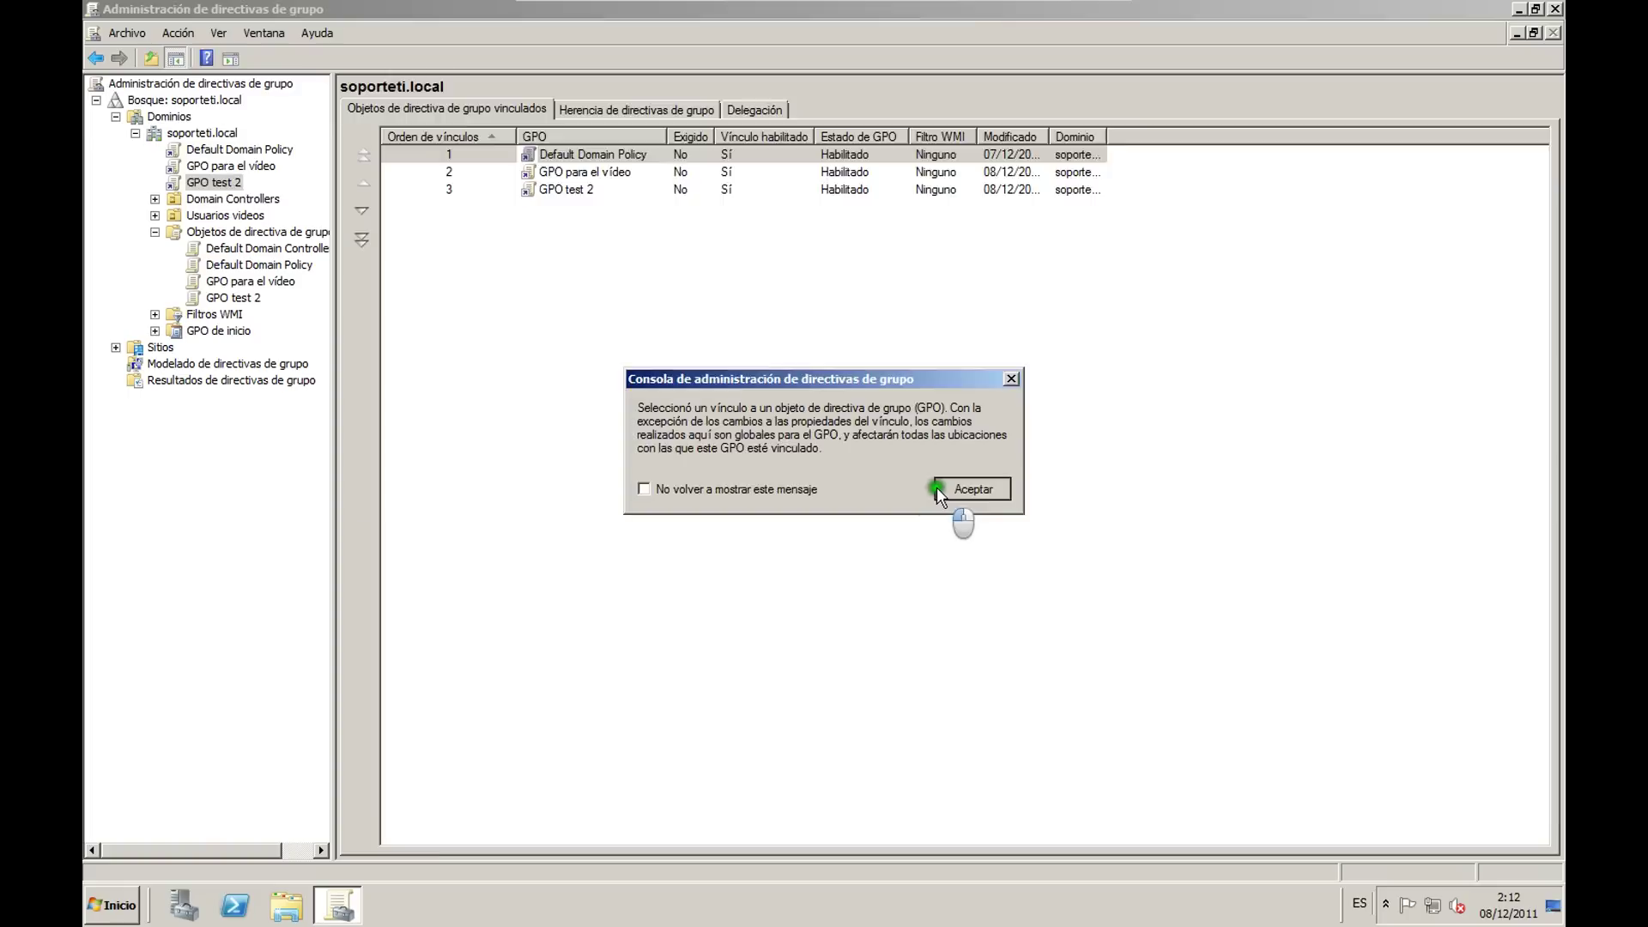
{"action": "left_click", "coordinate": [936, 487]}
{"action": "right_click", "coordinate": [213, 182]}
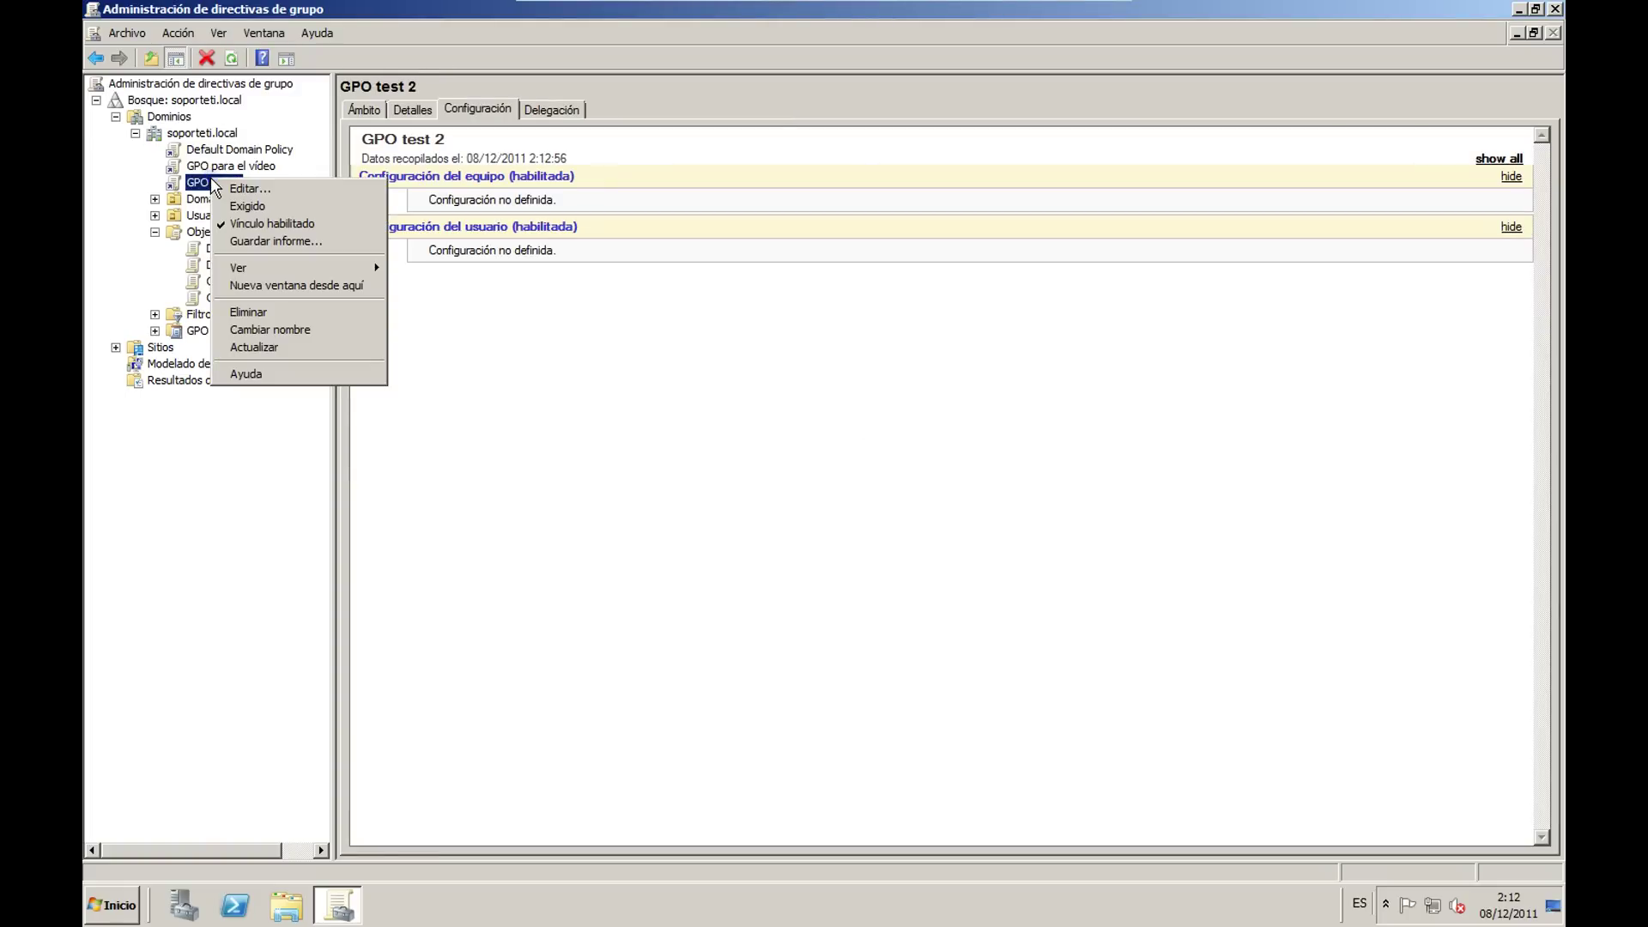
Step: Remove the GPO test 2 link from the domain
{"action": "left_click", "coordinate": [256, 221]}
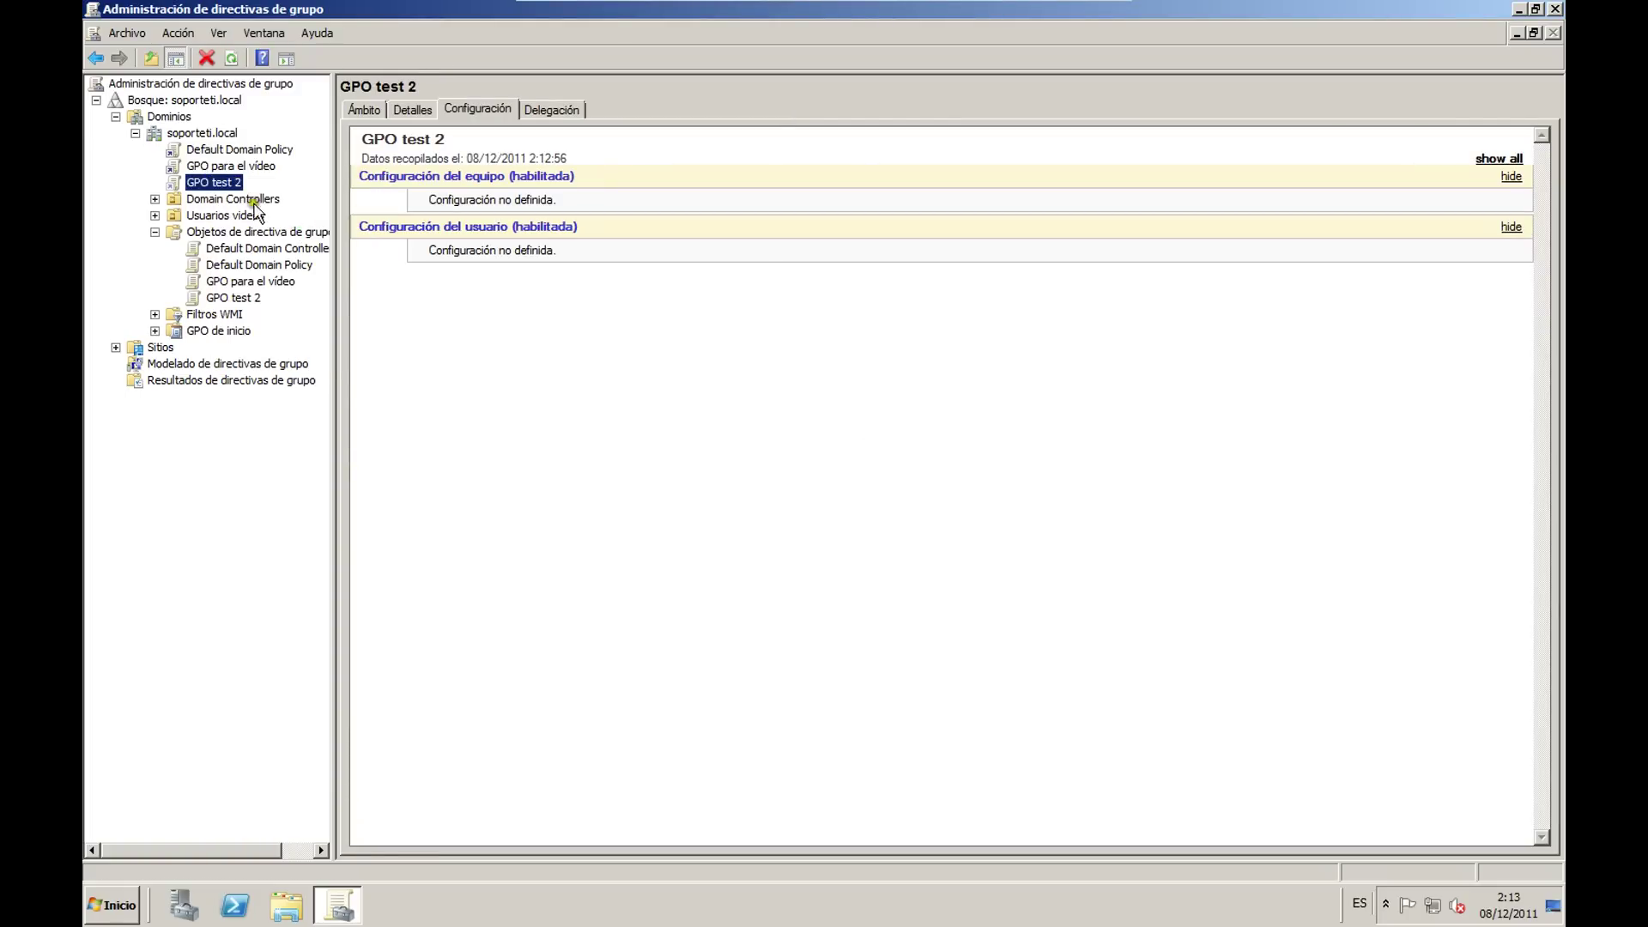
{"action": "right_click", "coordinate": [187, 161]}
{"action": "right_click", "coordinate": [199, 184]}
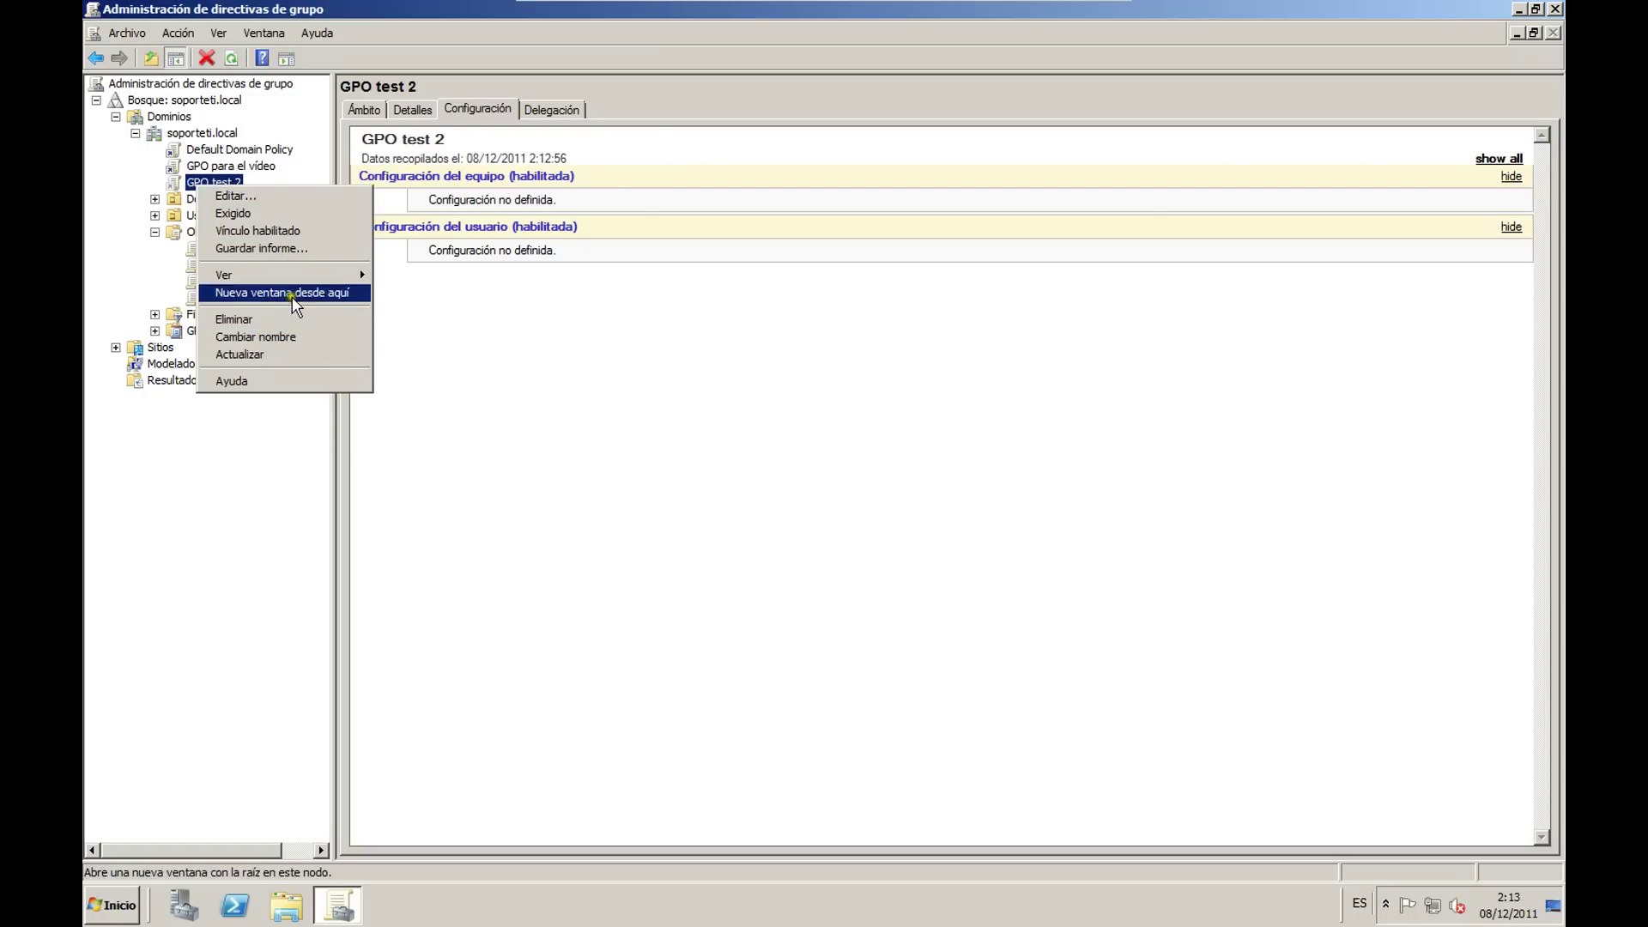
{"action": "left_click", "coordinate": [276, 320]}
{"action": "left_click", "coordinate": [814, 494]}
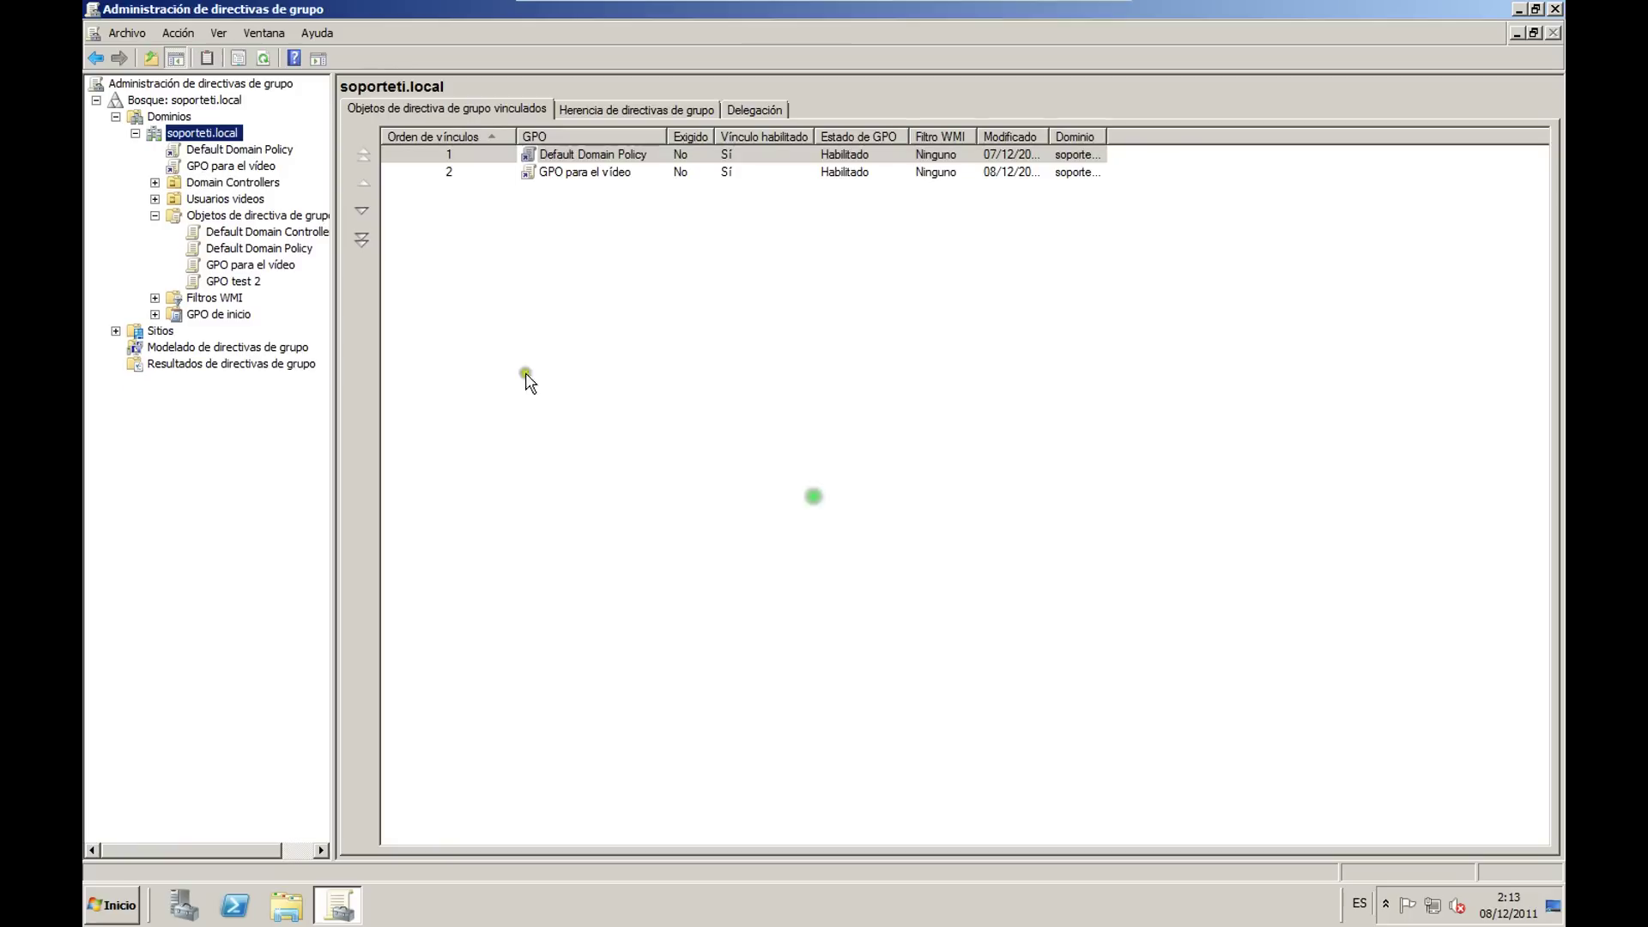
Step: Delete the GPO test 2 object from Group Policy Management
{"action": "left_click", "coordinate": [250, 282]}
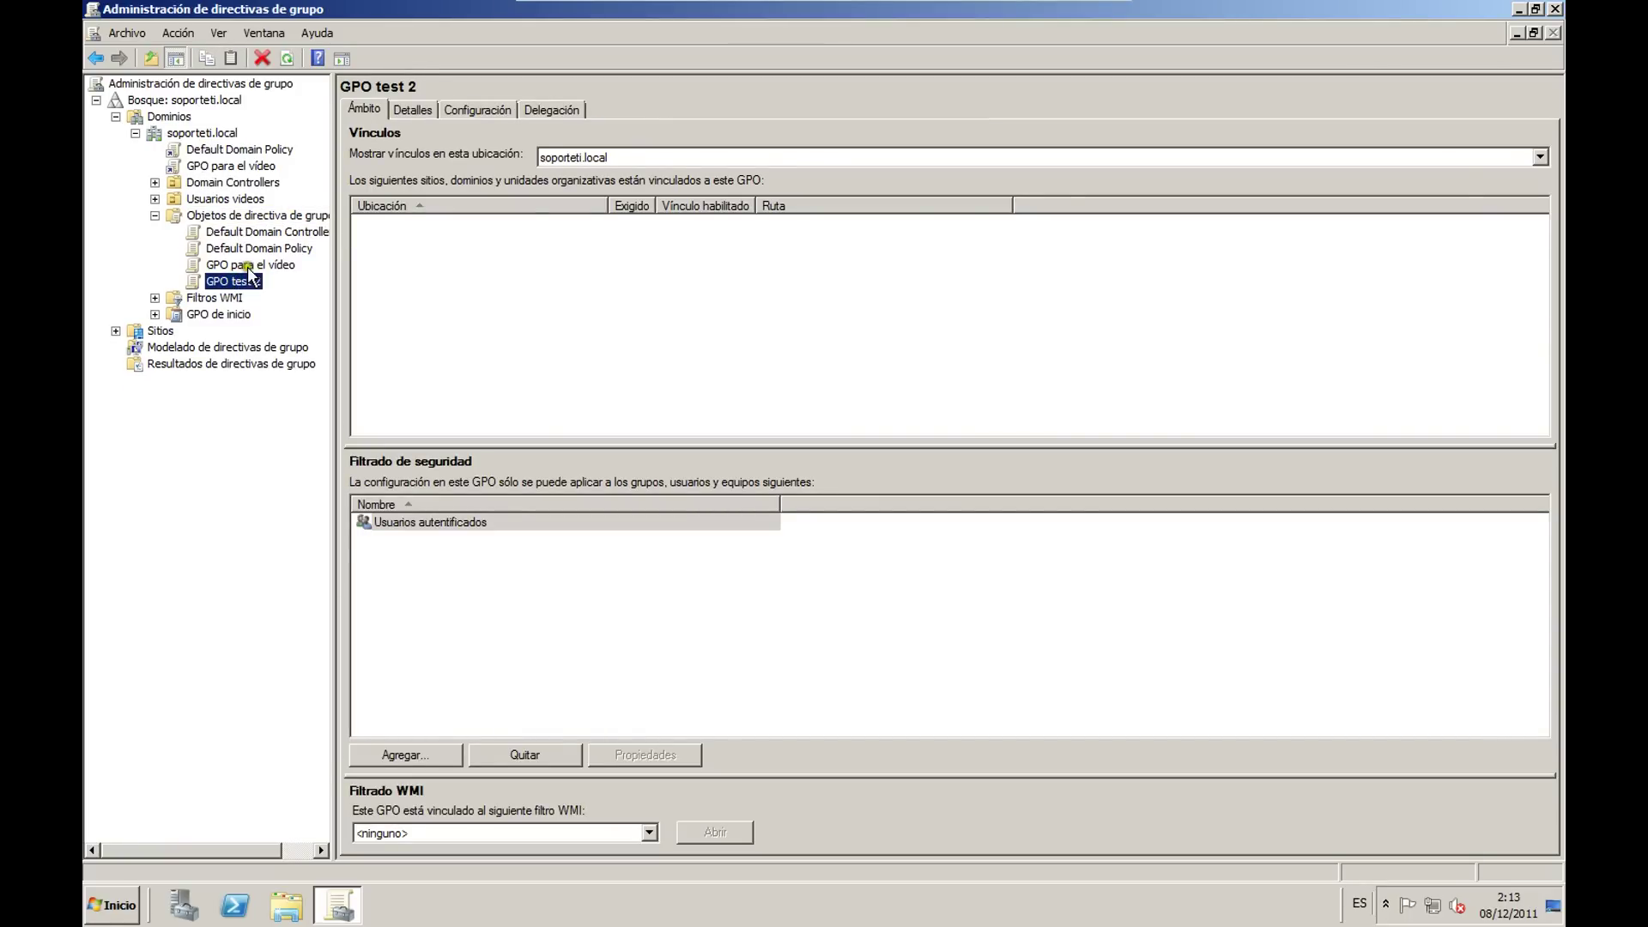
{"action": "left_click", "coordinate": [263, 58]}
{"action": "left_click", "coordinate": [888, 456]}
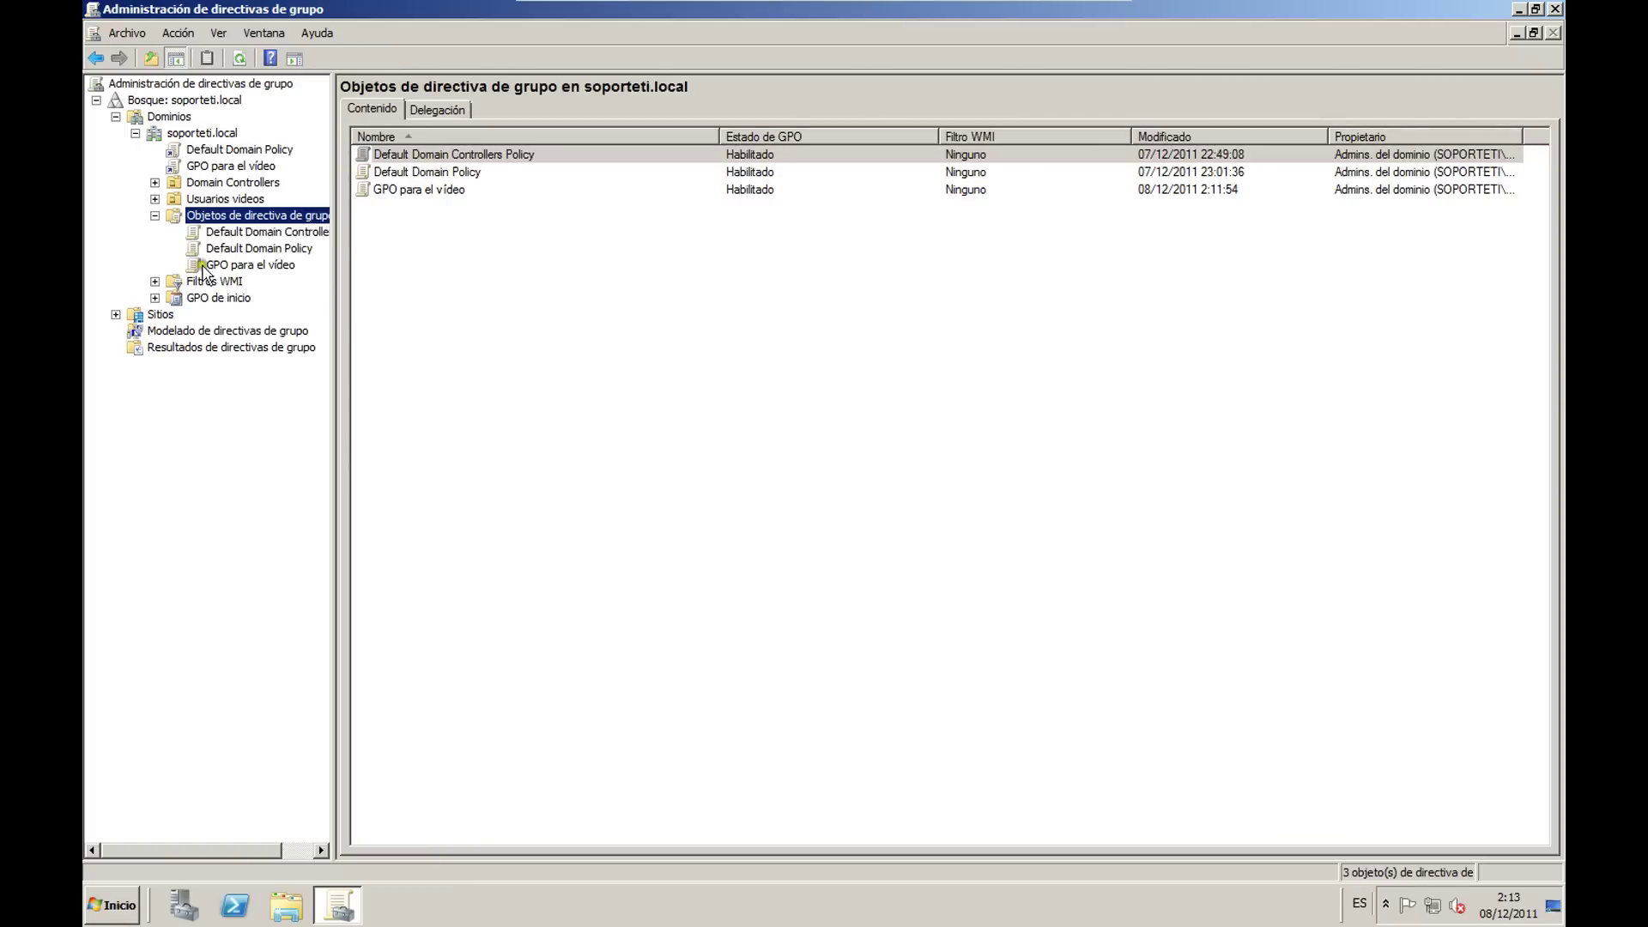
Step: Review the policies linked to Usuarios videos and Domain Controllers
{"action": "left_click", "coordinate": [156, 216]}
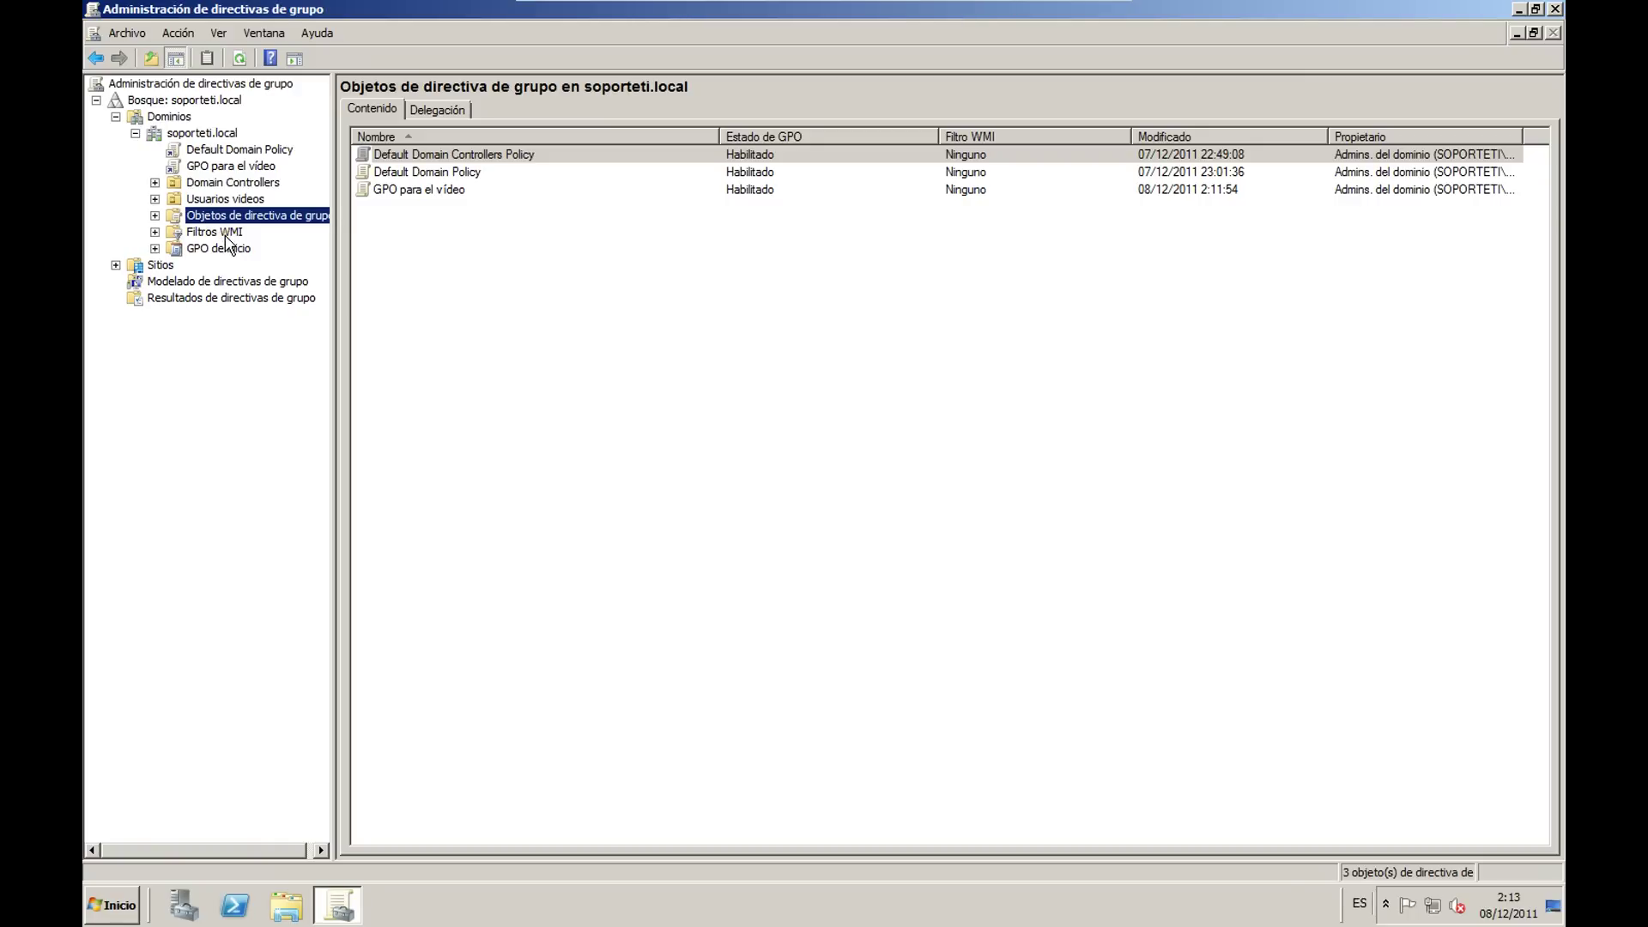
{"action": "left_click", "coordinate": [154, 182]}
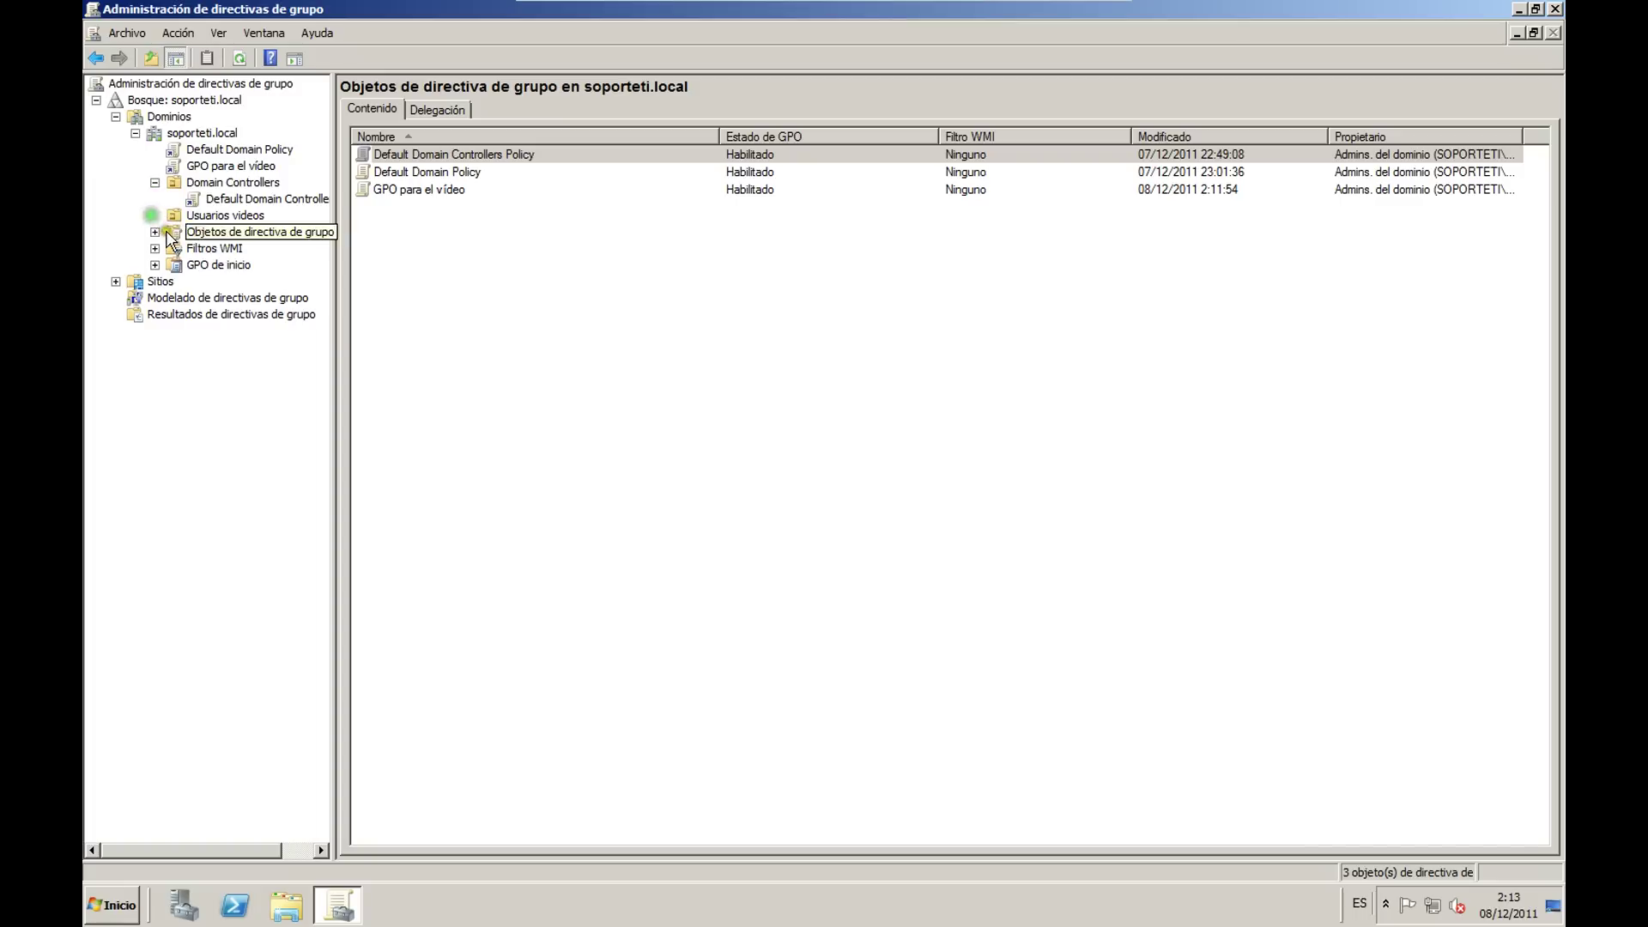
{"action": "left_click", "coordinate": [209, 214]}
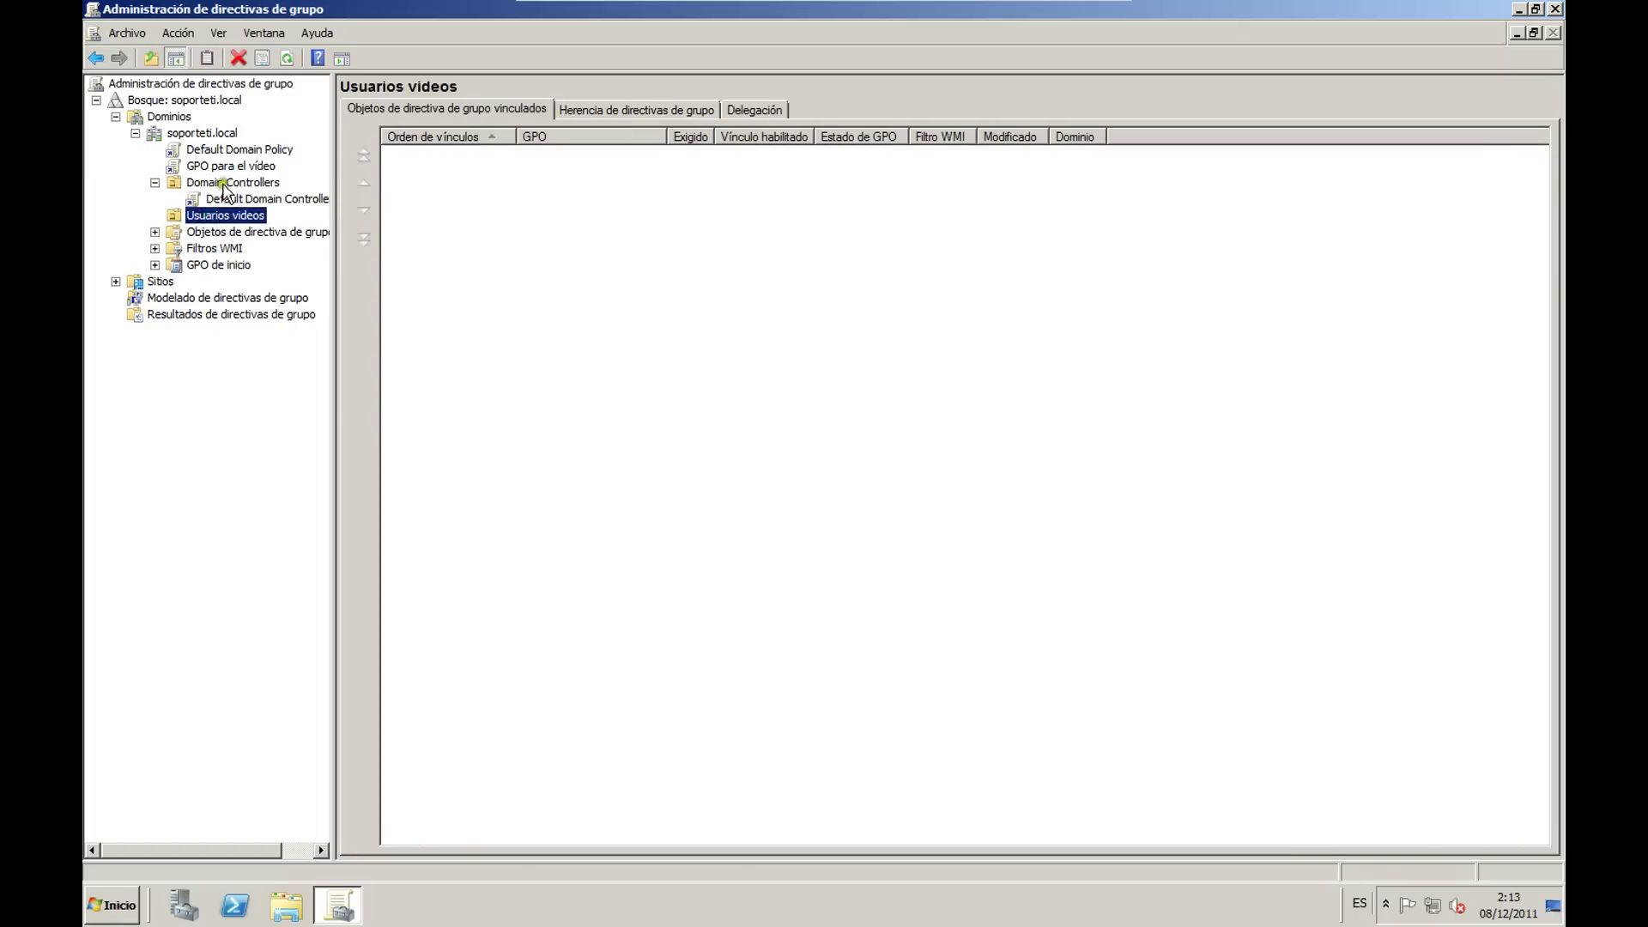
{"action": "left_click", "coordinate": [225, 183]}
{"action": "left_click", "coordinate": [155, 264]}
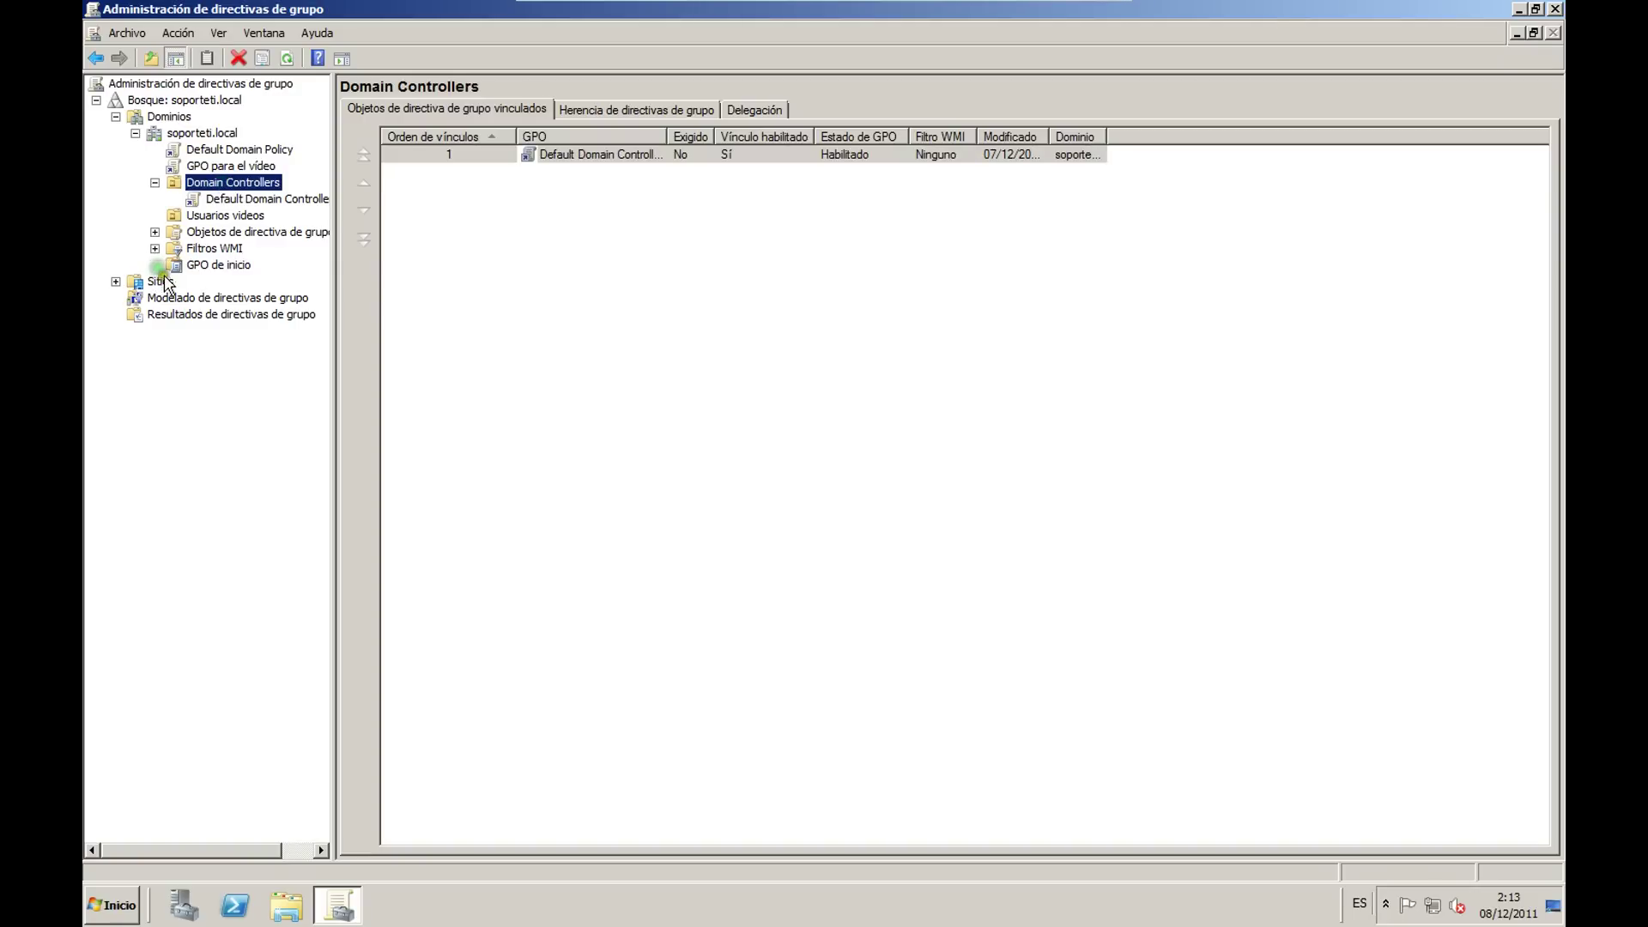
Step: Launch Active Directory Users and Computers from Administrative Tools
{"action": "left_click", "coordinate": [112, 906]}
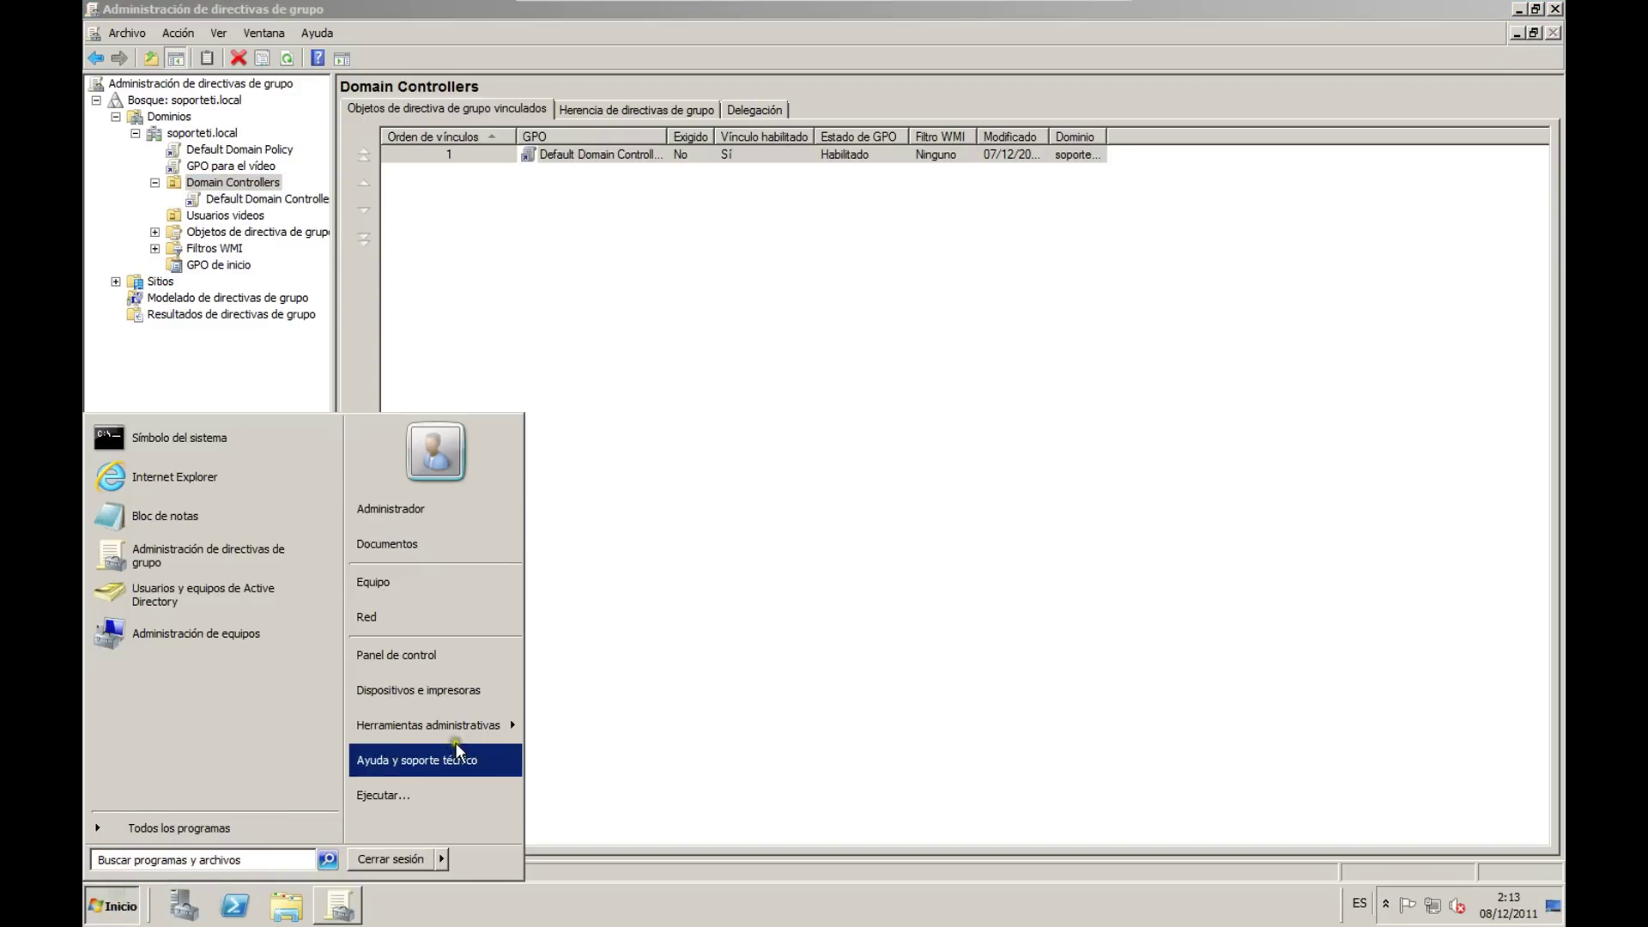
{"action": "mouse_move", "coordinate": [429, 725]}
{"action": "left_click", "coordinate": [615, 689]}
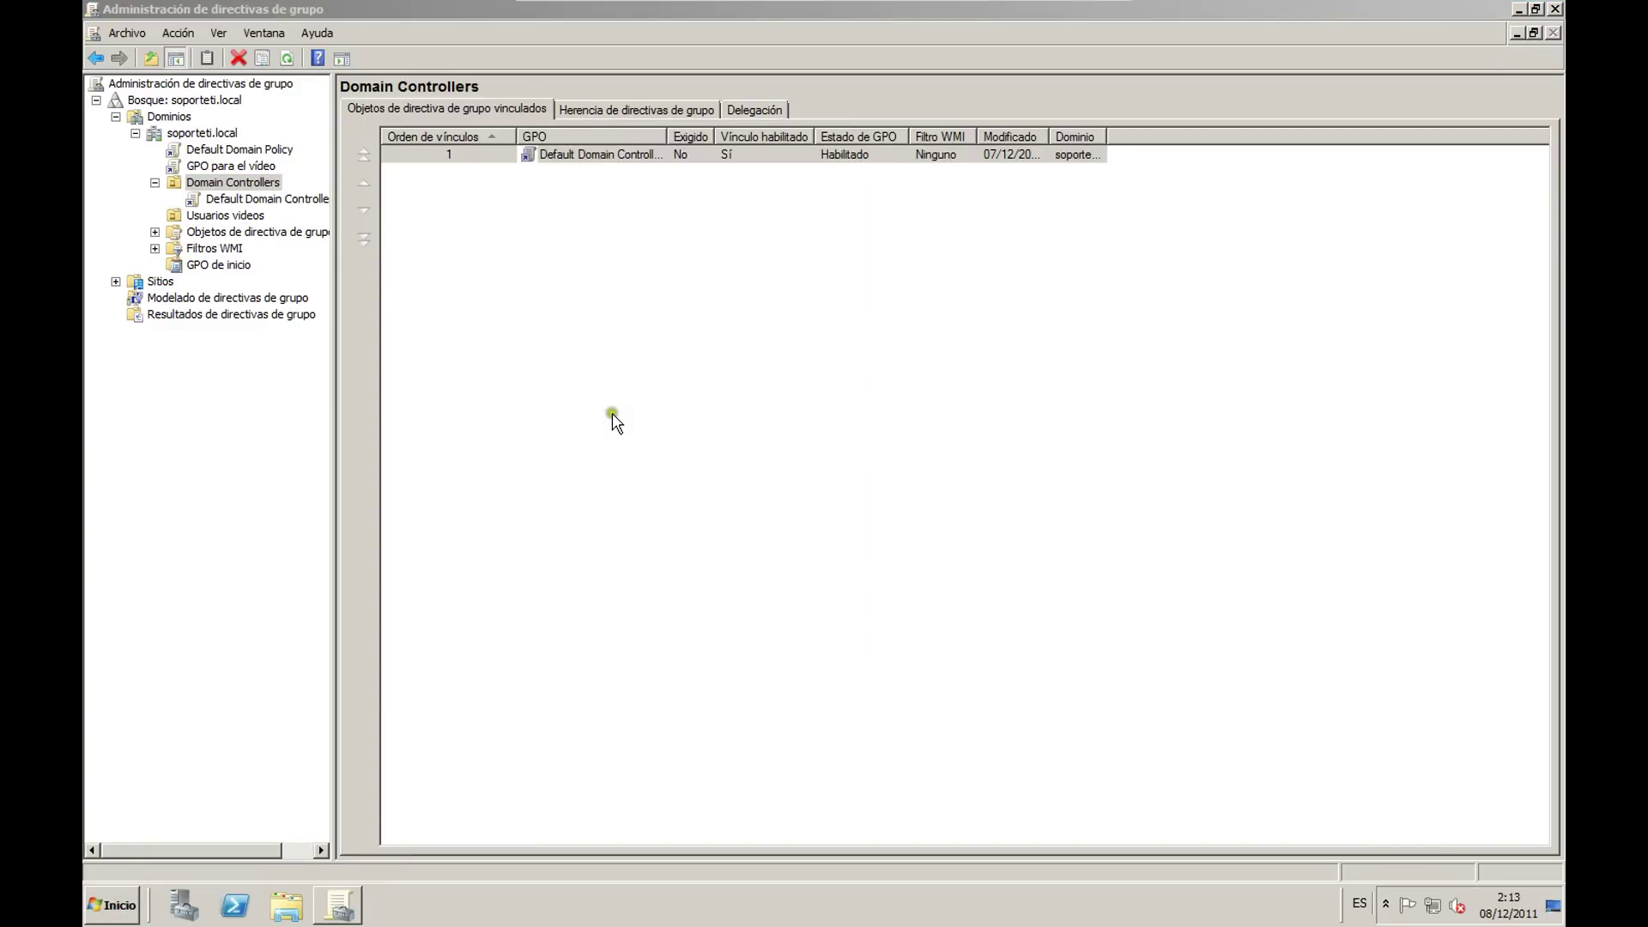
Step: Create organizational unit 'Usuarios del blog' inside Usuarios videos, then close the console
{"action": "double_click", "coordinate": [343, 207]}
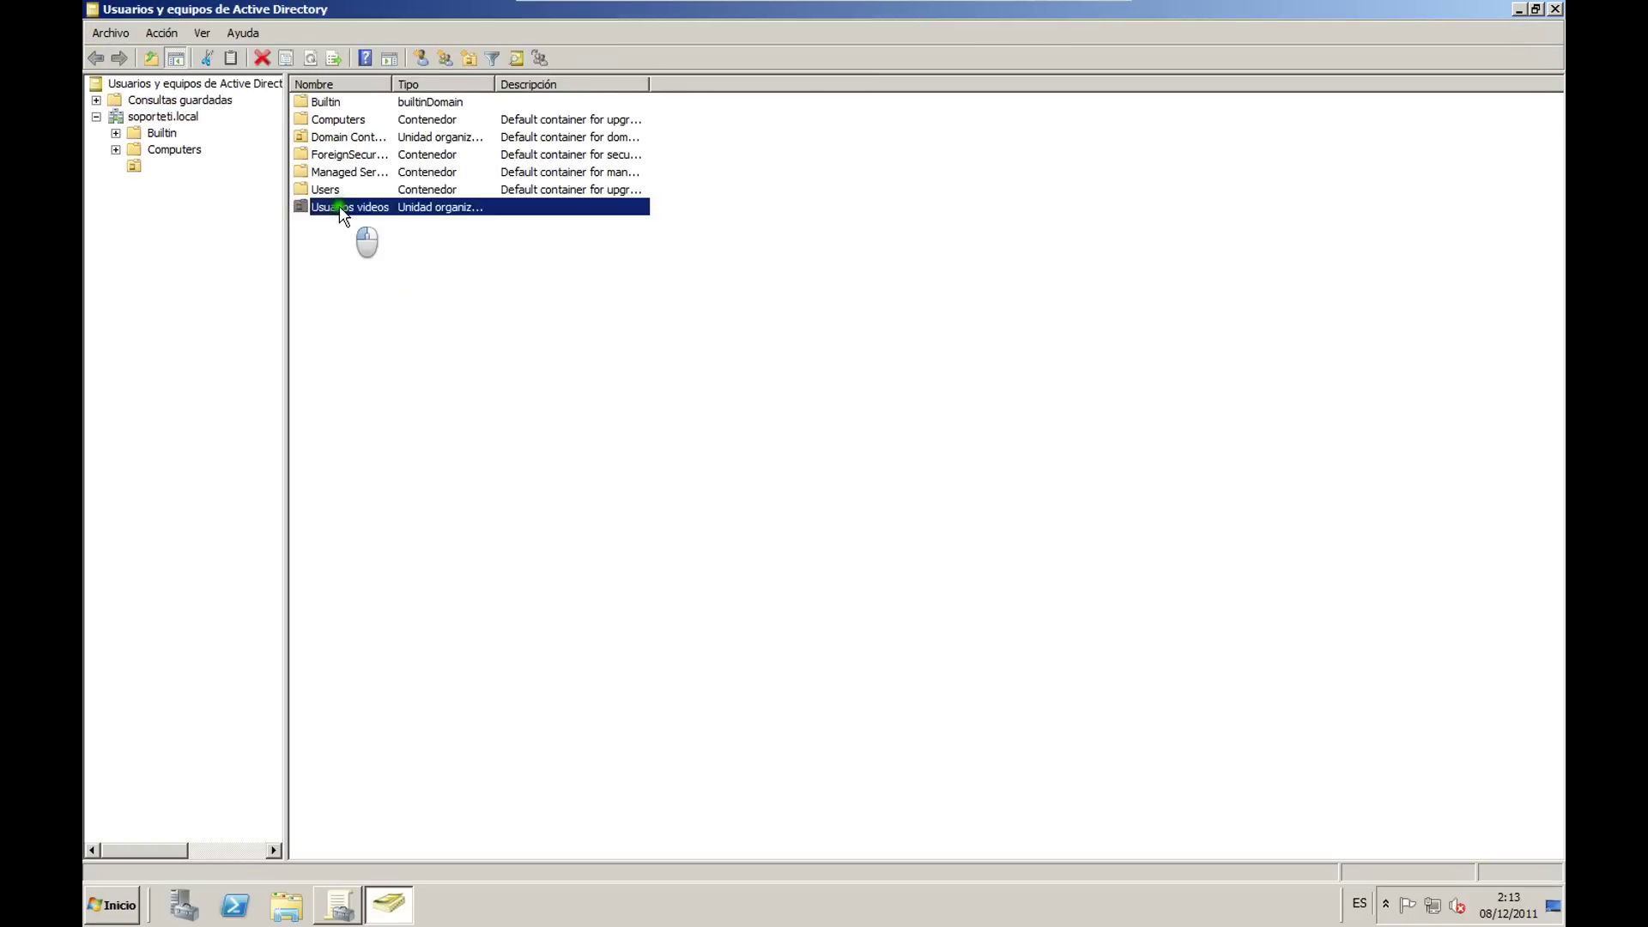
{"action": "right_click", "coordinate": [403, 292]}
{"action": "mouse_move", "coordinate": [473, 364]}
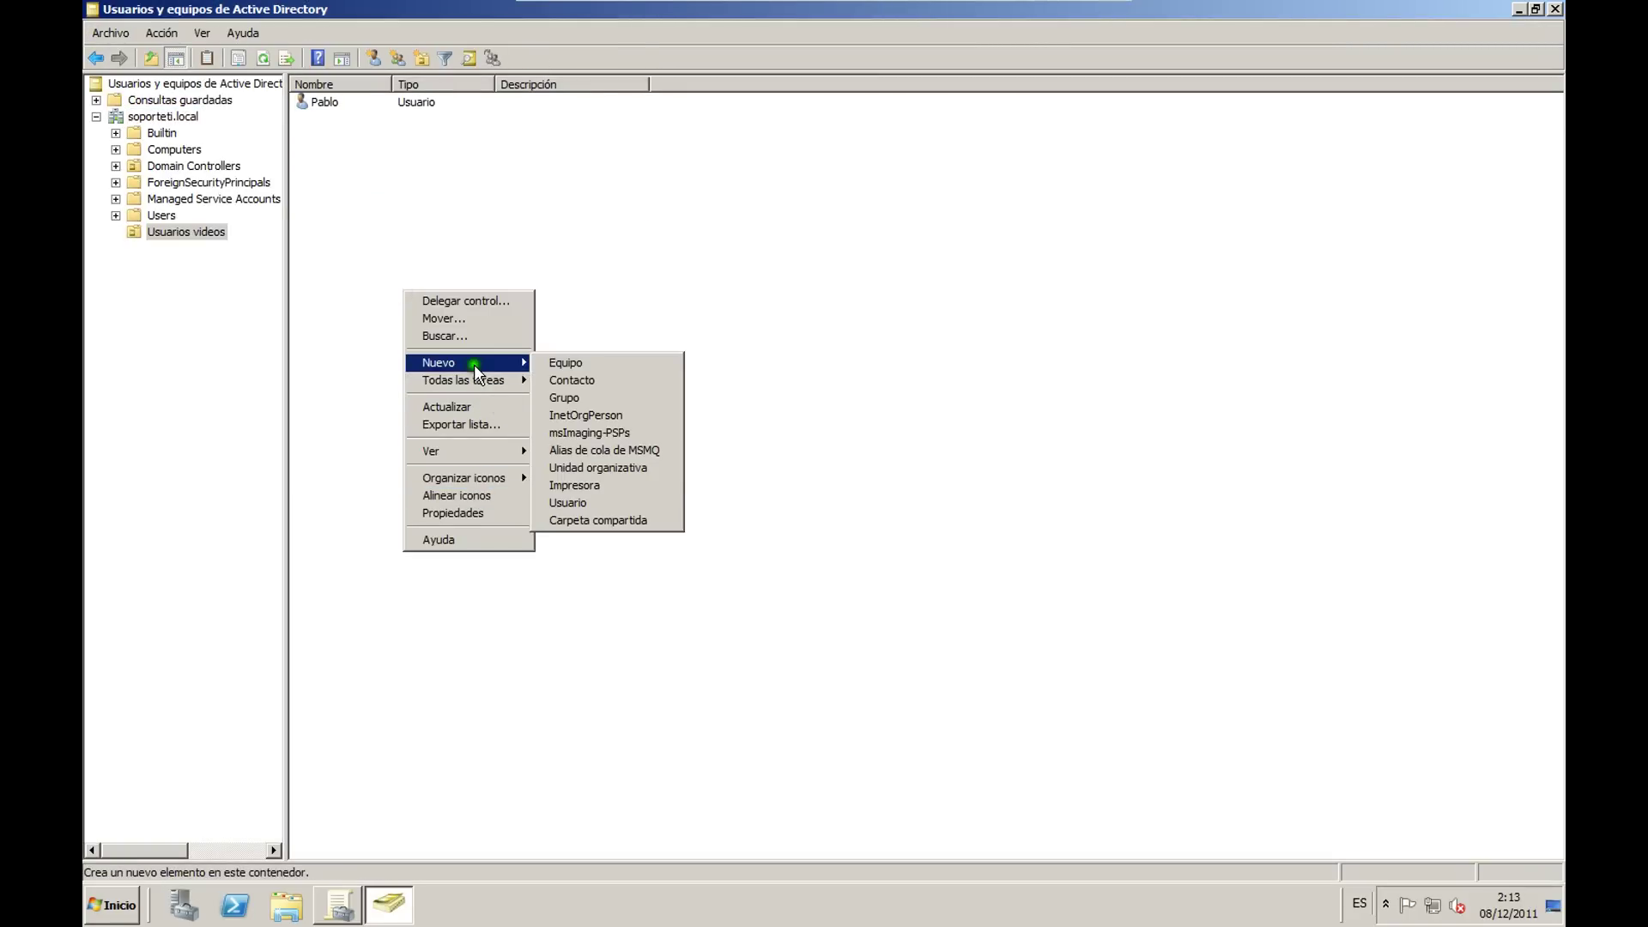
{"action": "left_click", "coordinate": [605, 468]}
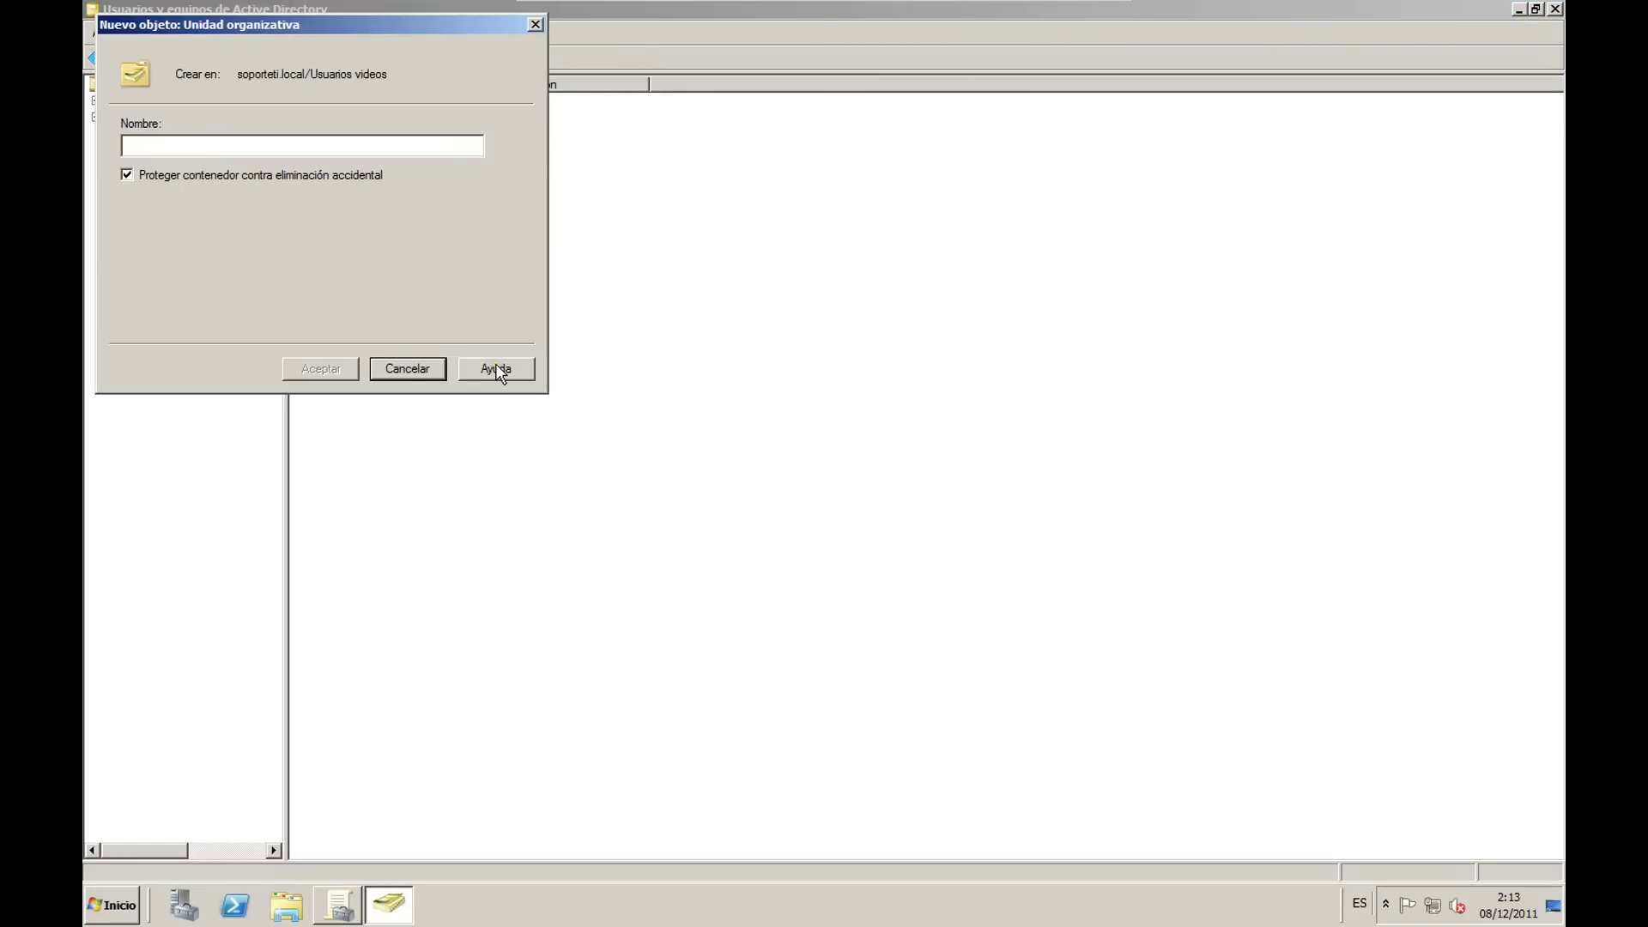
{"action": "type", "text": "Usuarios de"}
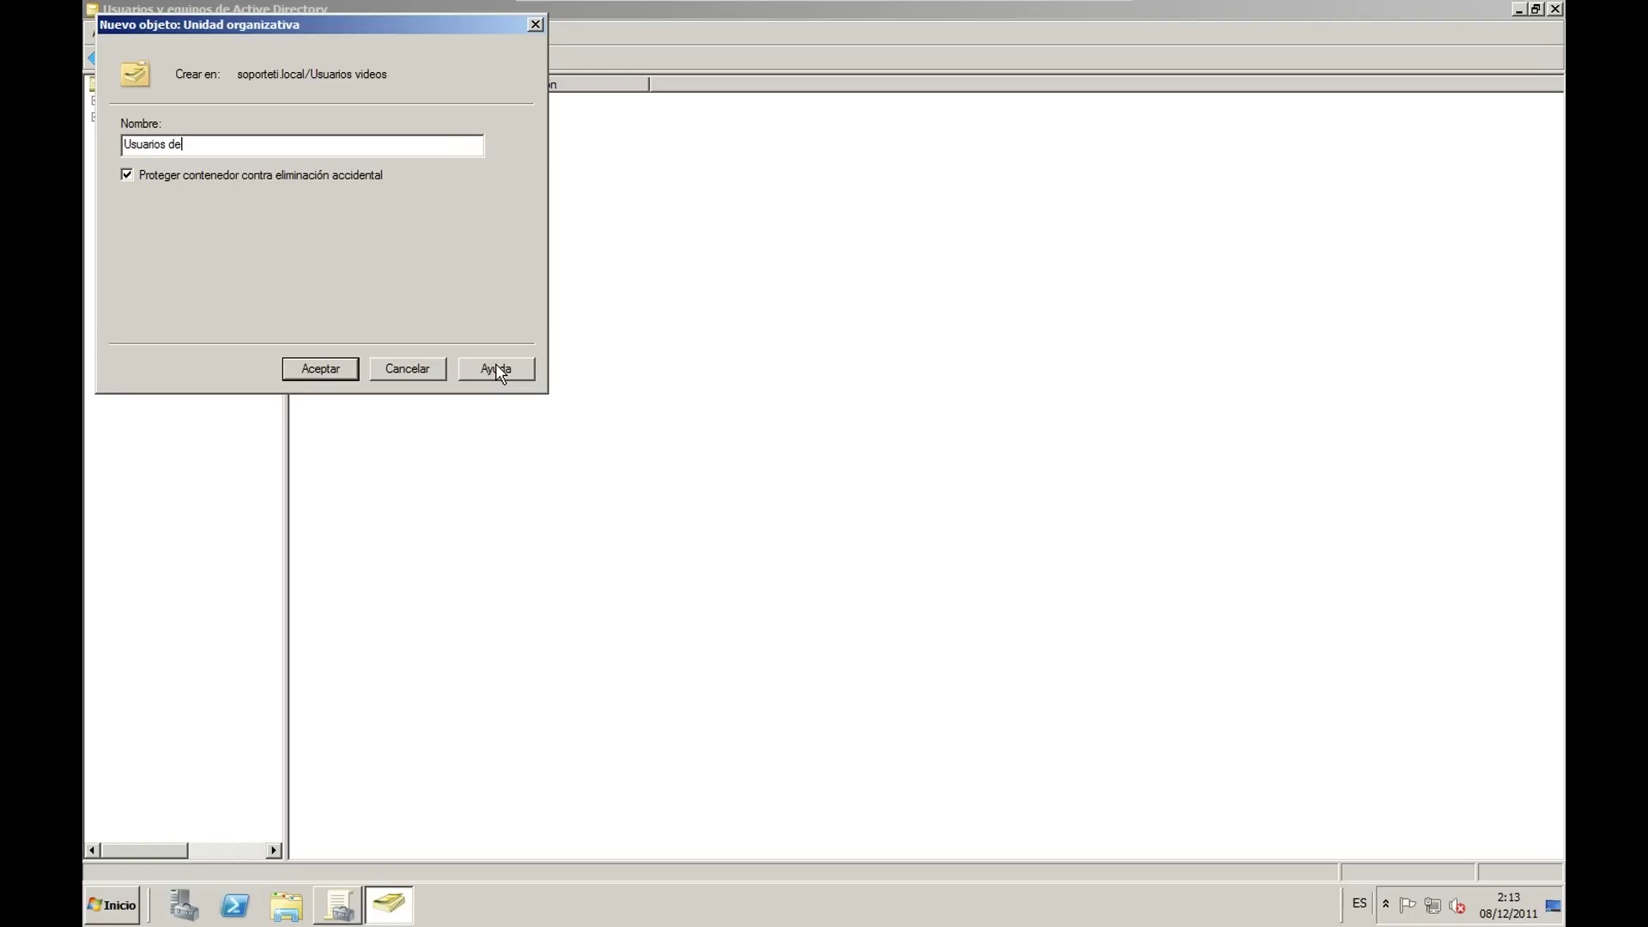
{"action": "type", "text": "l blog"}
{"action": "key", "text": "Return"}
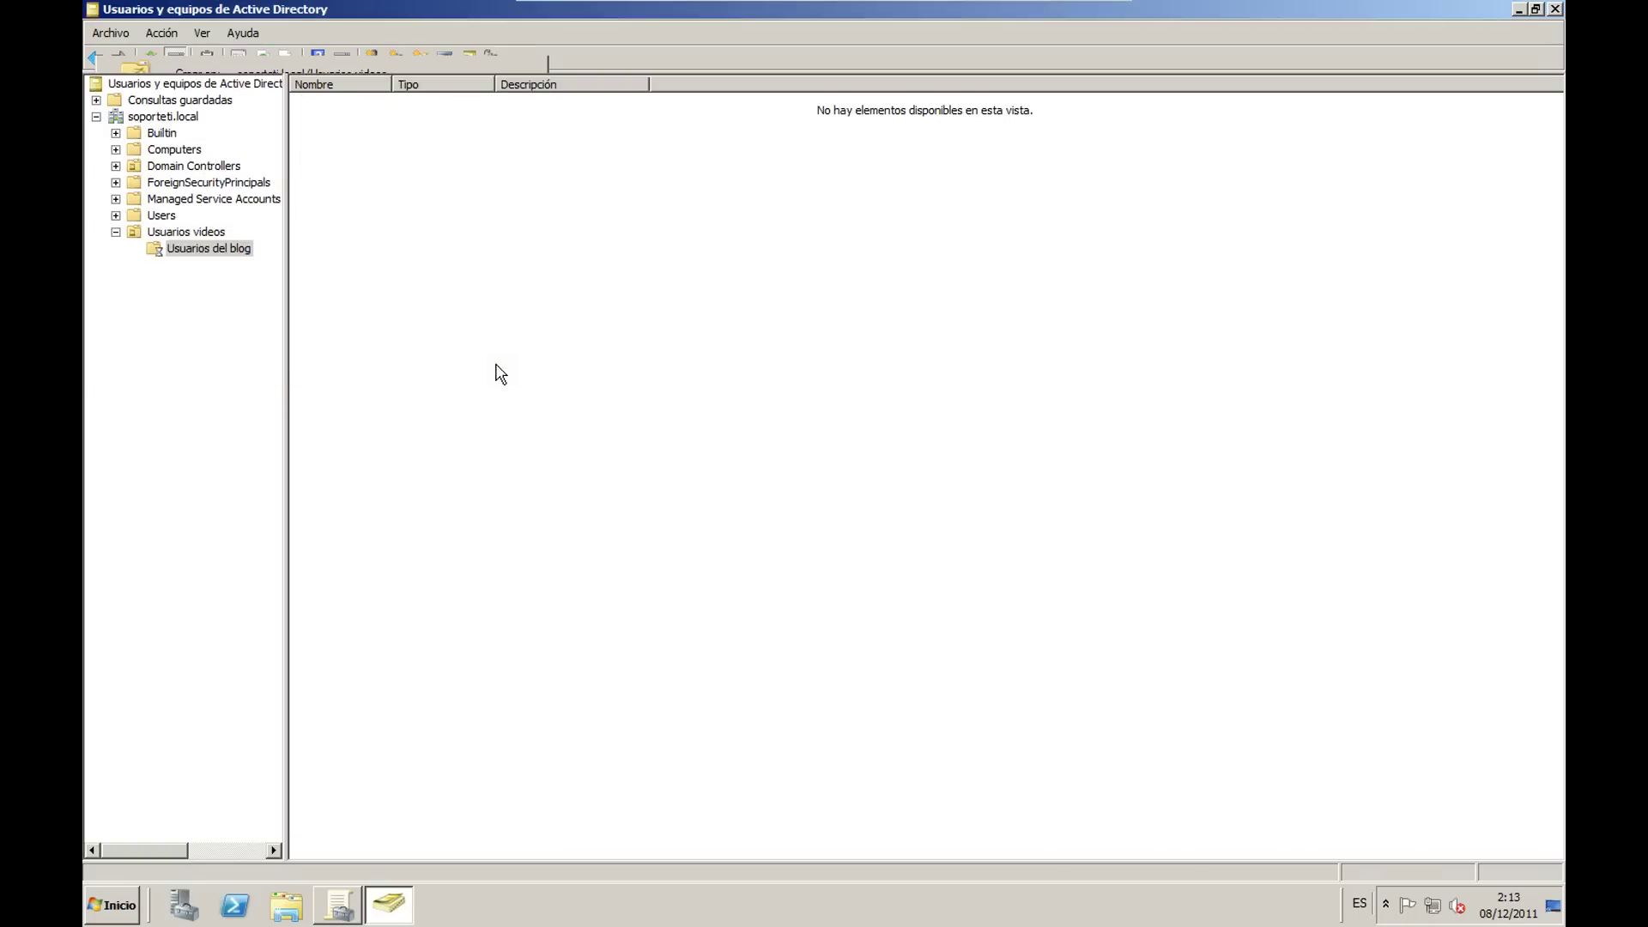
{"action": "left_click", "coordinate": [1556, 9]}
Step: Link the existing GPO para el vídeo to the Usuarios videos unit
{"action": "left_click", "coordinate": [210, 215]}
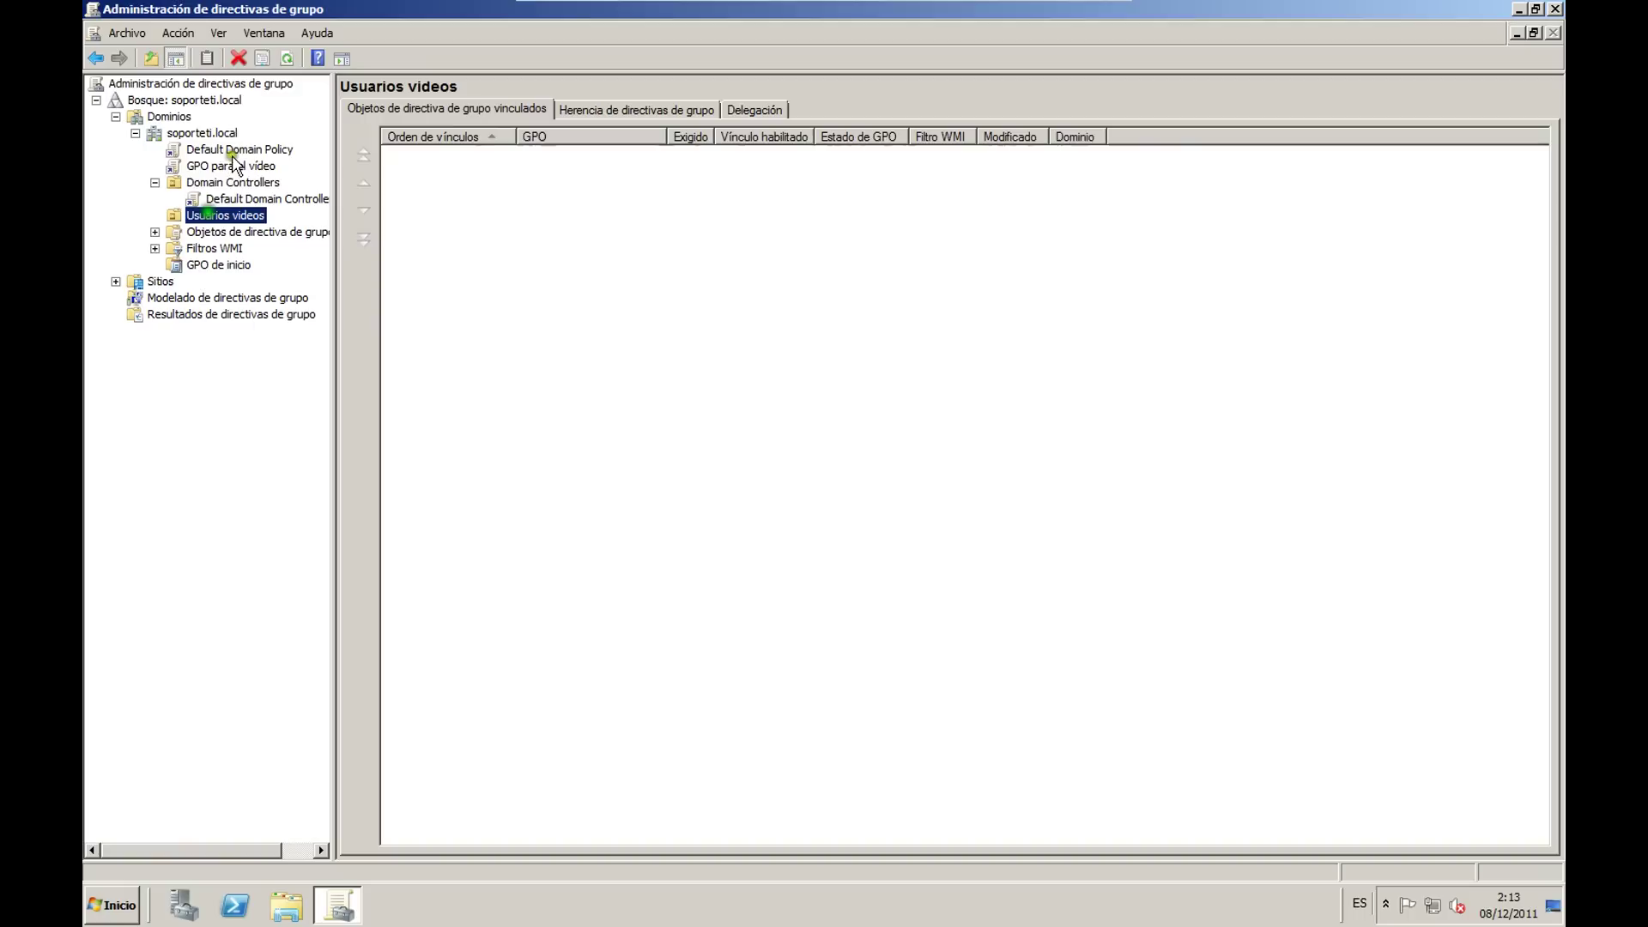
{"action": "left_click", "coordinate": [287, 57]}
{"action": "left_click", "coordinate": [216, 232]}
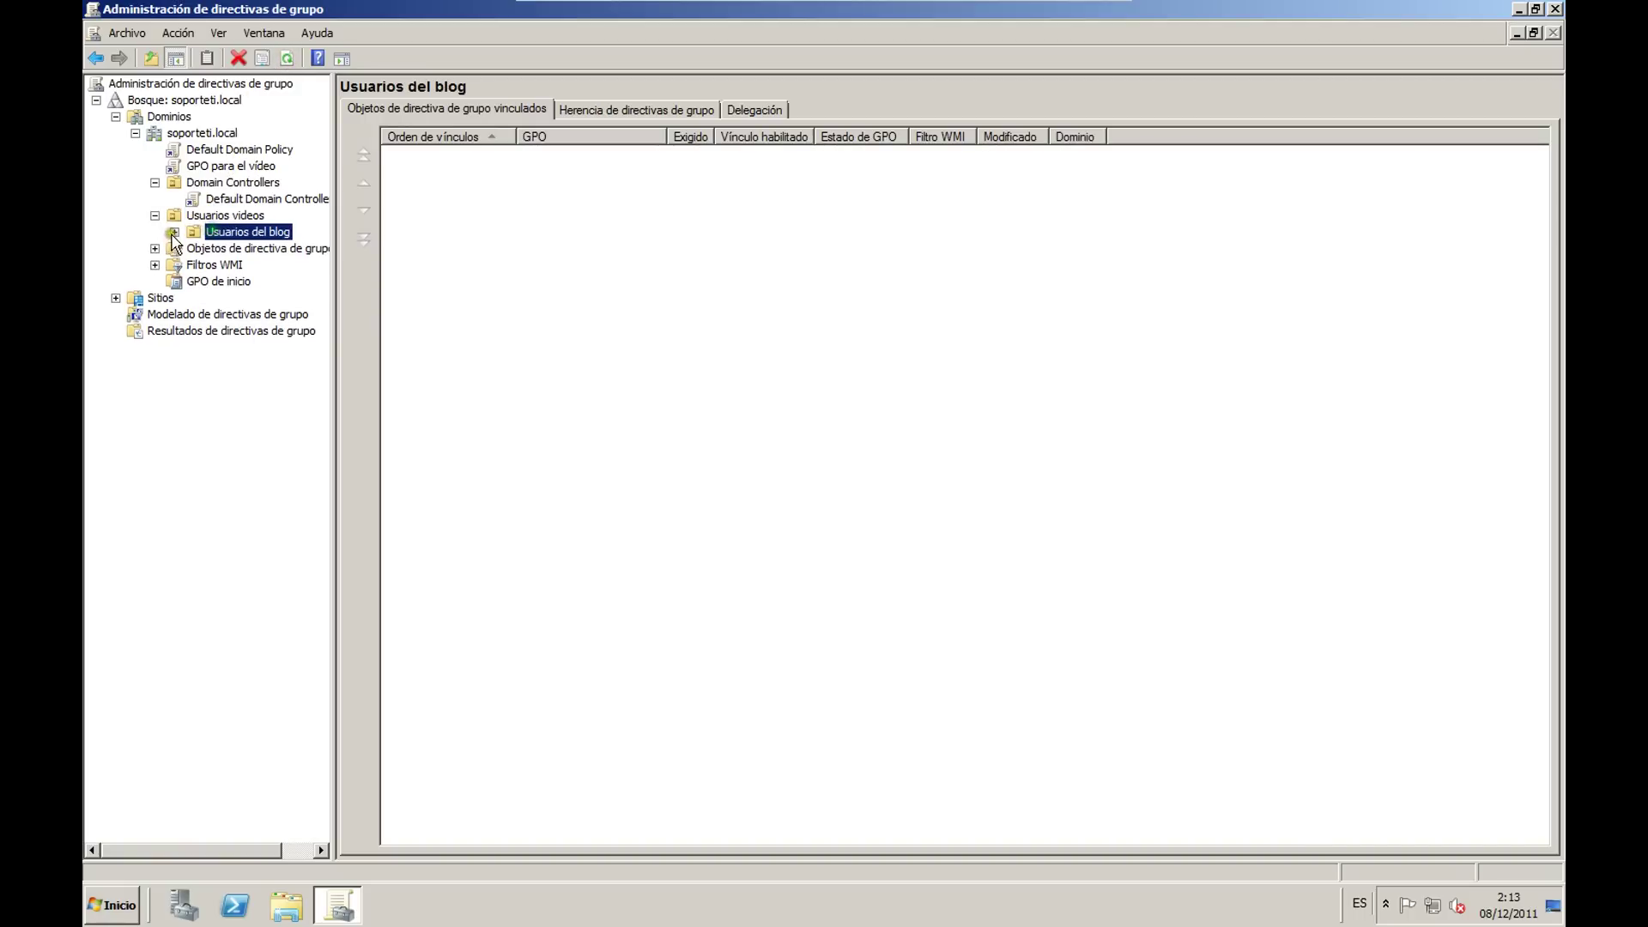
{"action": "left_click", "coordinate": [223, 219]}
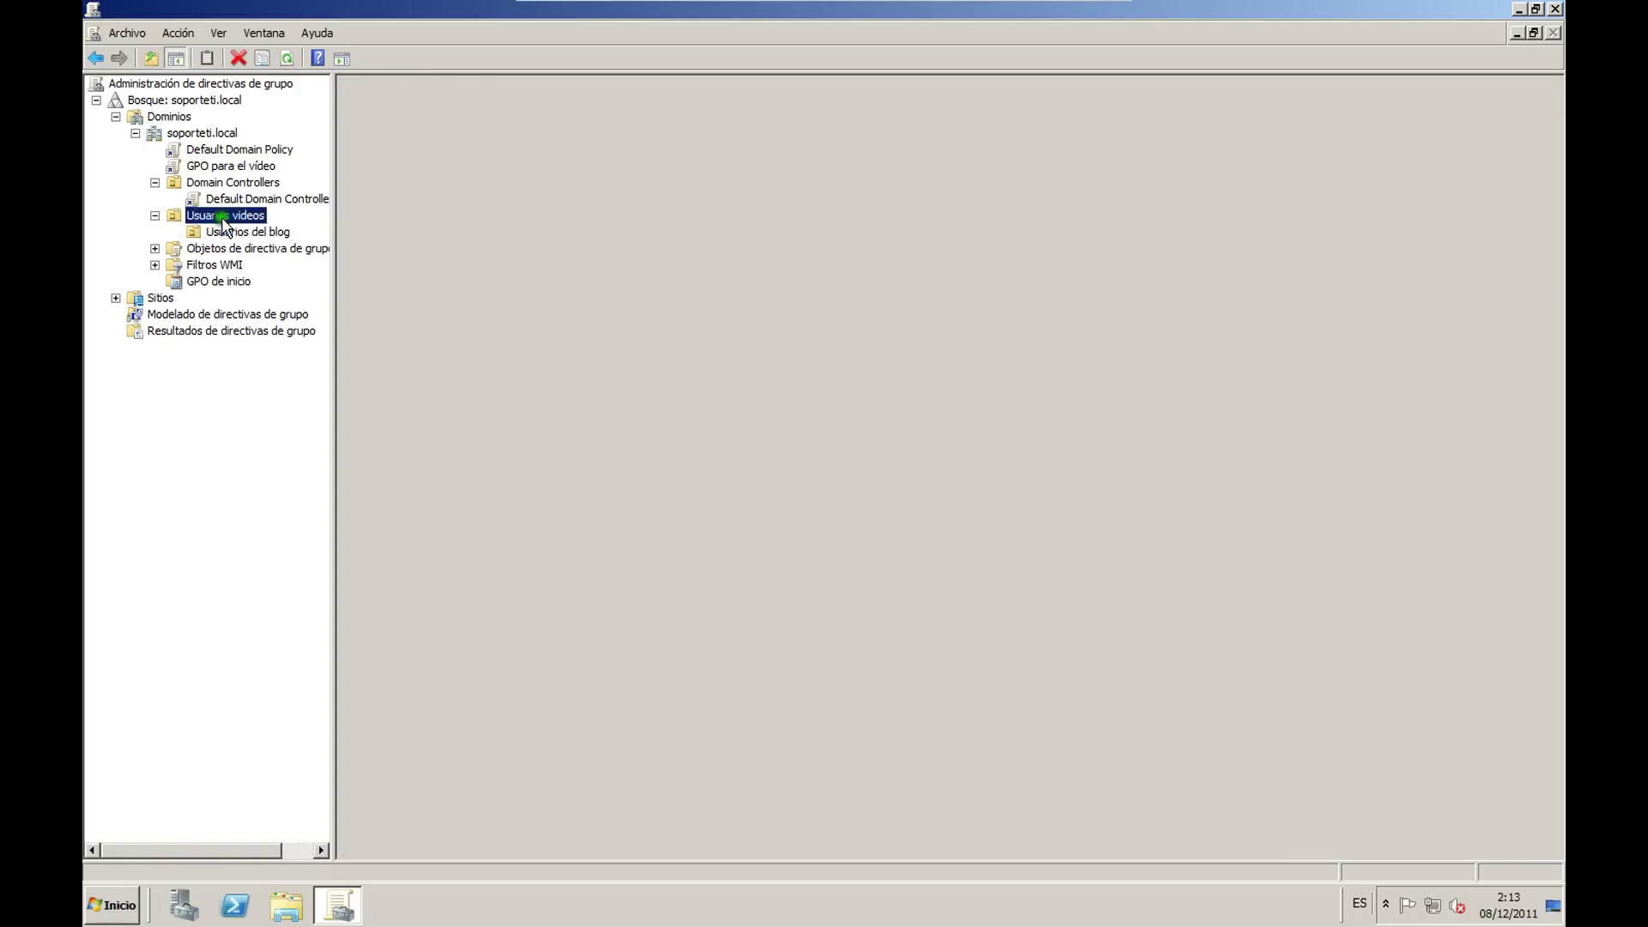
{"action": "right_click", "coordinate": [223, 221]}
{"action": "left_click", "coordinate": [316, 249]}
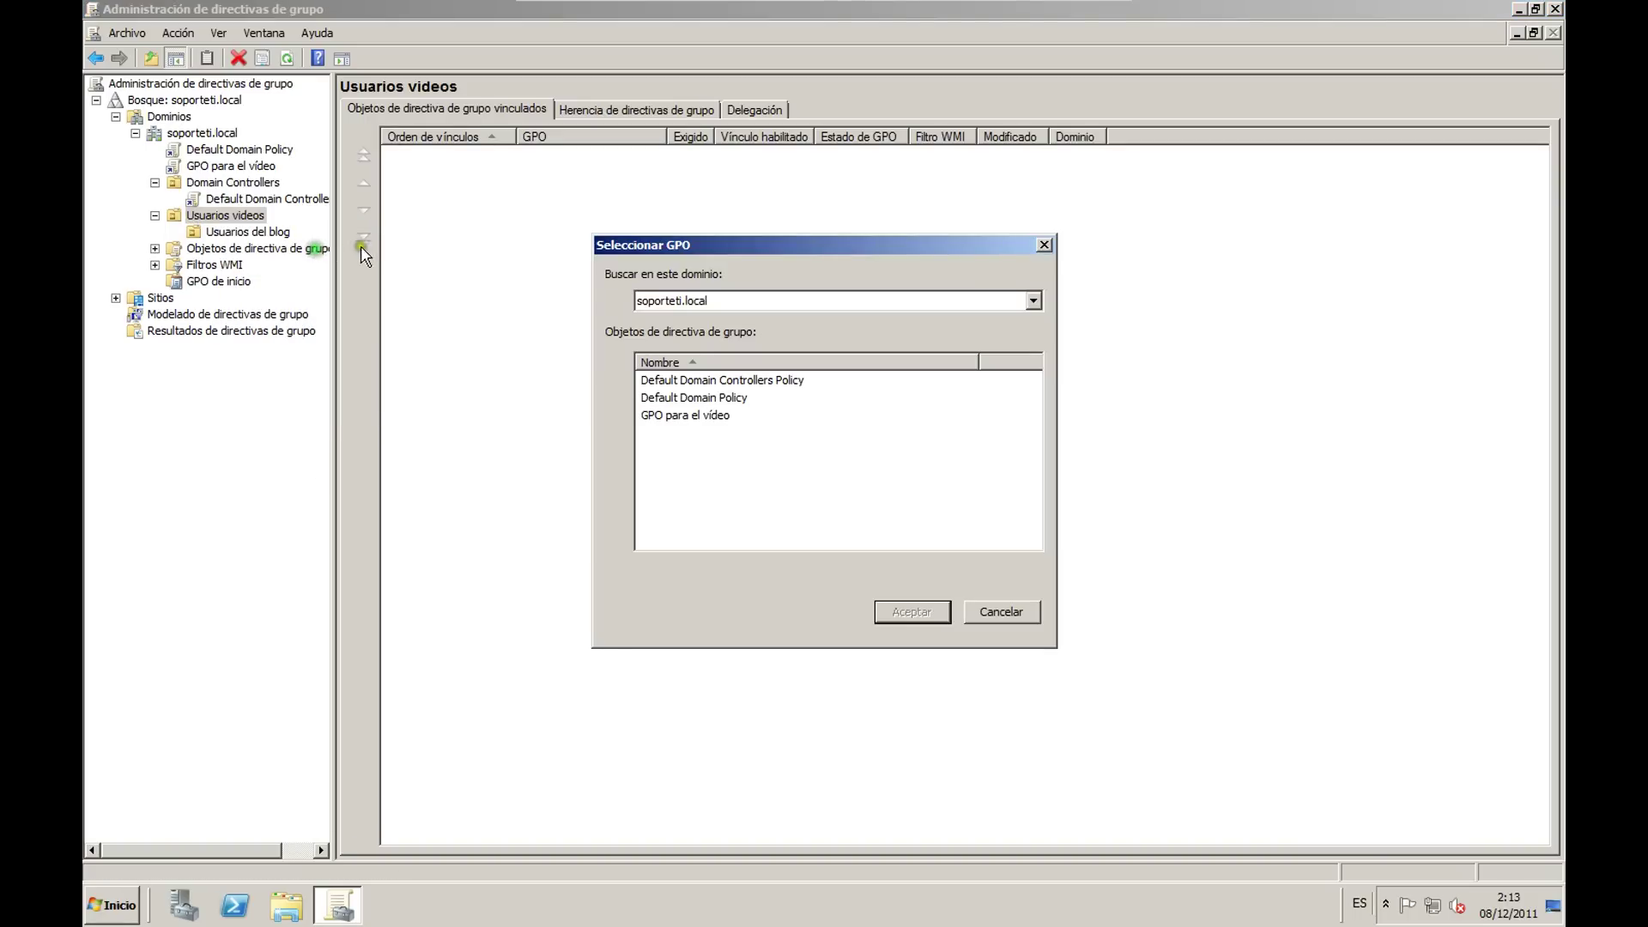
{"action": "left_click", "coordinate": [684, 414]}
{"action": "left_click", "coordinate": [911, 611]}
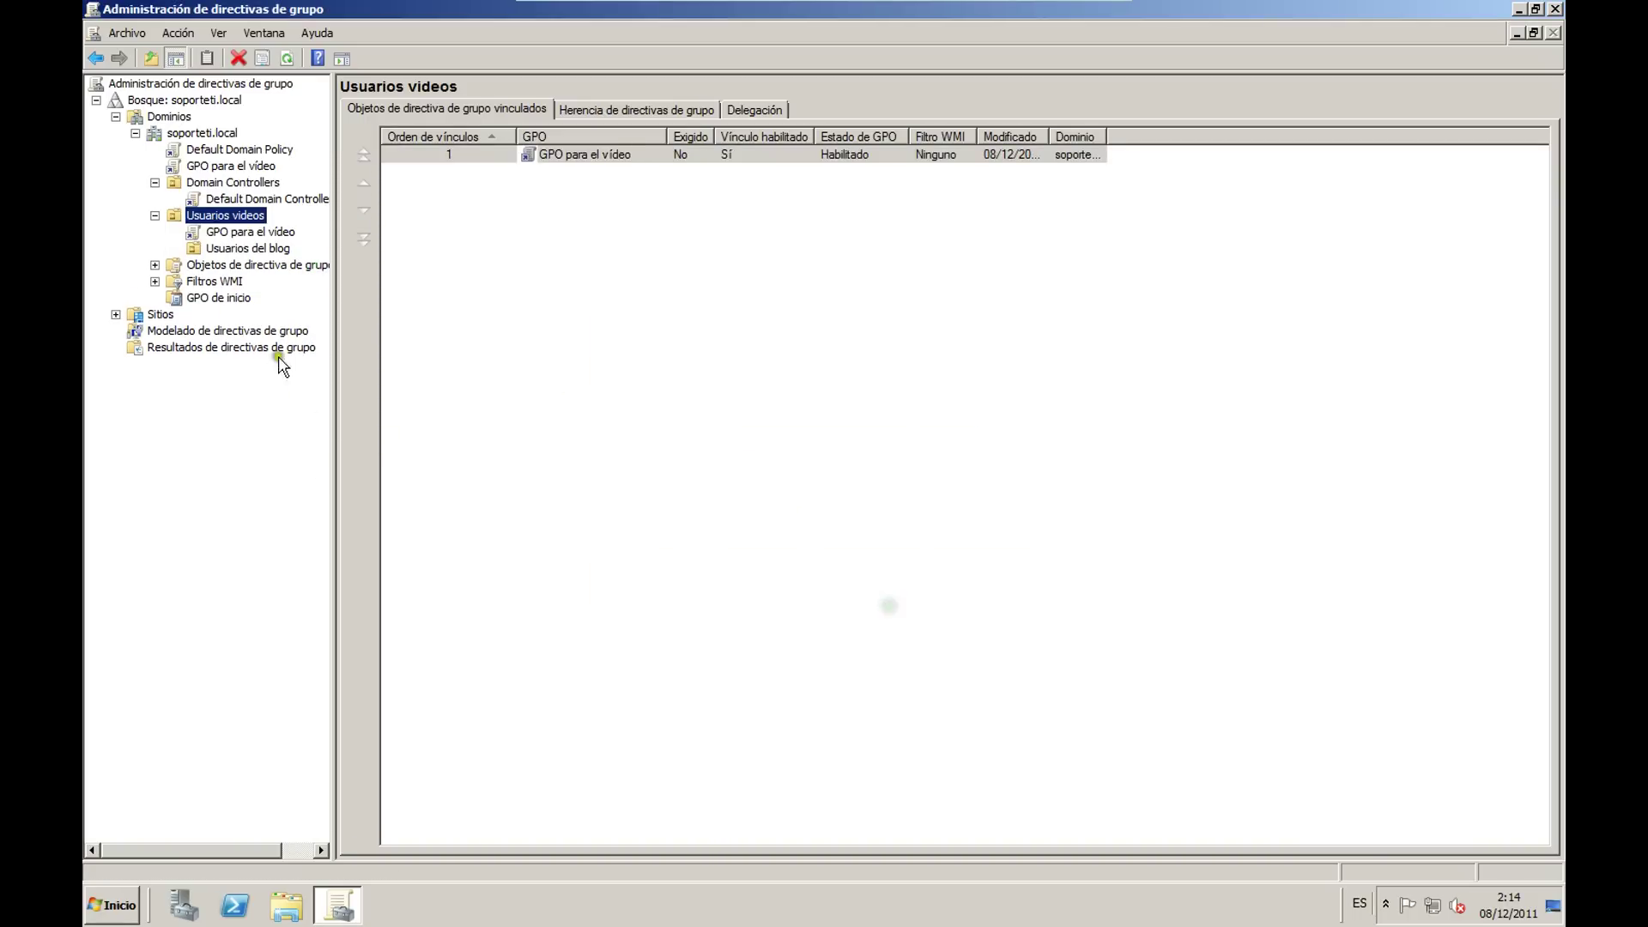
Step: Link Default Domain Policy to Usuarios del blog and check the resulting links
{"action": "right_click", "coordinate": [242, 249]}
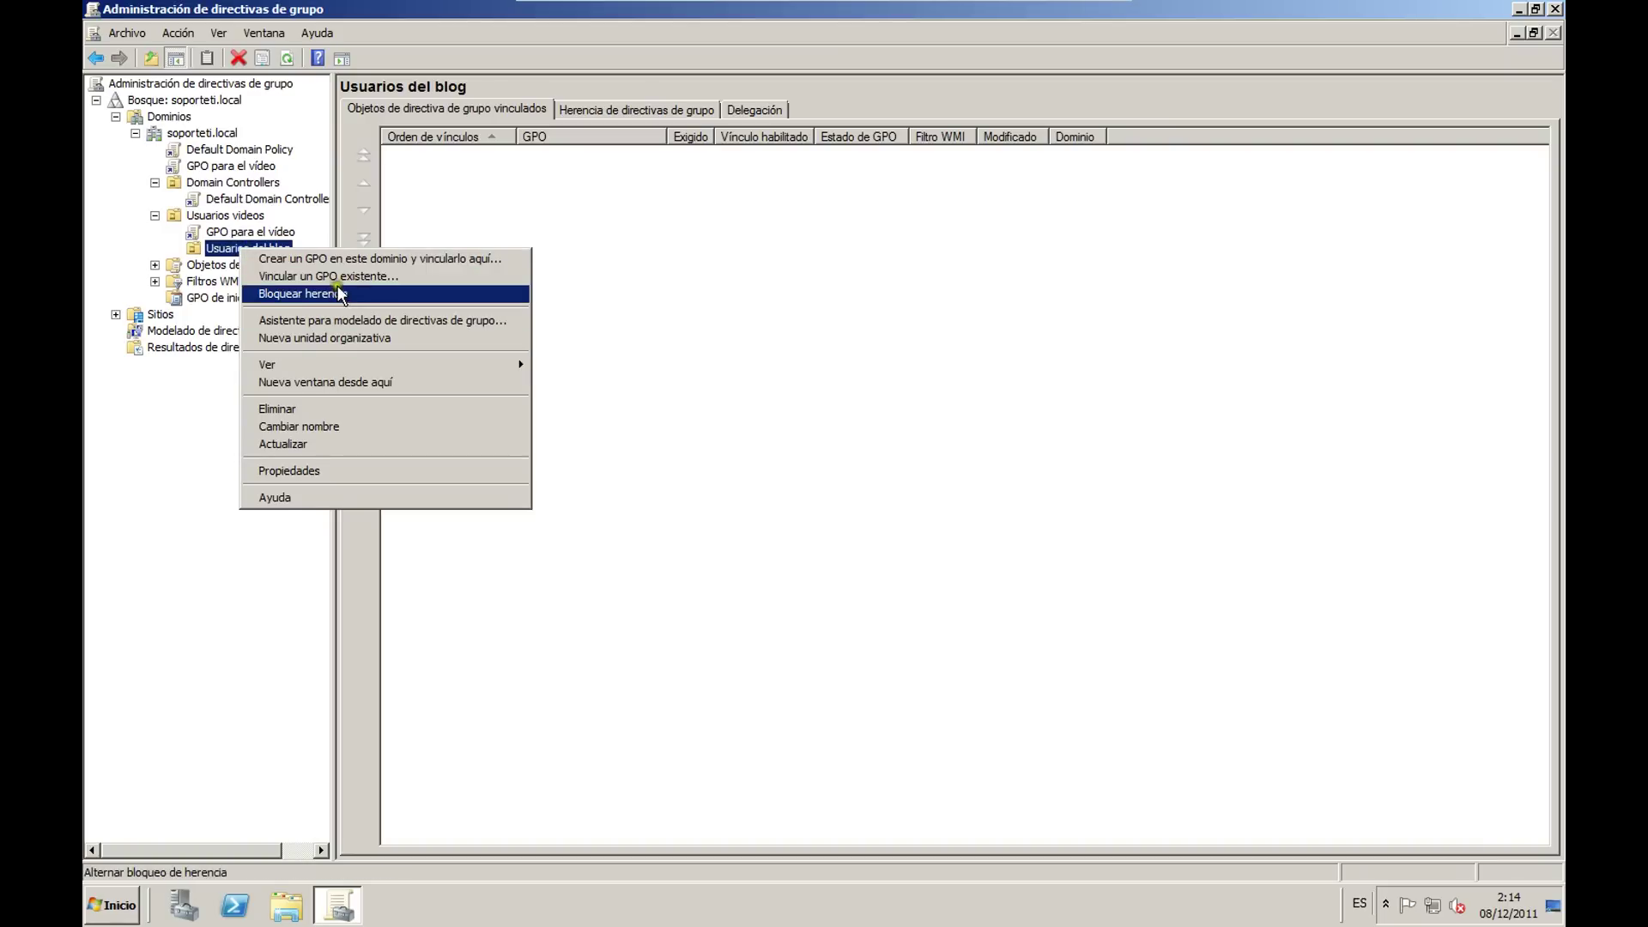
{"action": "left_click", "coordinate": [329, 276]}
{"action": "left_click", "coordinate": [704, 398]}
{"action": "left_click", "coordinate": [907, 617]}
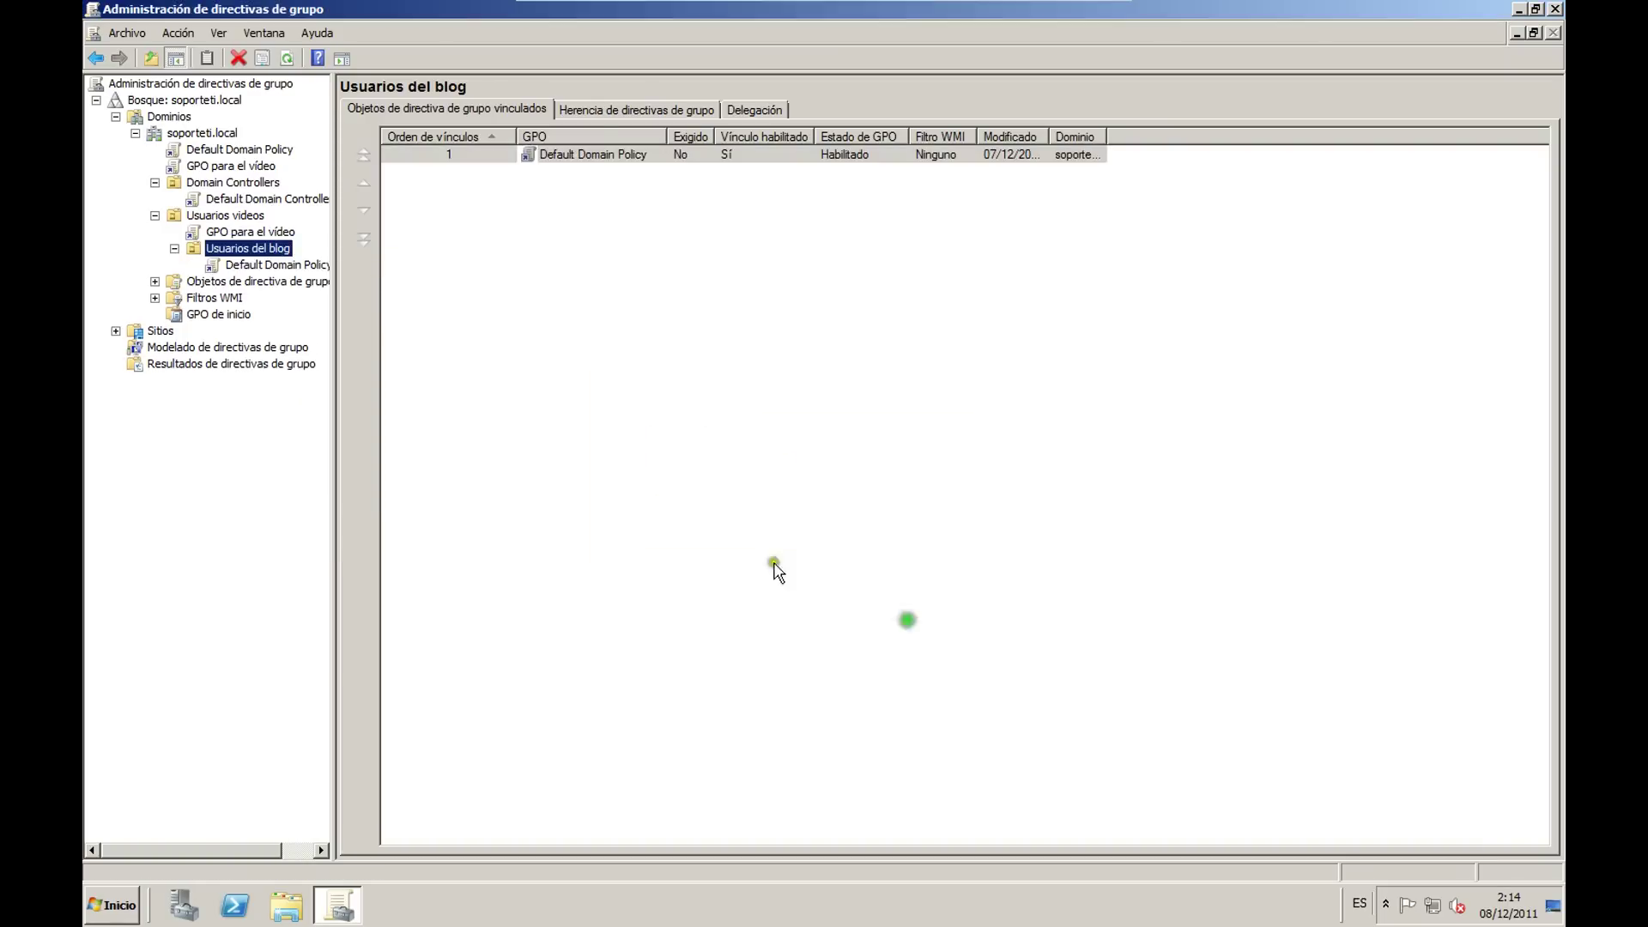
{"action": "left_click", "coordinate": [173, 249]}
{"action": "left_click", "coordinate": [173, 249]}
{"action": "left_click", "coordinate": [225, 216]}
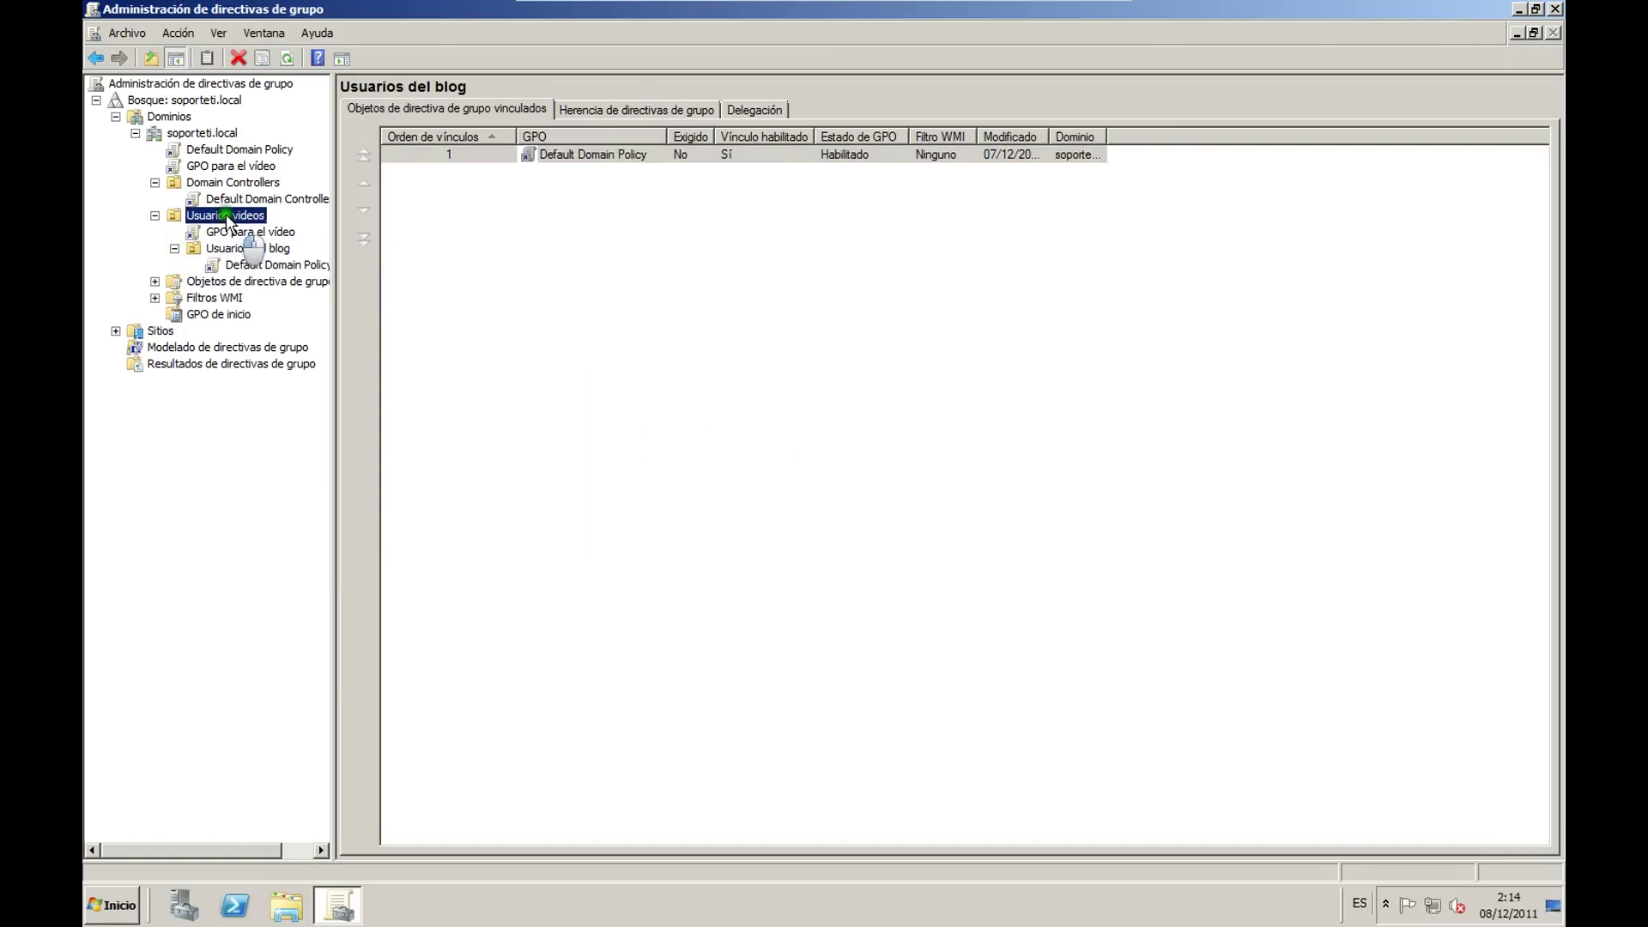
Step: Remove the Default Domain Policy link from Usuarios del blog
{"action": "left_click", "coordinate": [175, 248]}
{"action": "left_click", "coordinate": [175, 248]}
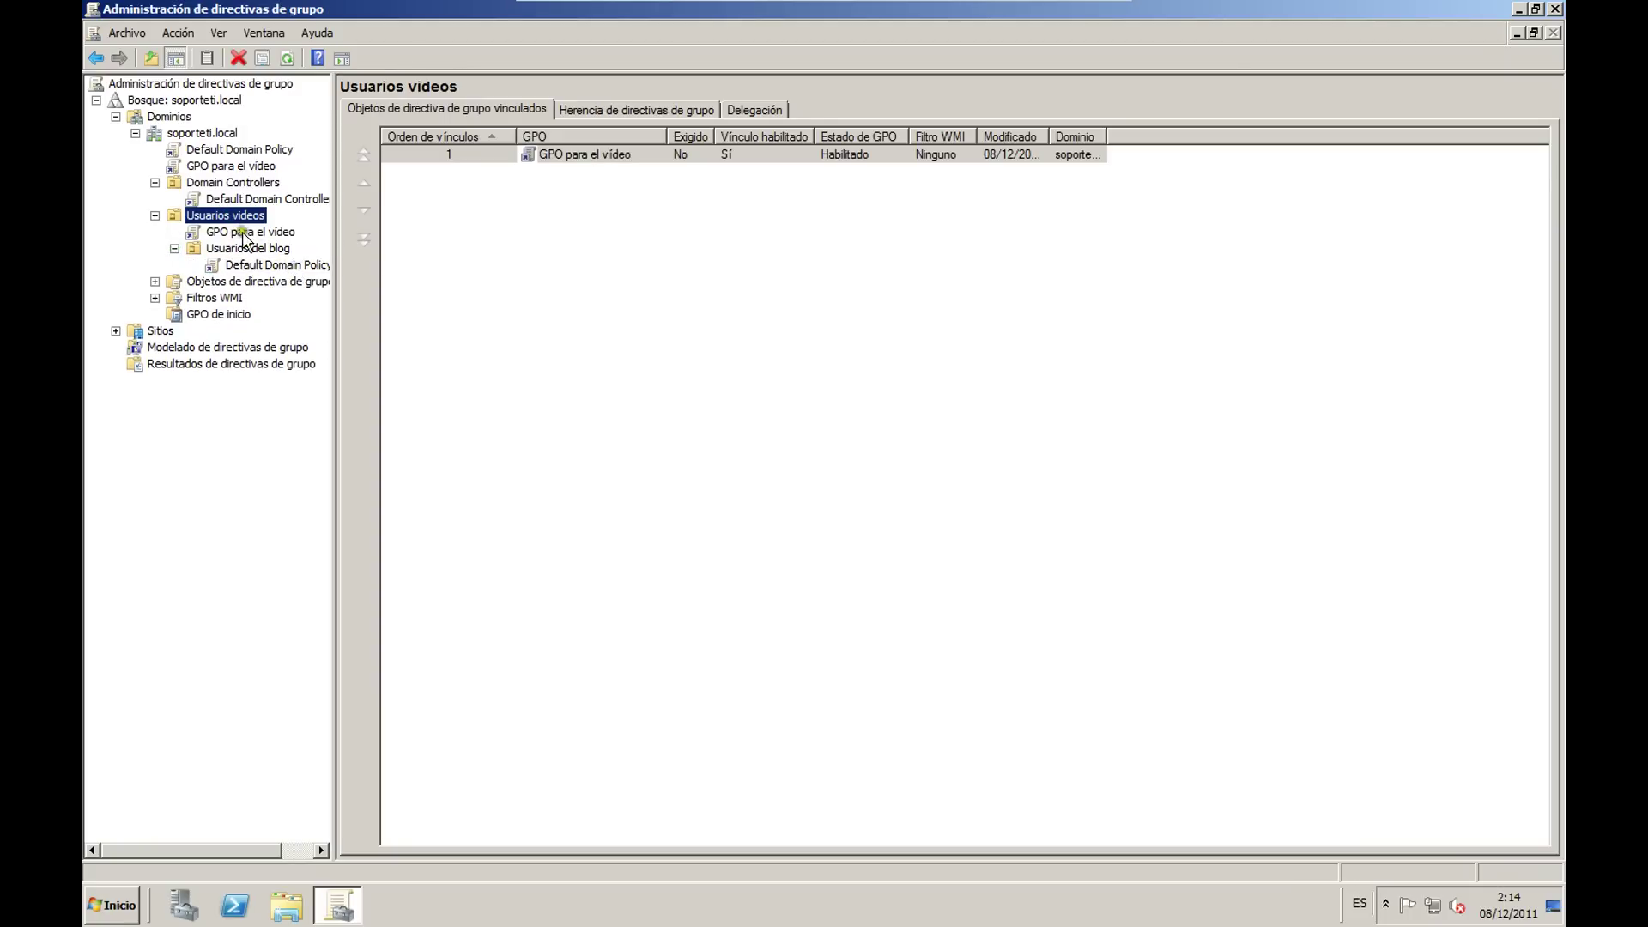
{"action": "right_click", "coordinate": [253, 270]}
{"action": "left_click", "coordinate": [332, 384]}
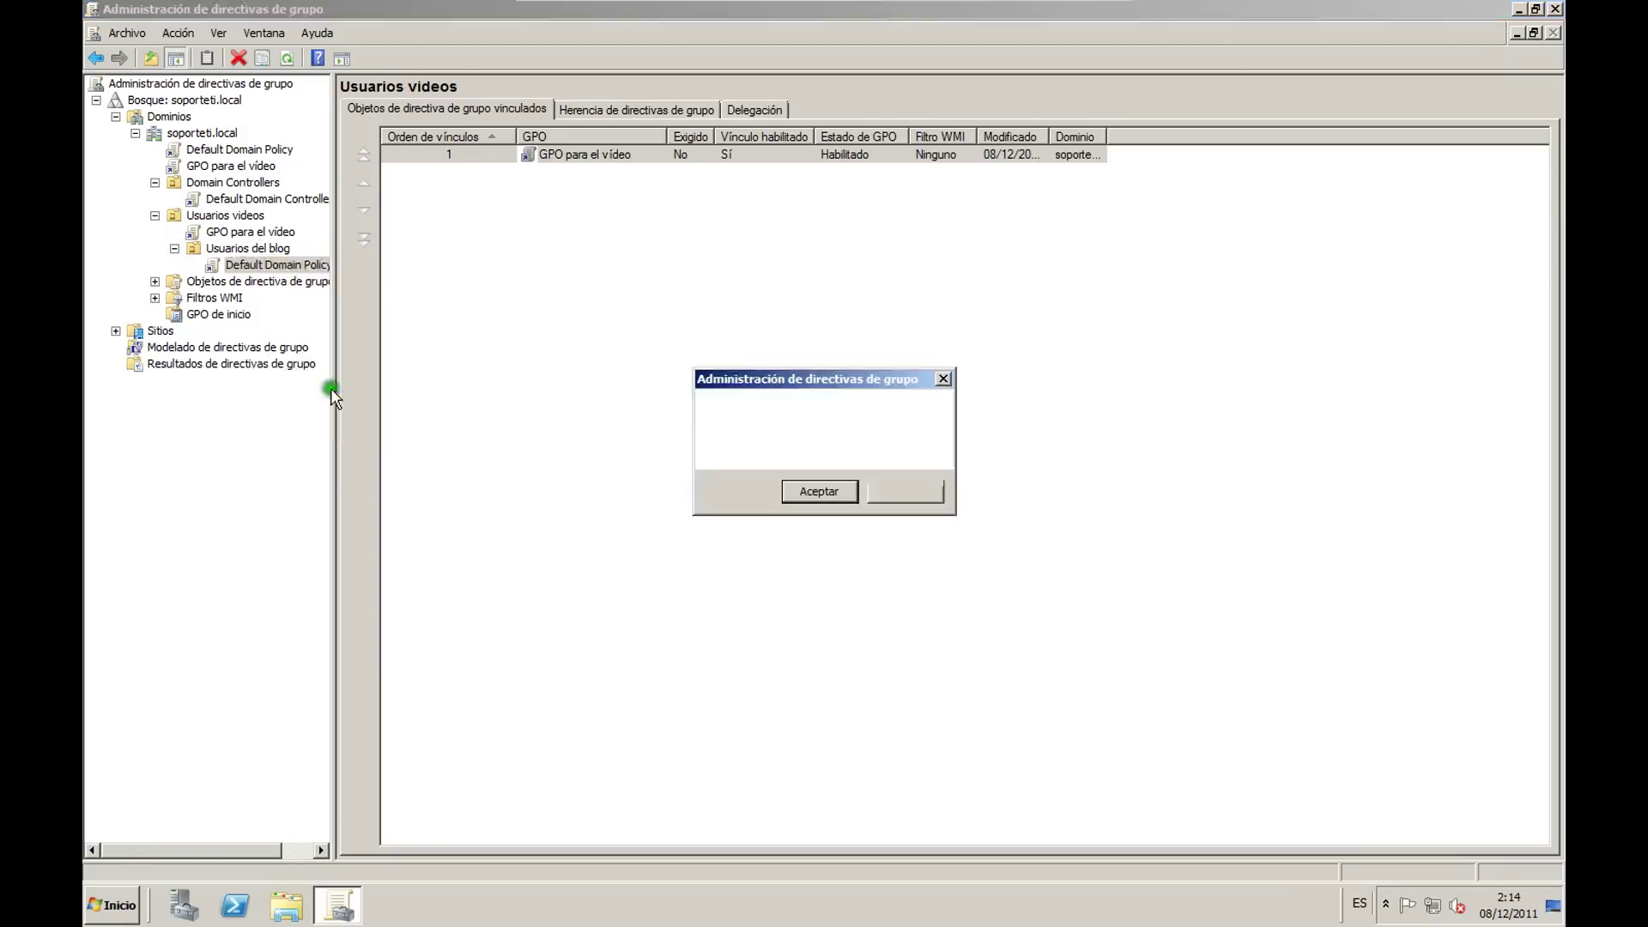
{"action": "left_click", "coordinate": [810, 491]}
Step: Remove the GPO para el vídeo link from Usuarios videos and collapse the tree
{"action": "right_click", "coordinate": [257, 232]}
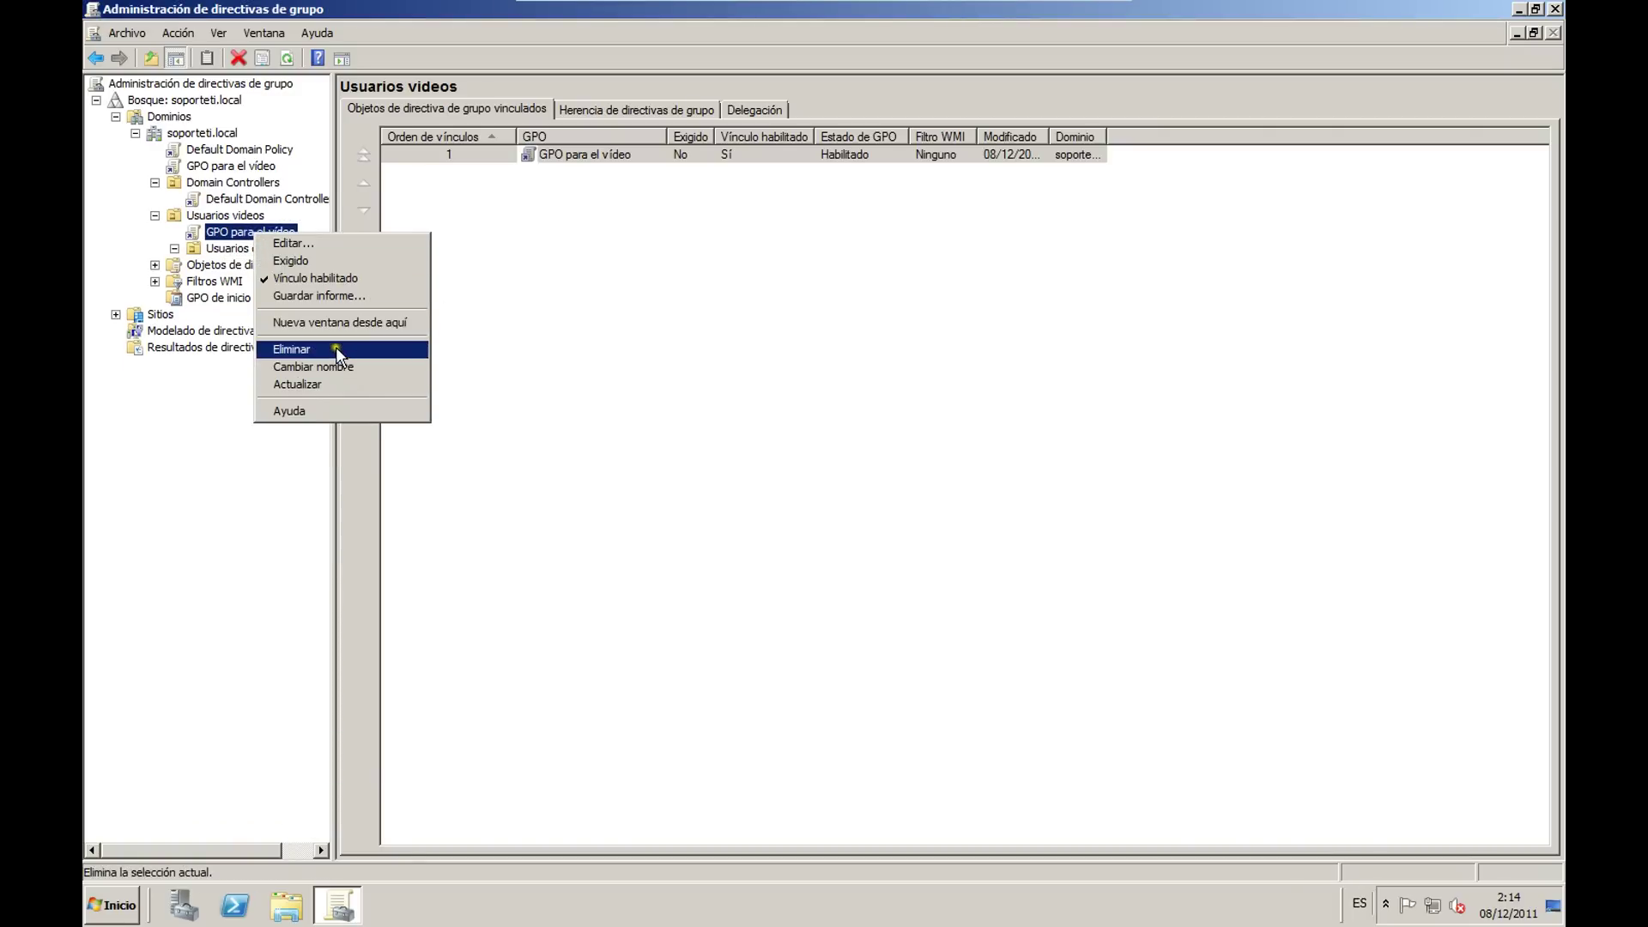
{"action": "left_click", "coordinate": [335, 346]}
{"action": "left_click", "coordinate": [805, 490]}
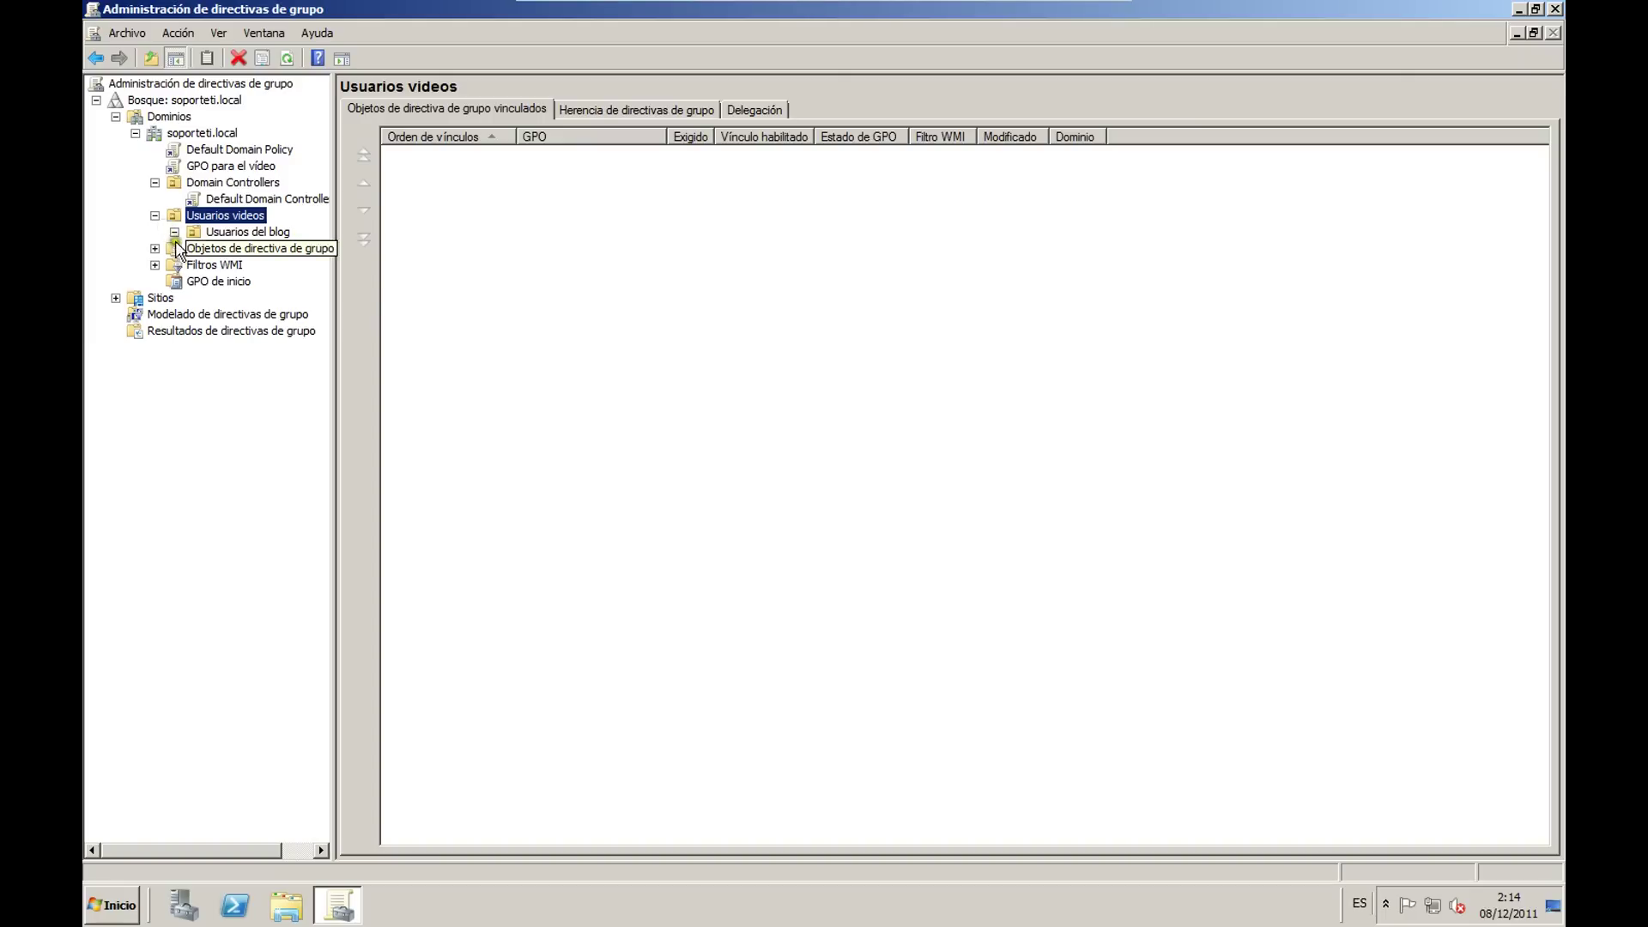
{"action": "left_click", "coordinate": [155, 215]}
{"action": "left_click", "coordinate": [154, 182]}
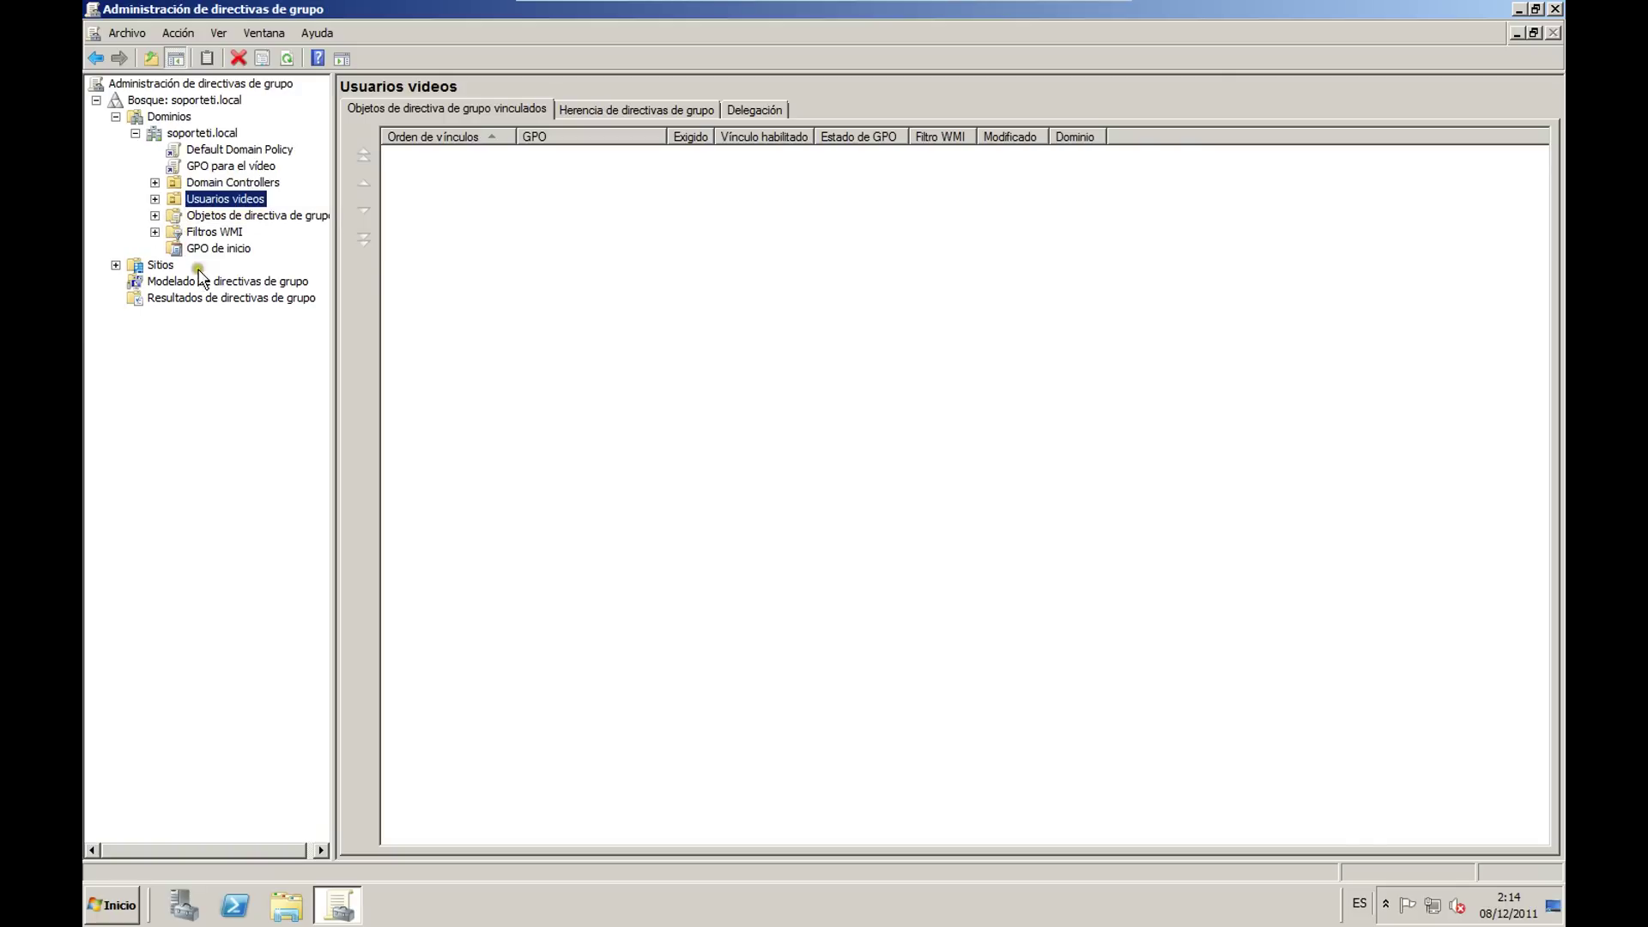
Step: Select GPO para el vídeo to view its settings report, then open it for editing
{"action": "left_click", "coordinate": [210, 169]}
{"action": "left_click", "coordinate": [957, 491]}
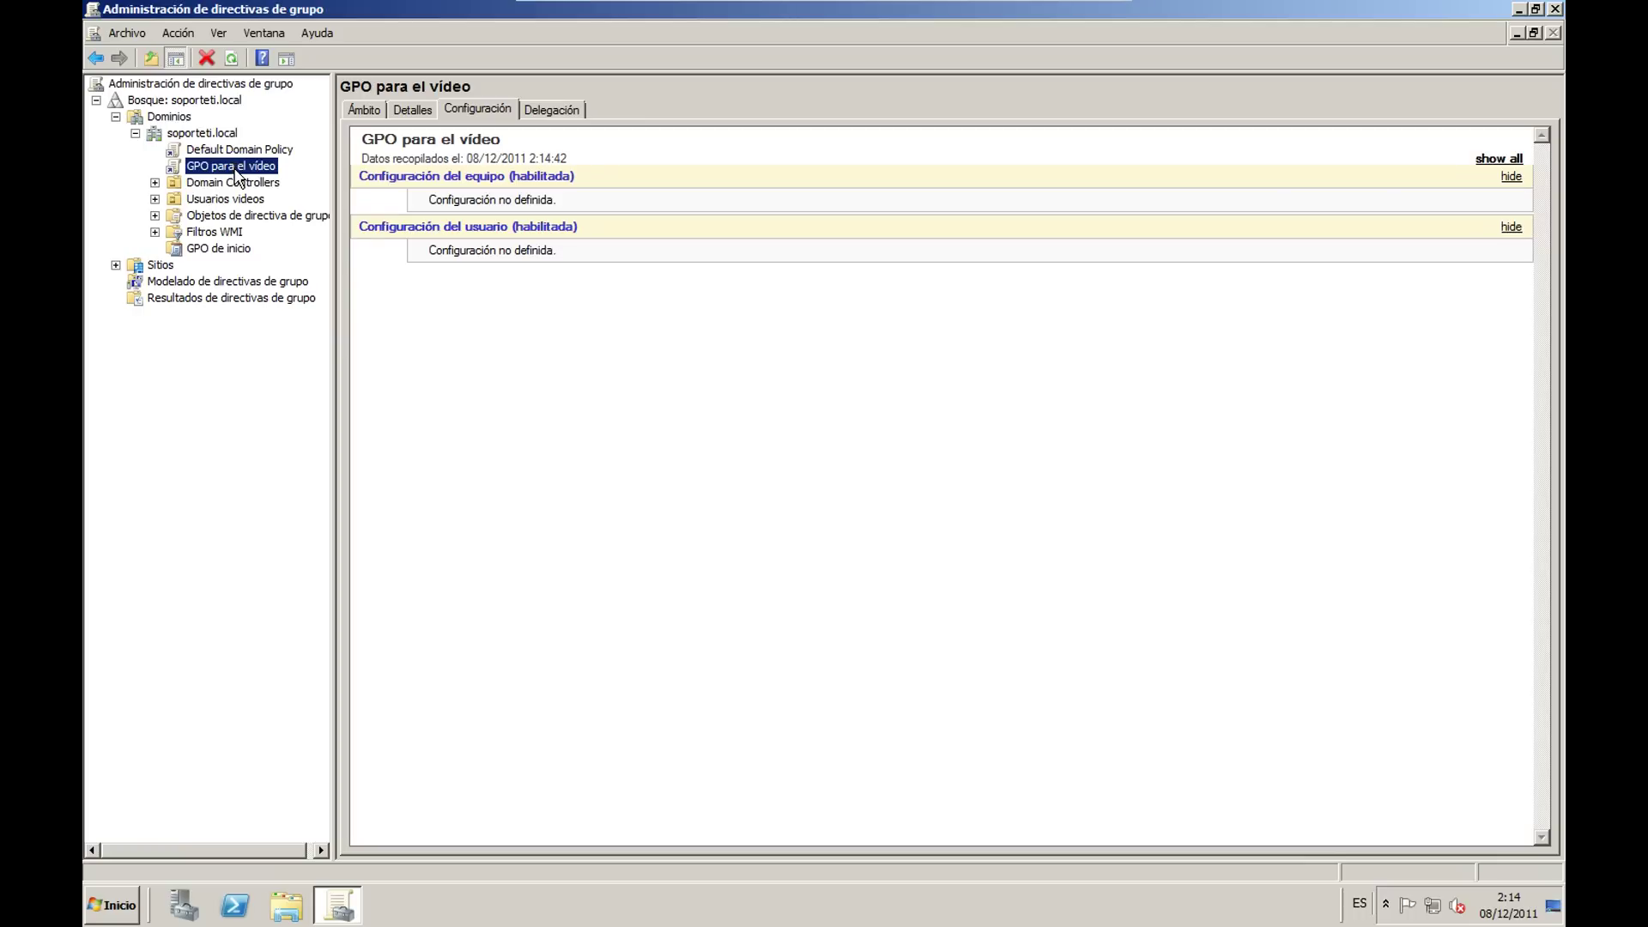
{"action": "right_click", "coordinate": [236, 171]}
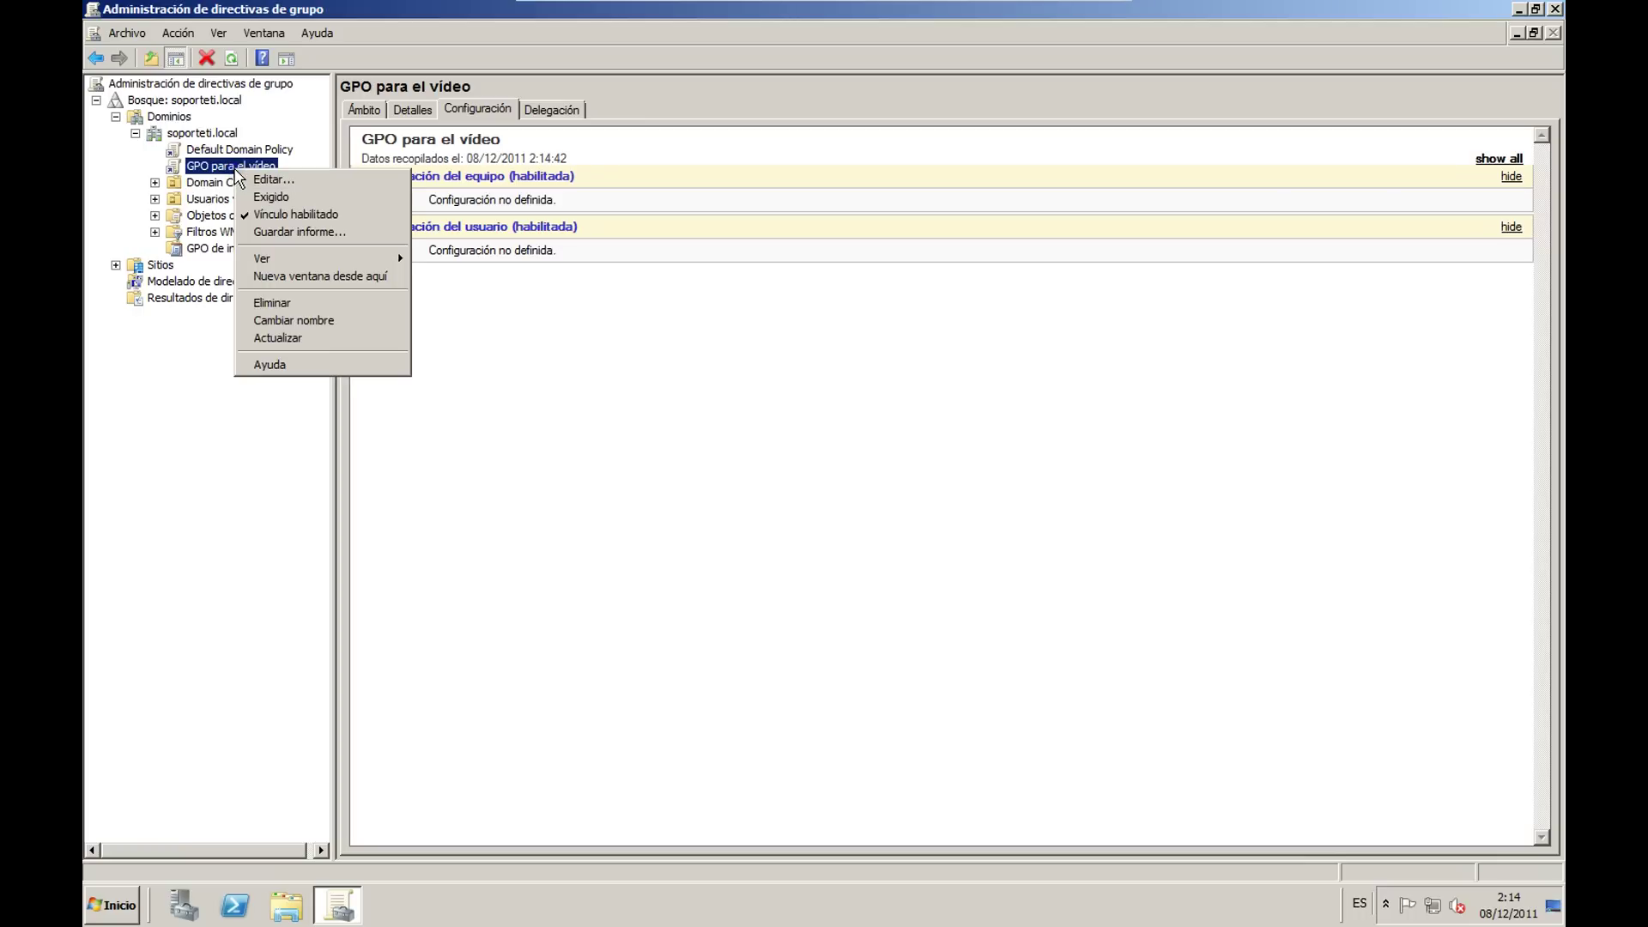
{"action": "left_click", "coordinate": [611, 527]}
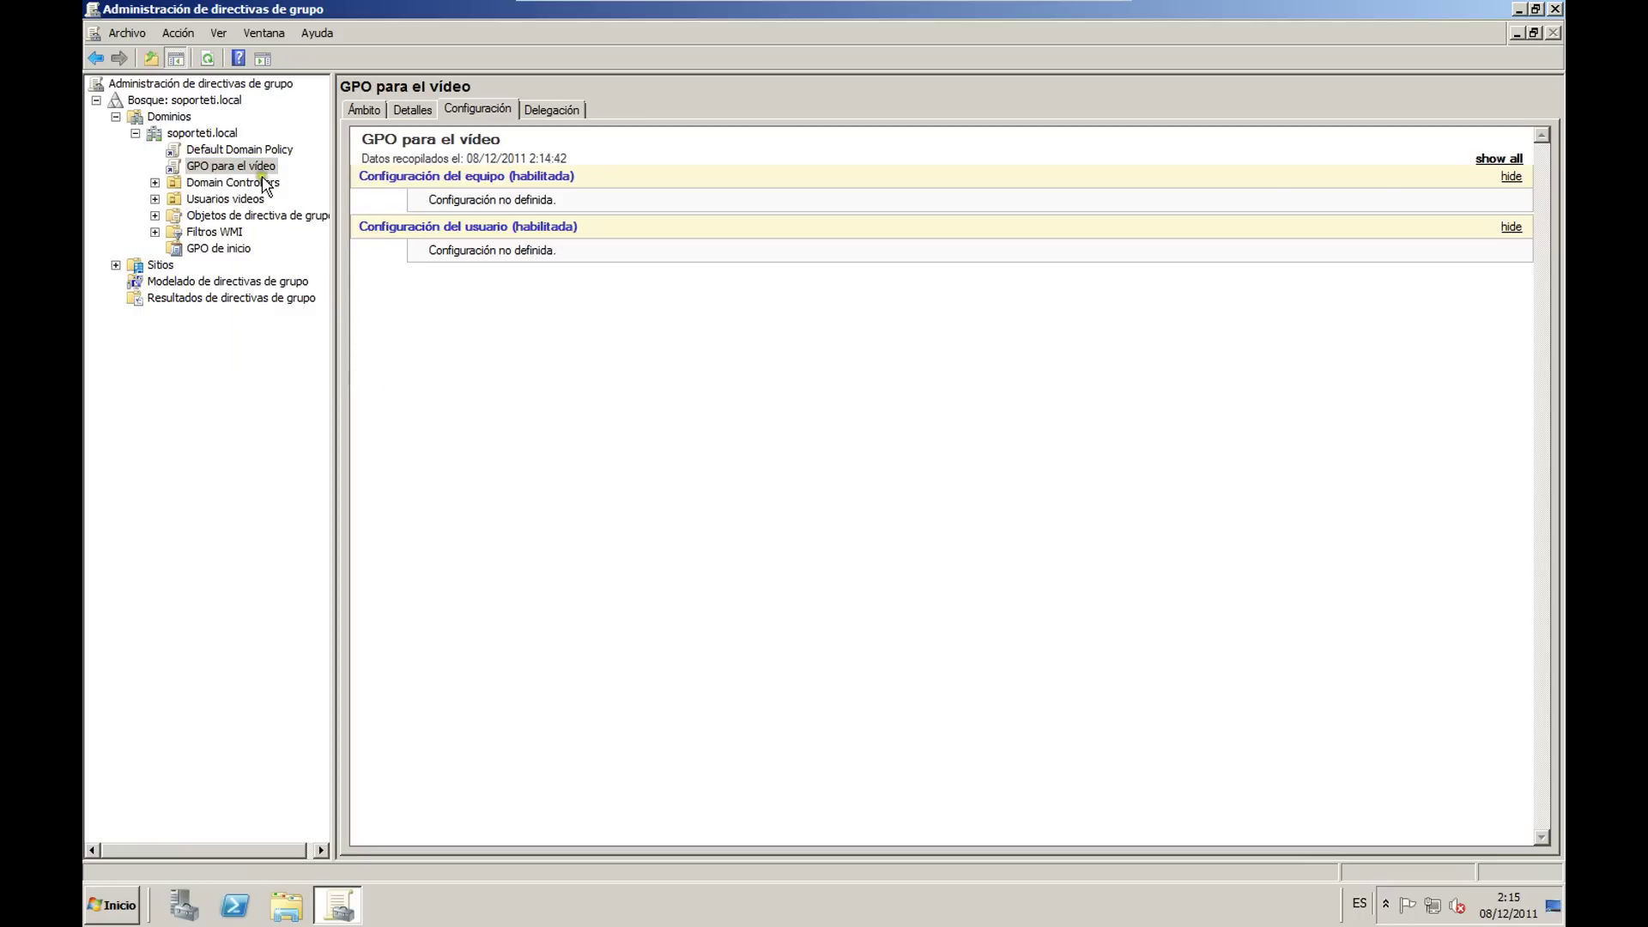
{"action": "right_click", "coordinate": [230, 169]}
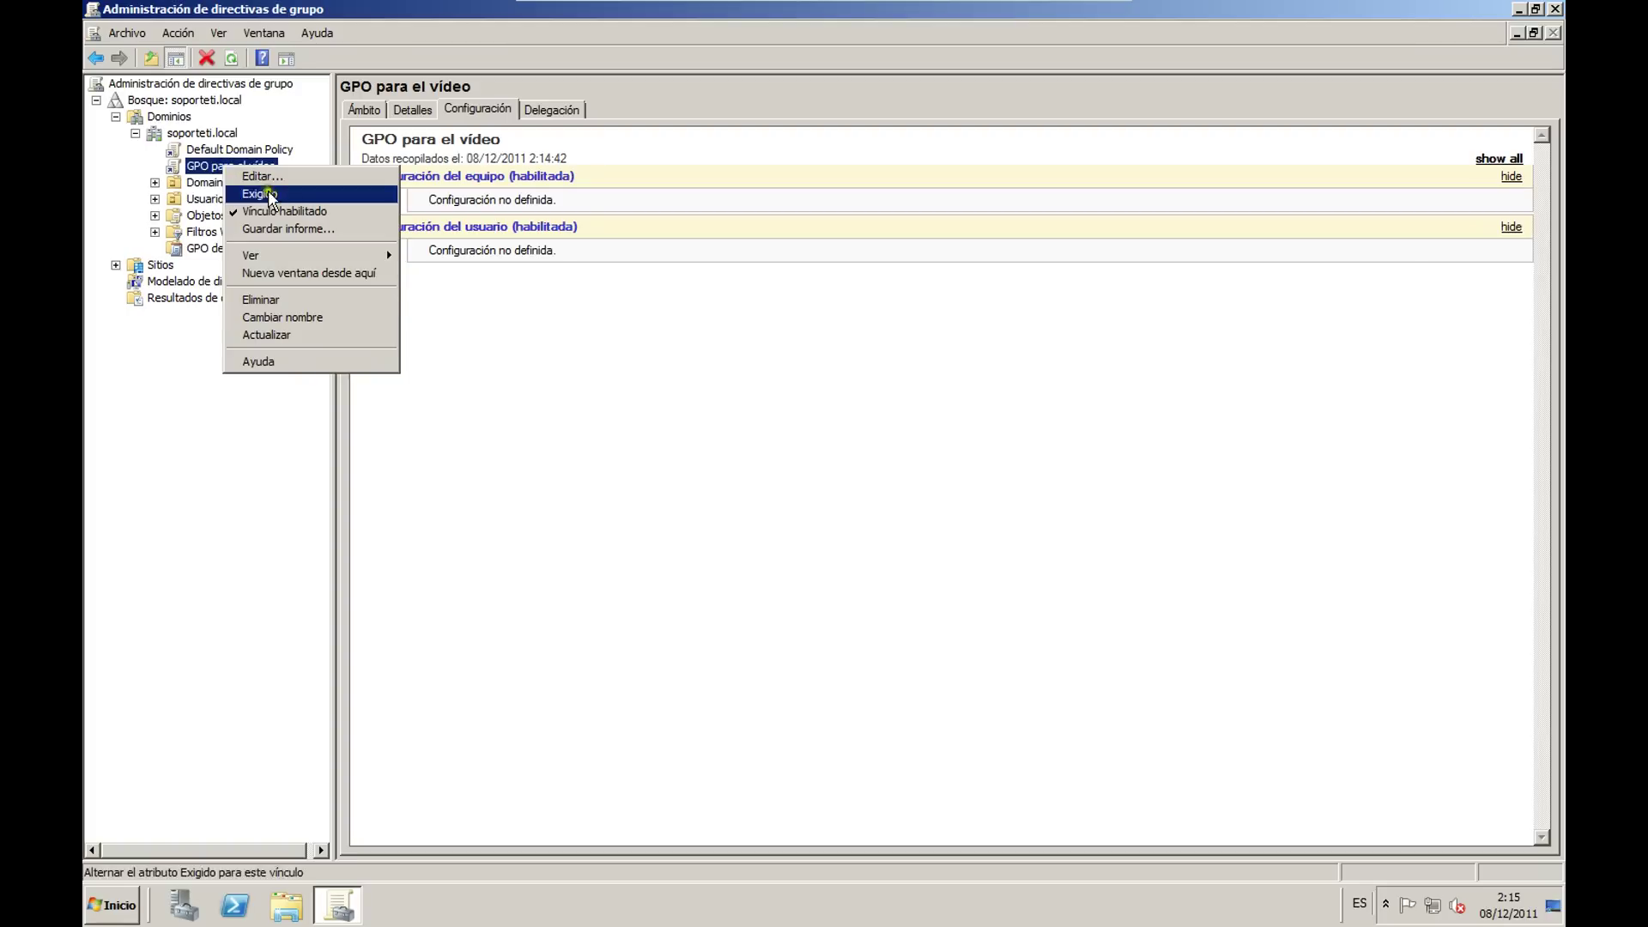
{"action": "left_click", "coordinate": [266, 176]}
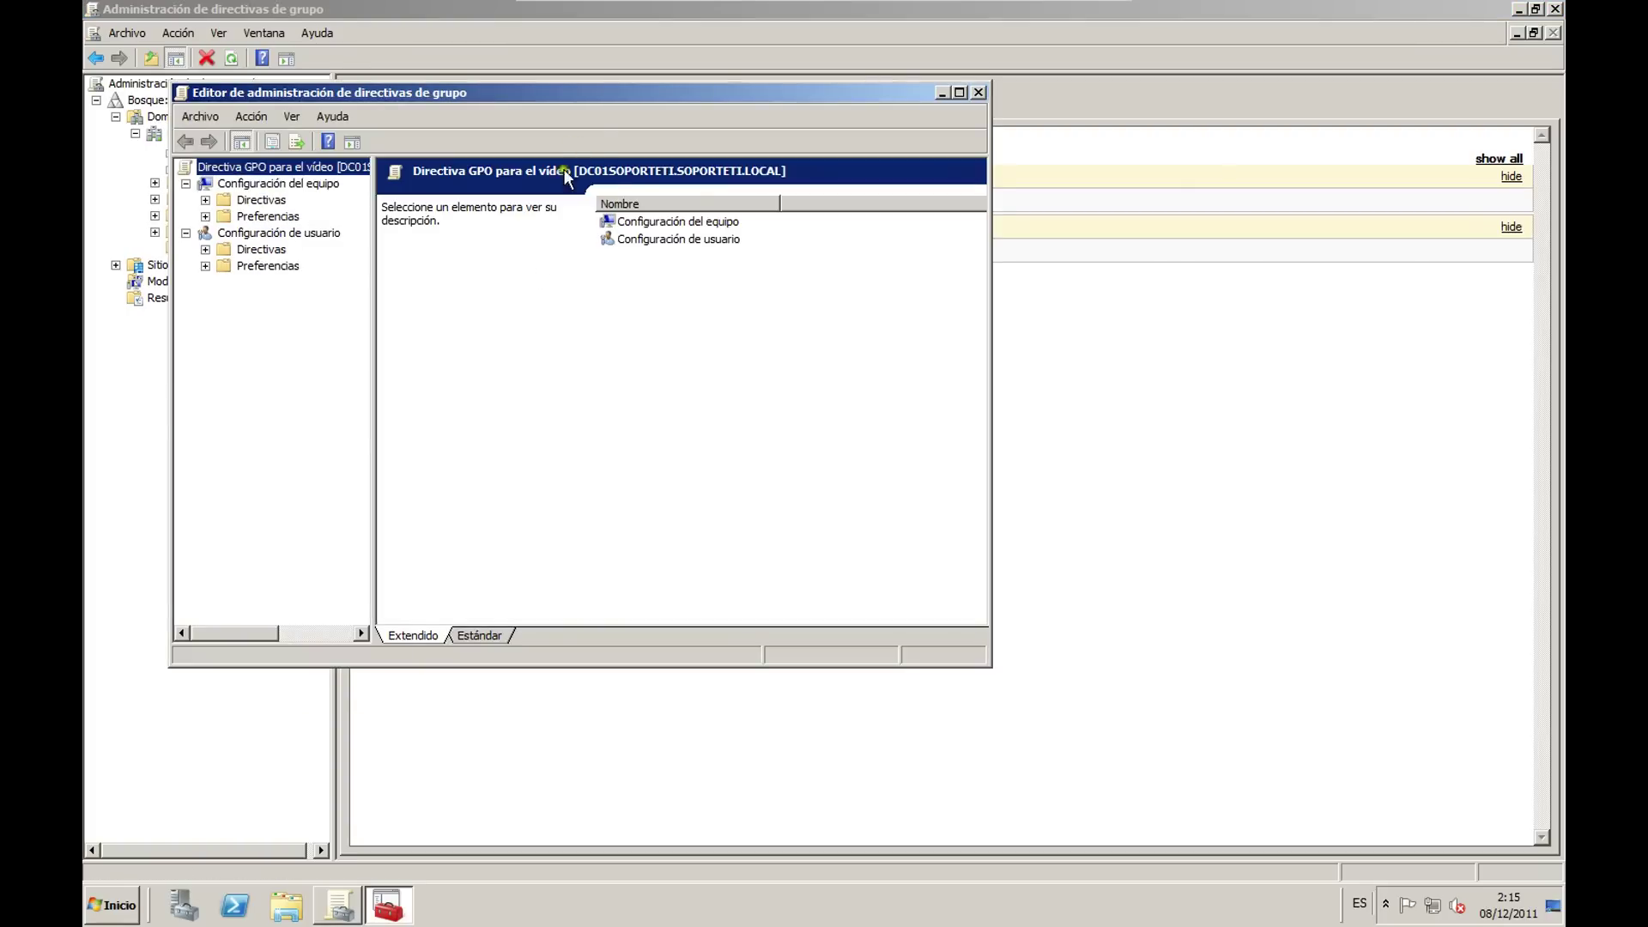
Step: Maximize the policy editor, widen its tree, and re-expand both configuration nodes
{"action": "double_click", "coordinate": [587, 95]}
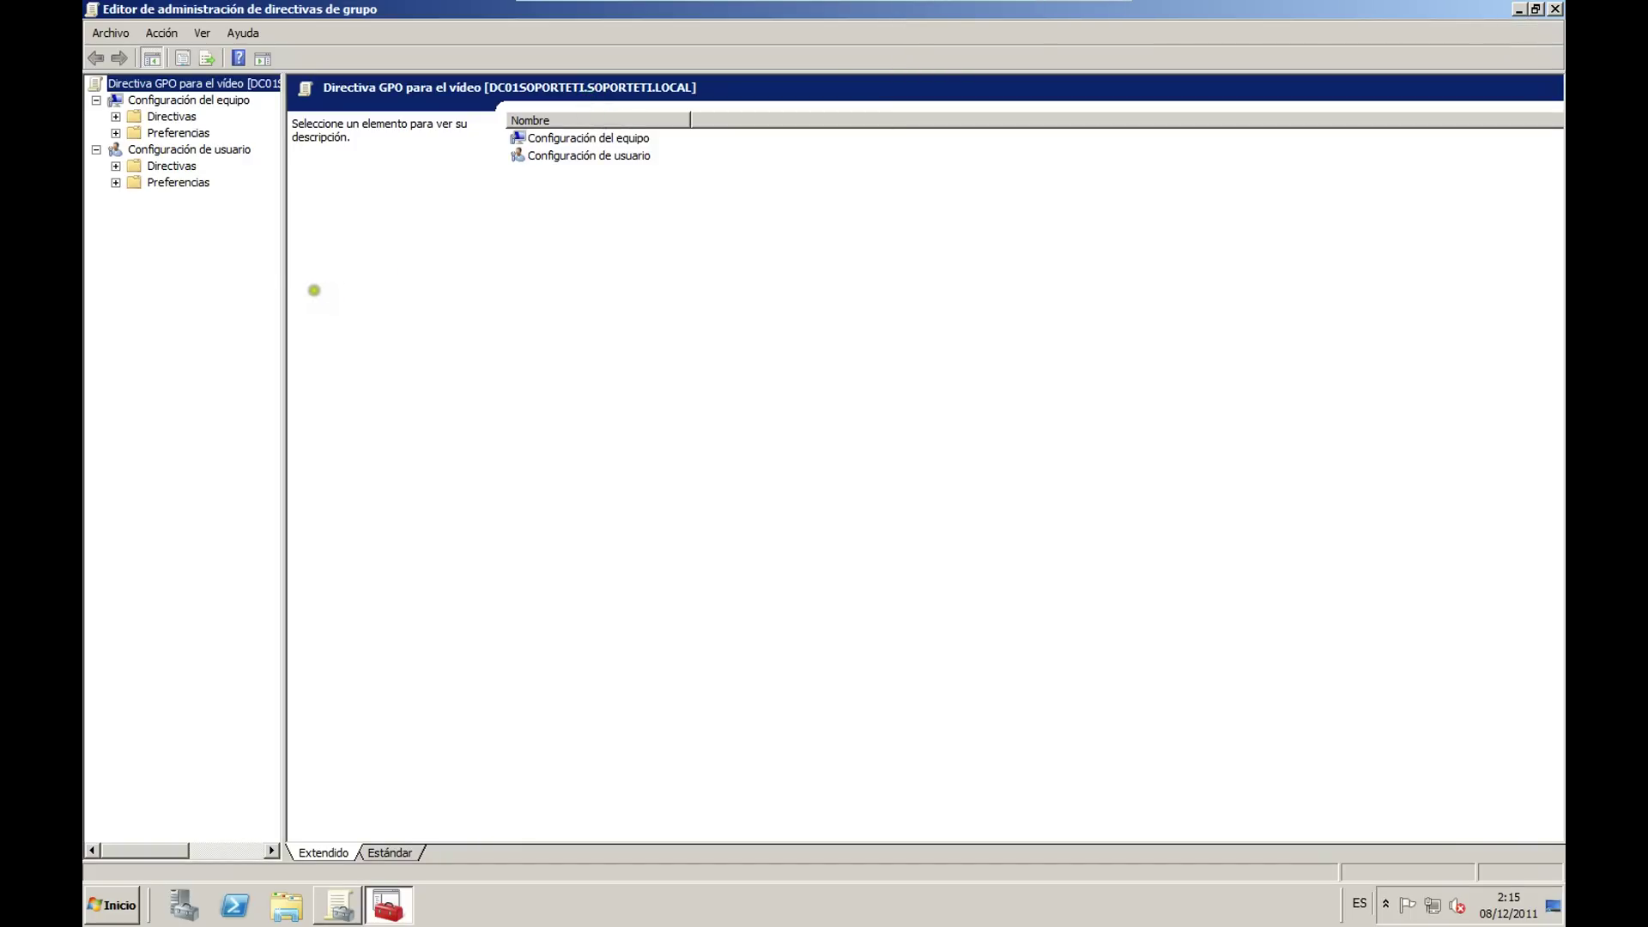
{"action": "left_click_drag", "start_coordinate": [283, 274], "coordinate": [453, 300]}
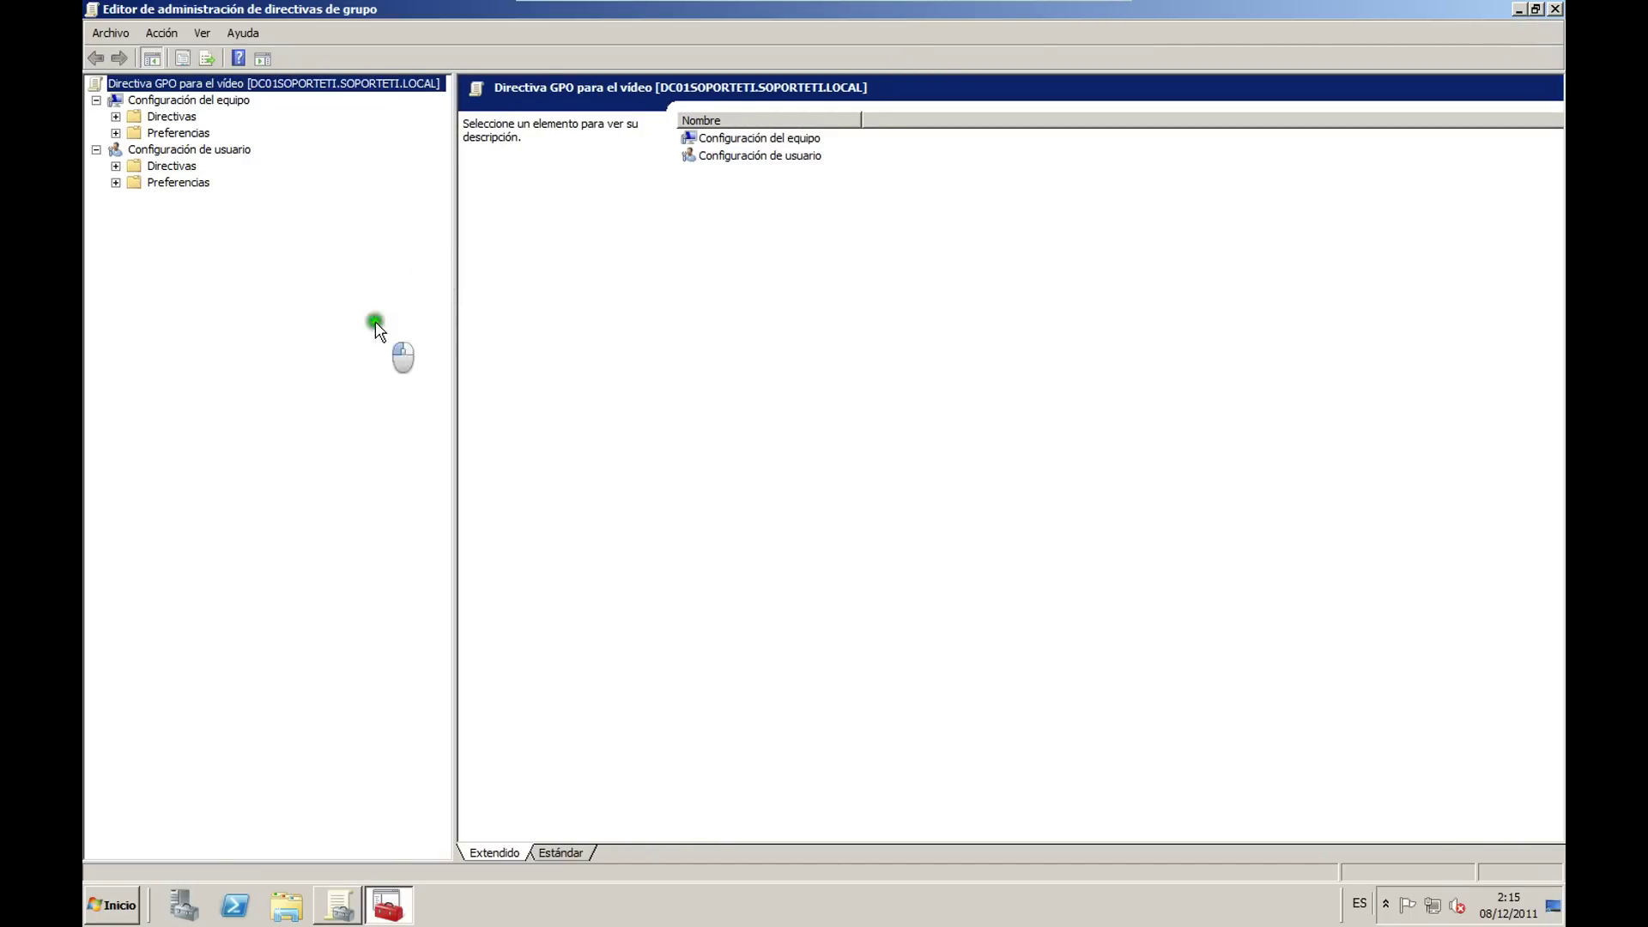
{"action": "left_click", "coordinate": [96, 150]}
{"action": "left_click", "coordinate": [96, 99]}
{"action": "key", "text": "Down"}
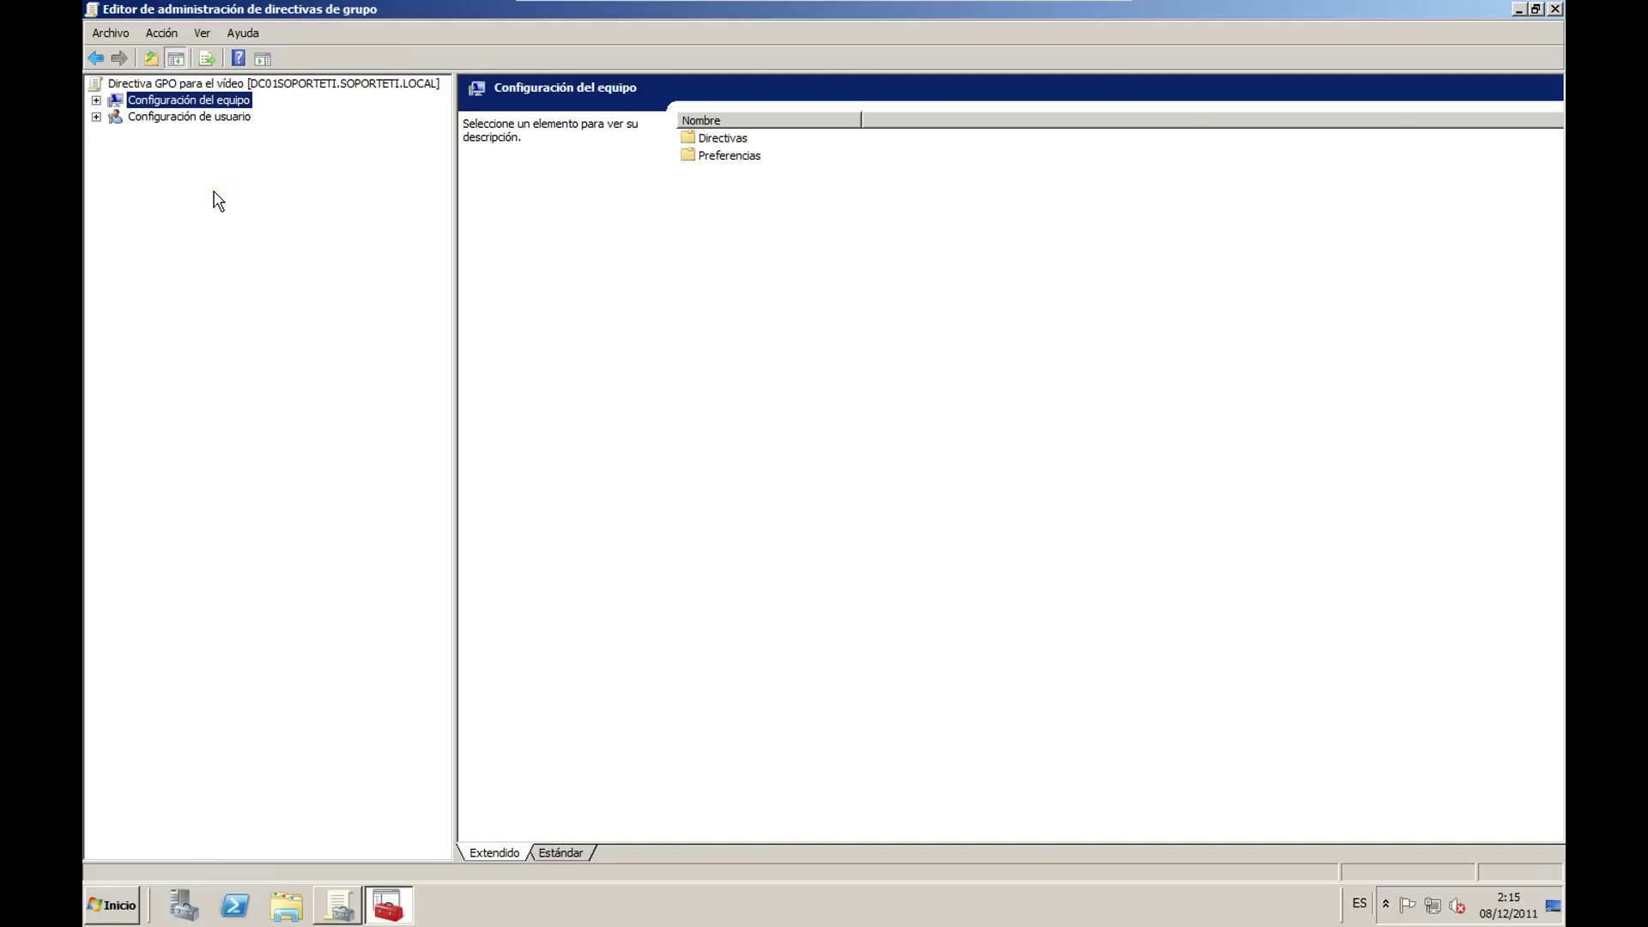
{"action": "left_click", "coordinate": [162, 116]}
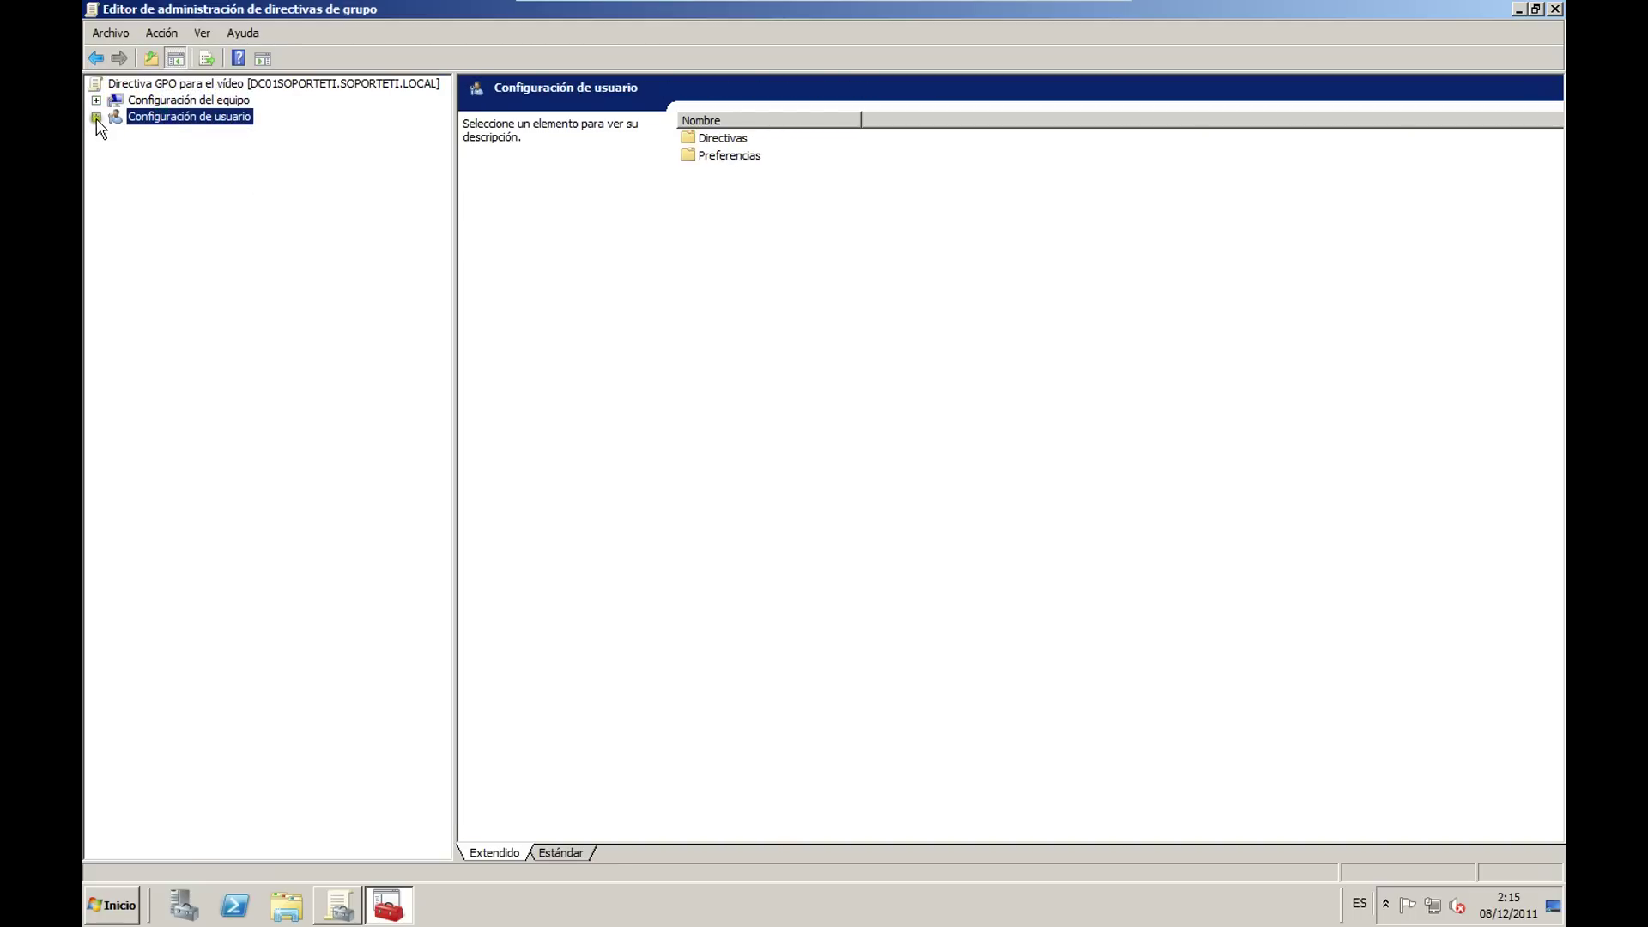
{"action": "left_click", "coordinate": [96, 116]}
{"action": "left_click", "coordinate": [96, 100]}
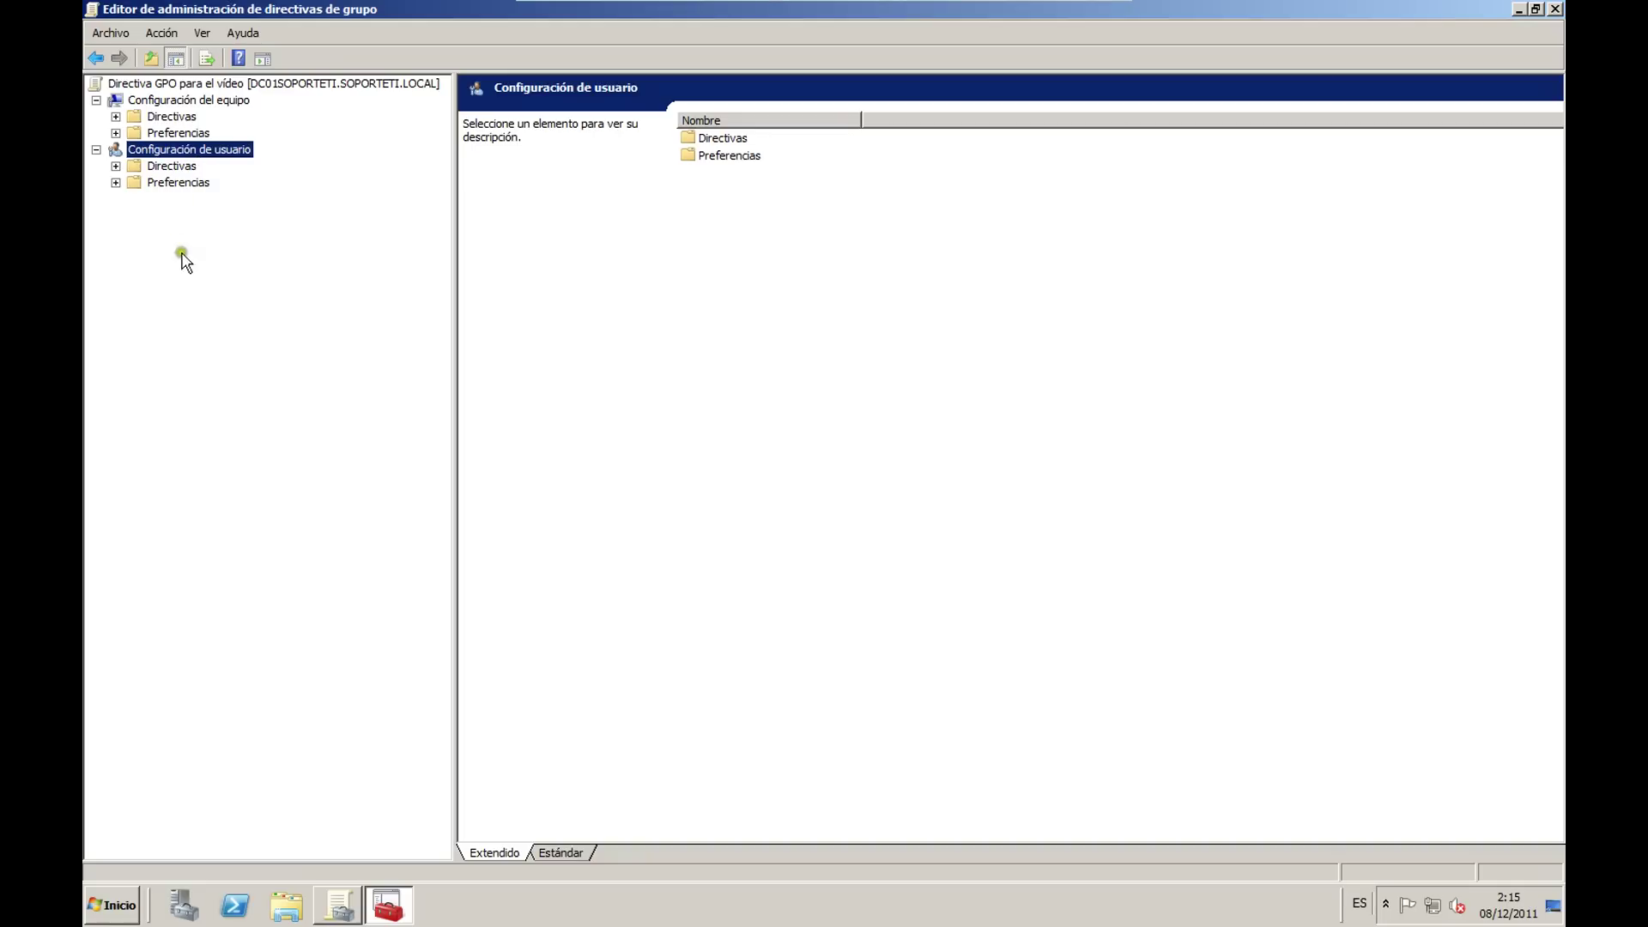
Step: Expand Directivas and Preferencias under Configuración de usuario
{"action": "left_click", "coordinate": [184, 101]}
{"action": "left_click", "coordinate": [176, 148]}
{"action": "left_click", "coordinate": [183, 99]}
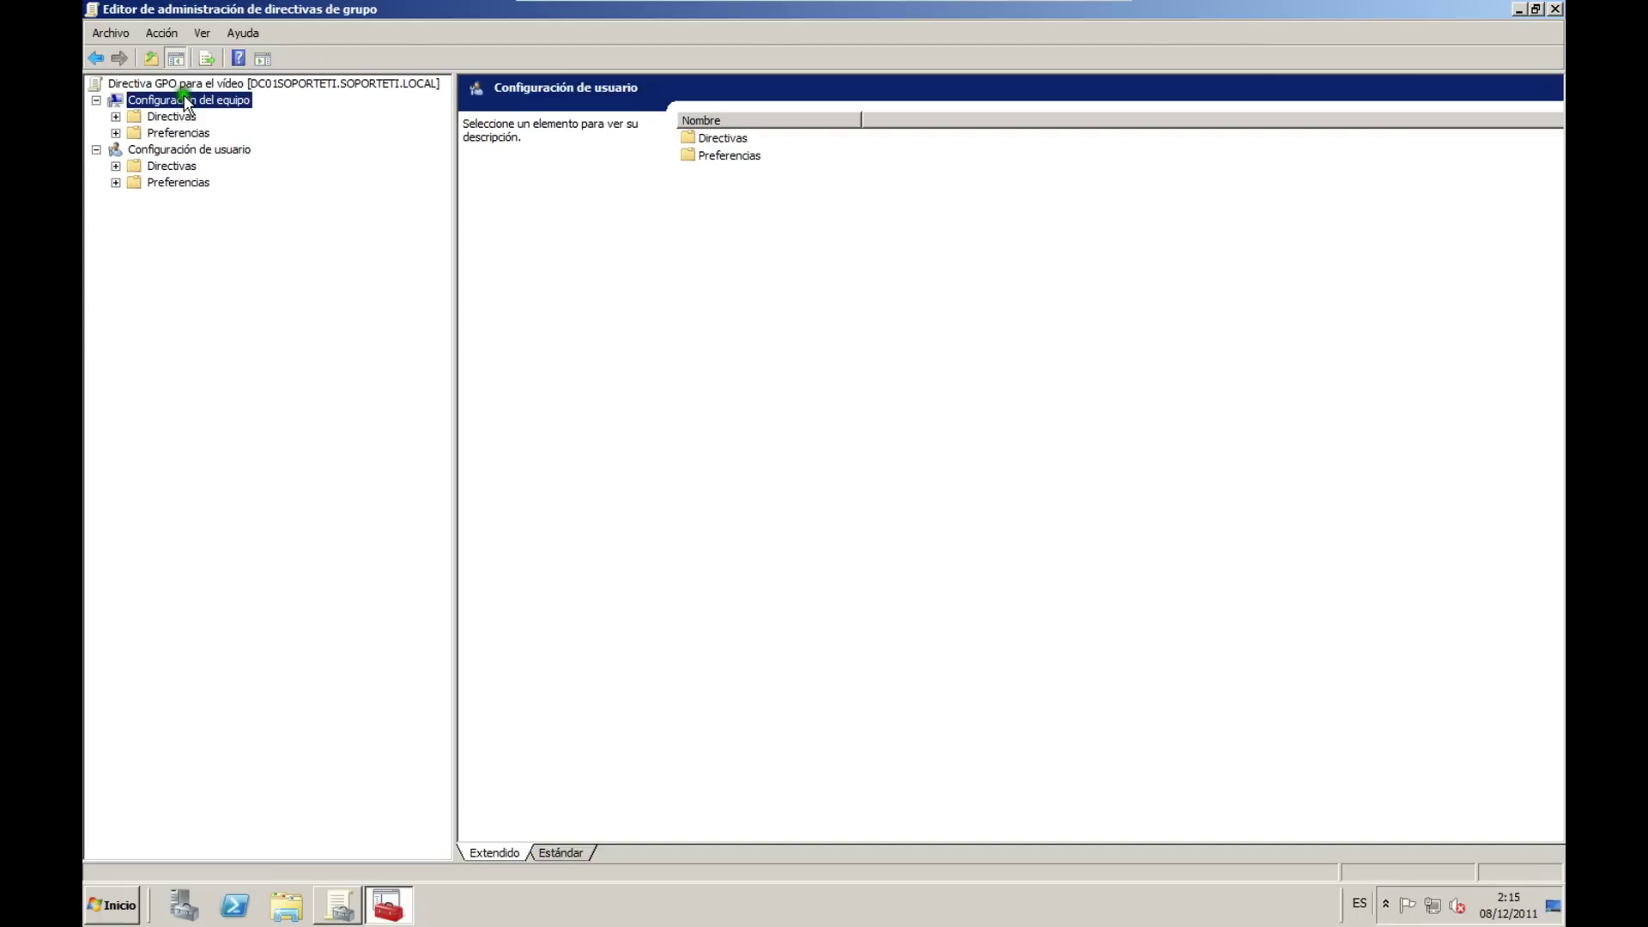
{"action": "left_click", "coordinate": [174, 150]}
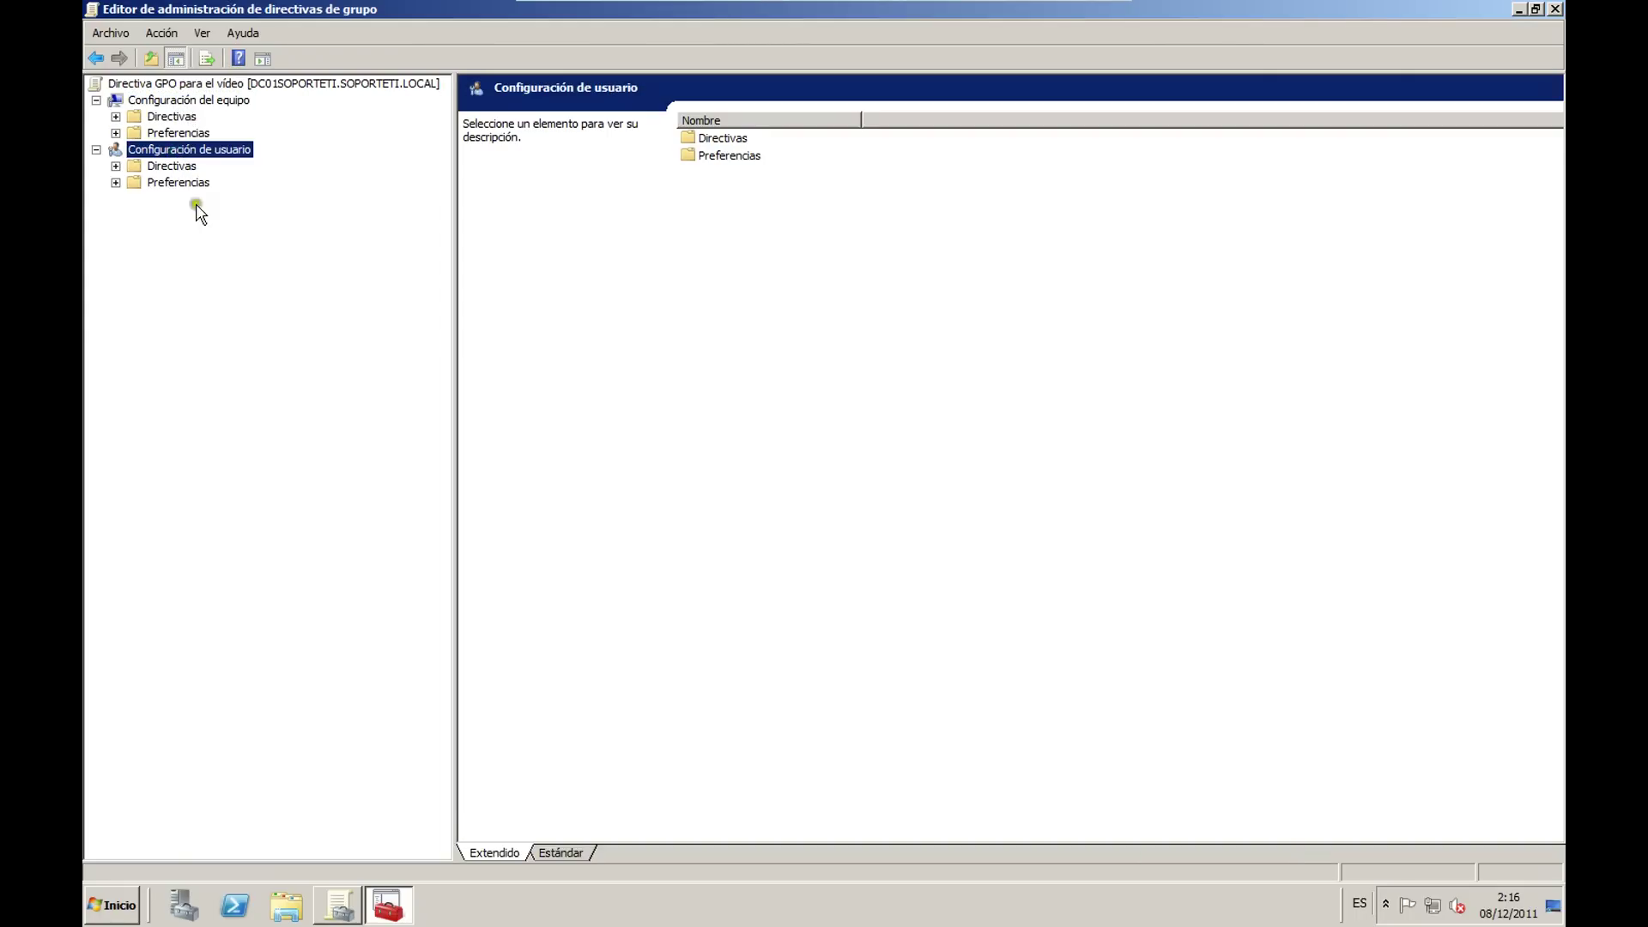
{"action": "left_click", "coordinate": [116, 166]}
{"action": "left_click", "coordinate": [116, 232]}
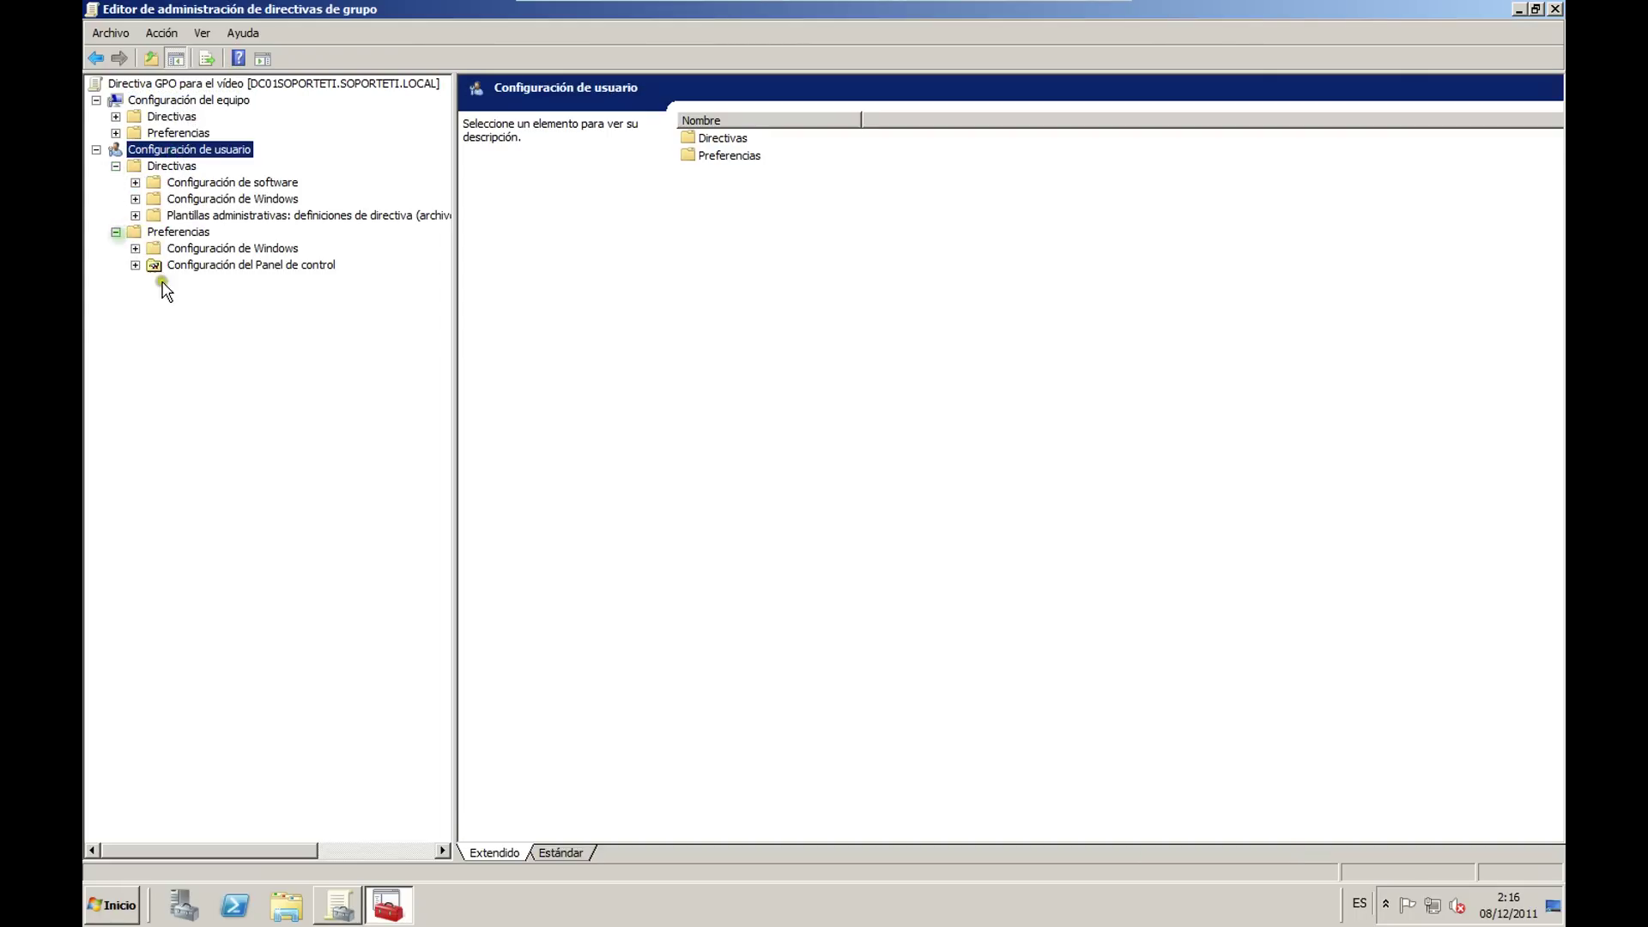
Step: Browse the Internet Explorer policies under Plantillas administrativas > Componentes de Windows in Estándar view
{"action": "left_click", "coordinate": [135, 248]}
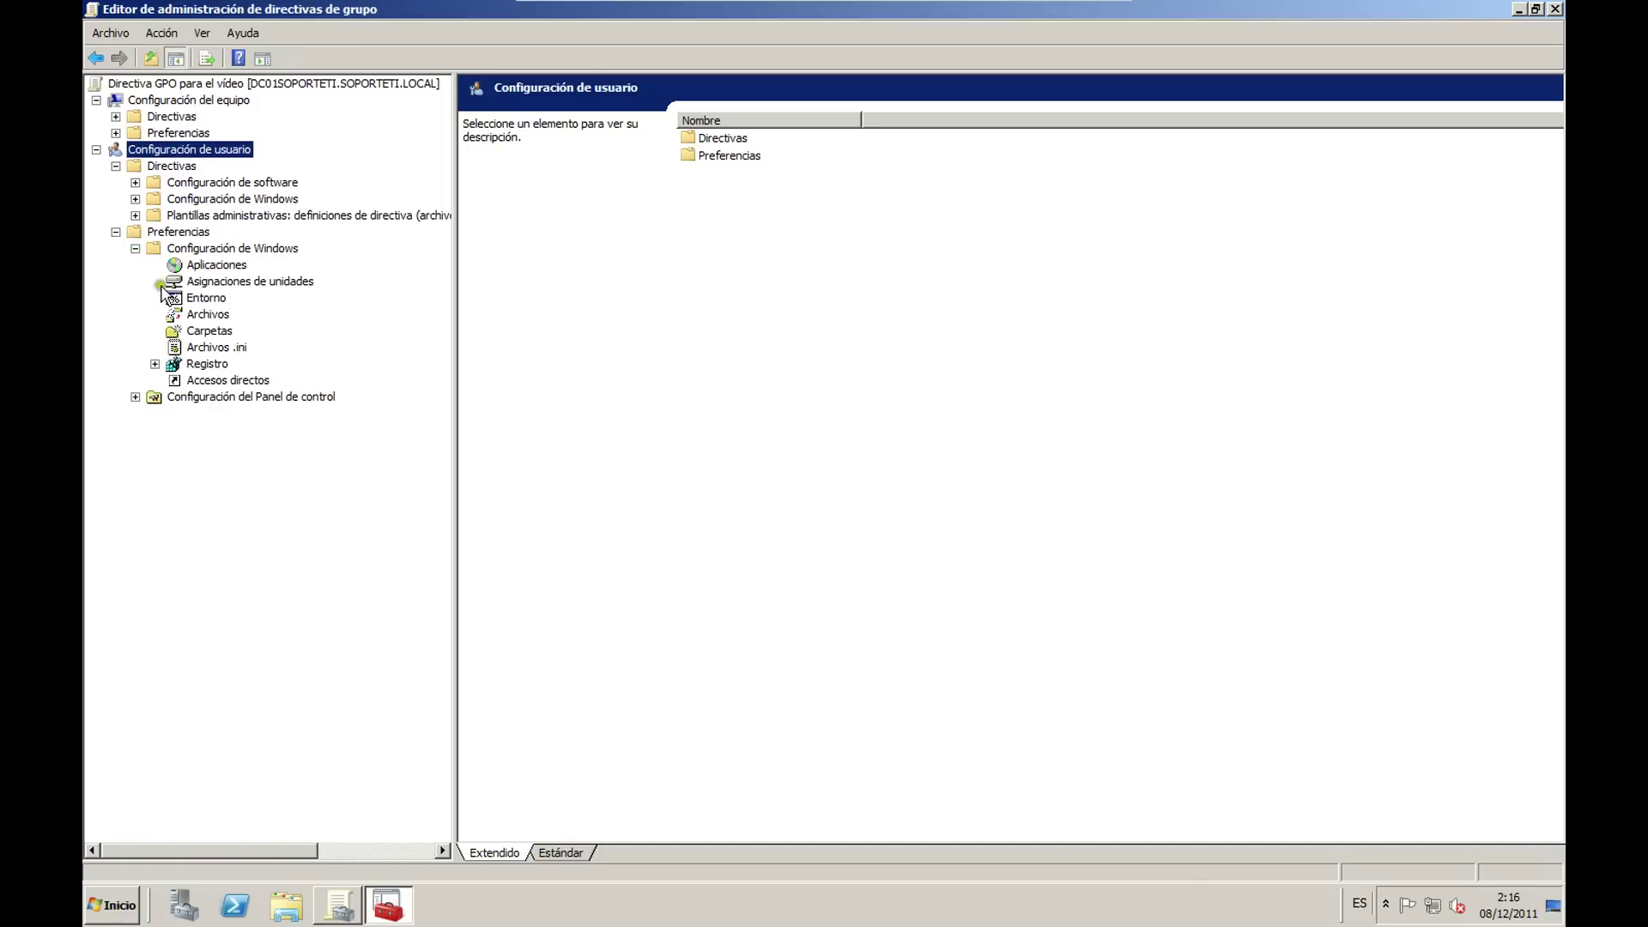
{"action": "left_click", "coordinate": [135, 248]}
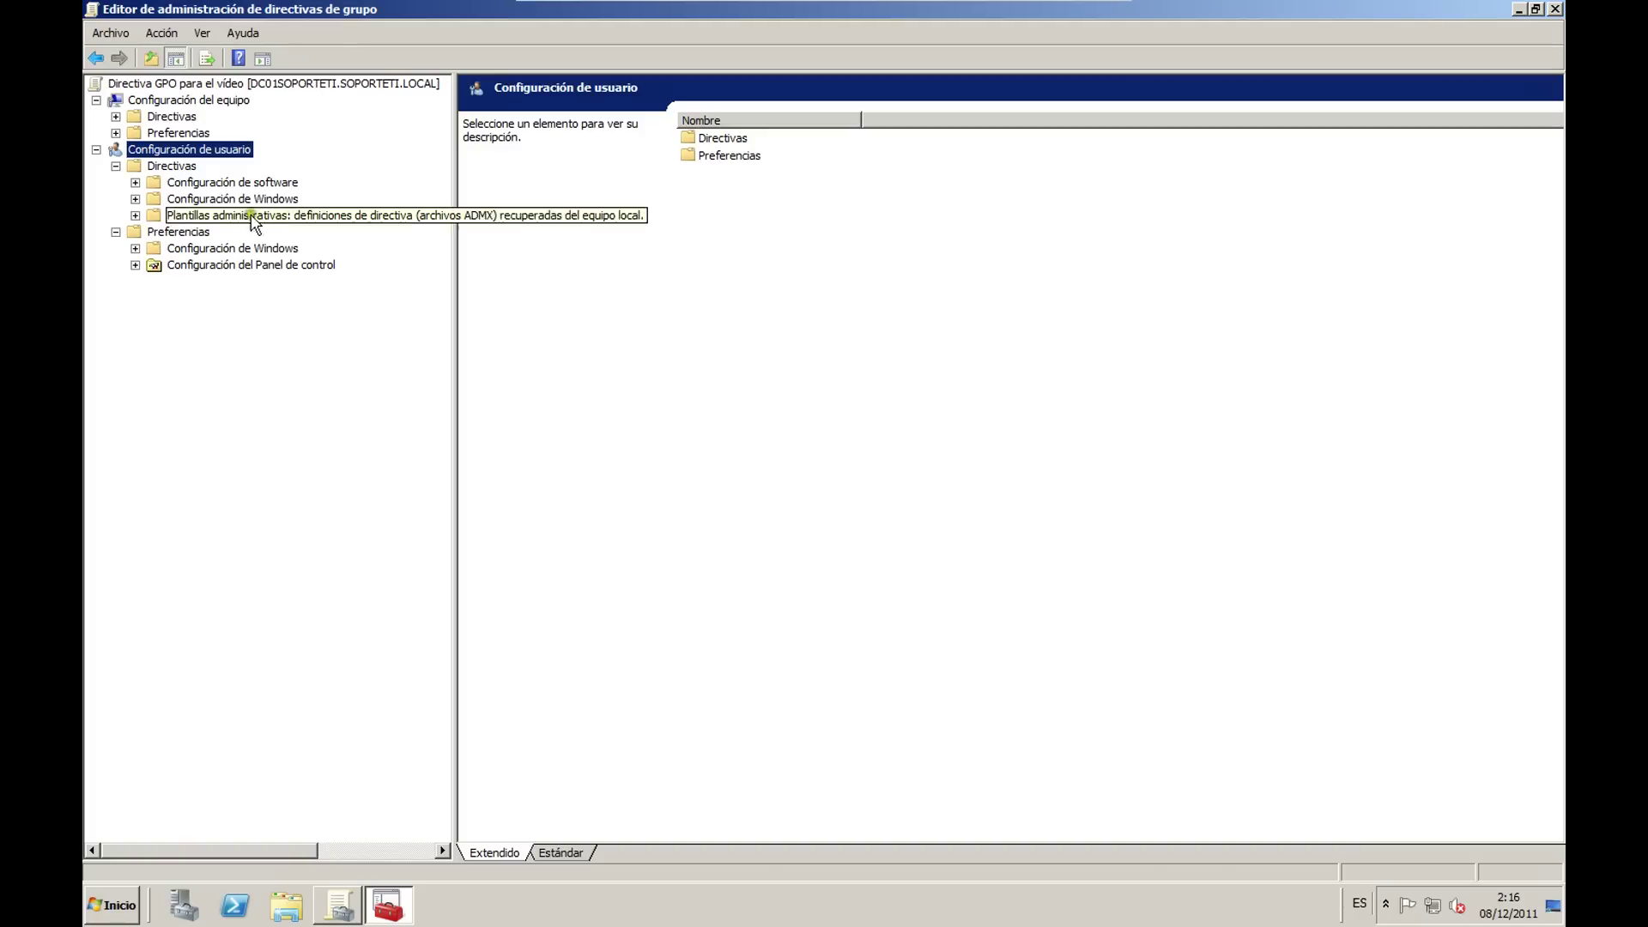
{"action": "left_click", "coordinate": [134, 215]}
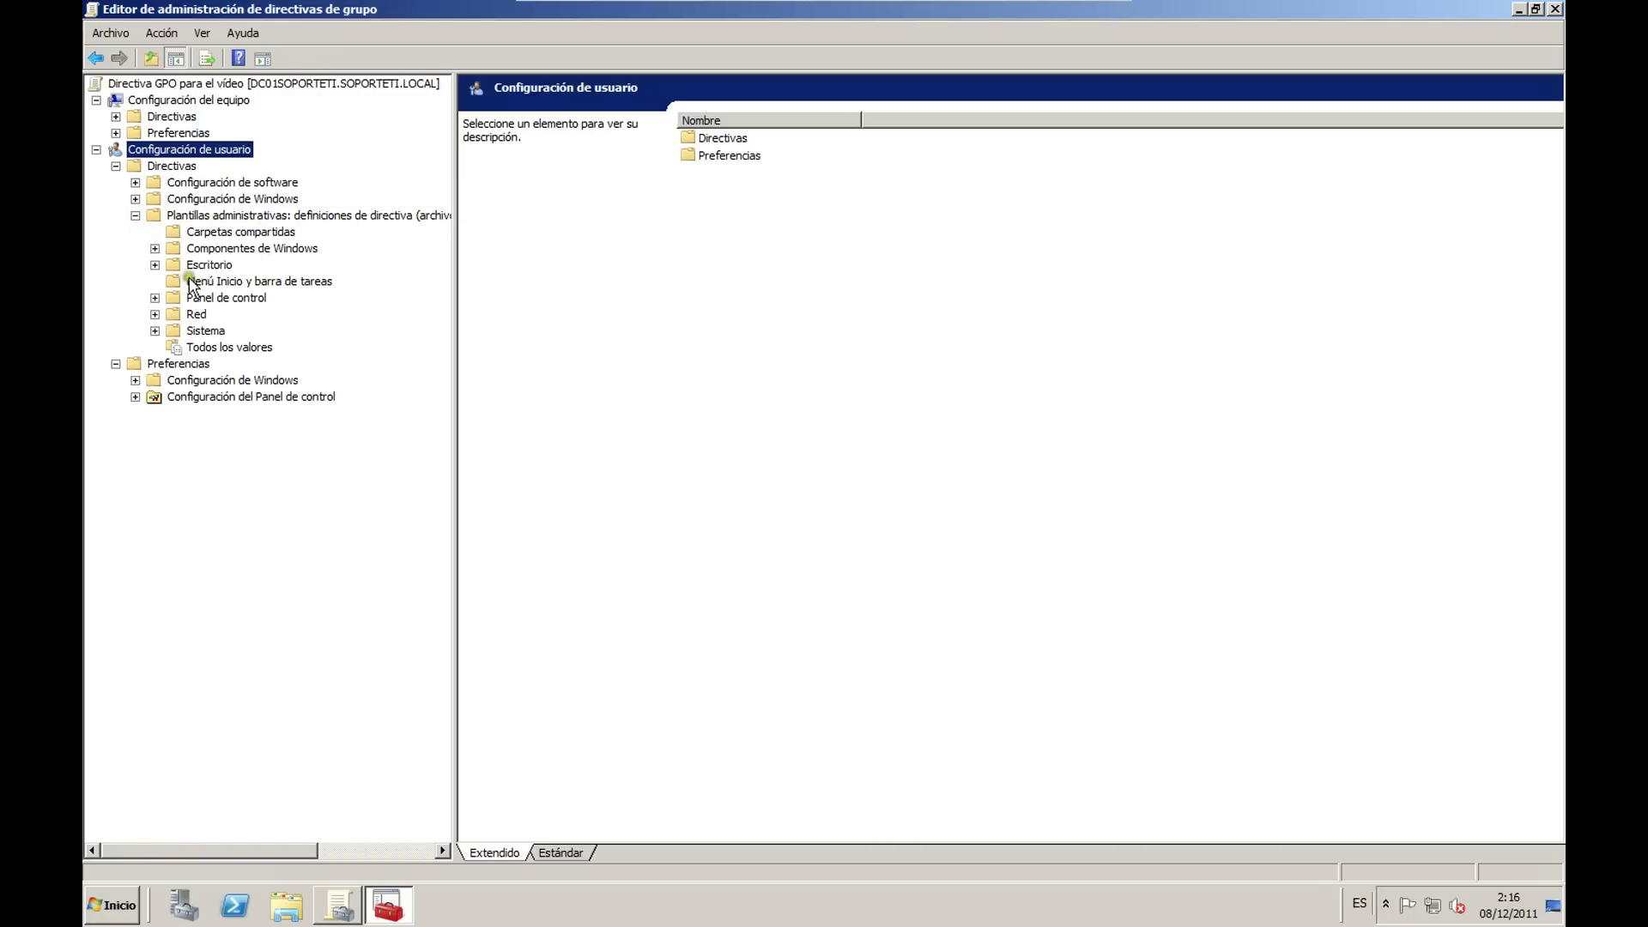
{"action": "left_click", "coordinate": [155, 248]}
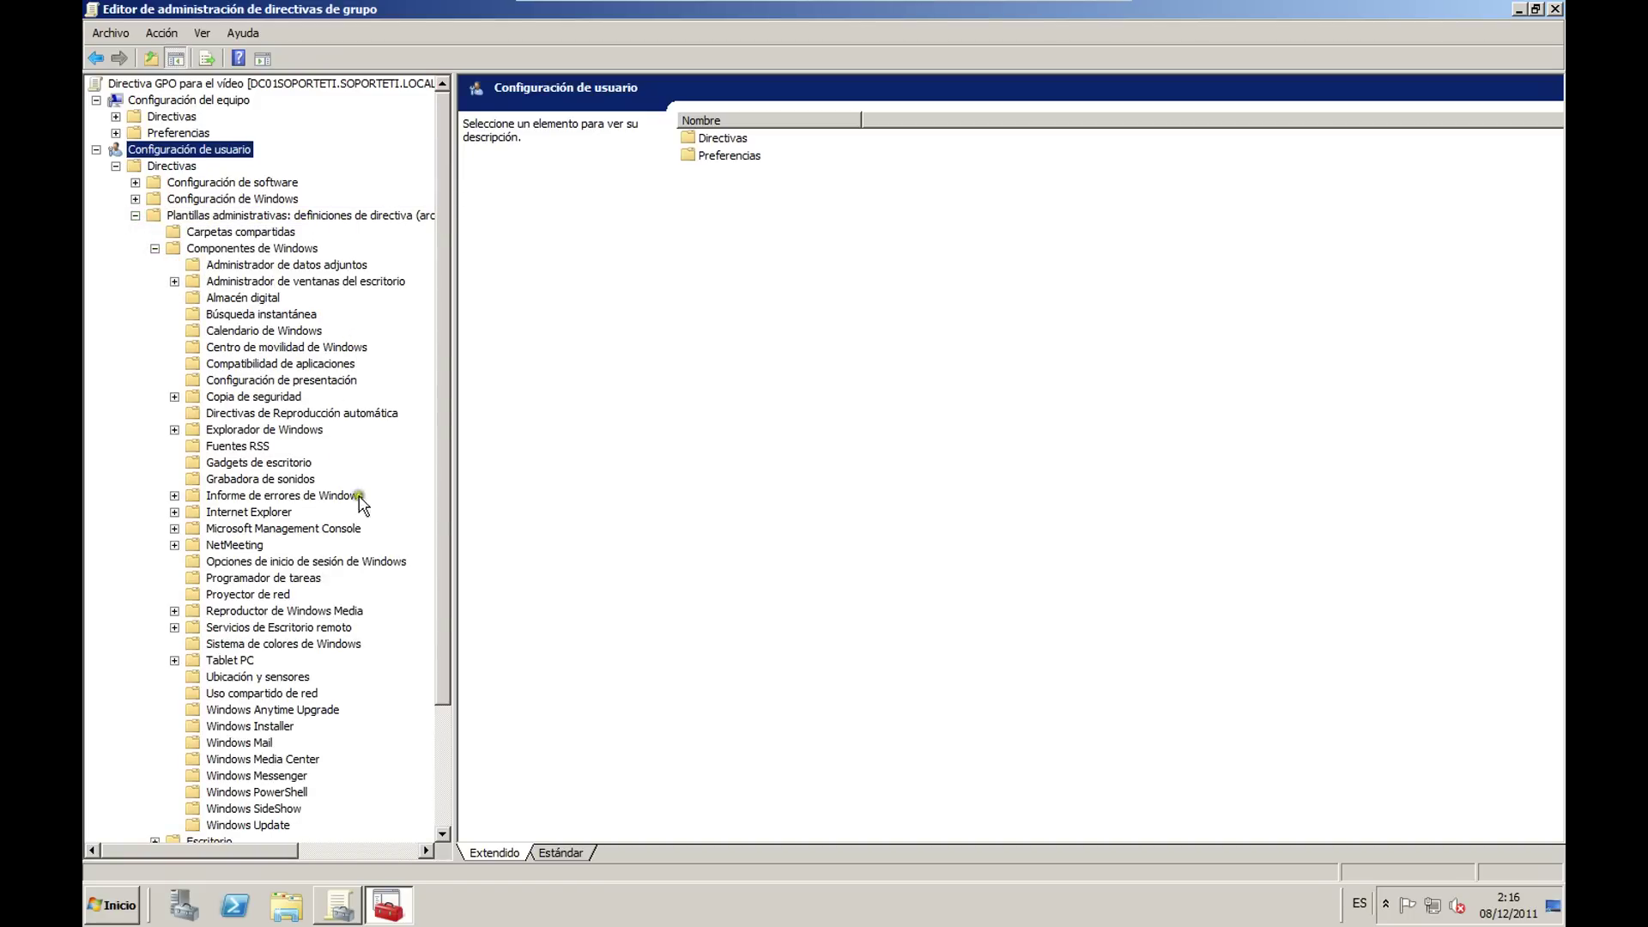
{"action": "left_click", "coordinate": [283, 513]}
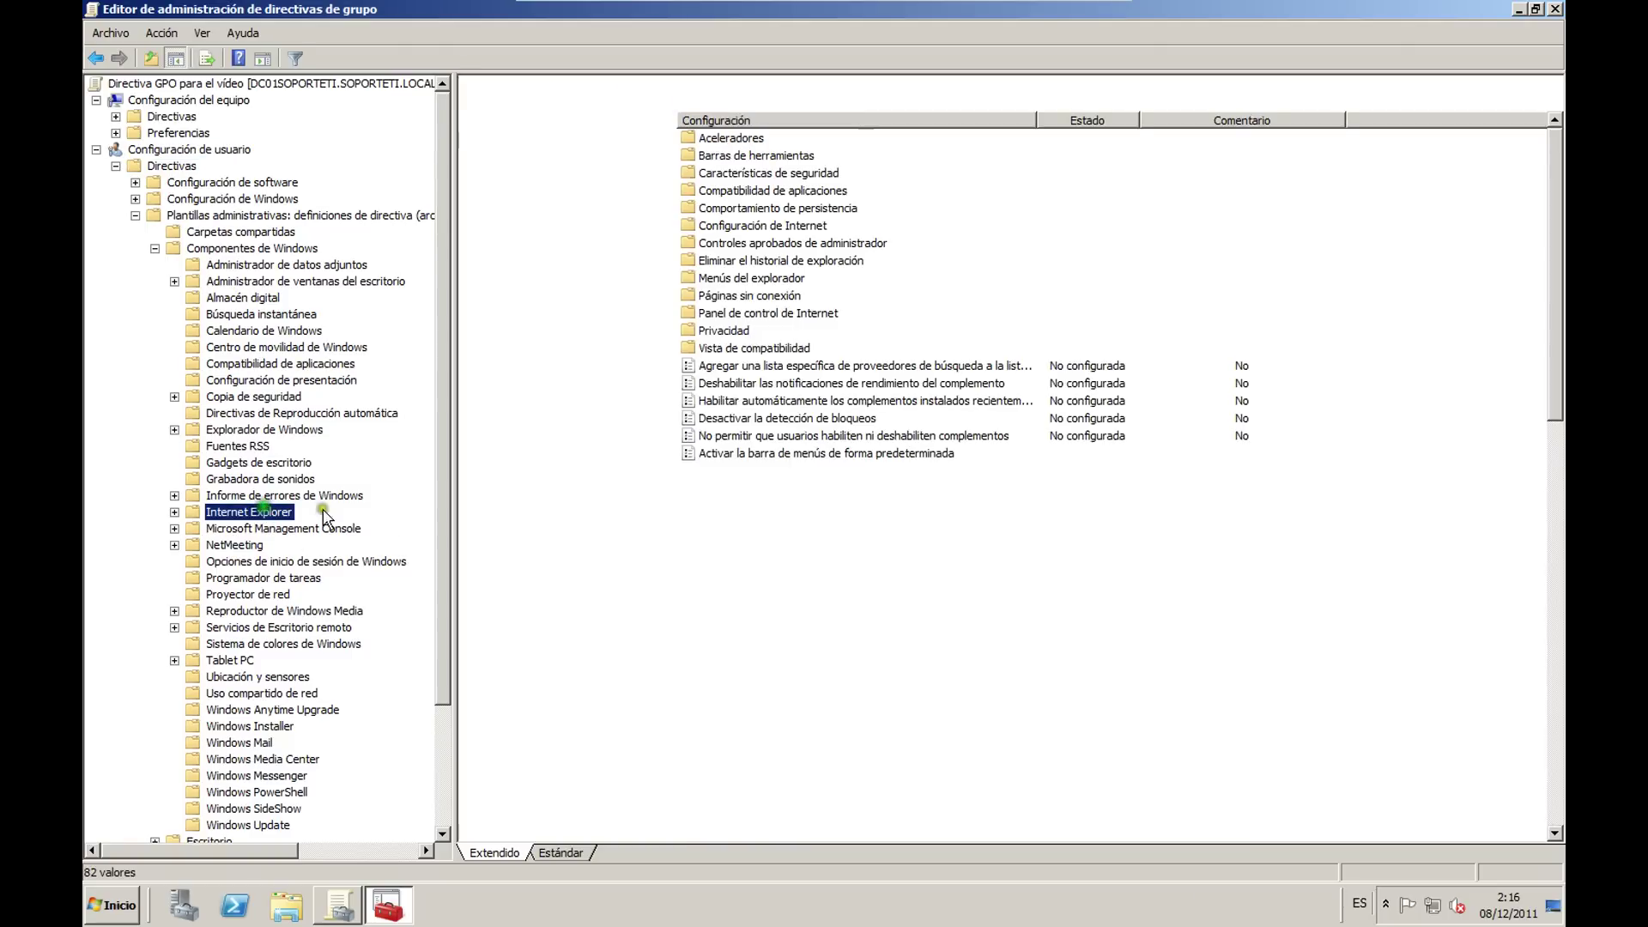
{"action": "left_click", "coordinate": [562, 852]}
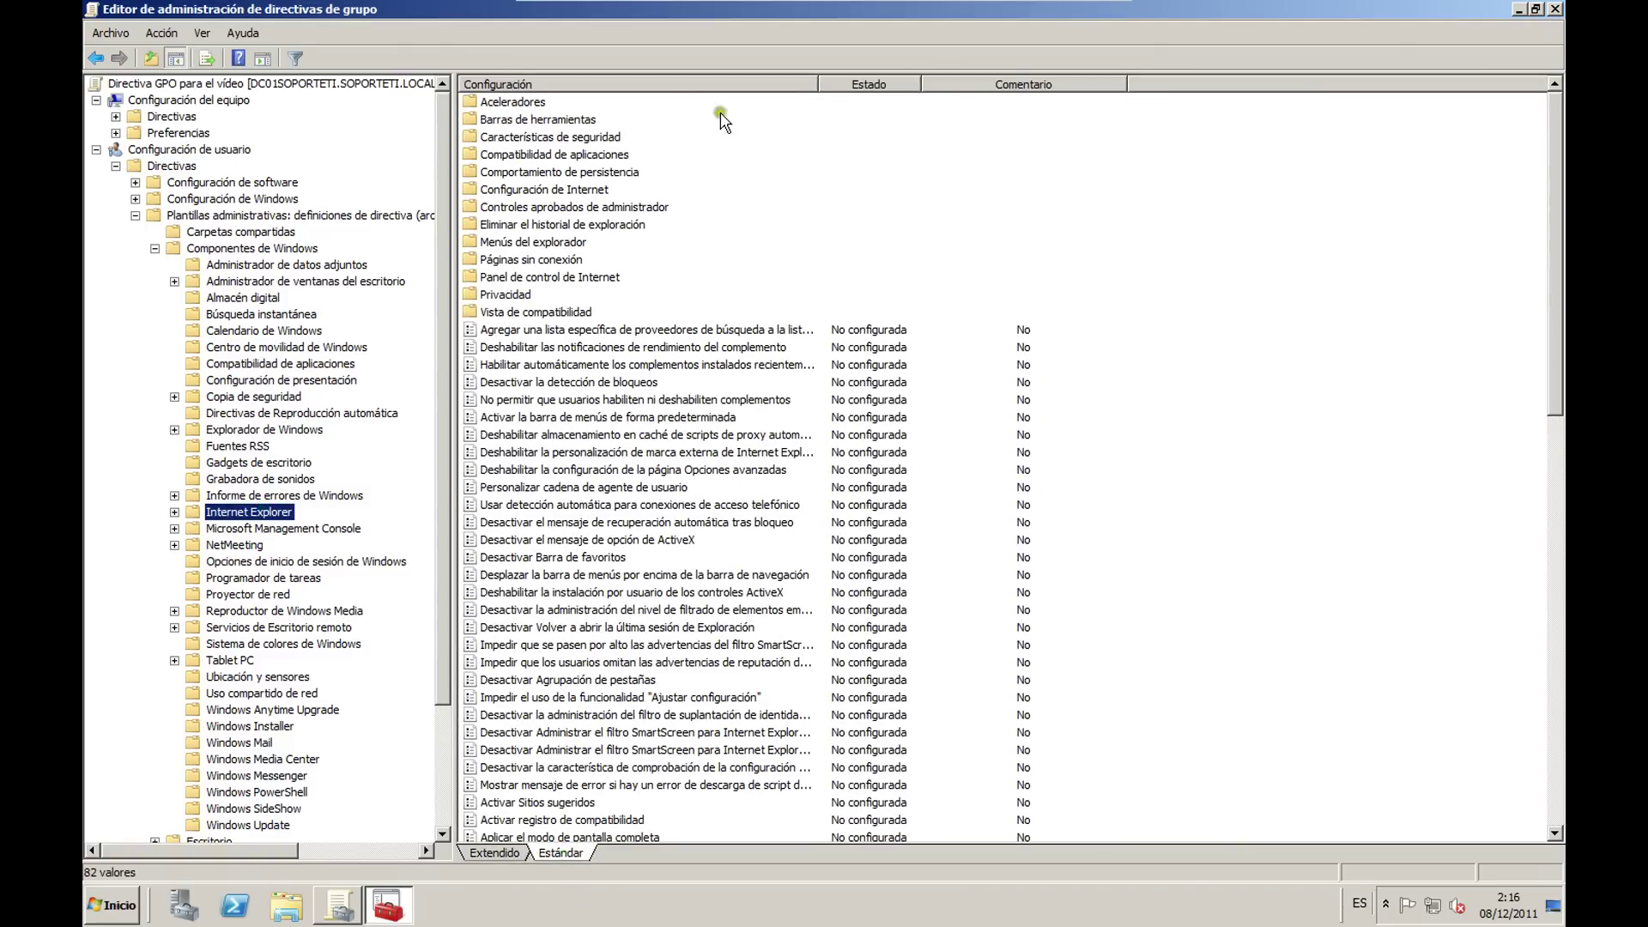
{"action": "left_click_drag", "start_coordinate": [818, 83], "coordinate": [970, 83]}
{"action": "left_click", "coordinate": [756, 417]}
{"action": "scroll", "coordinate": [828, 381], "scroll_direction": "down", "scroll_amount": 5}
{"action": "scroll", "coordinate": [828, 382], "scroll_direction": "down", "scroll_amount": 7}
{"action": "scroll", "coordinate": [828, 382], "scroll_direction": "up", "scroll_amount": 3}
Step: Collapse Plantillas administrativas and show the user's Directivas > Configuración de Windows
{"action": "left_click", "coordinate": [136, 214]}
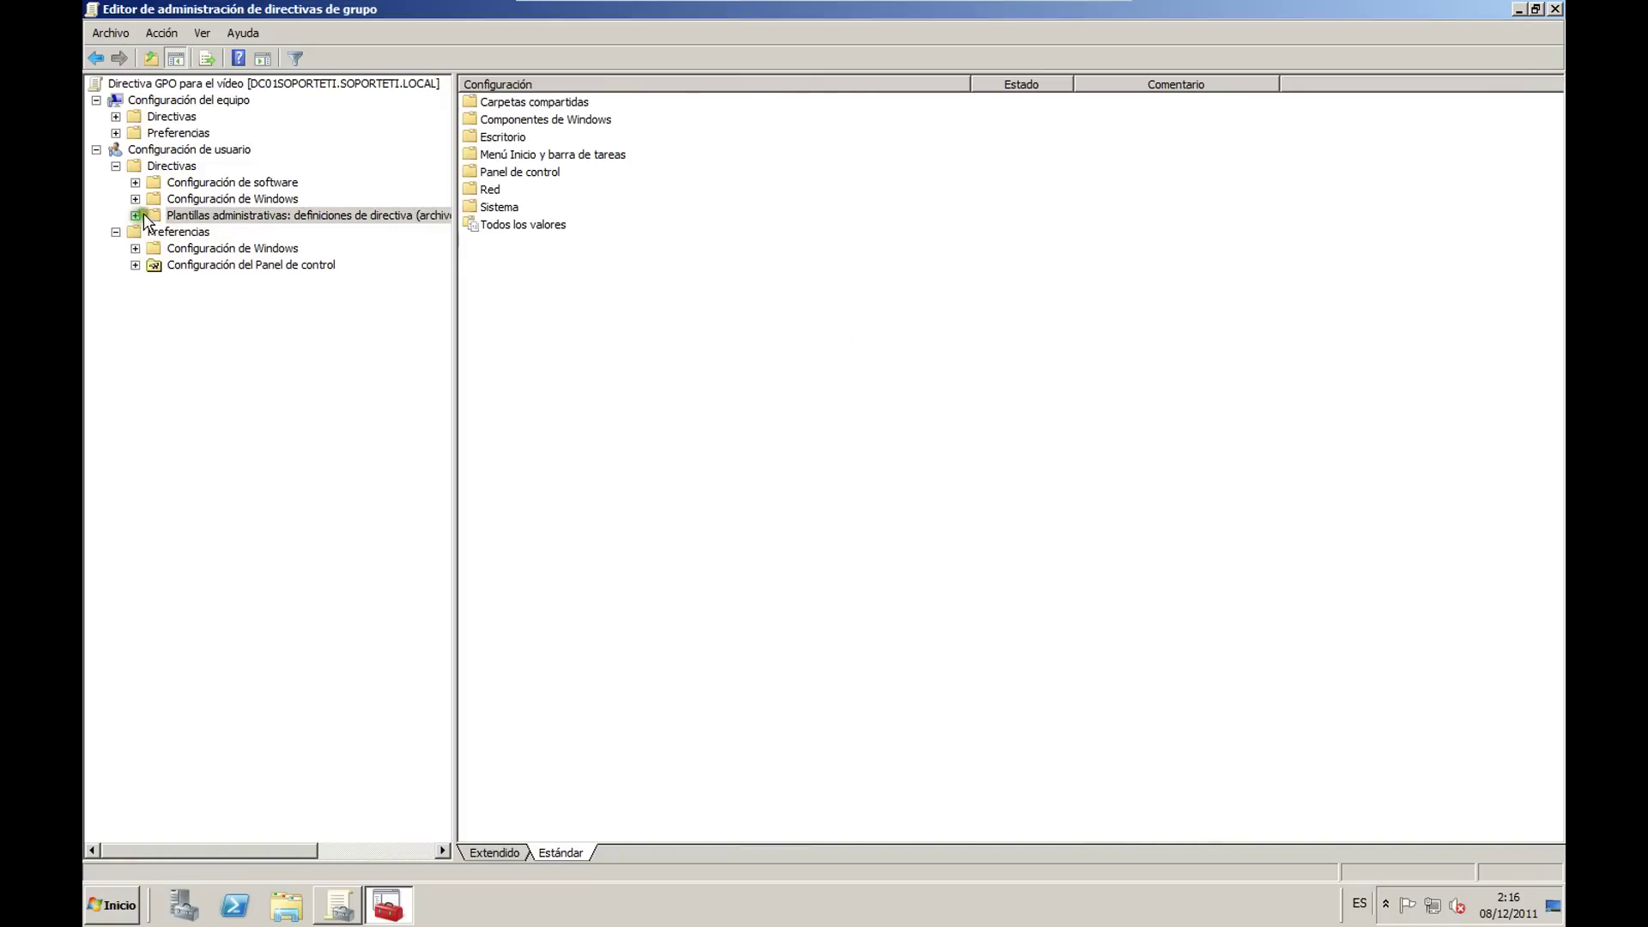
{"action": "left_click", "coordinate": [136, 198]}
{"action": "left_click", "coordinate": [232, 198]}
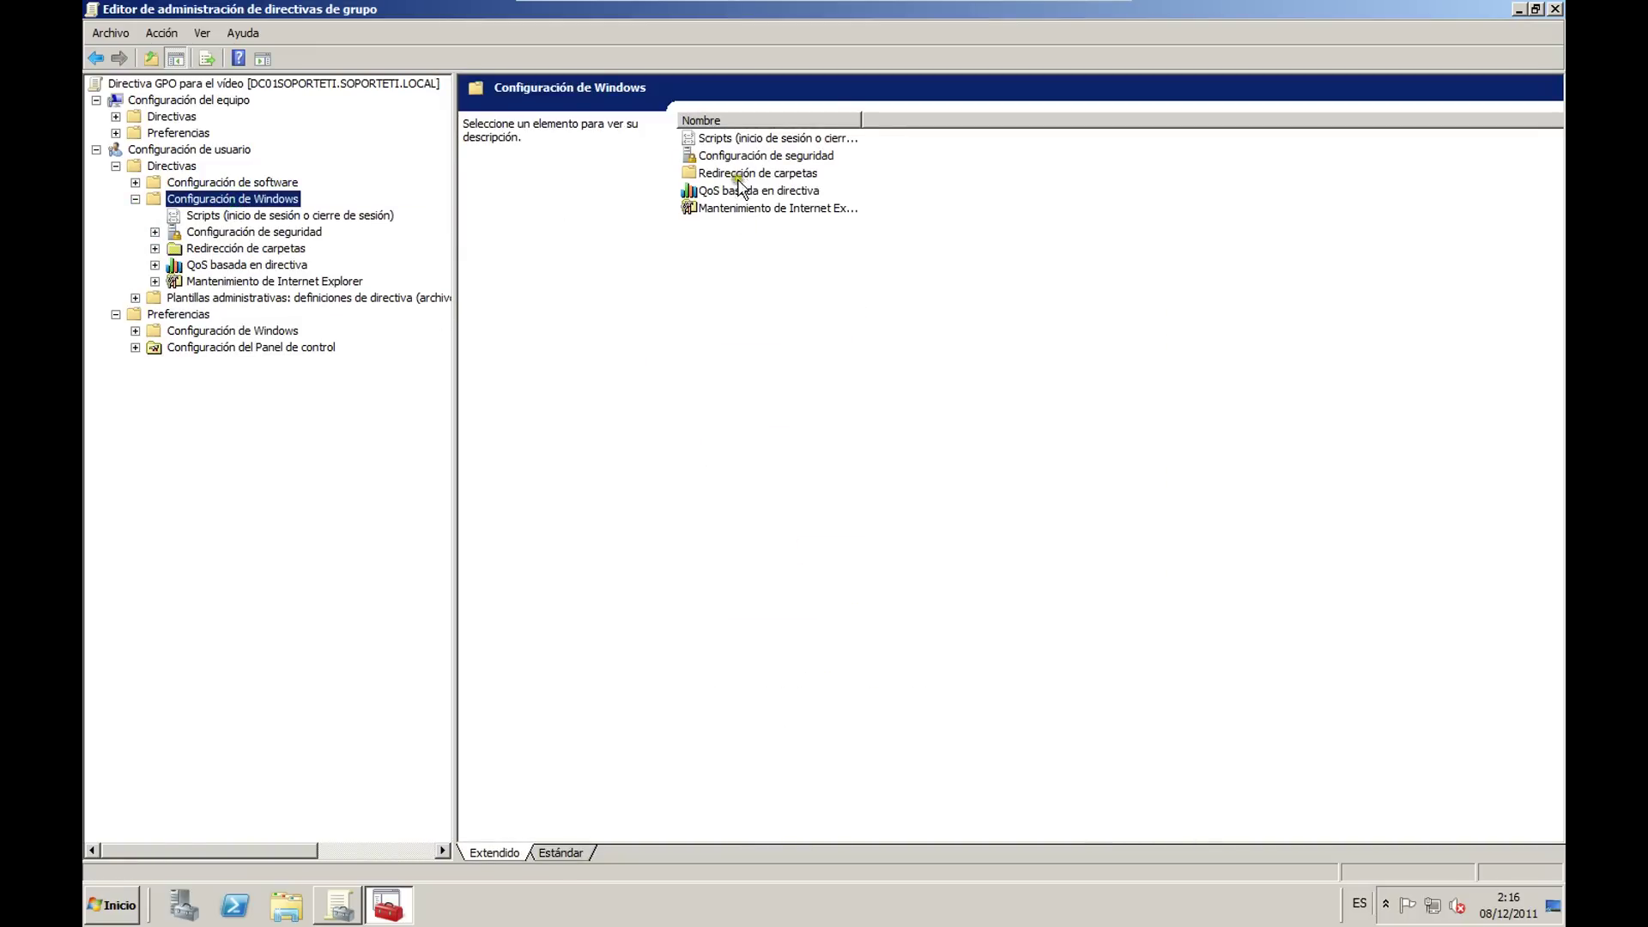
Step: Set Documentos folder redirection to Básico, redirecting everyone's folder to the same location
{"action": "left_click", "coordinate": [561, 852]}
{"action": "left_click_drag", "start_coordinate": [643, 84], "coordinate": [769, 84]}
{"action": "double_click", "coordinate": [556, 137]}
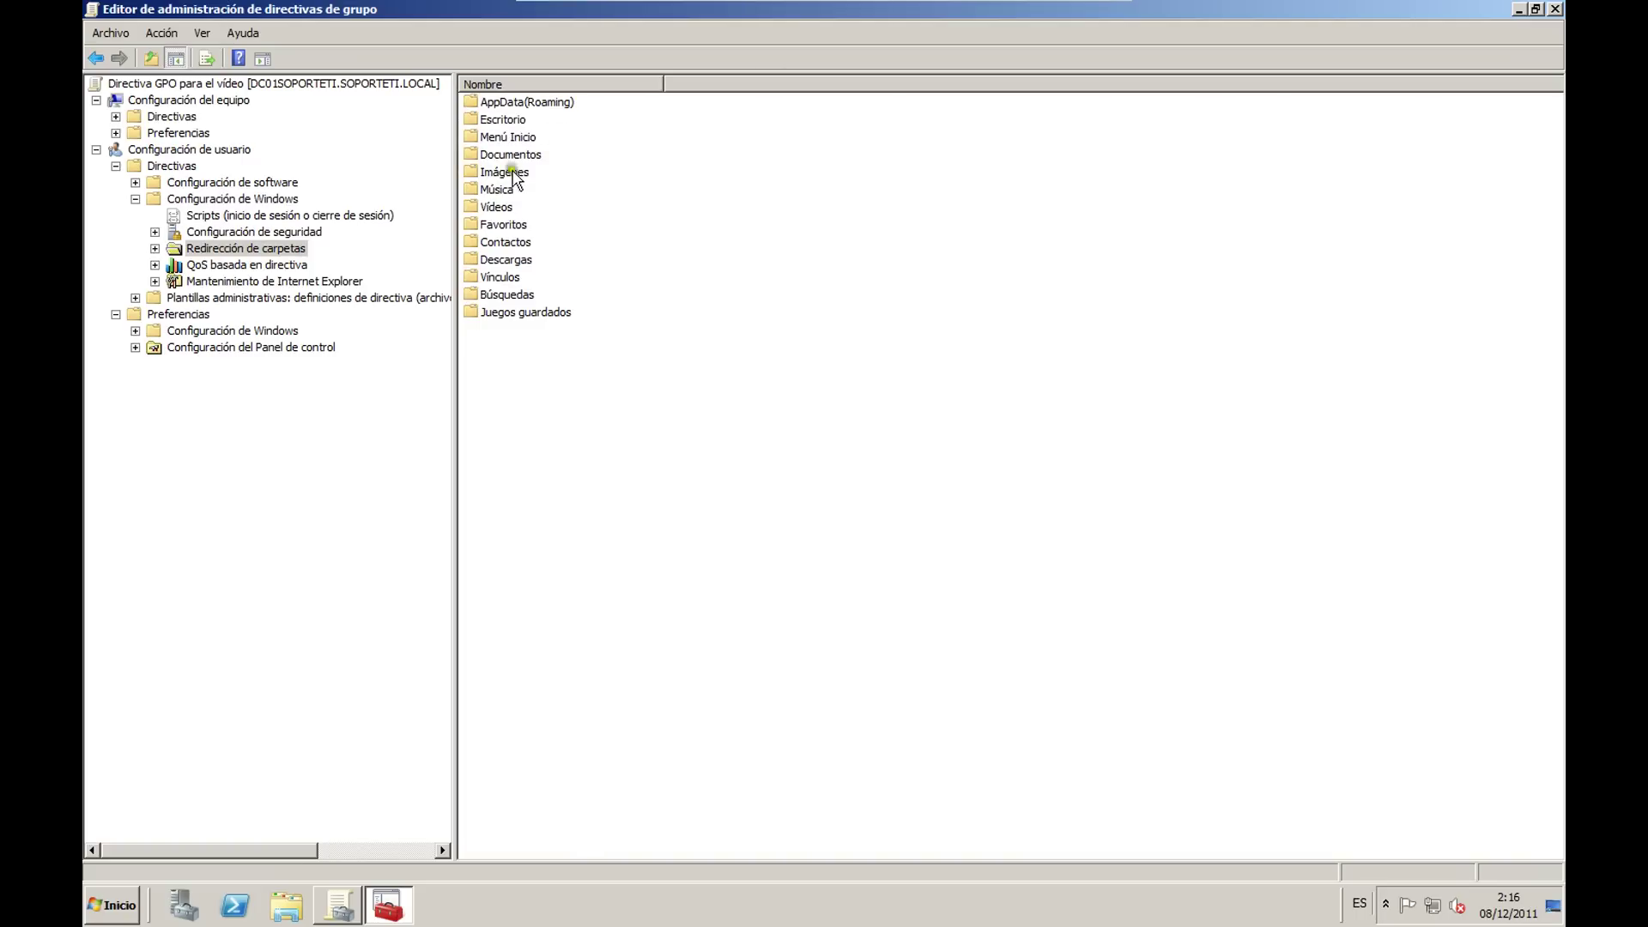
{"action": "right_click", "coordinate": [515, 156]}
{"action": "left_click", "coordinate": [574, 169]}
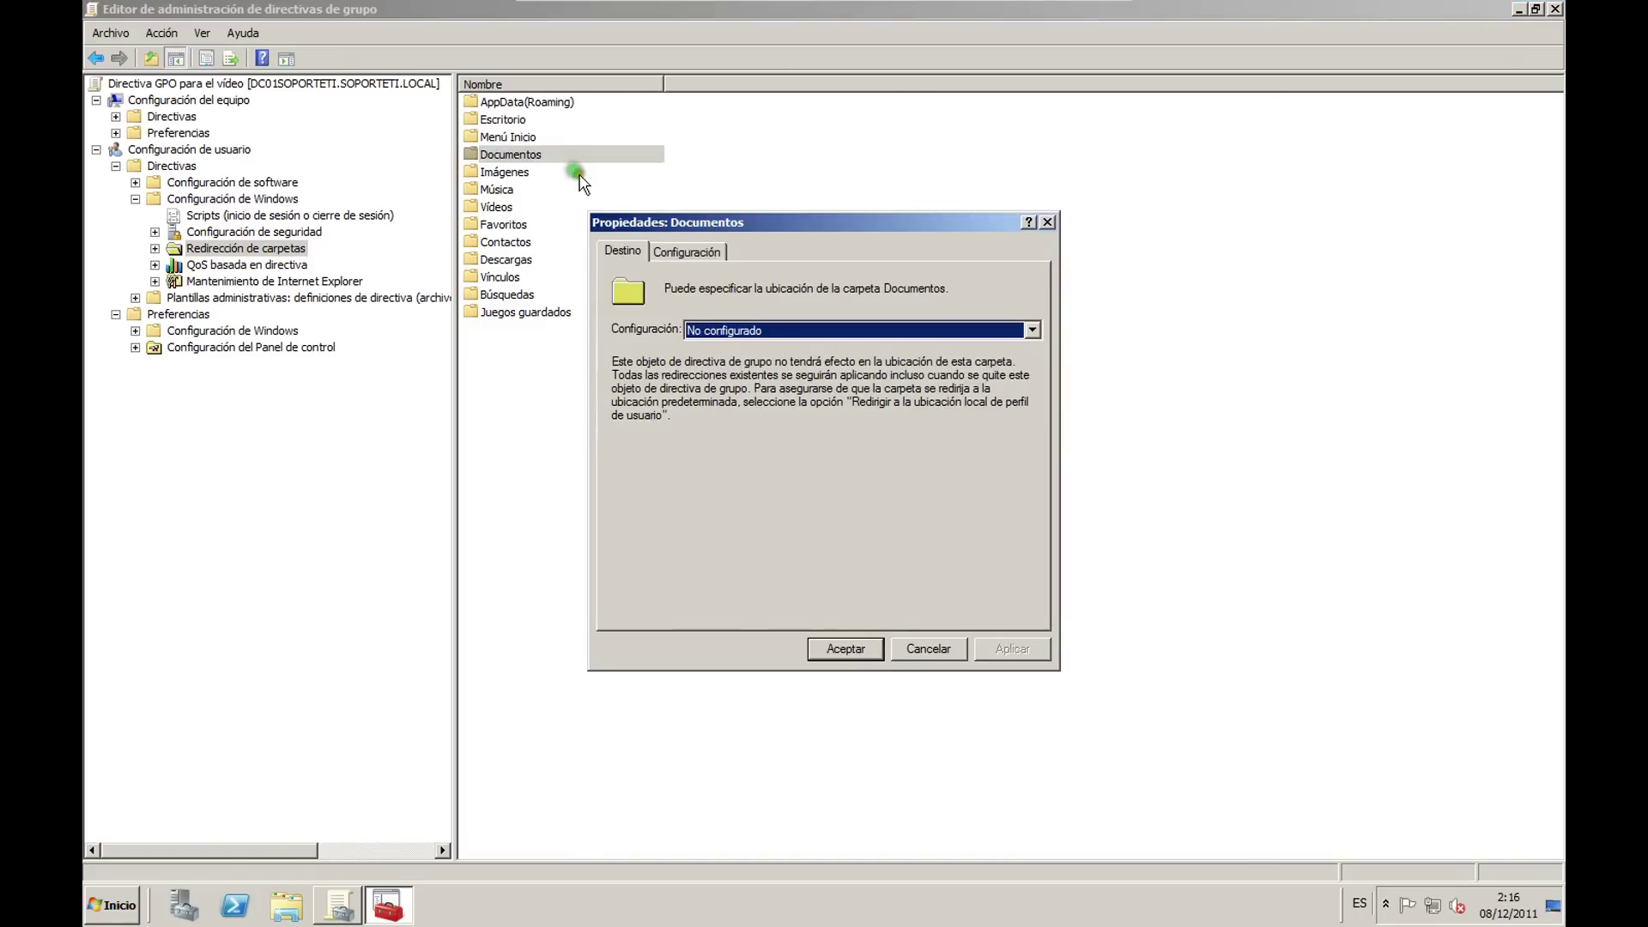
{"action": "left_click", "coordinate": [755, 330]}
{"action": "left_click", "coordinate": [811, 364]}
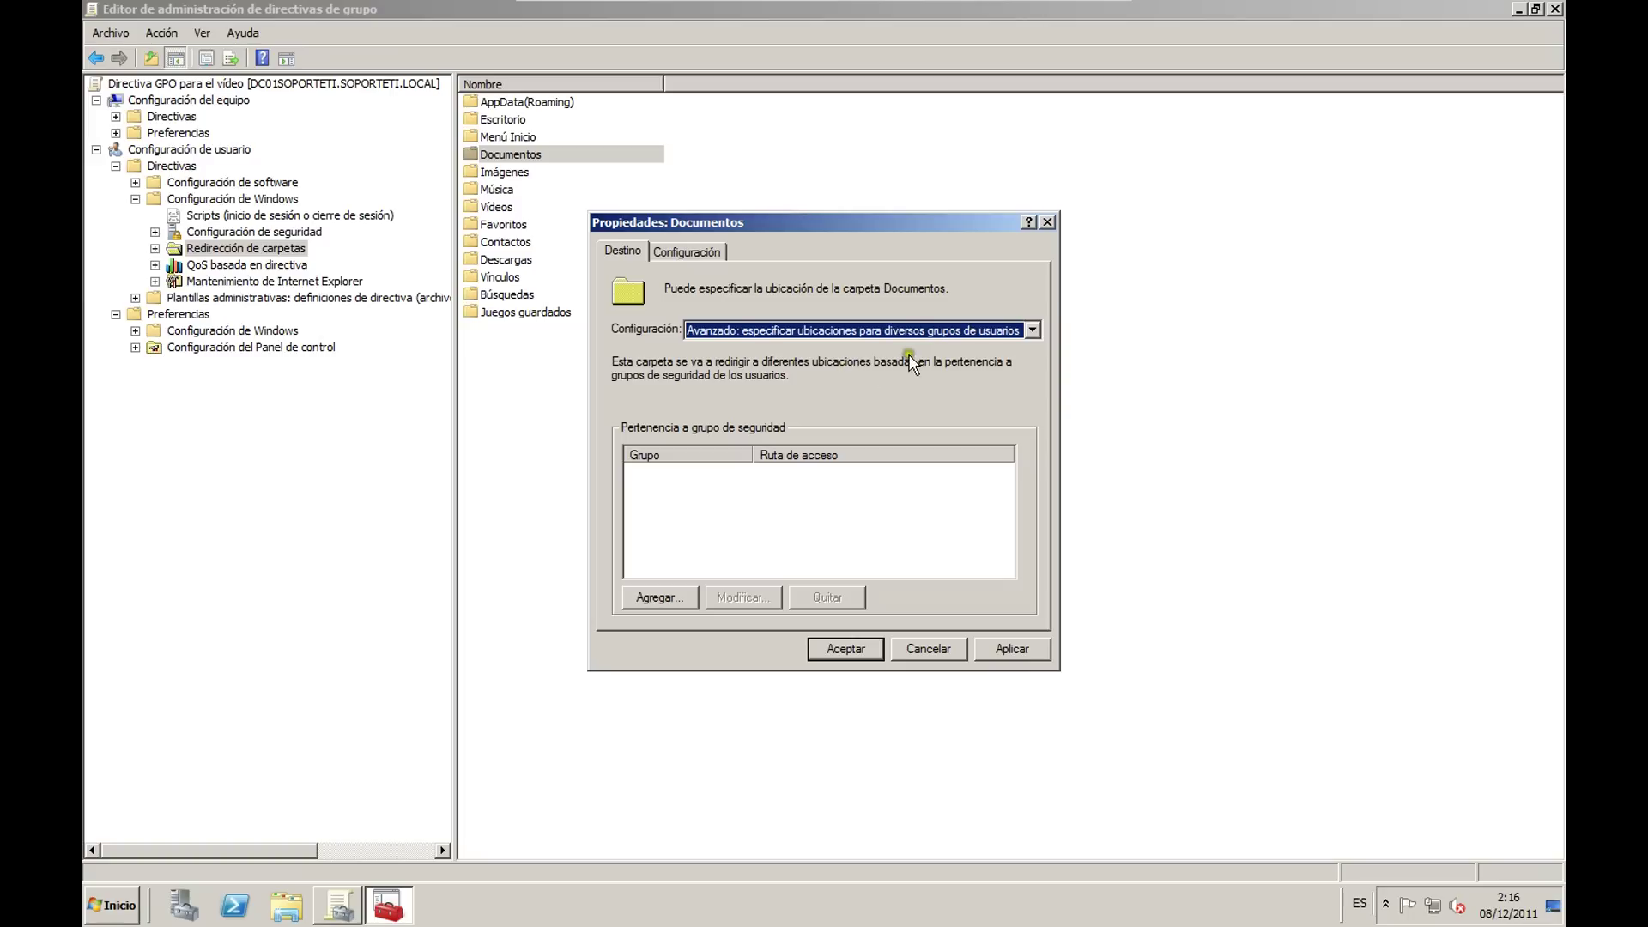
{"action": "left_click", "coordinate": [1013, 331]}
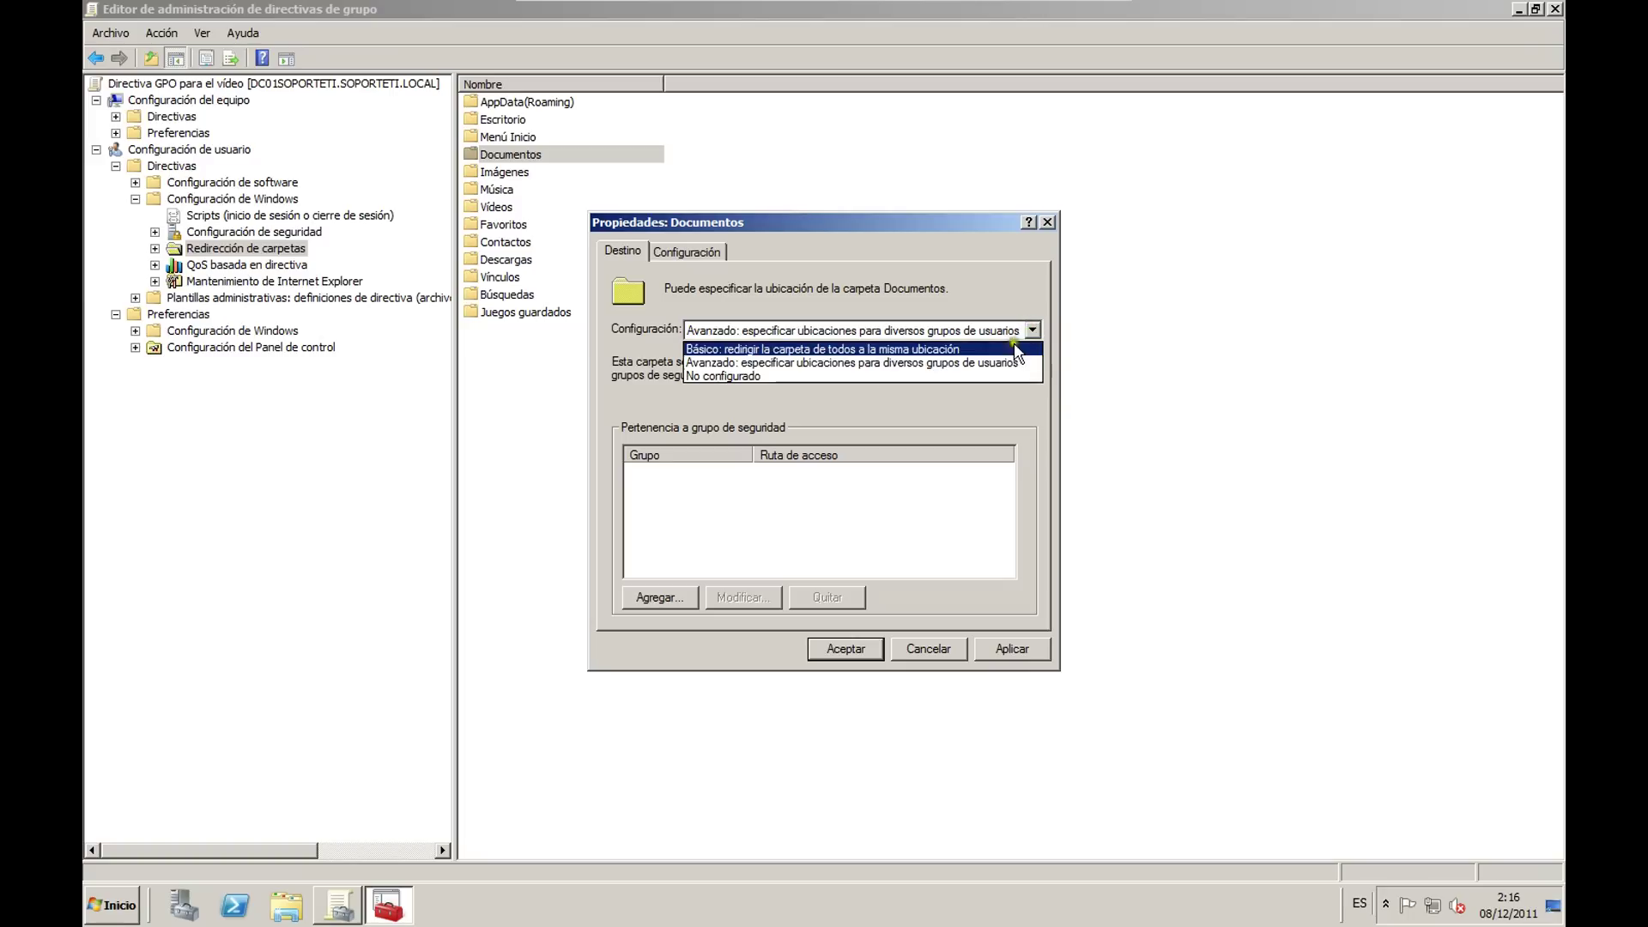
{"action": "left_click", "coordinate": [762, 350]}
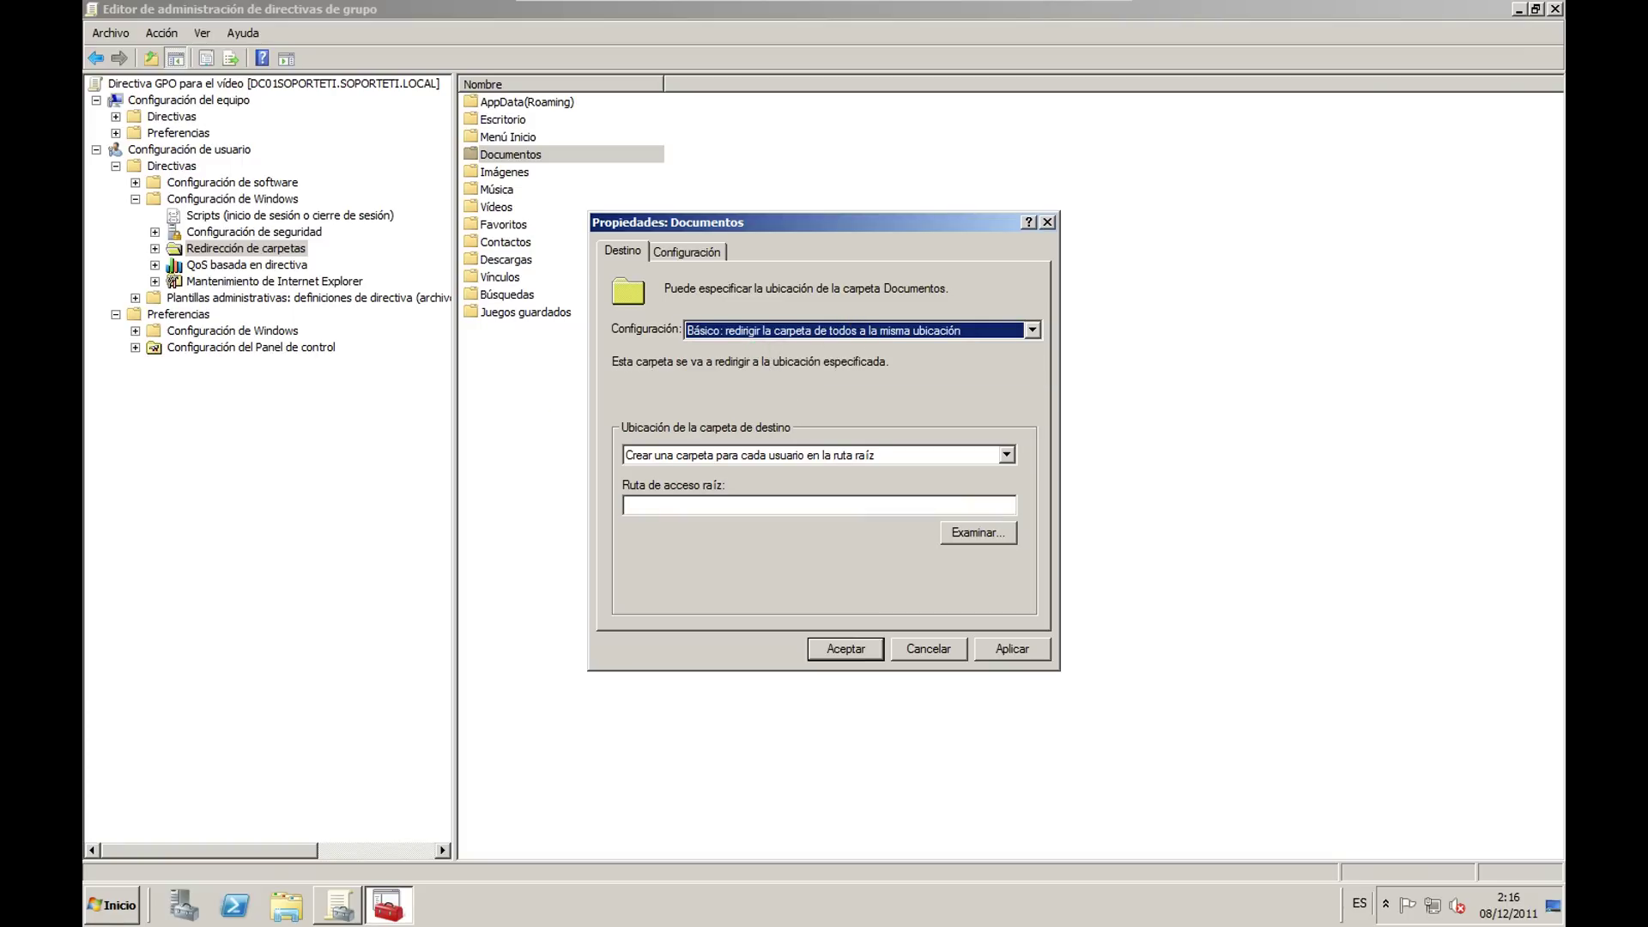
Step: Log on to the Windows 7 client VM with the account password
{"action": "key", "text": "alt+Tab"}
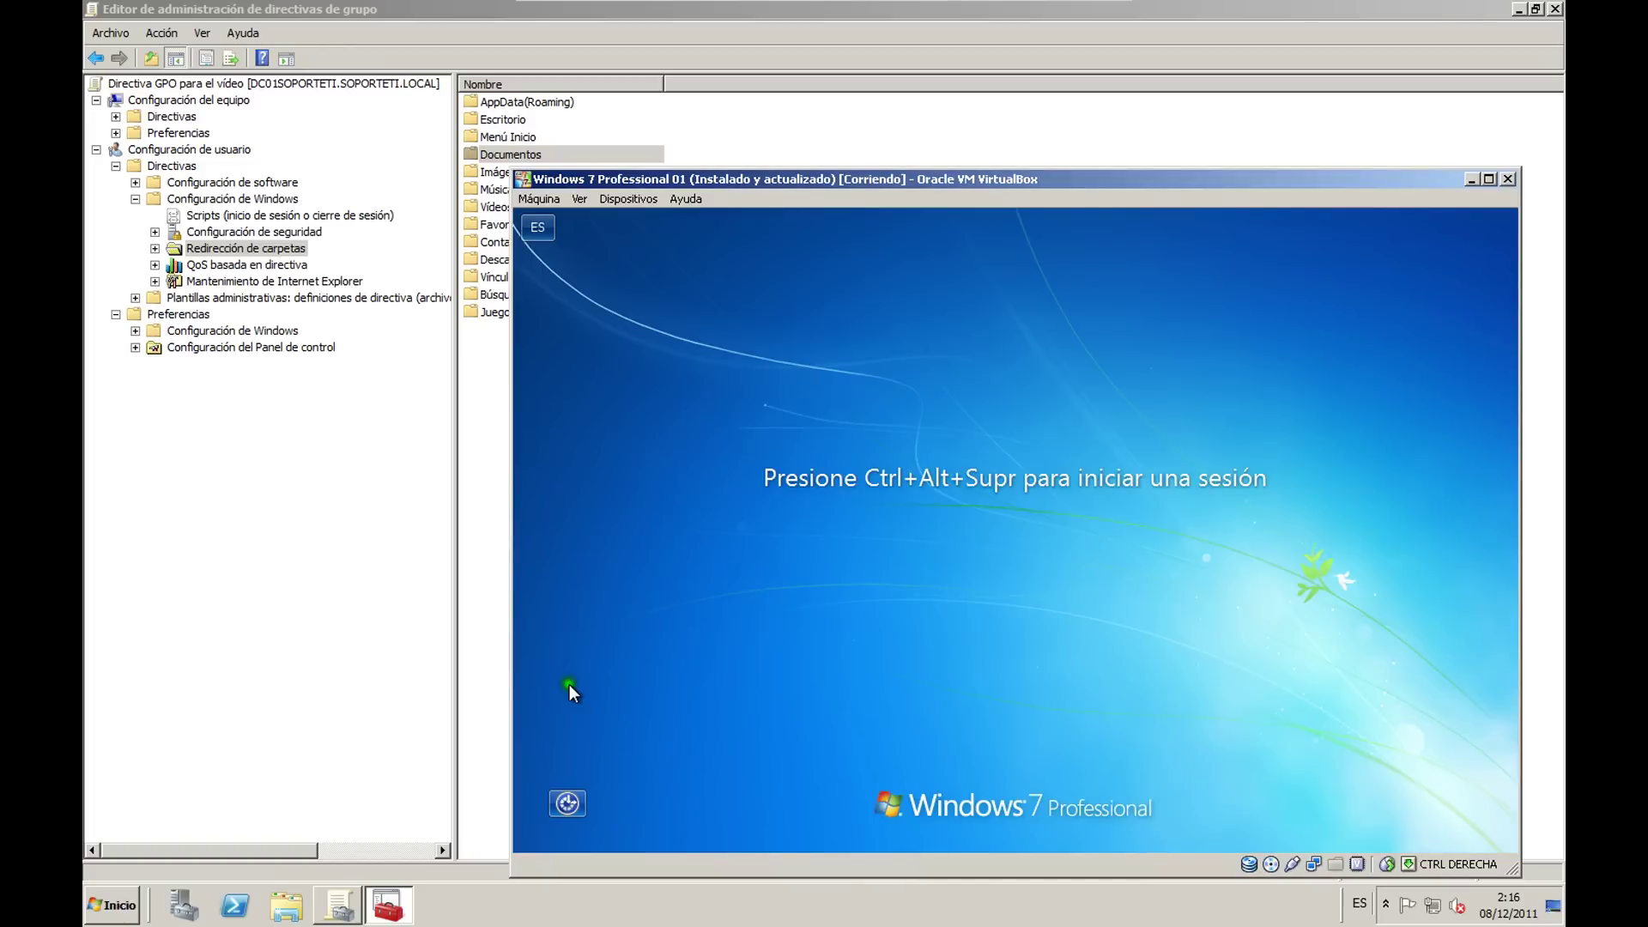
{"action": "key", "text": "ctrl+alt+Delete"}
{"action": "type", "text": "******"}
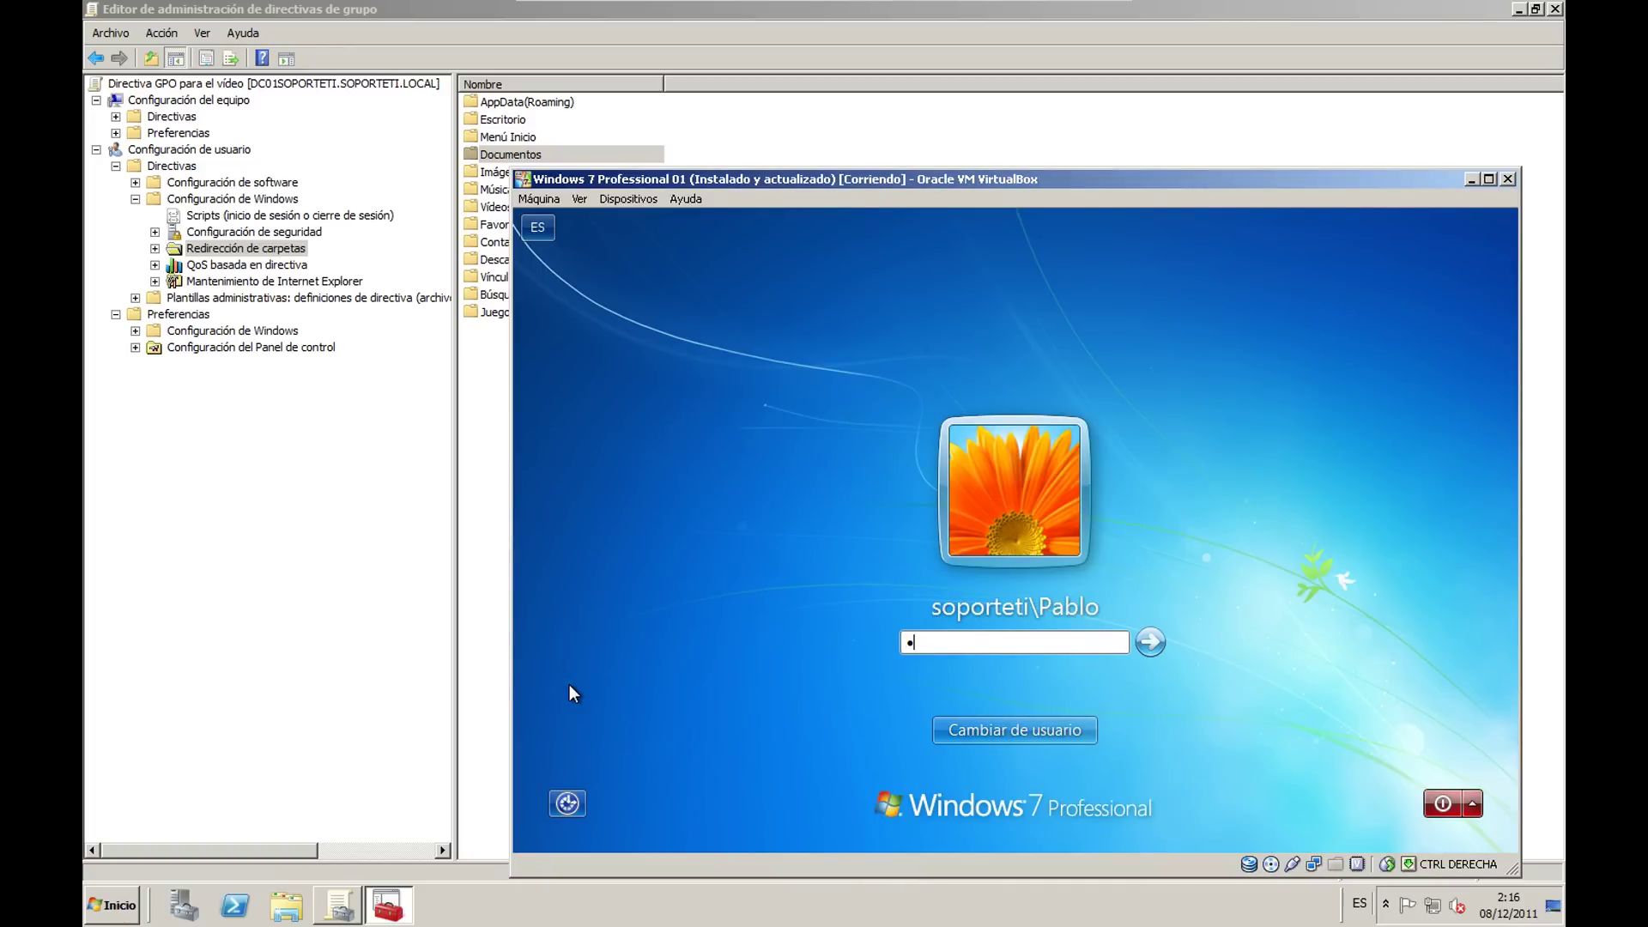
{"action": "key", "text": "Return"}
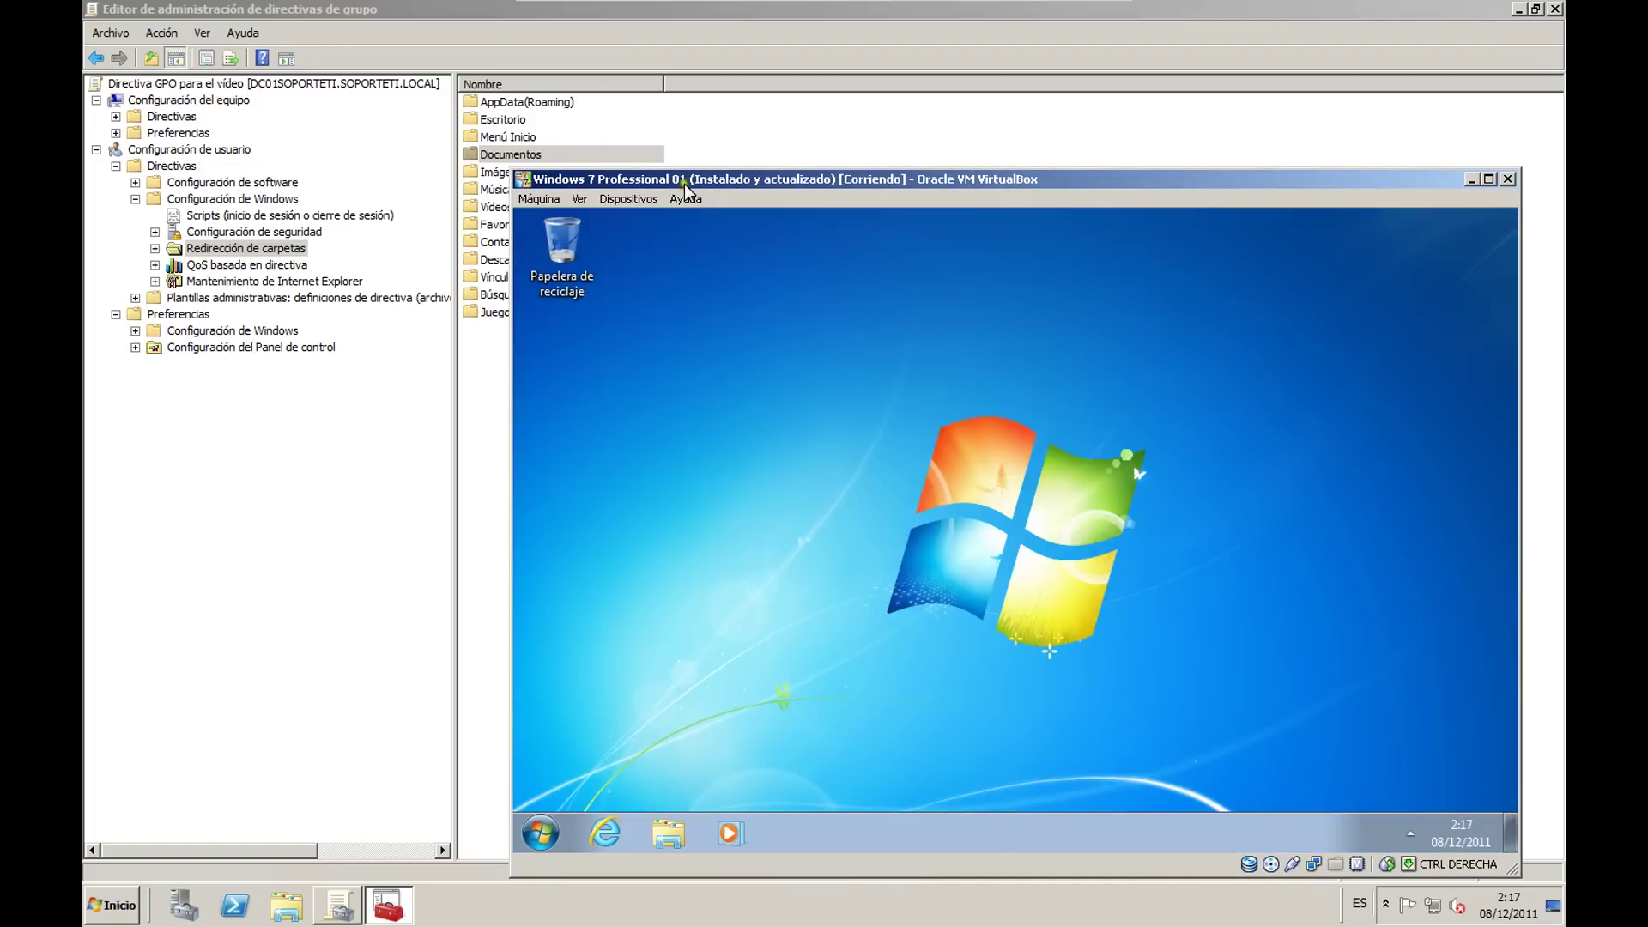
{"action": "left_click_drag", "start_coordinate": [685, 186], "coordinate": [634, 134]}
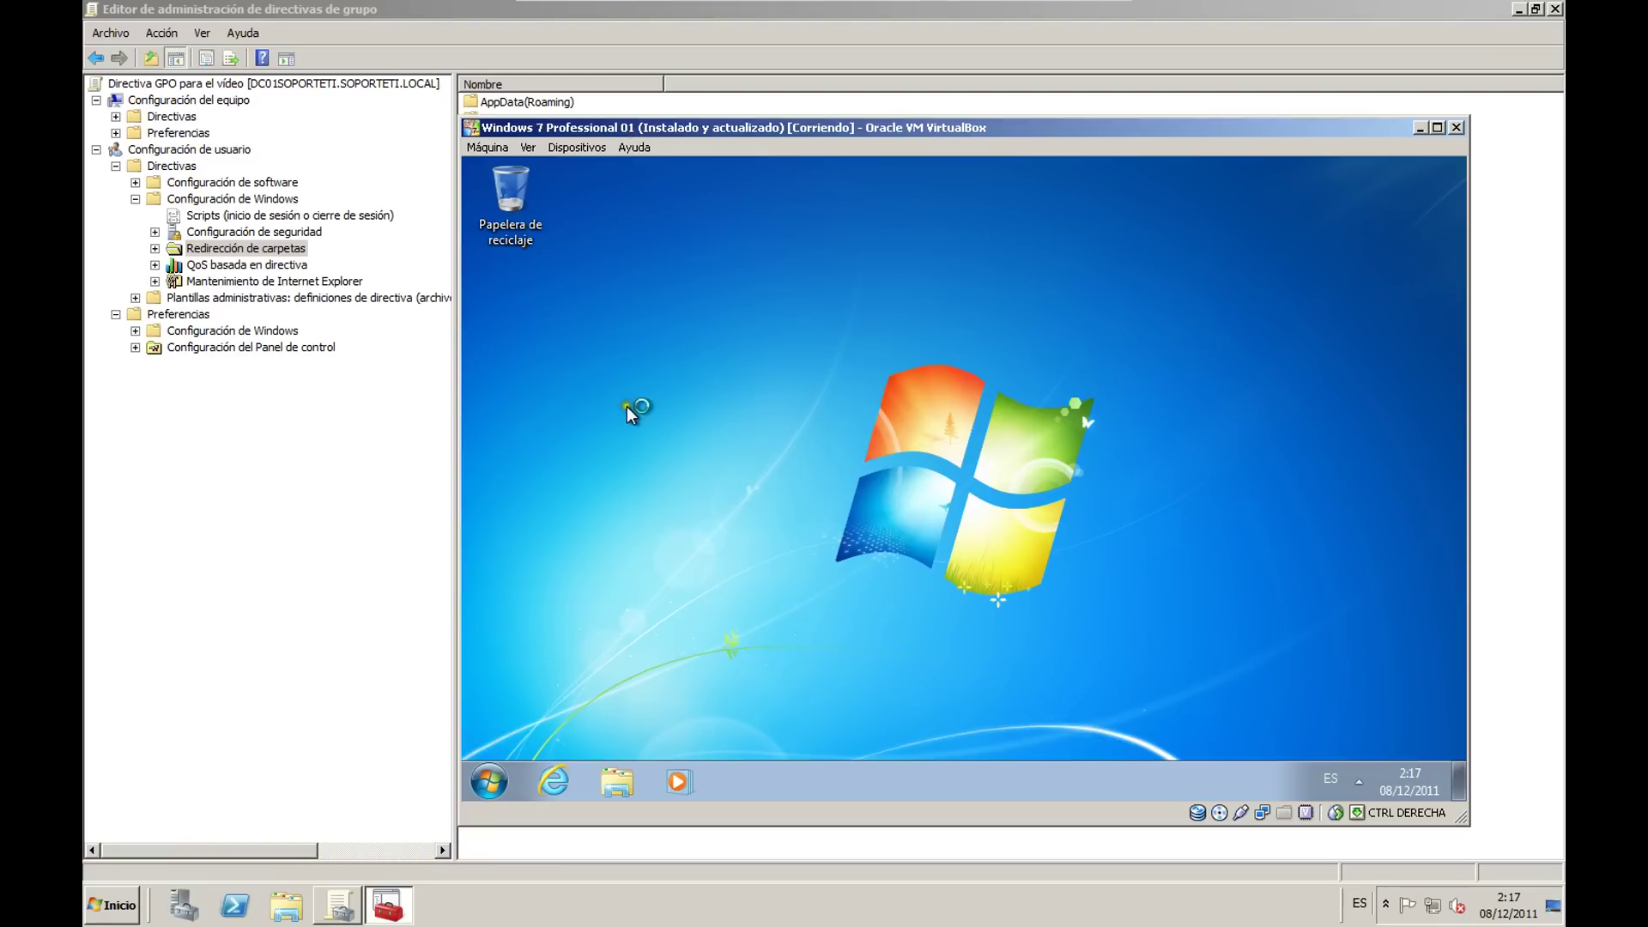
Step: Confirm the client's Documentos library is empty, then shut the client down
{"action": "left_click", "coordinate": [617, 780]}
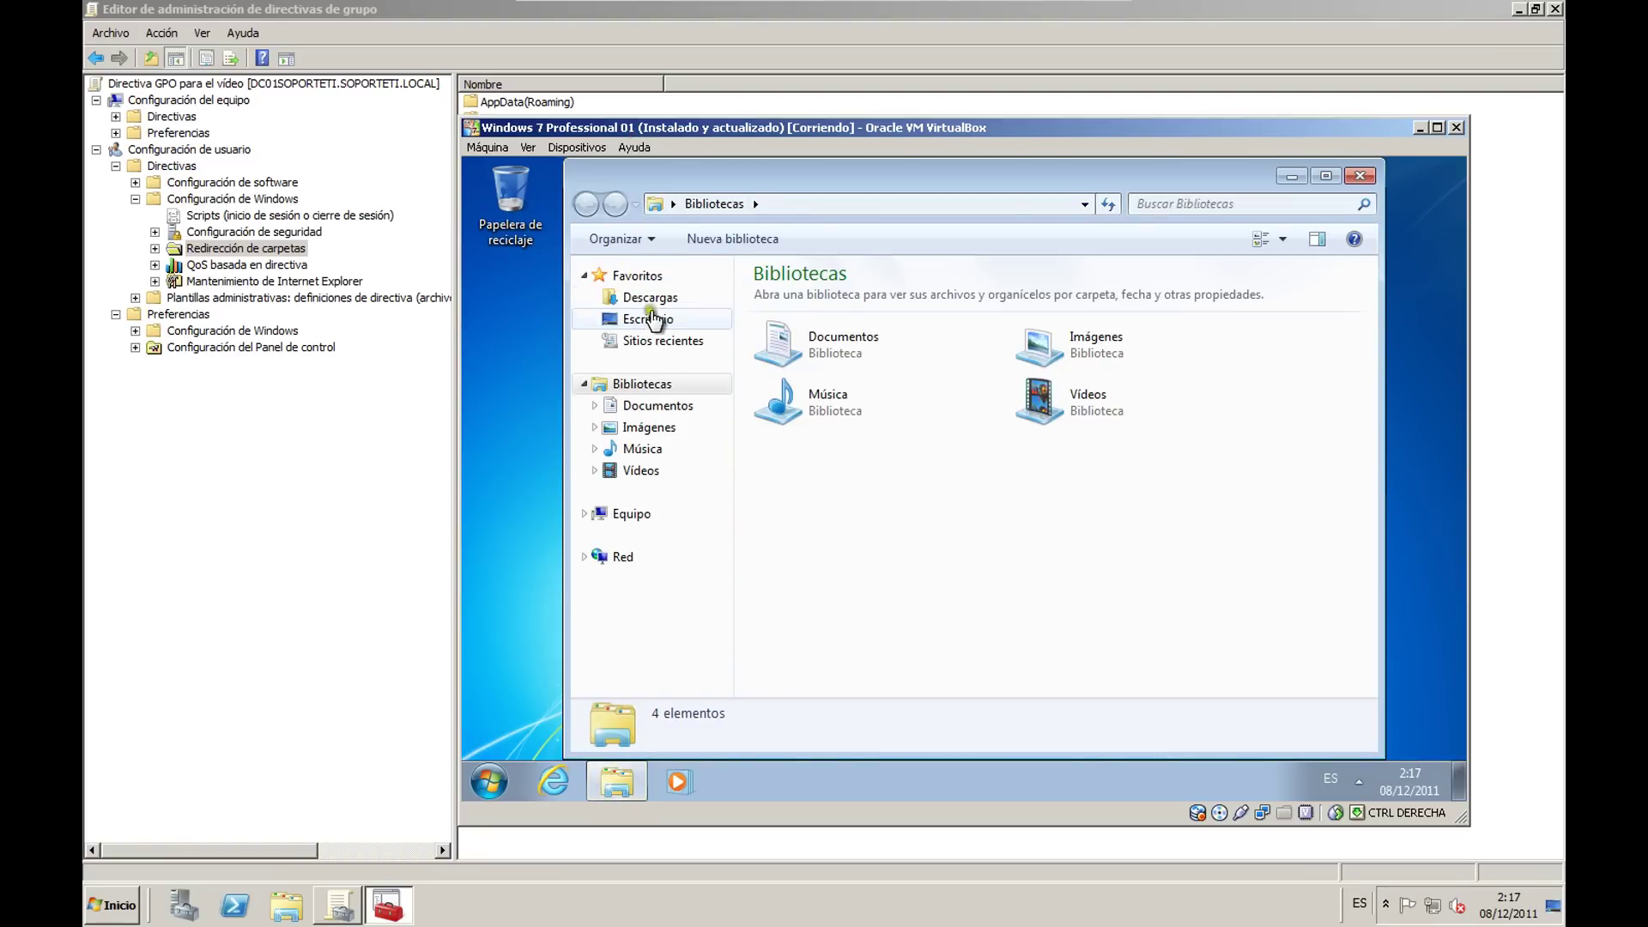
{"action": "left_click", "coordinate": [657, 405]}
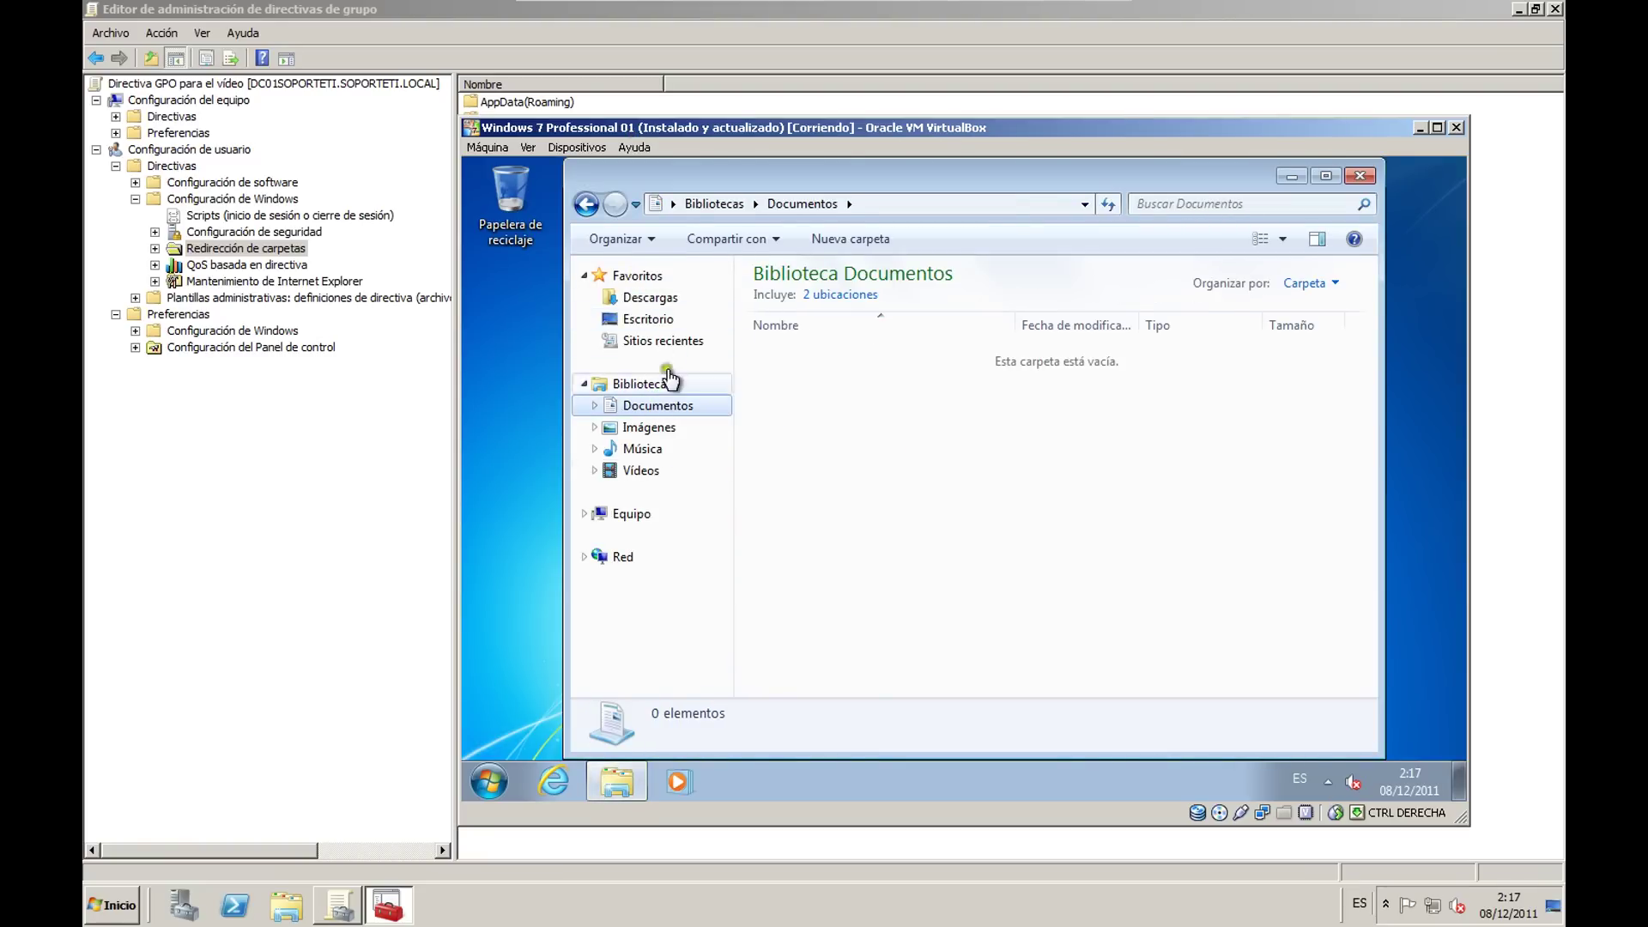
{"action": "left_click", "coordinate": [1363, 176]}
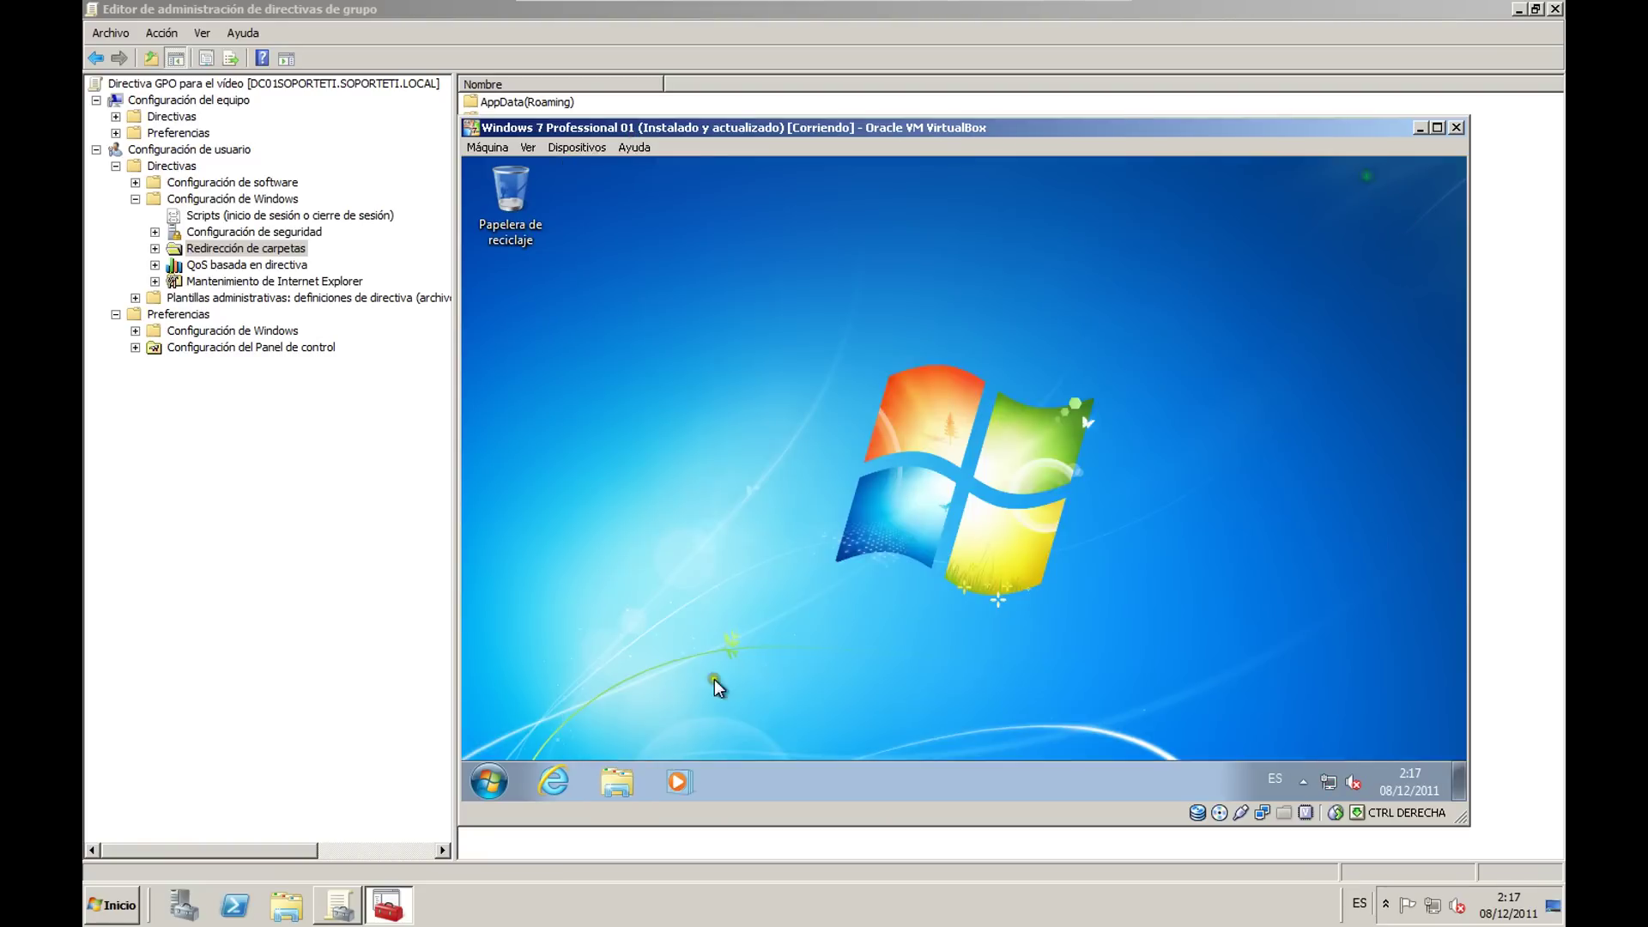
{"action": "left_click", "coordinate": [489, 781]}
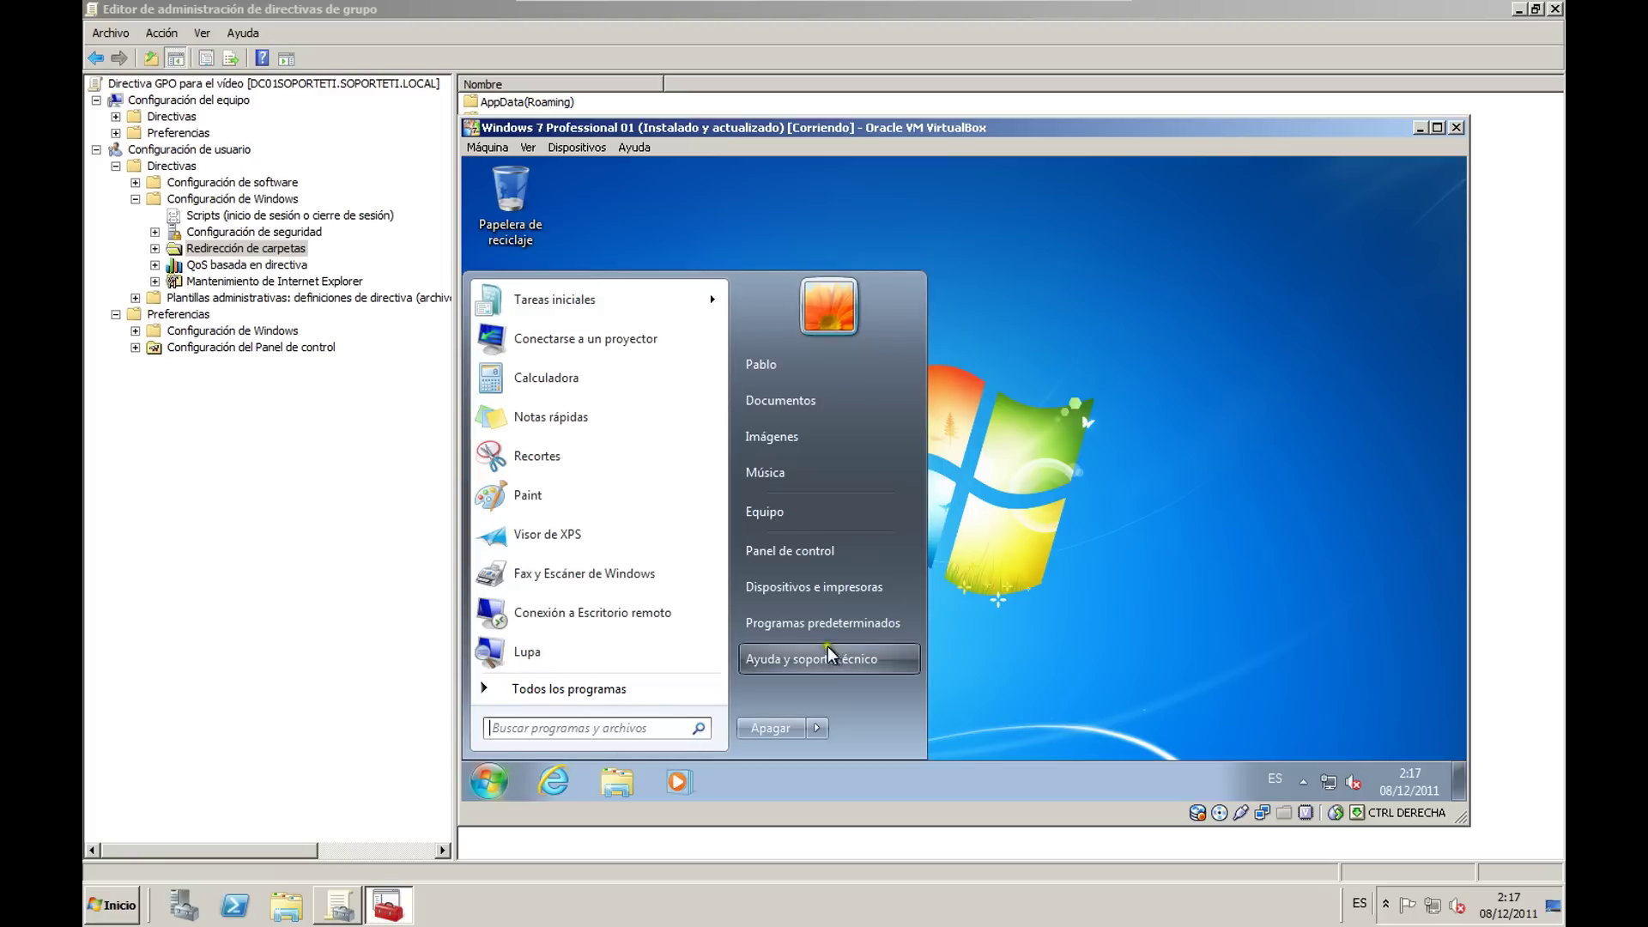
{"action": "left_click", "coordinate": [804, 726]}
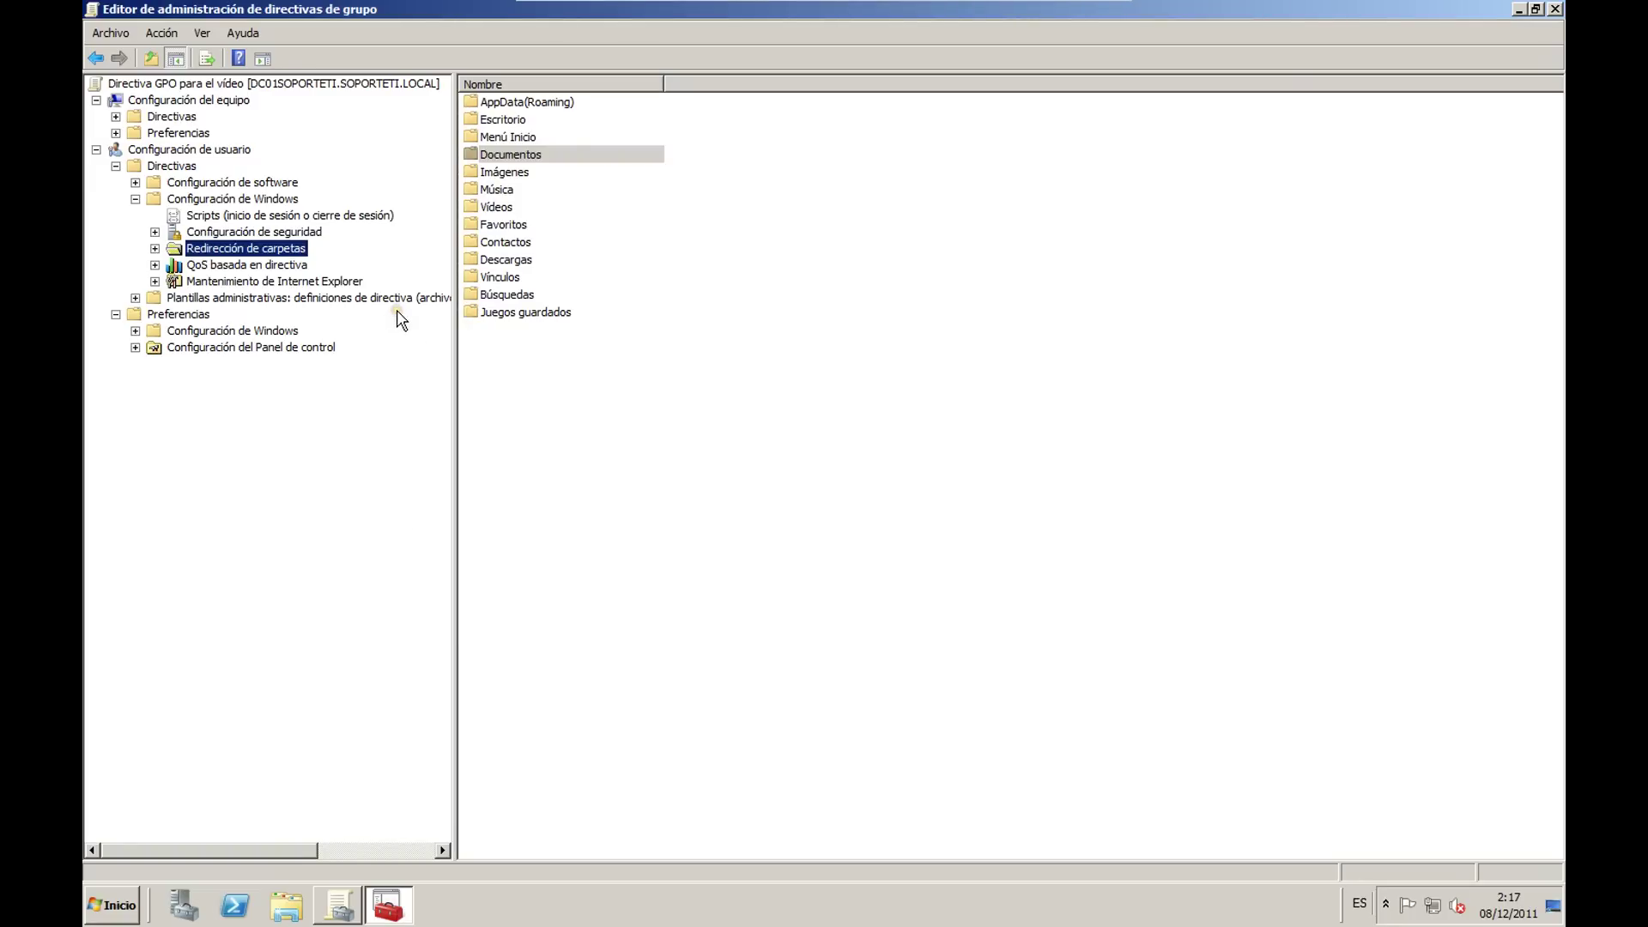
{"action": "left_click", "coordinate": [401, 307]}
{"action": "left_click", "coordinate": [326, 414]}
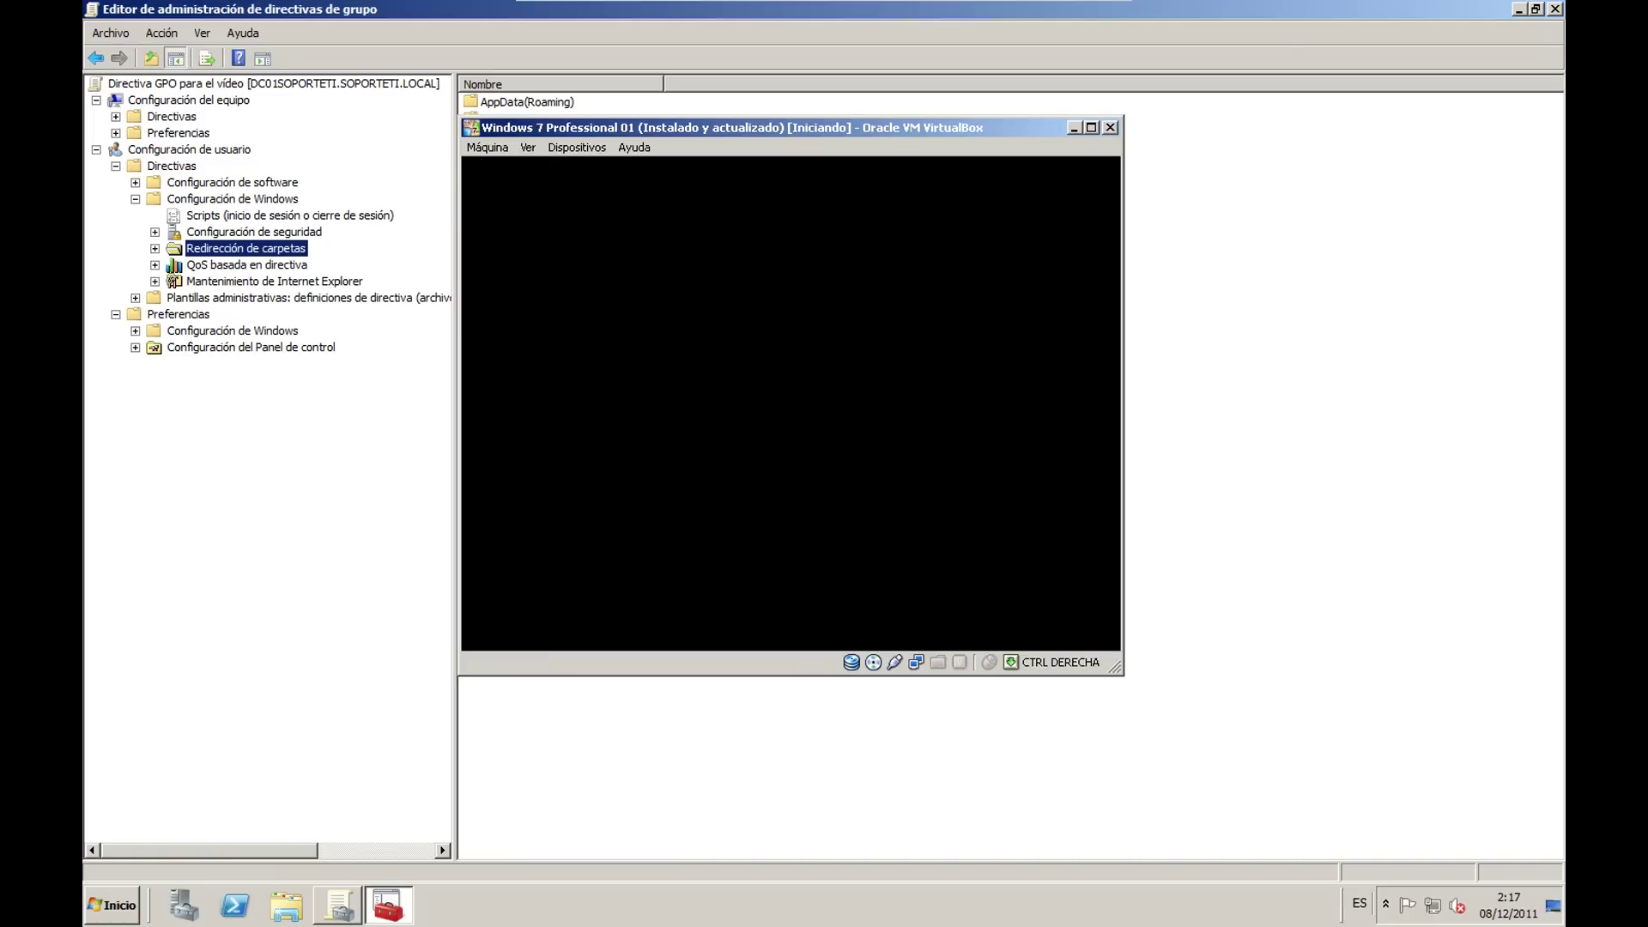
{"action": "left_click", "coordinate": [700, 584]}
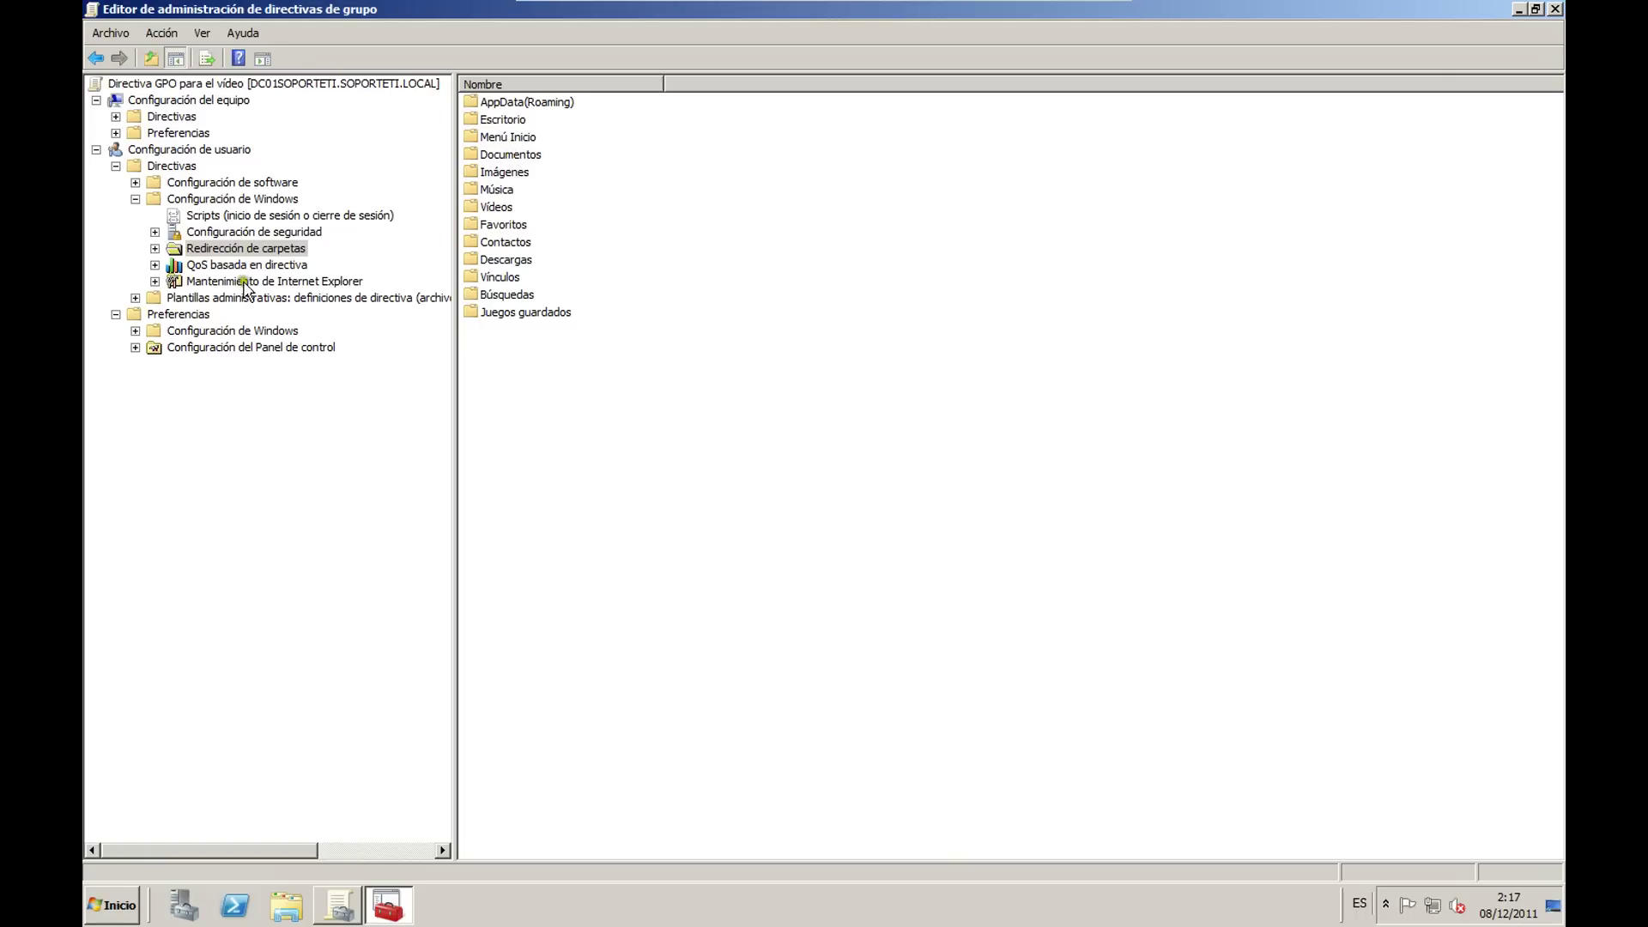
Step: Open Título del explorador under Mantenimiento de Internet Explorer > Interfaz de usuario del explorador
{"action": "left_click", "coordinate": [275, 284]}
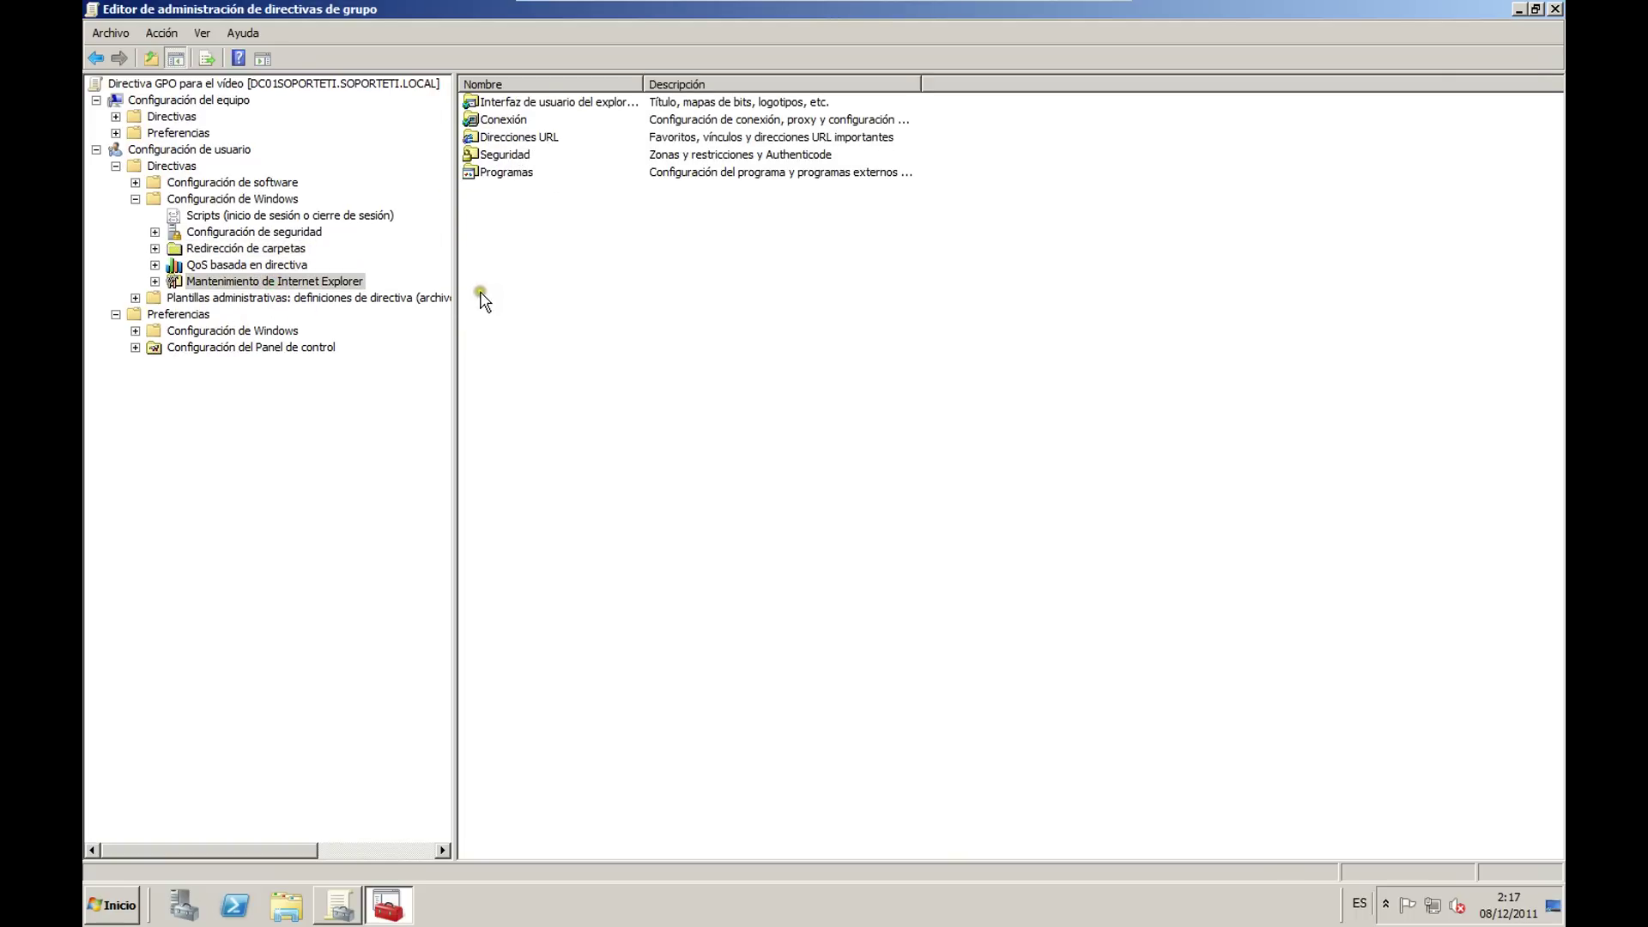
{"action": "left_click_drag", "start_coordinate": [643, 84], "coordinate": [723, 85]}
{"action": "left_click", "coordinate": [642, 103]}
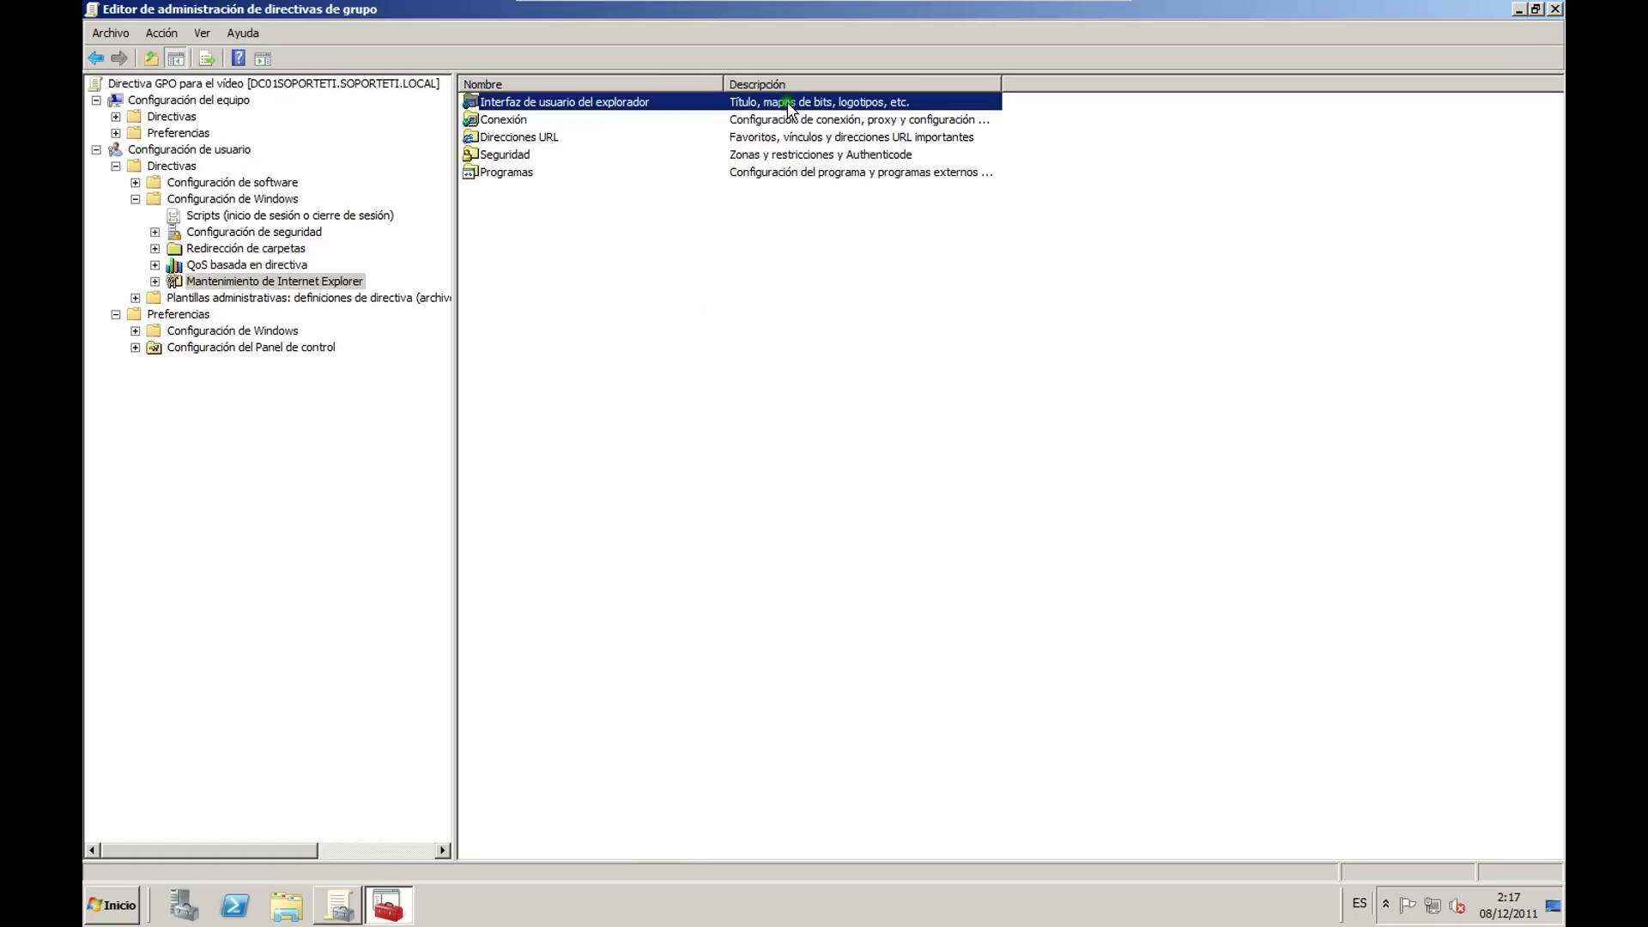
{"action": "double_click", "coordinate": [642, 103]}
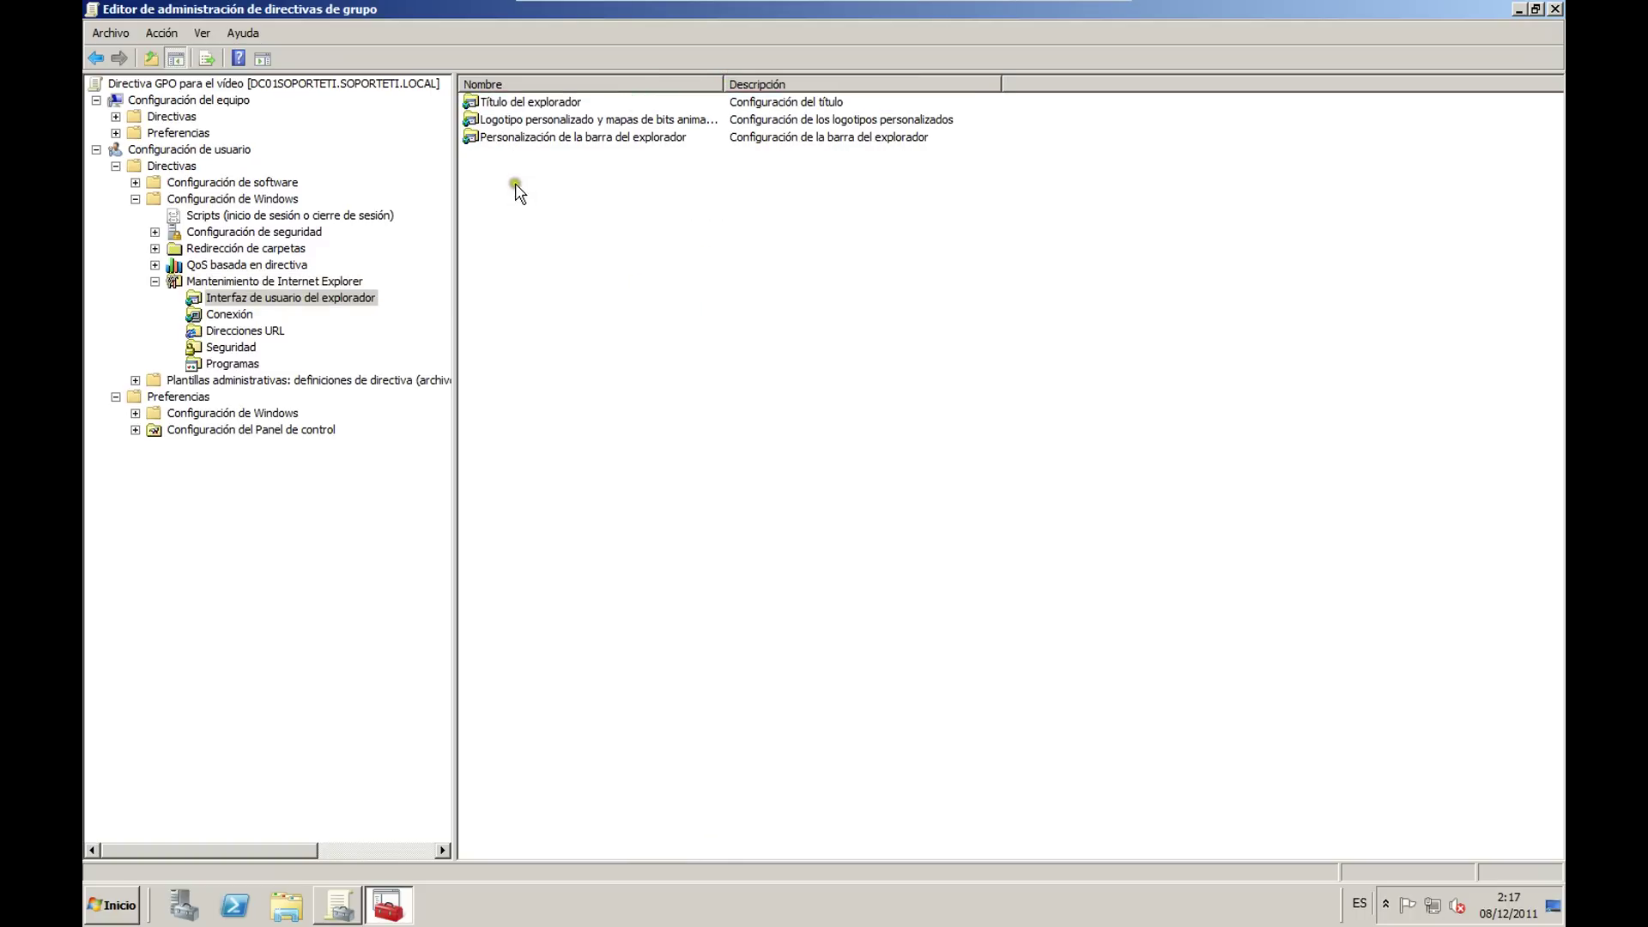
{"action": "double_click", "coordinate": [549, 105]}
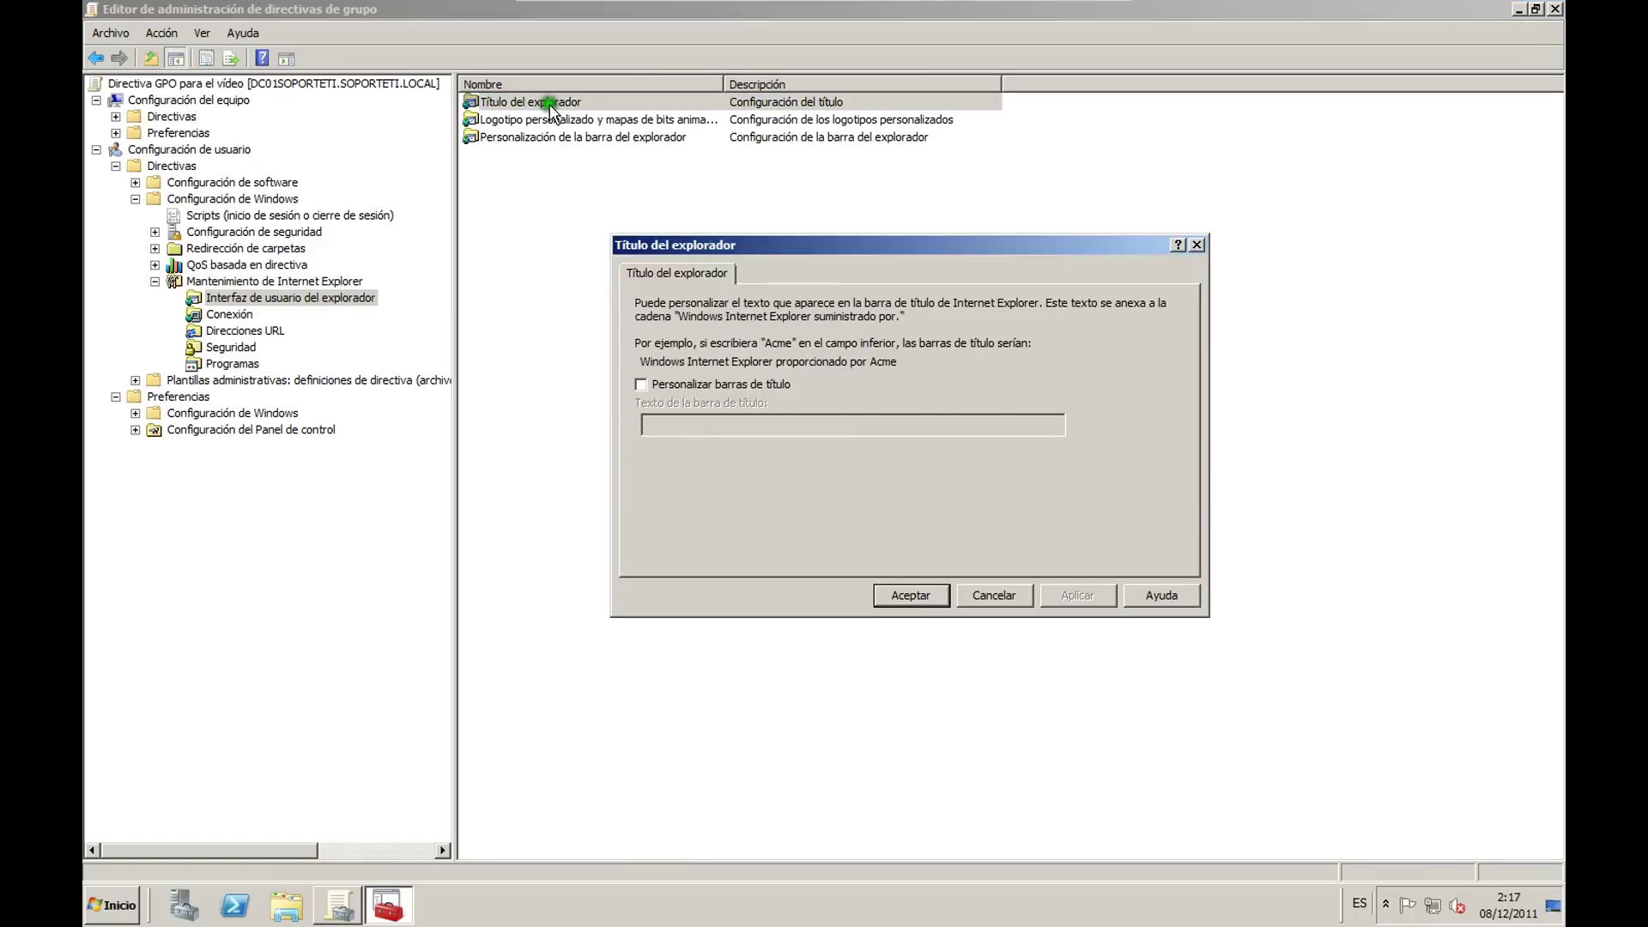
{"action": "left_click", "coordinate": [640, 383]}
{"action": "left_click", "coordinate": [715, 424]}
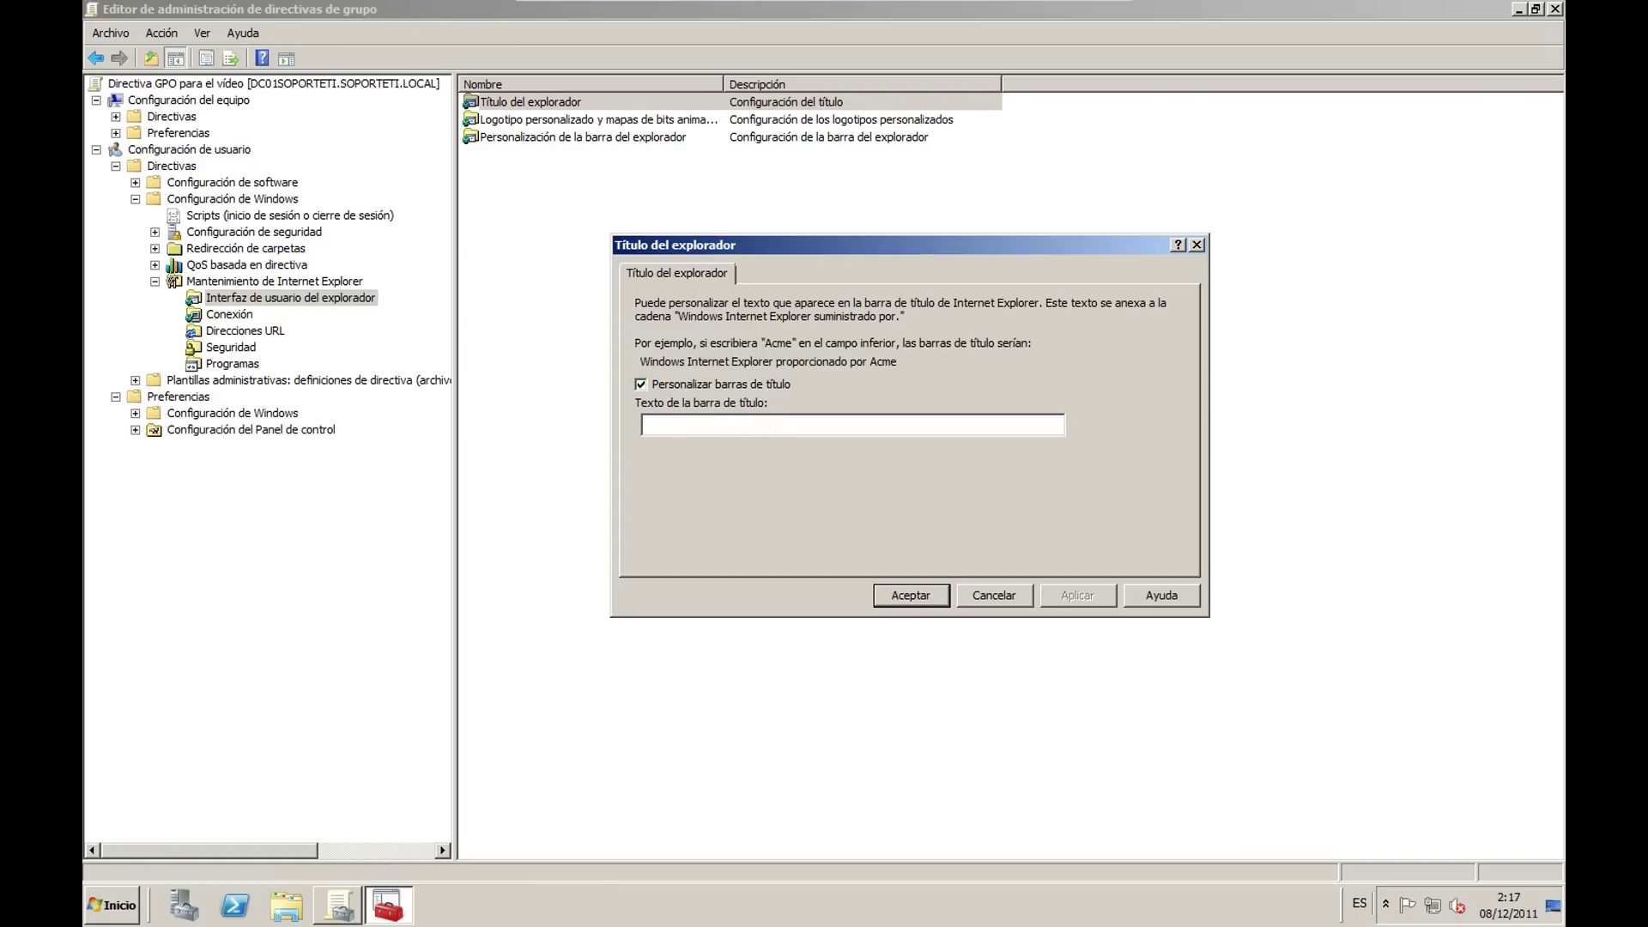
{"action": "type", "text": "Pab"}
{"action": "key", "text": "BackSpace"}
{"action": "key", "text": "BackSpace"}
{"action": "key", "text": "BackSpace"}
{"action": "type", "text": "Soport"}
{"action": "type", "text": "soportet"}
{"action": "left_click_drag", "start_coordinate": [786, 423], "coordinate": [596, 430]}
{"action": "type", "text": "http://soporteti.net"}
{"action": "left_click", "coordinate": [911, 596]}
Step: Open the Logotipo personalizado properties and close them unchanged
{"action": "right_click", "coordinate": [589, 125]}
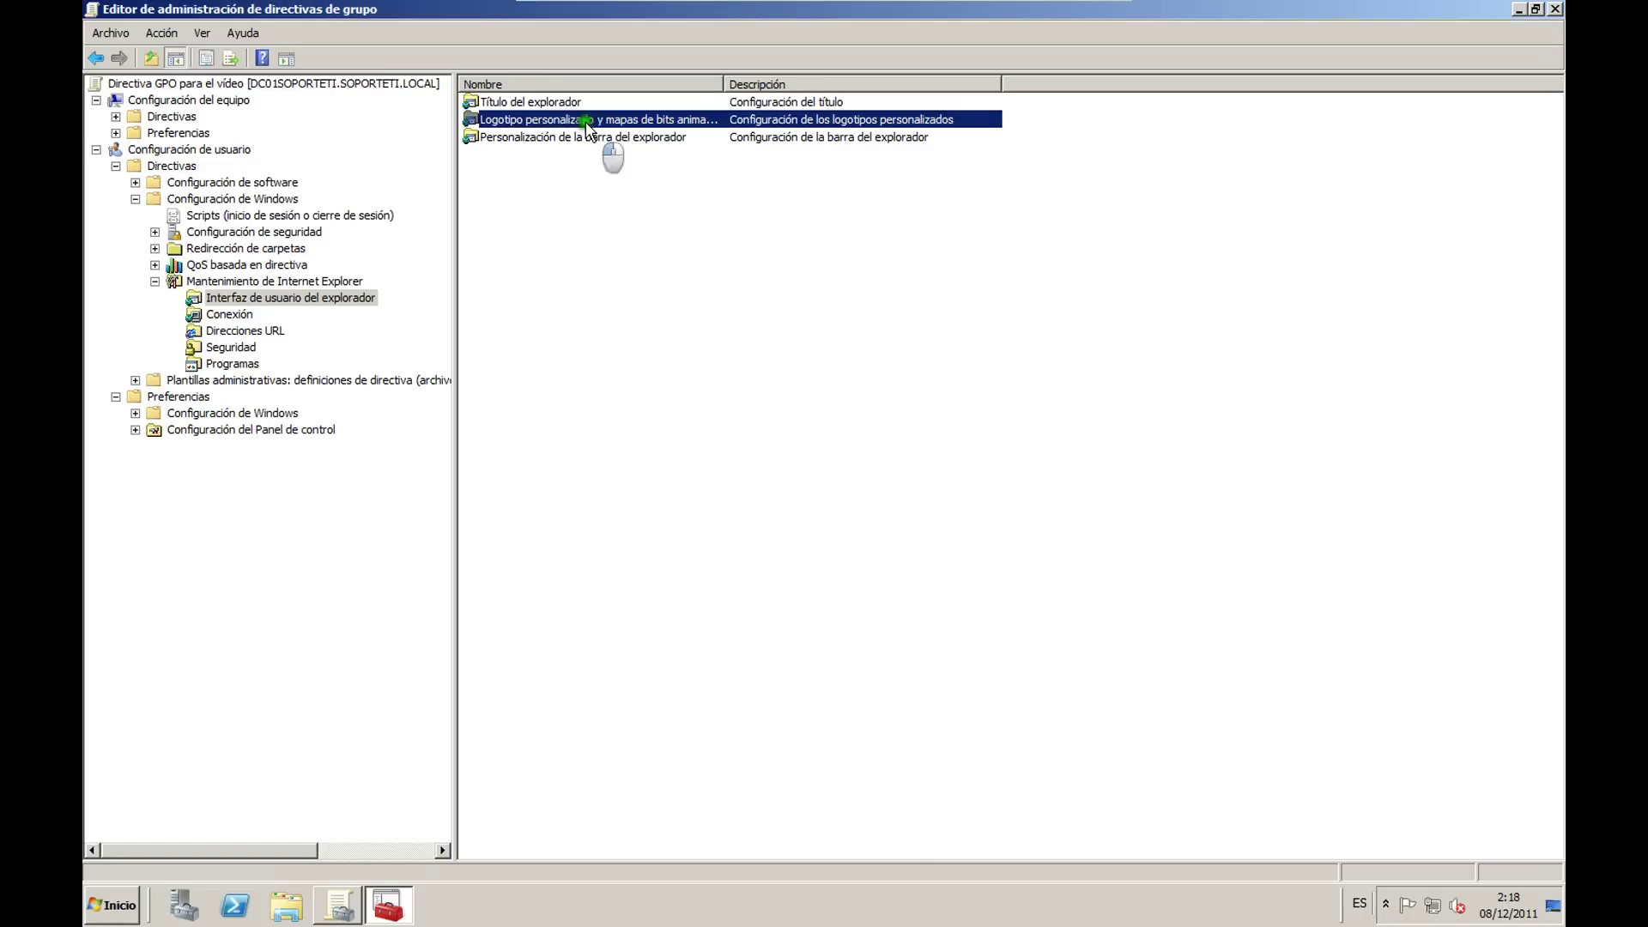
{"action": "left_click", "coordinate": [594, 133]}
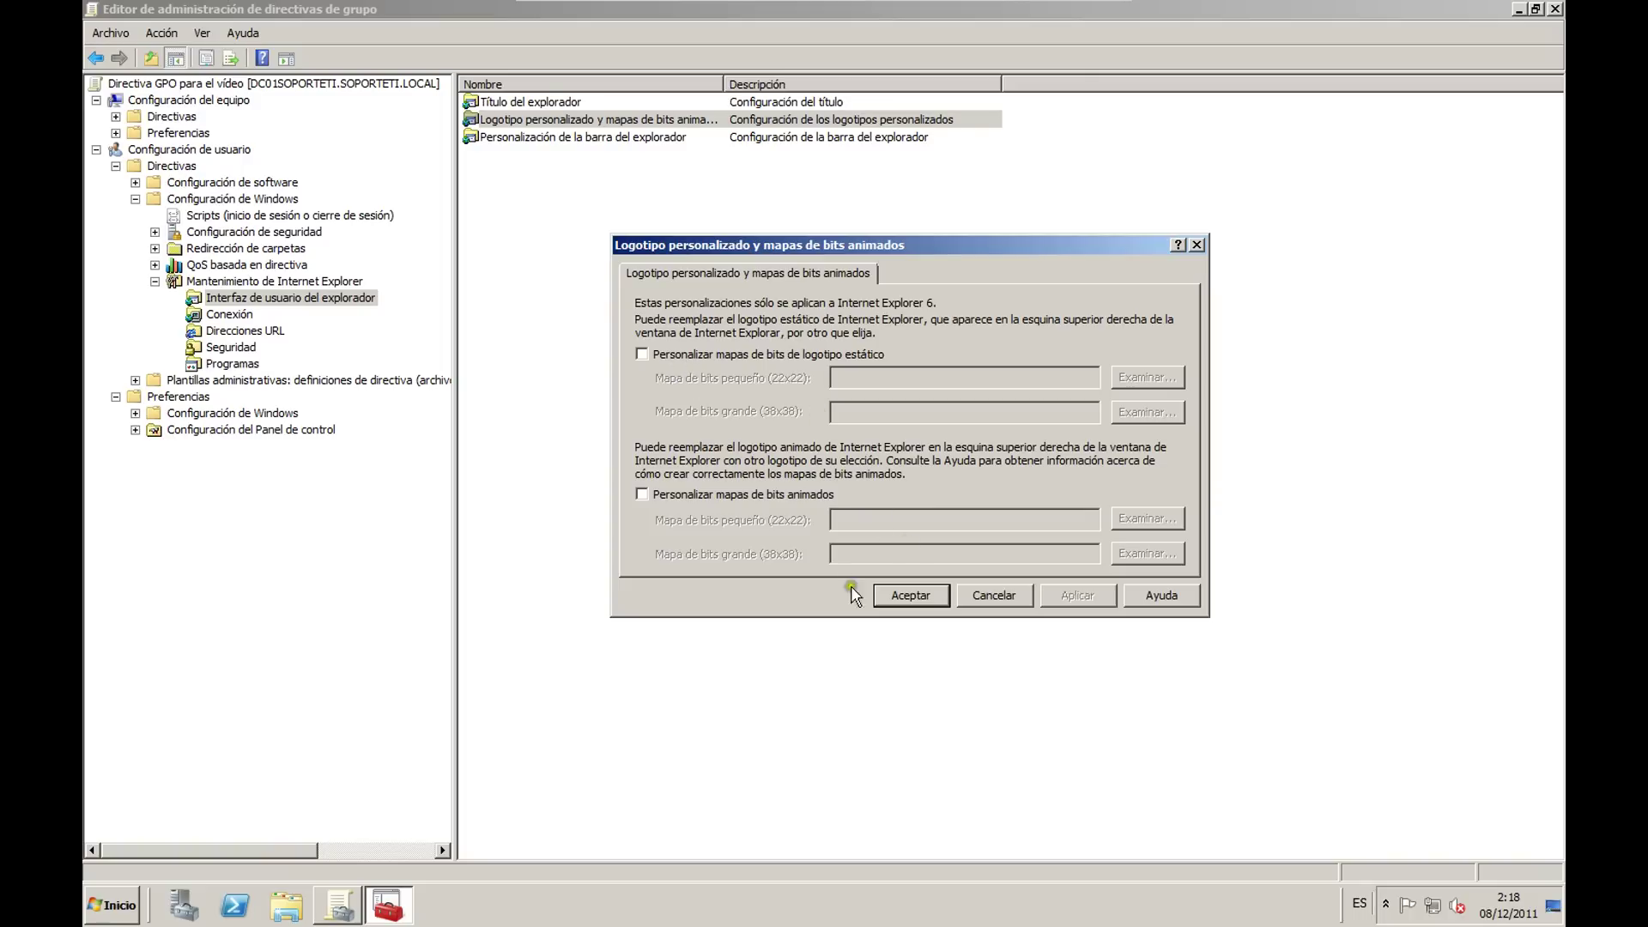
{"action": "left_click", "coordinate": [911, 594]}
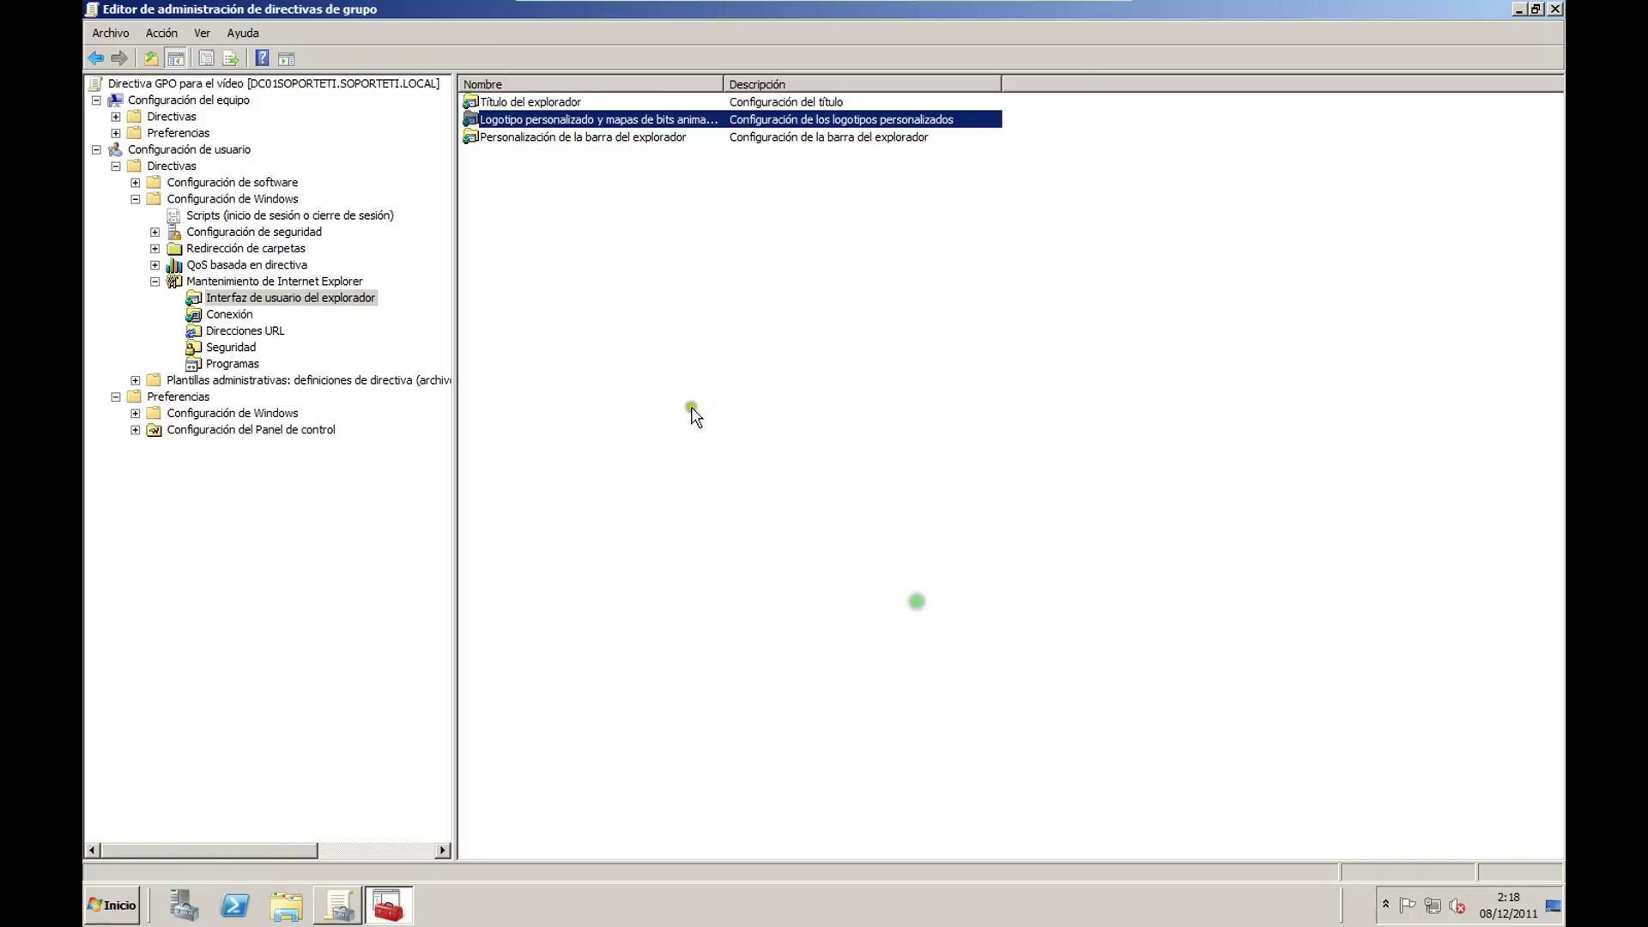
{"action": "left_click", "coordinate": [249, 332]}
{"action": "double_click", "coordinate": [547, 122]}
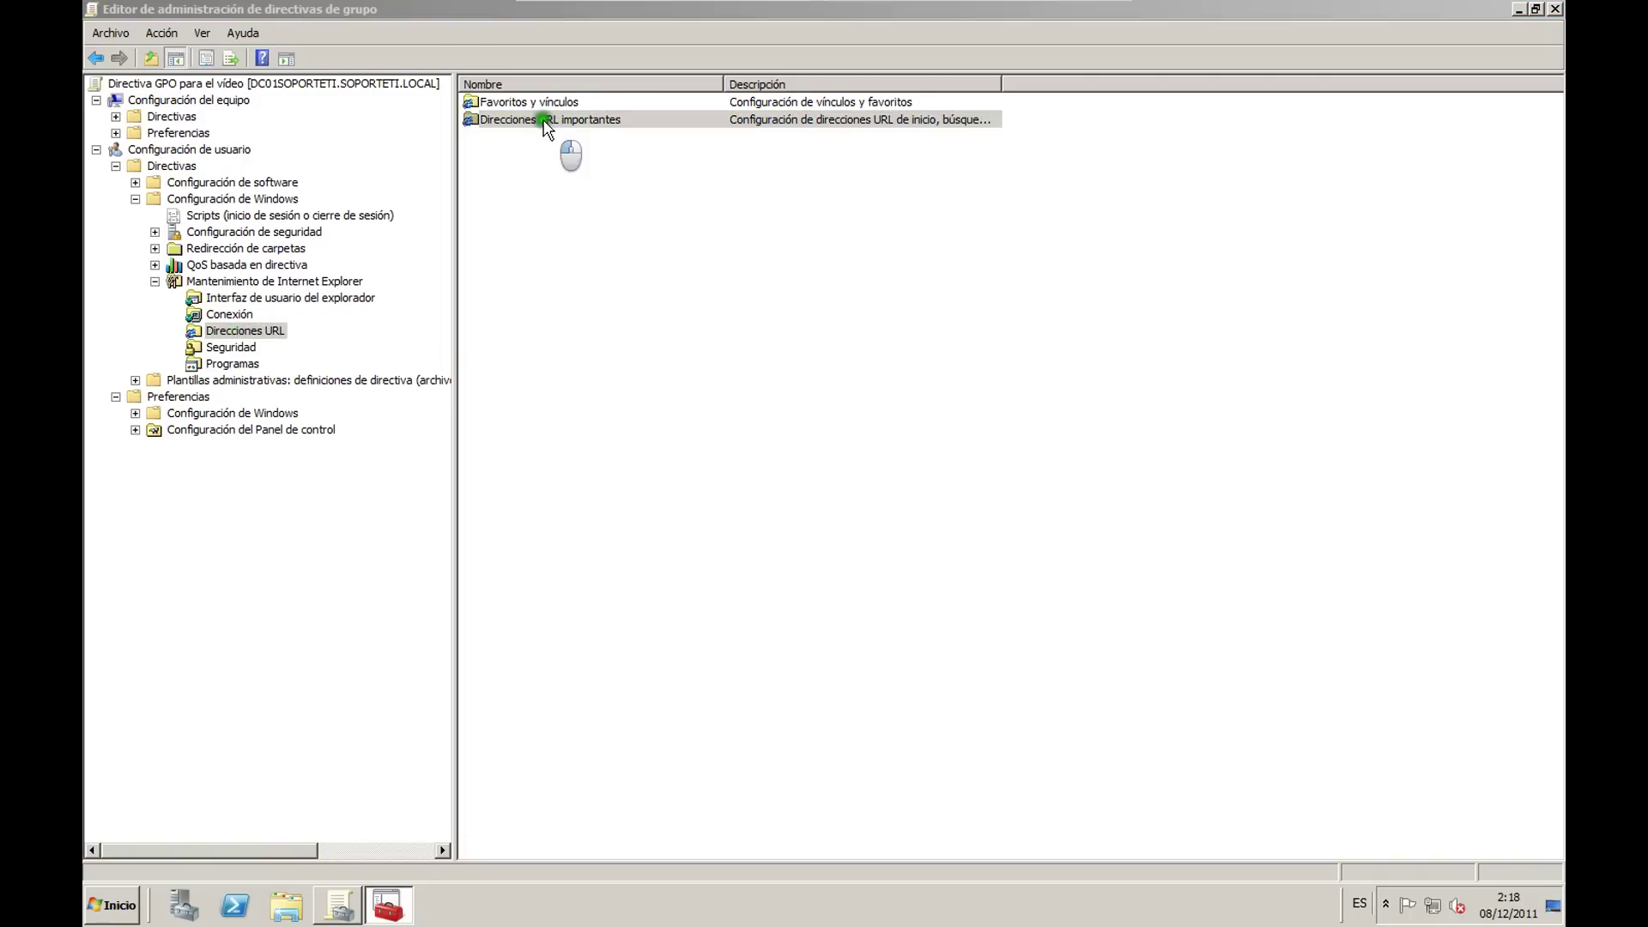
{"action": "left_click", "coordinate": [879, 347]}
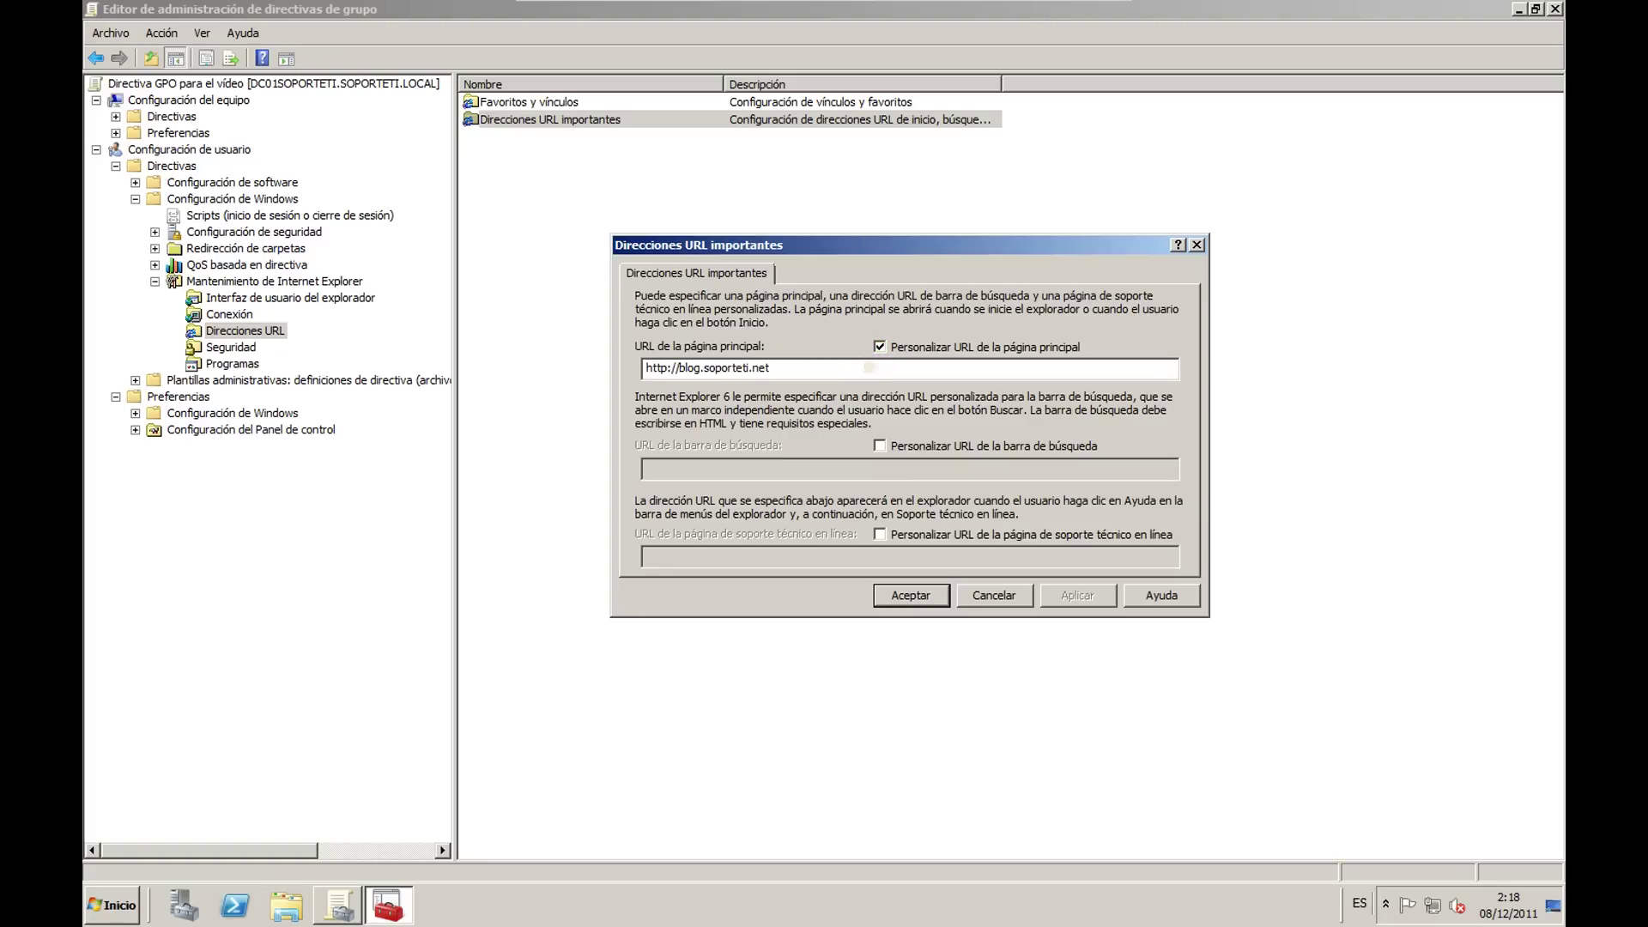
{"action": "left_click", "coordinate": [923, 598]}
{"action": "left_click", "coordinate": [881, 566]}
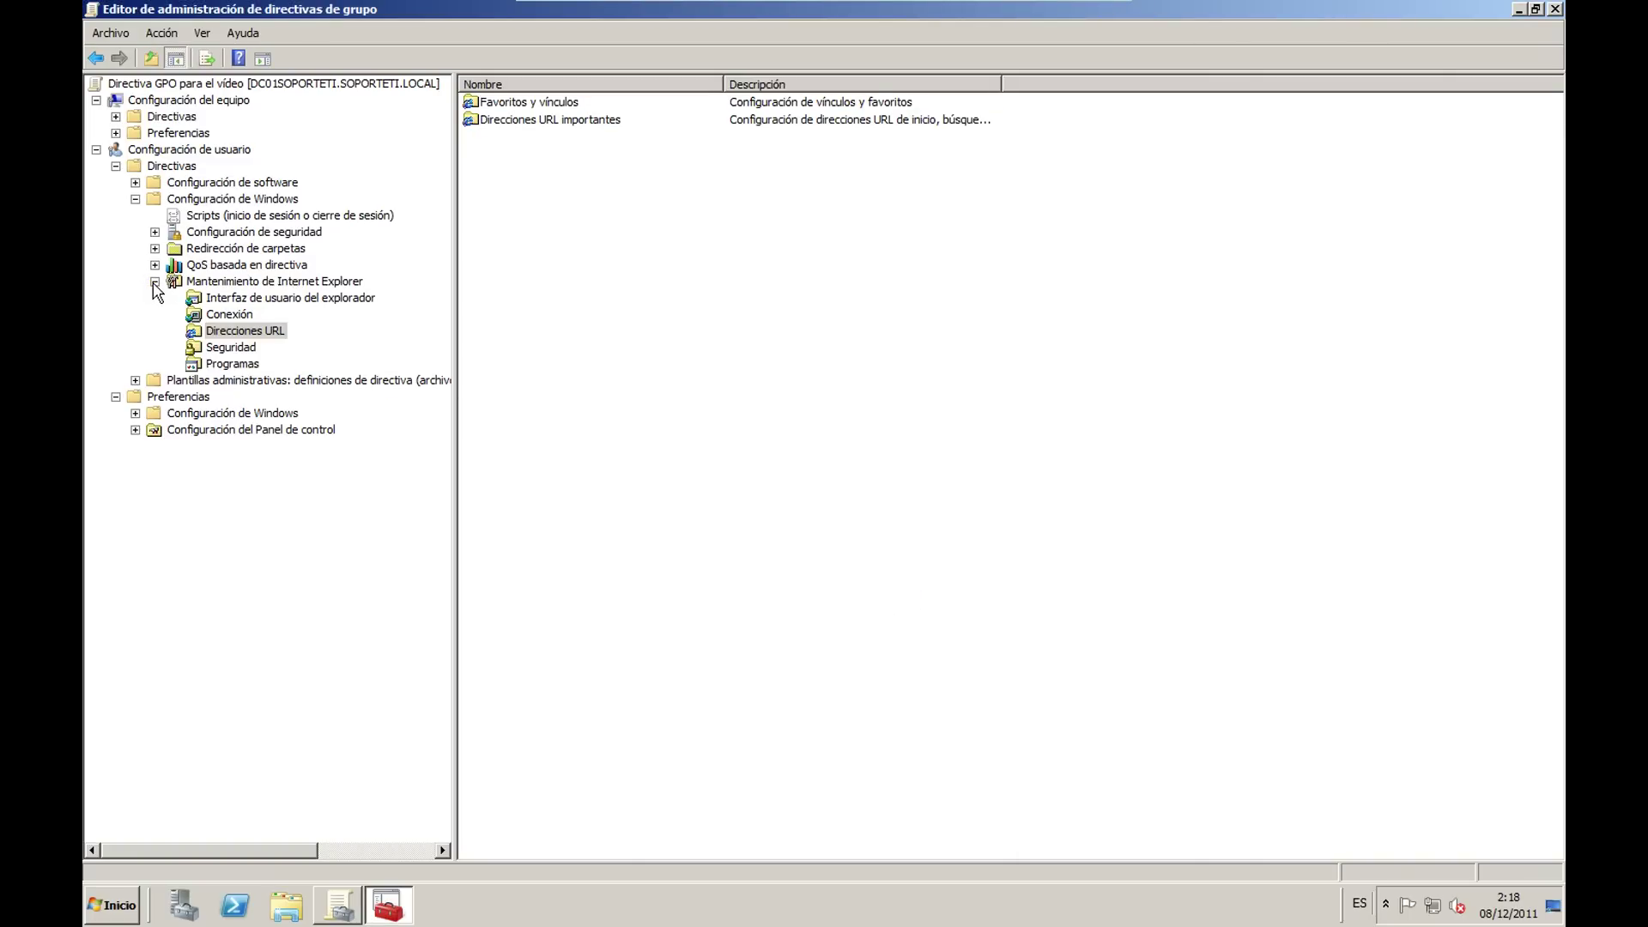
Step: Reopen Direcciones URL importantes under Internet Explorer maintenance to verify the home page URL
{"action": "left_click", "coordinate": [299, 282]}
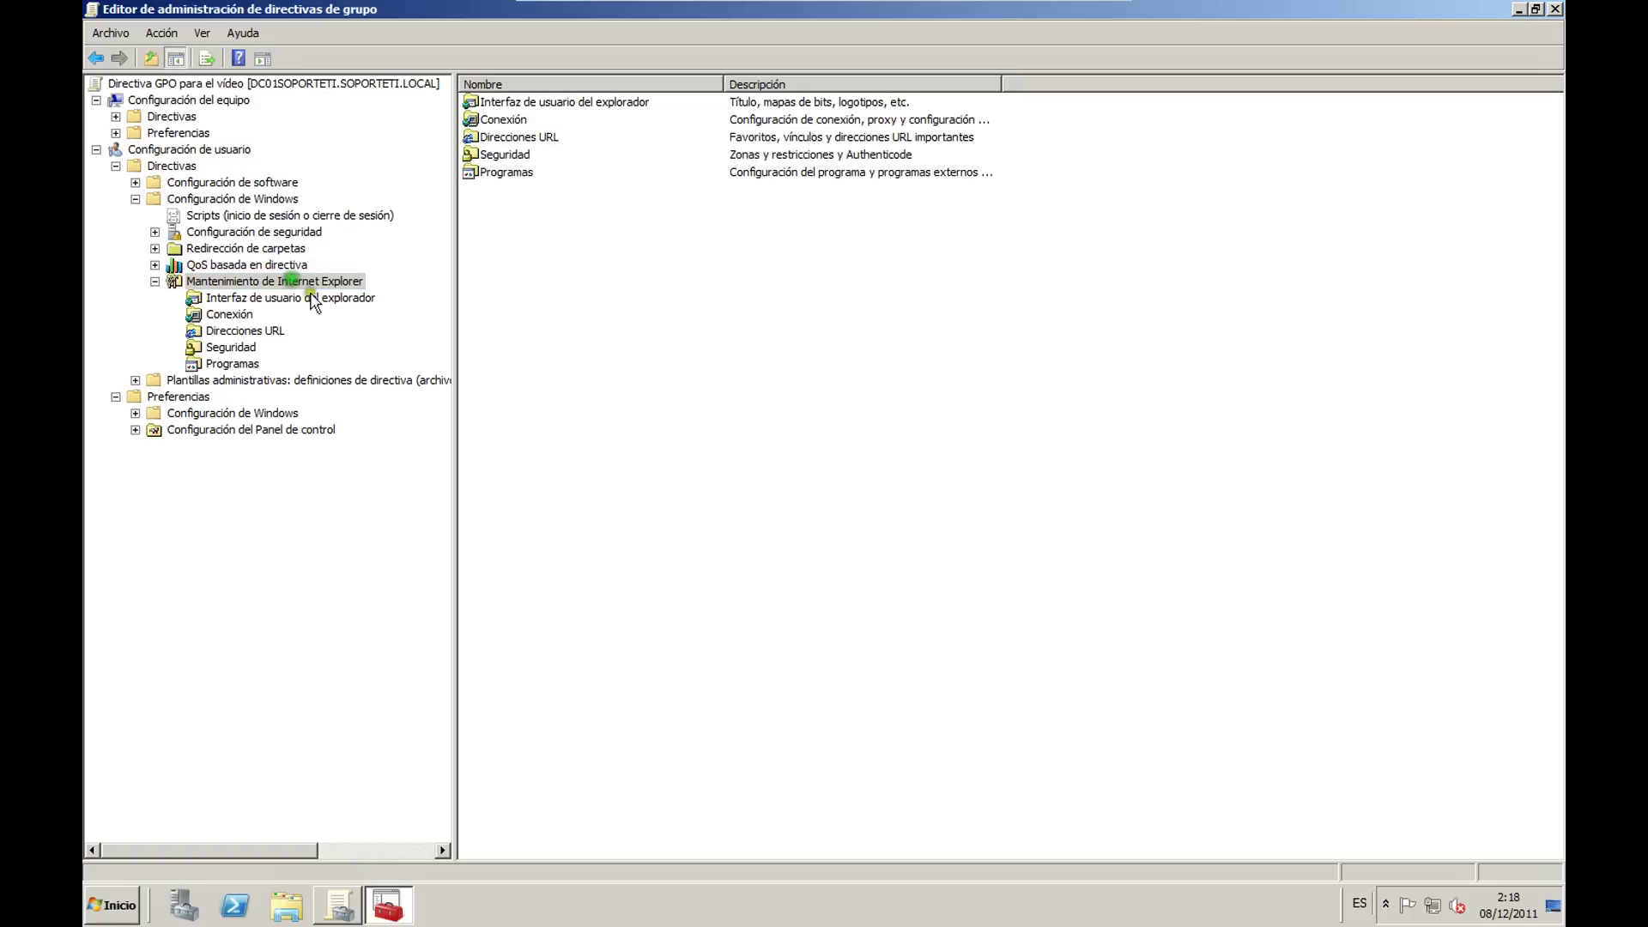
{"action": "double_click", "coordinate": [515, 104]}
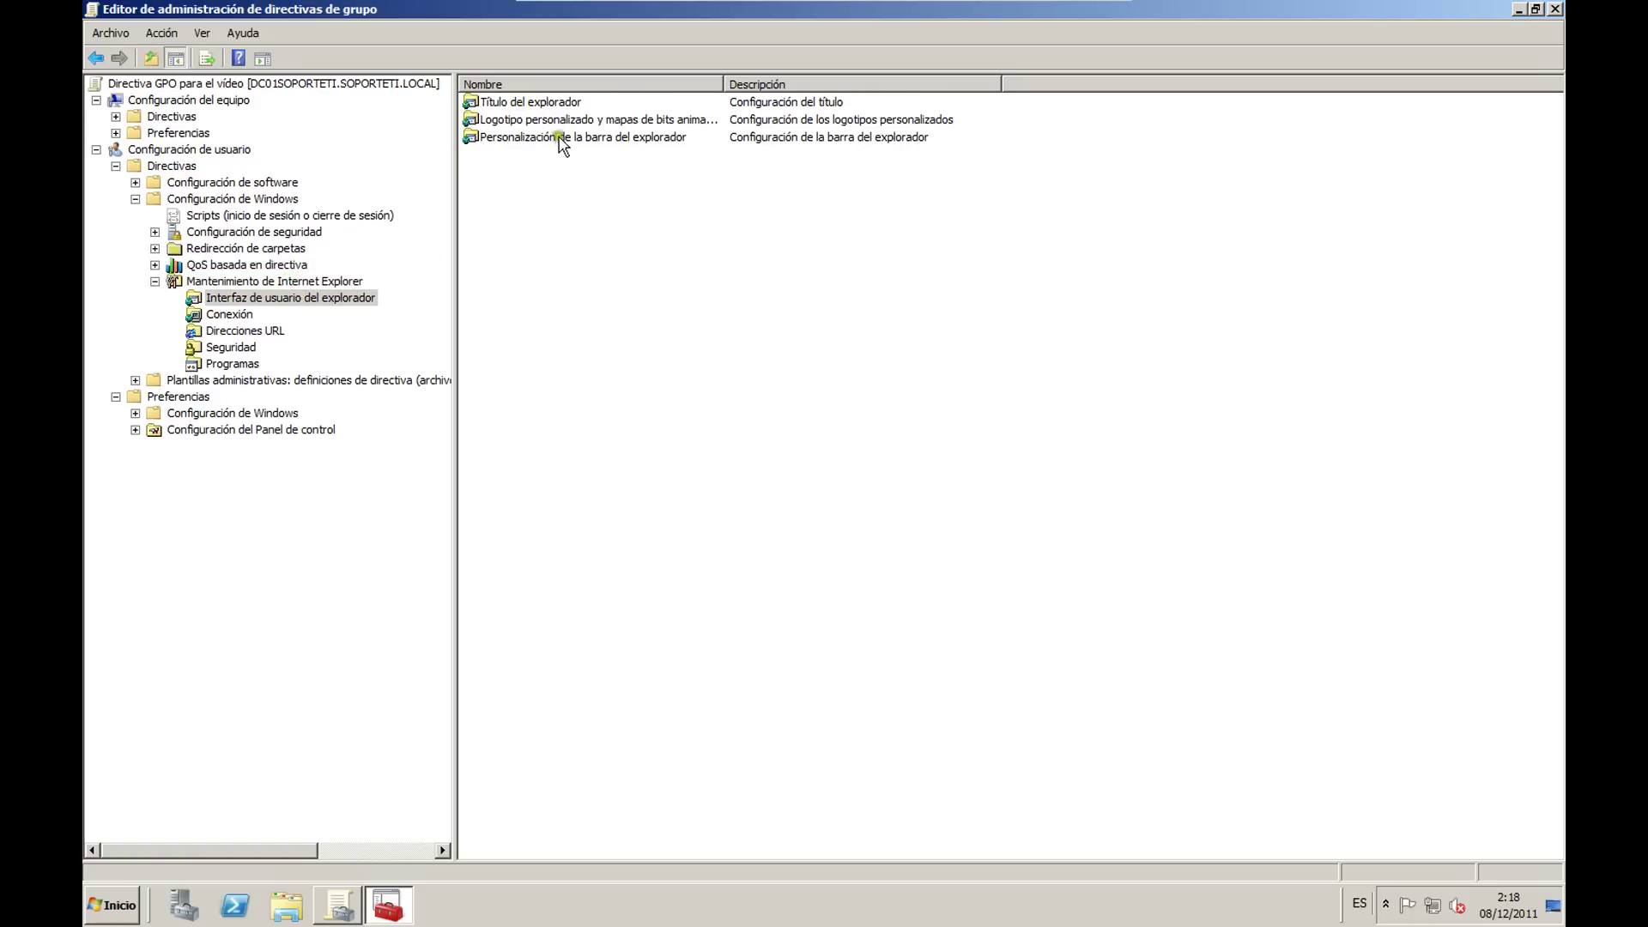
{"action": "left_click", "coordinate": [227, 331]}
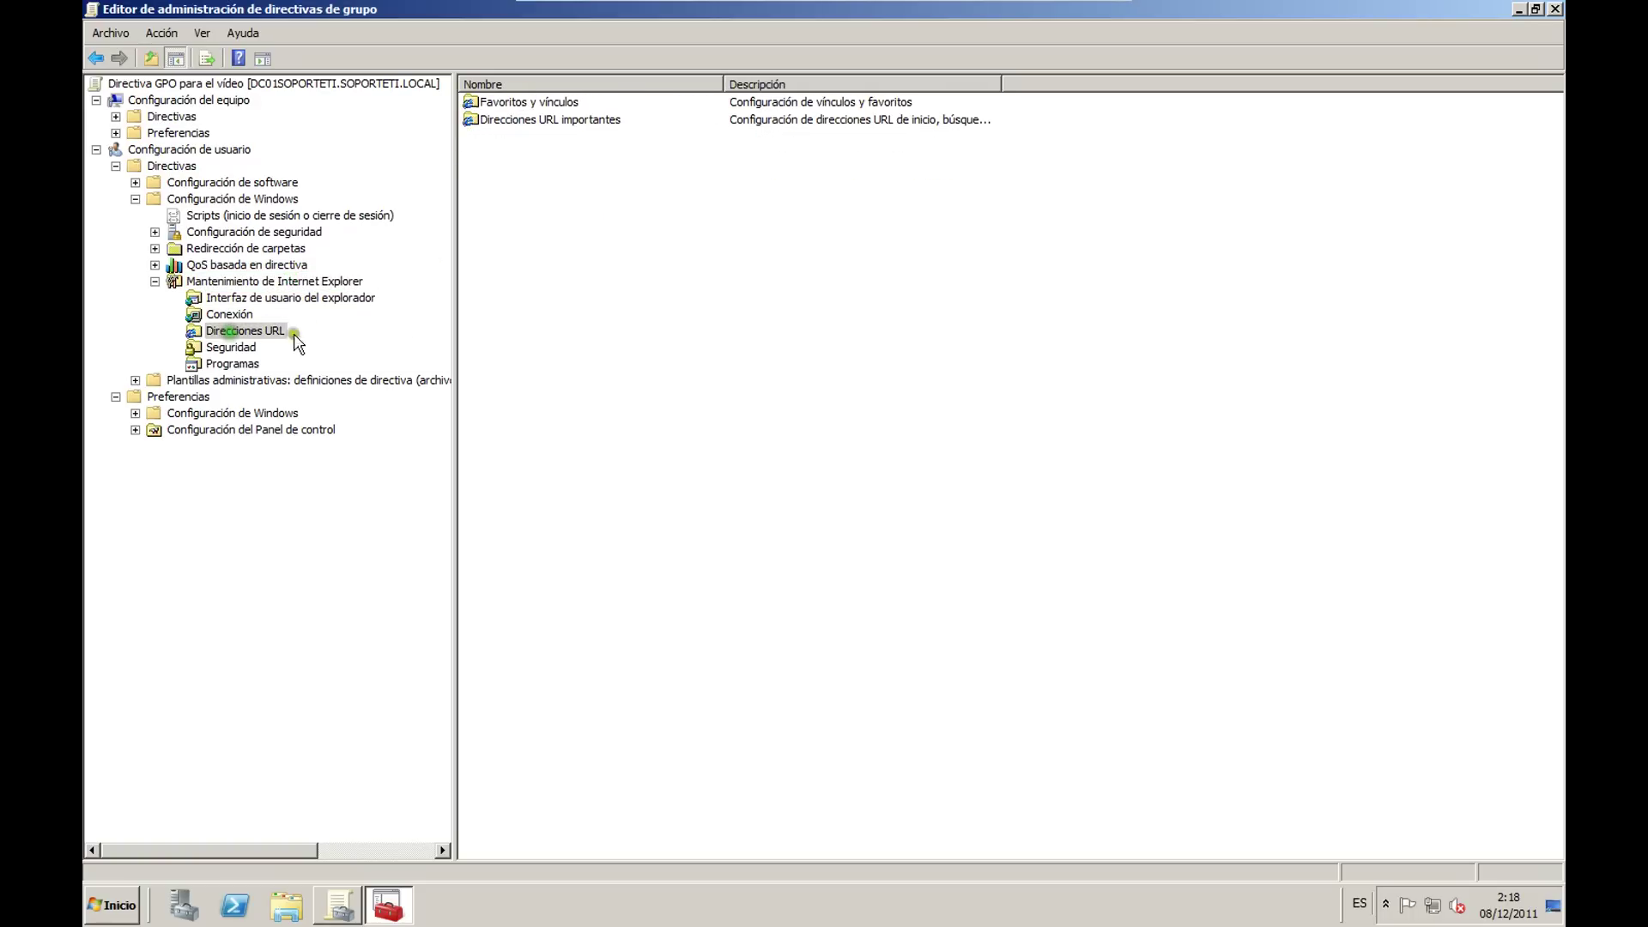
{"action": "double_click", "coordinate": [540, 120]}
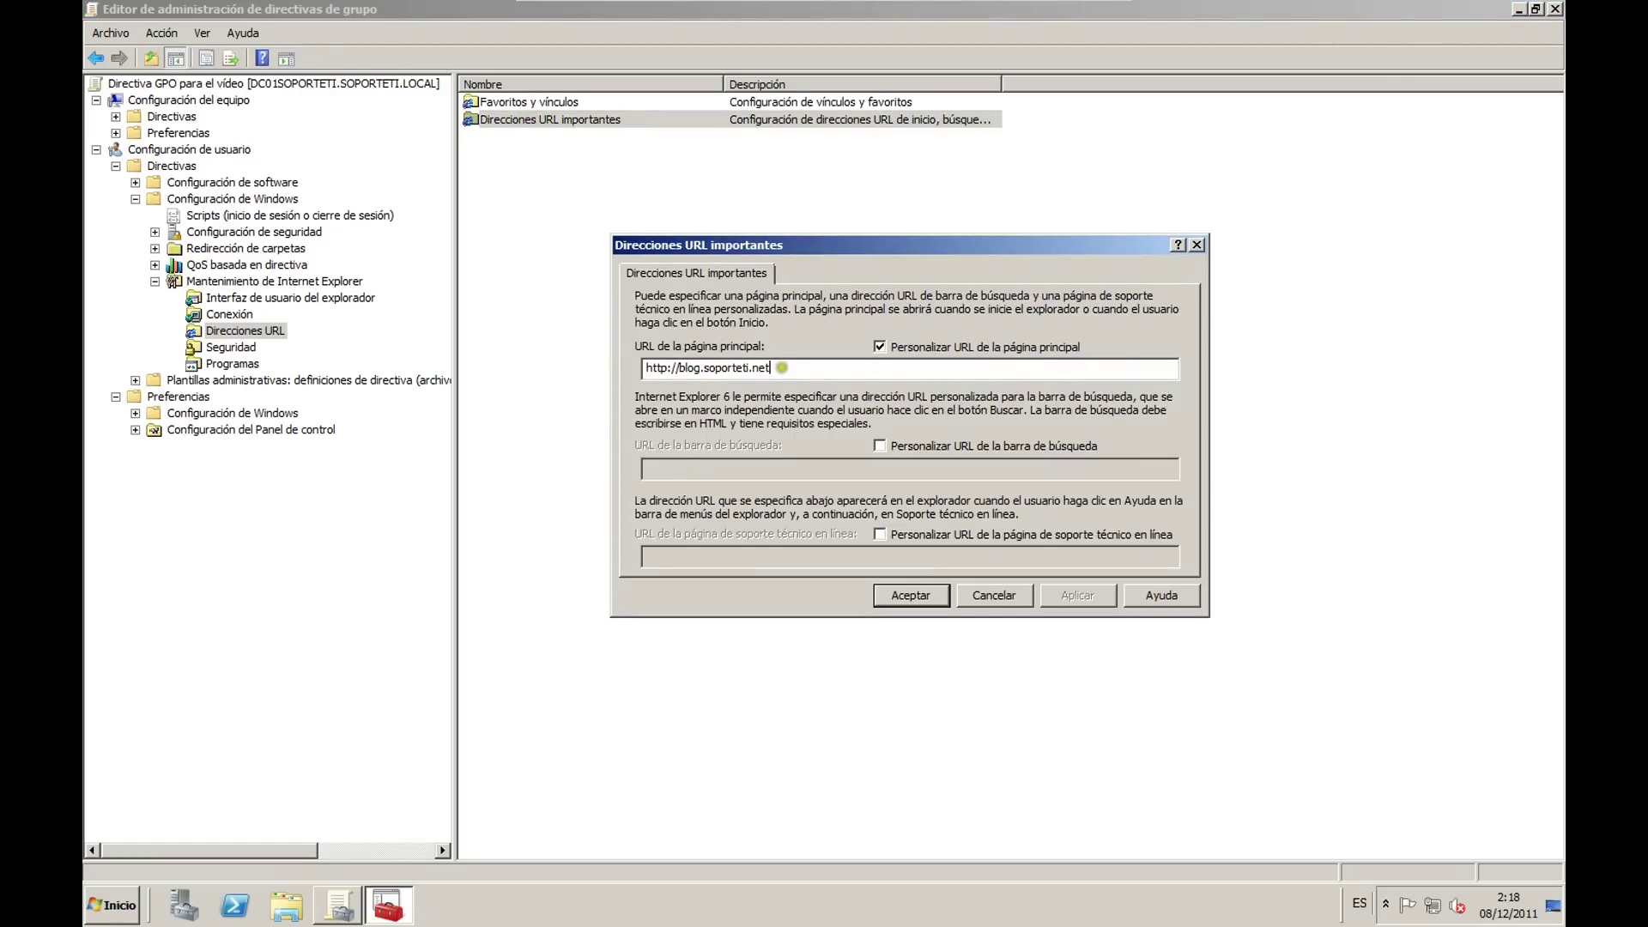
{"action": "left_click", "coordinate": [879, 446]}
{"action": "left_click", "coordinate": [892, 599]}
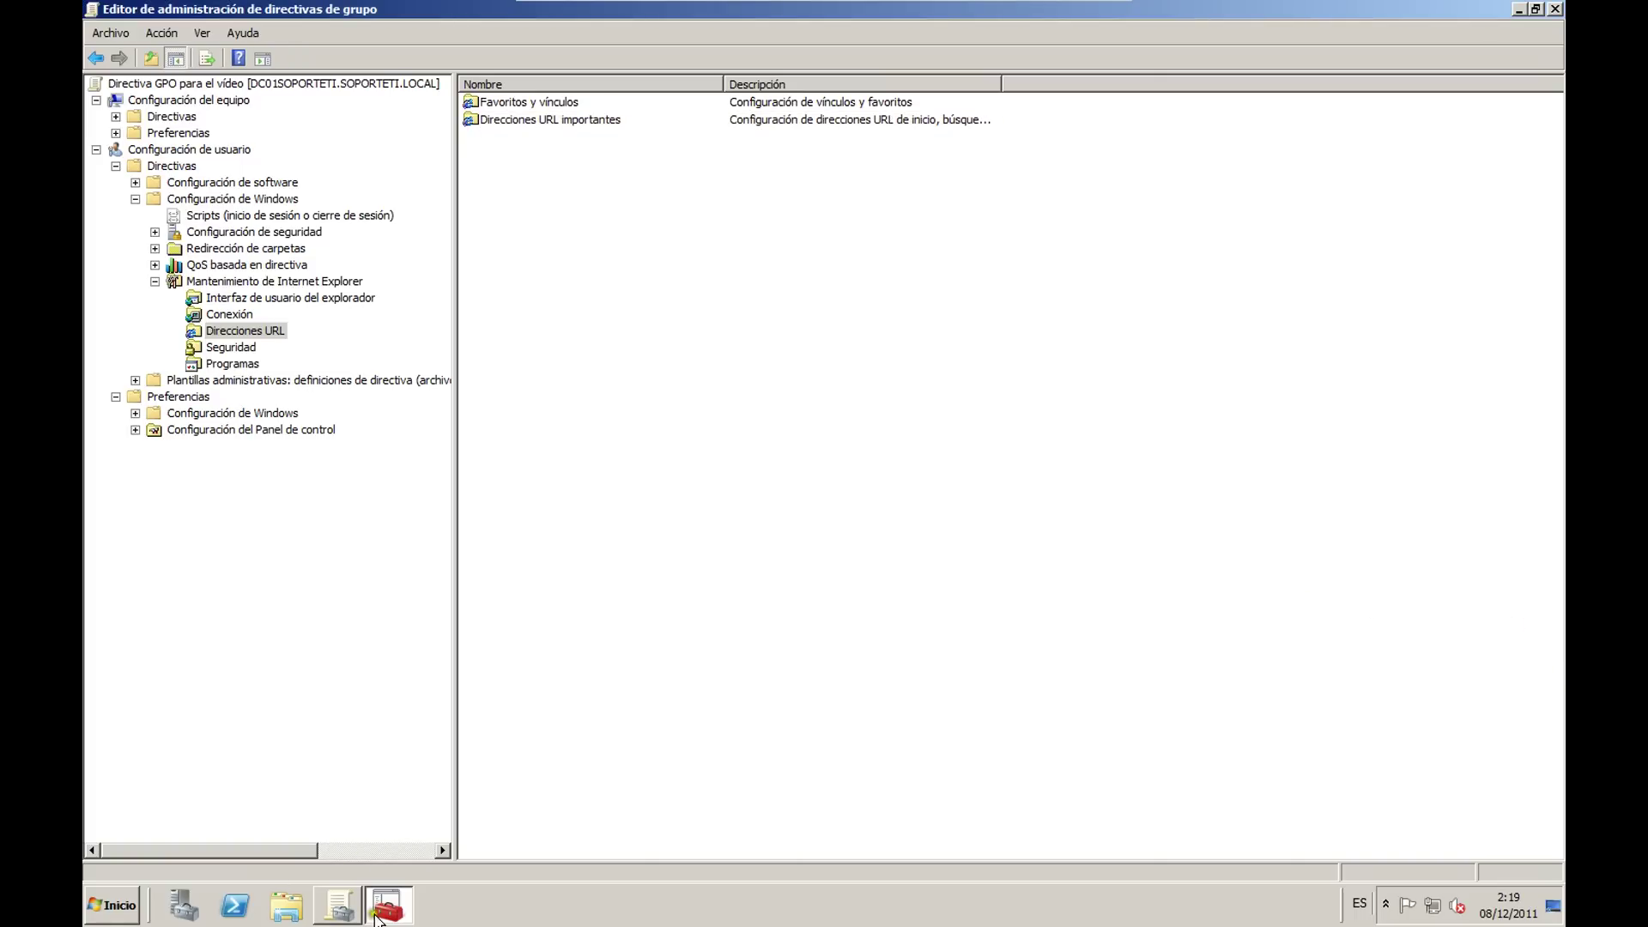
Step: Apply the pending Documents folder redirection settings in GPMC, accepting the compatibility warning
{"action": "left_click", "coordinate": [377, 917]}
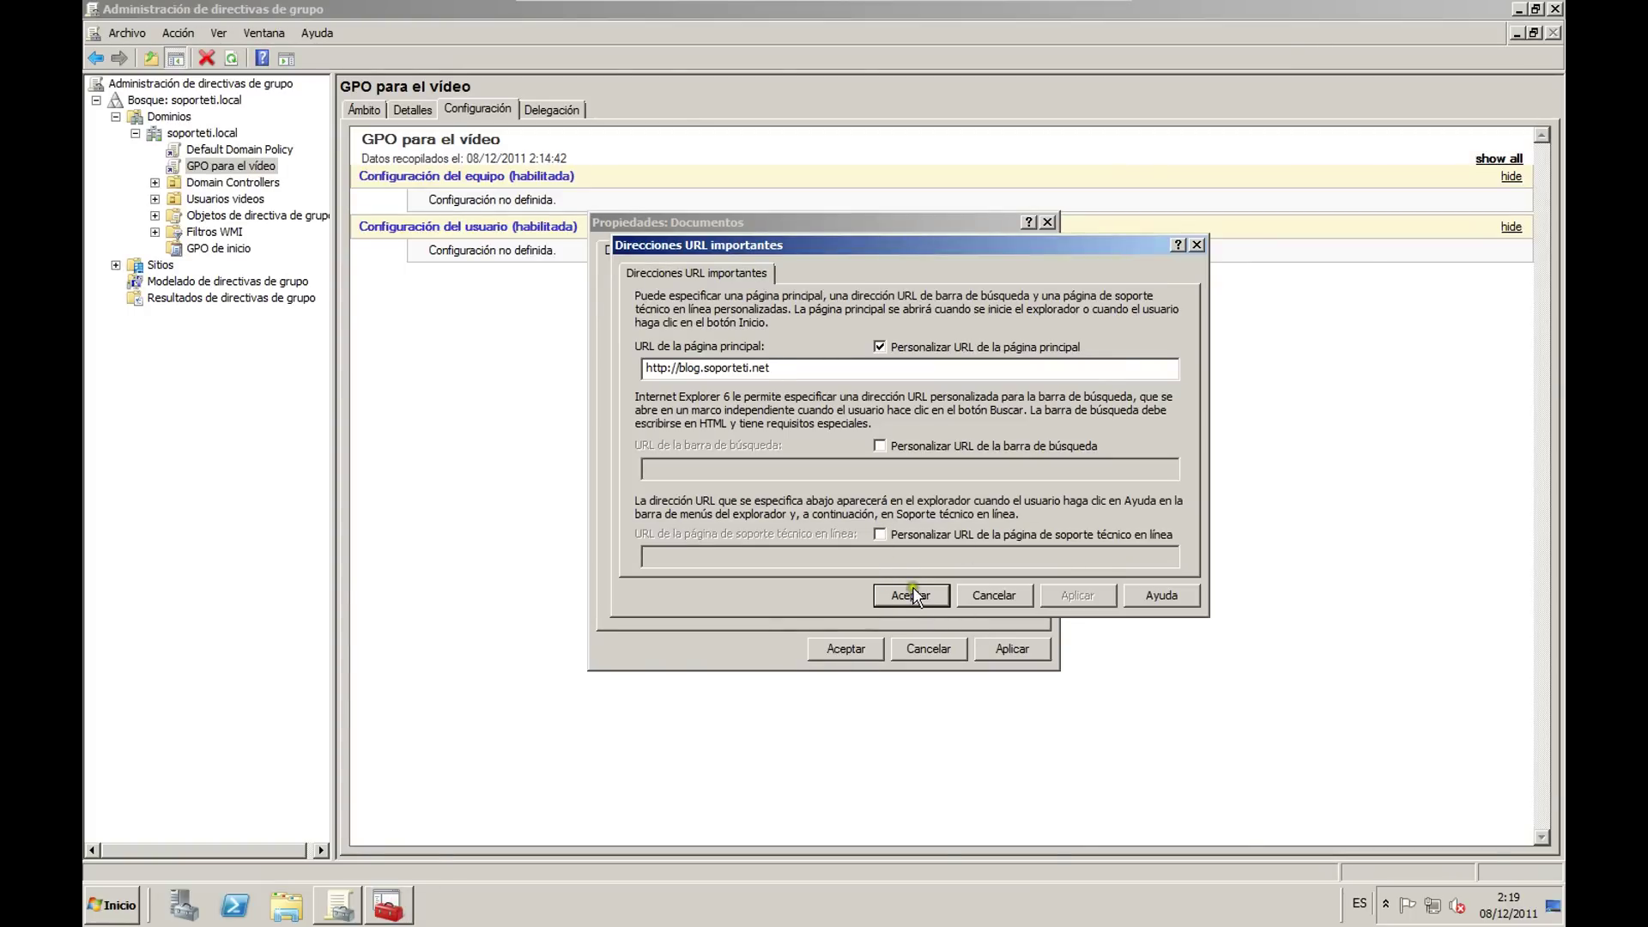
{"action": "left_click", "coordinate": [913, 595]}
{"action": "left_click", "coordinate": [1000, 650]}
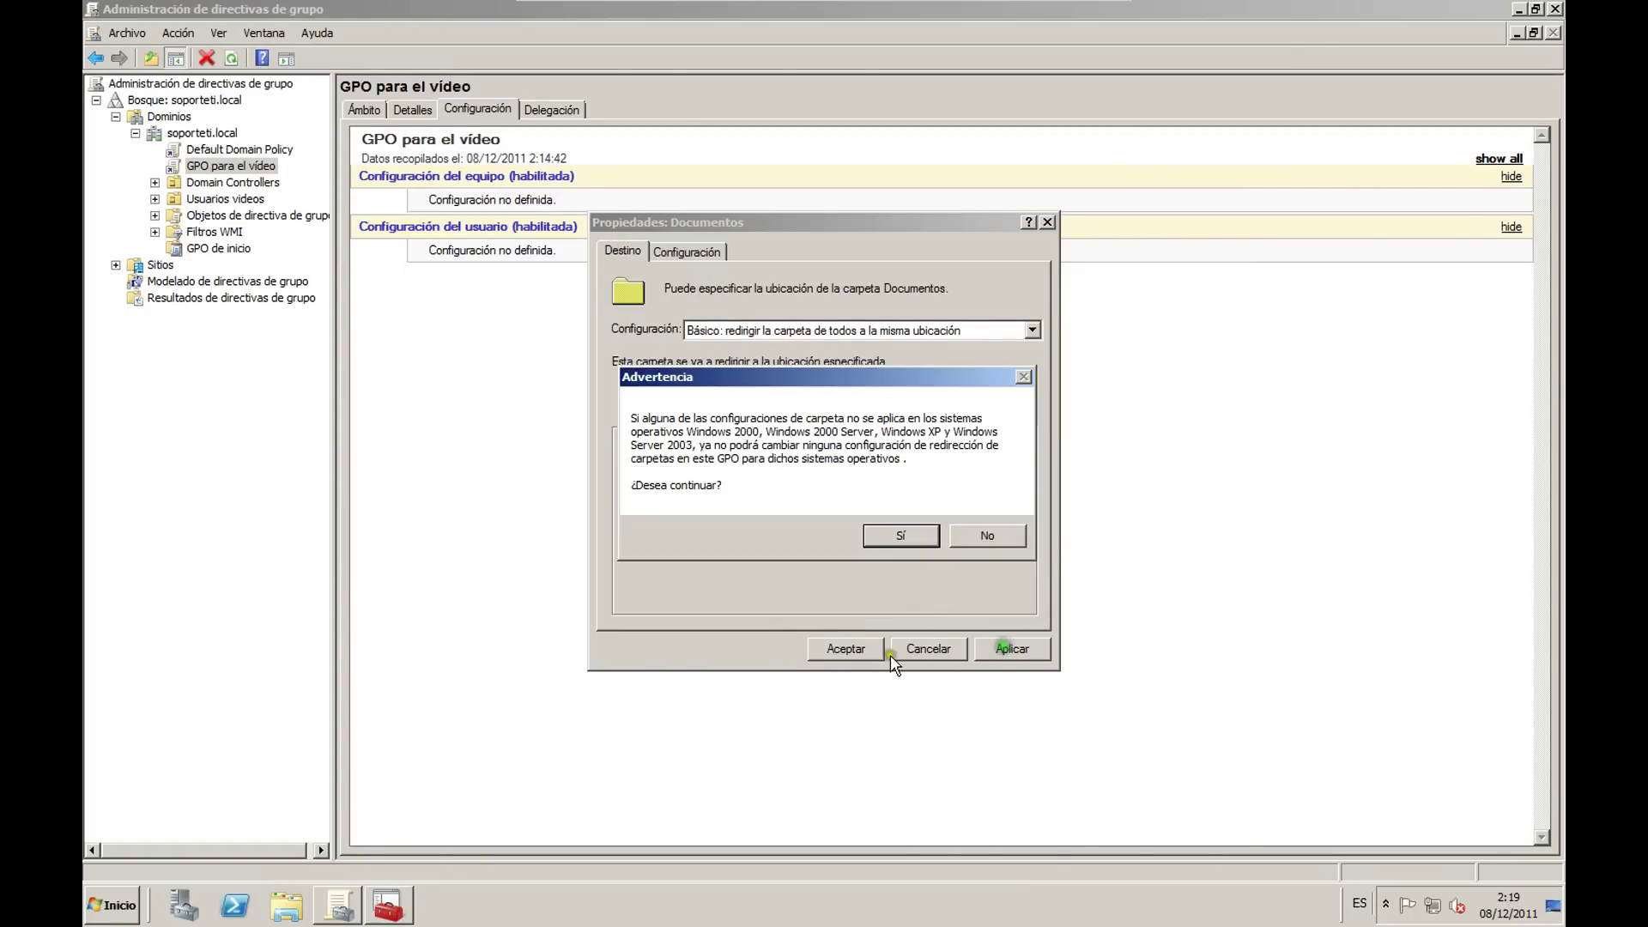
{"action": "left_click", "coordinate": [900, 535]}
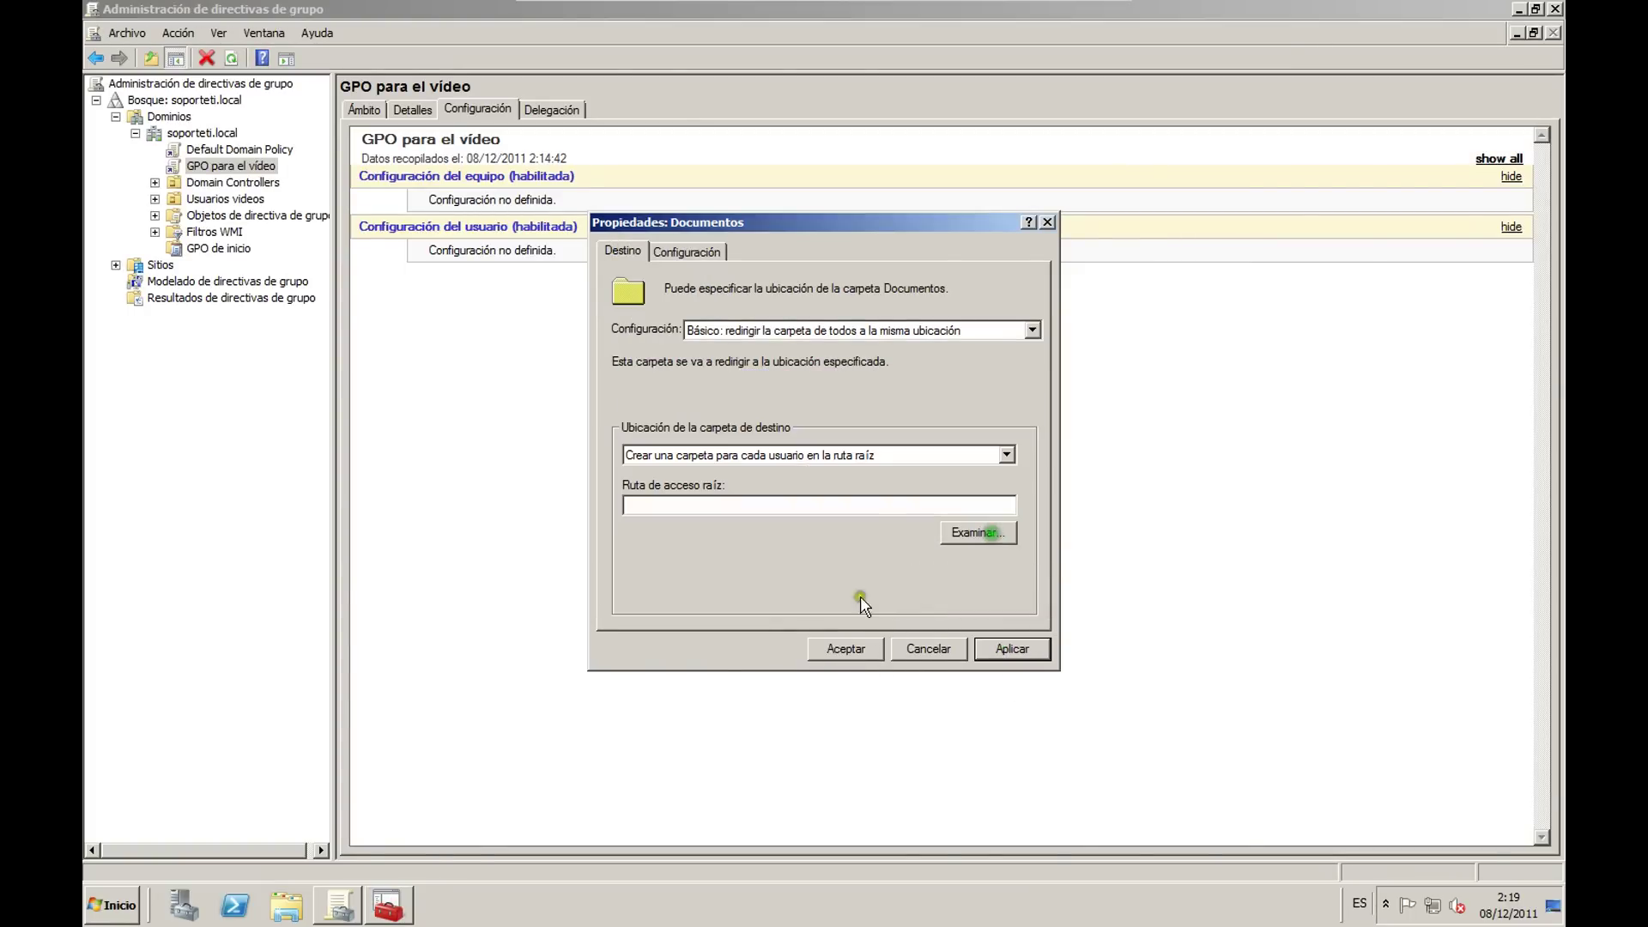
{"action": "left_click", "coordinate": [388, 904]}
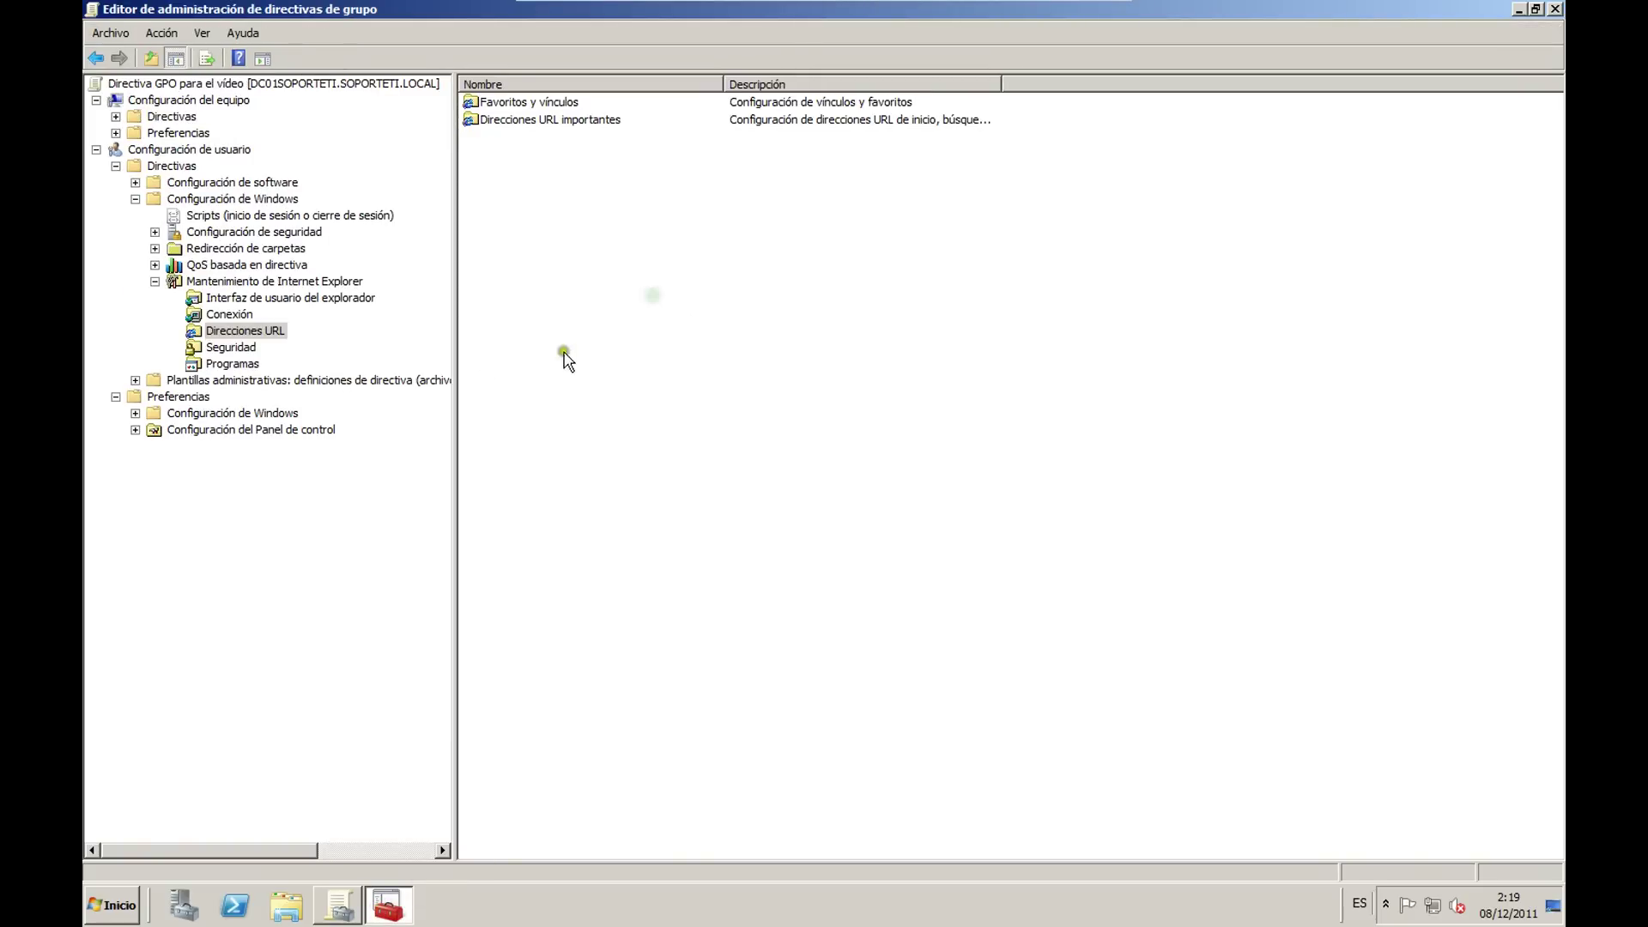
Step: Expand Administrative Templates > Sistema, browse Perfiles de usuario and Ctrl+Alt+Supr options, then select Inicio de sesión
{"action": "left_click", "coordinate": [155, 281]}
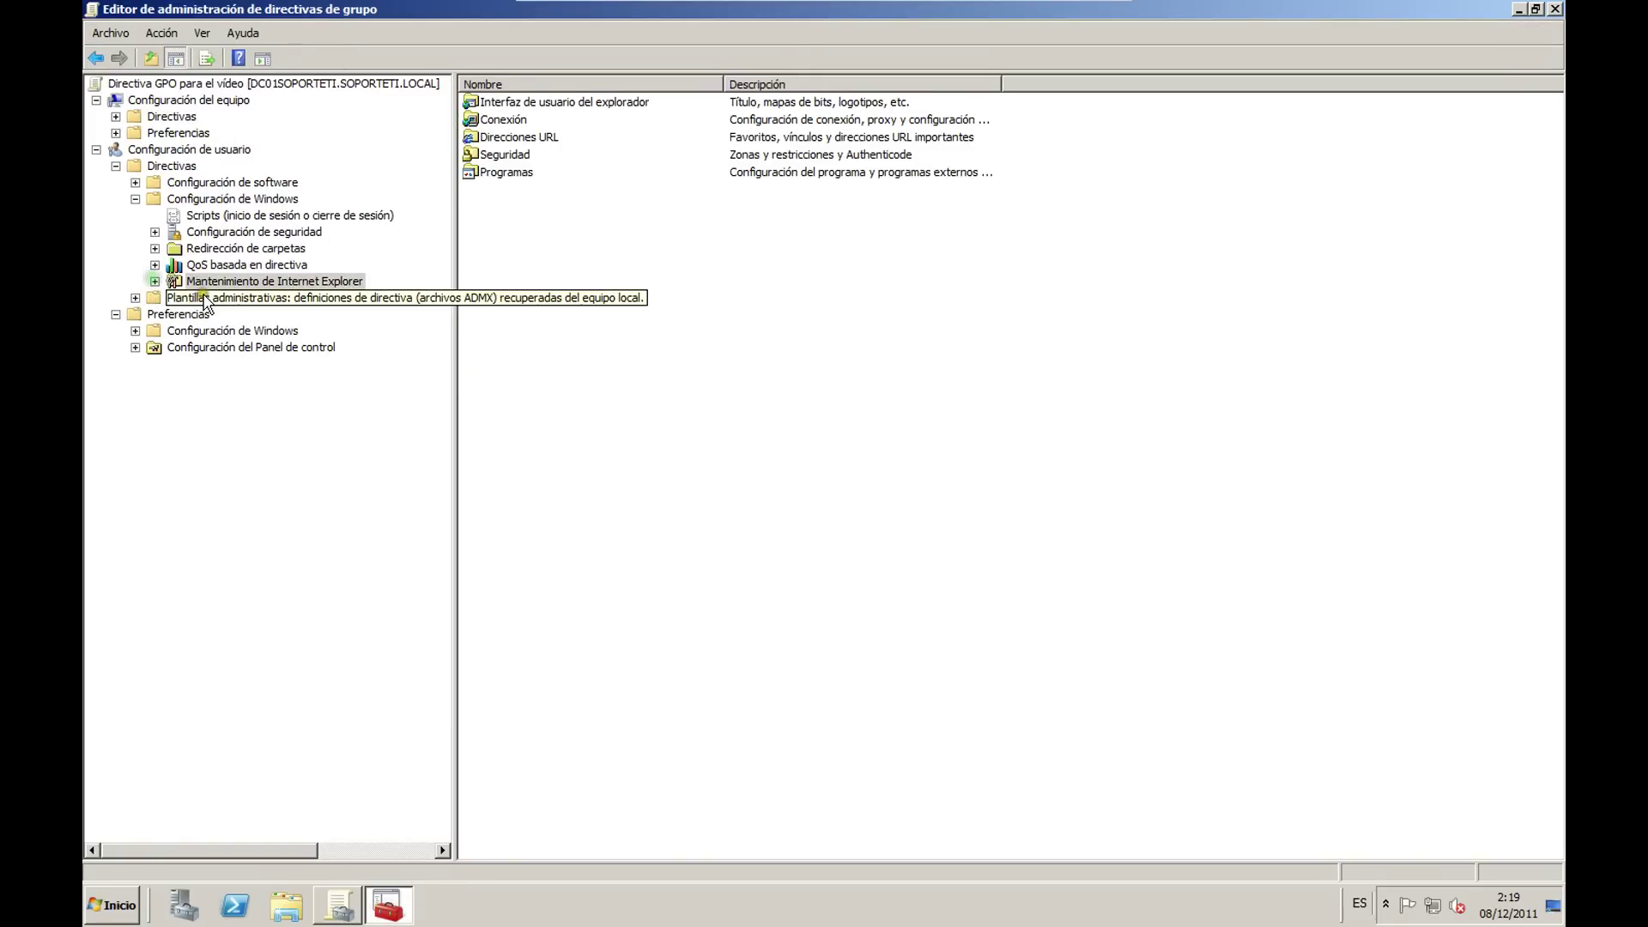
{"action": "left_click", "coordinate": [204, 297]}
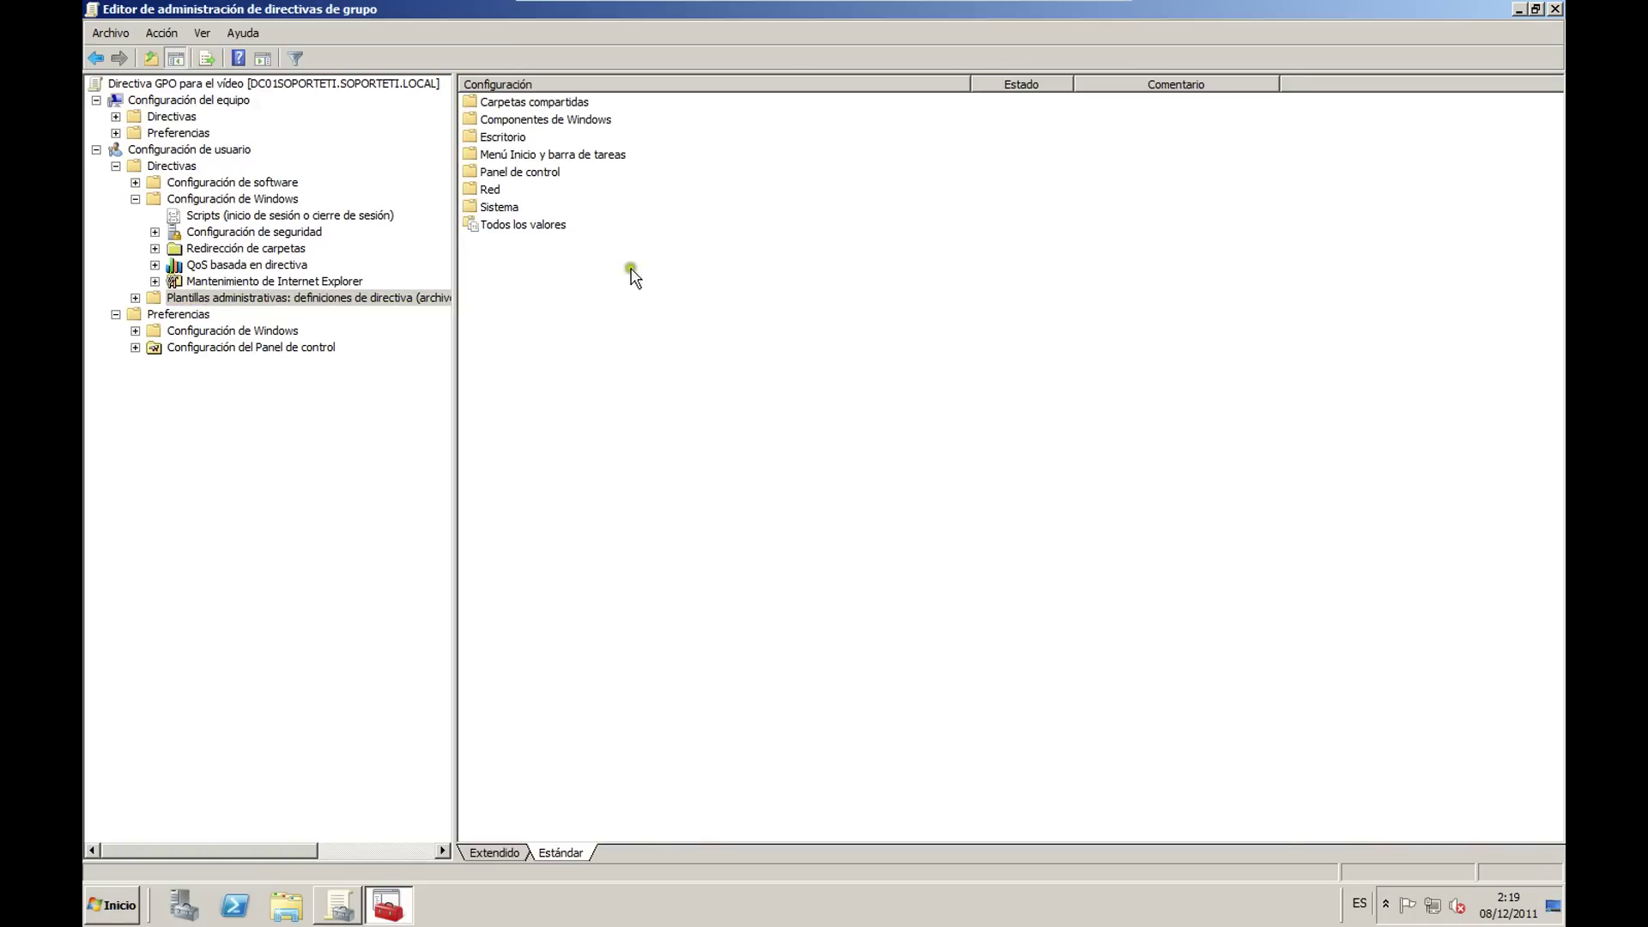
{"action": "double_click", "coordinate": [519, 139]}
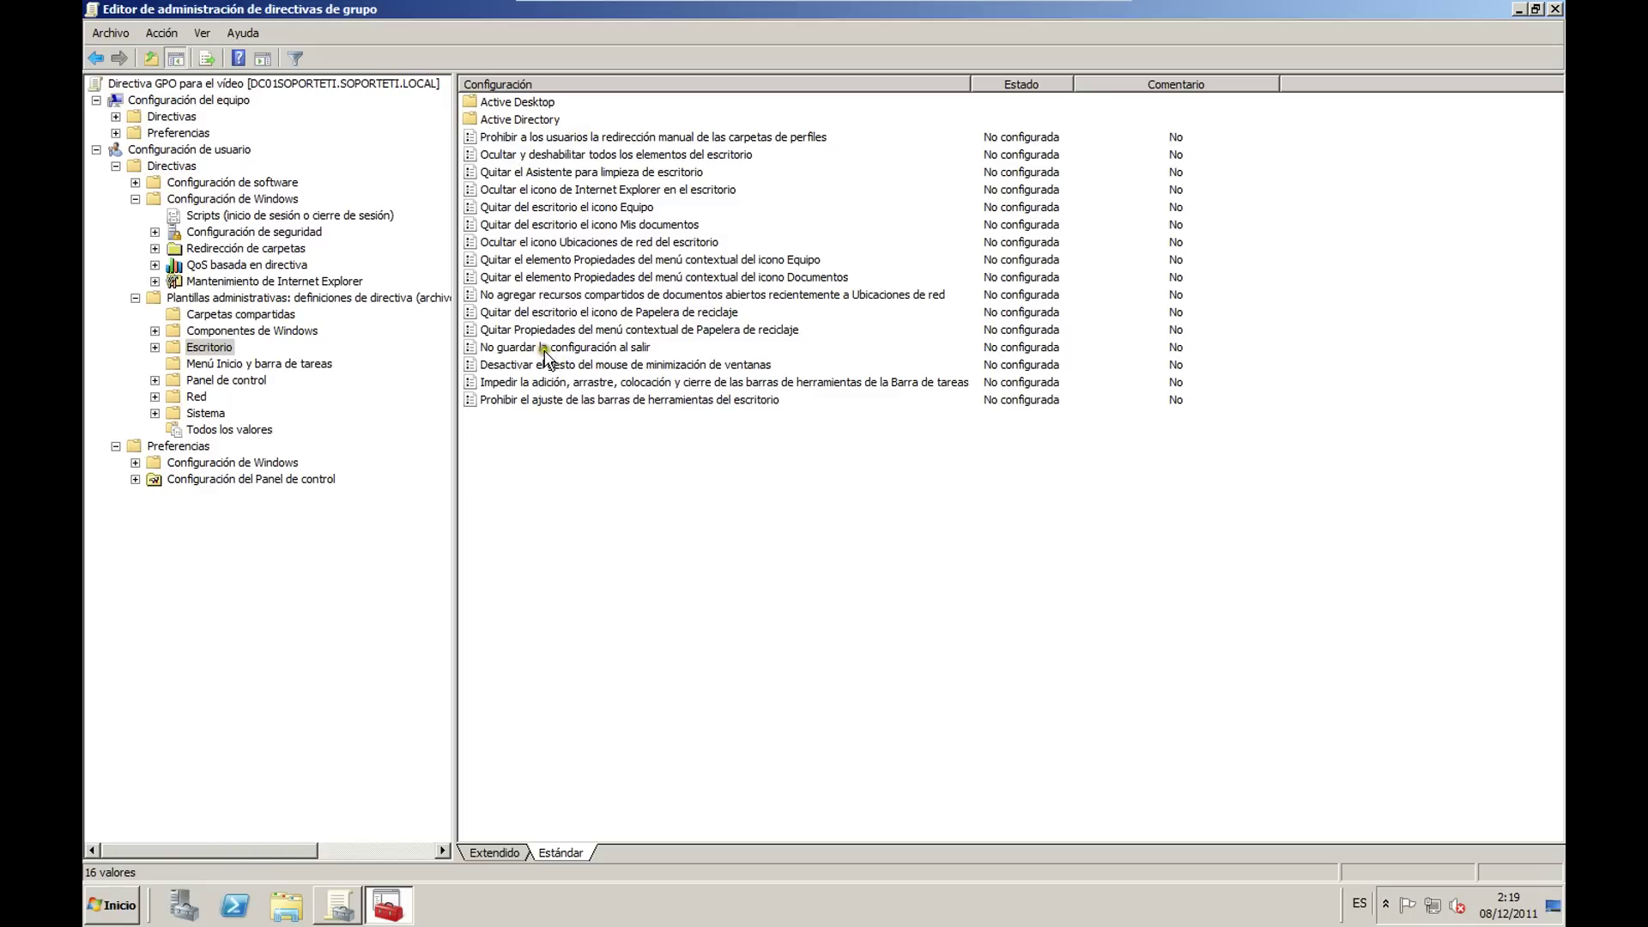
{"action": "left_click", "coordinate": [204, 414]}
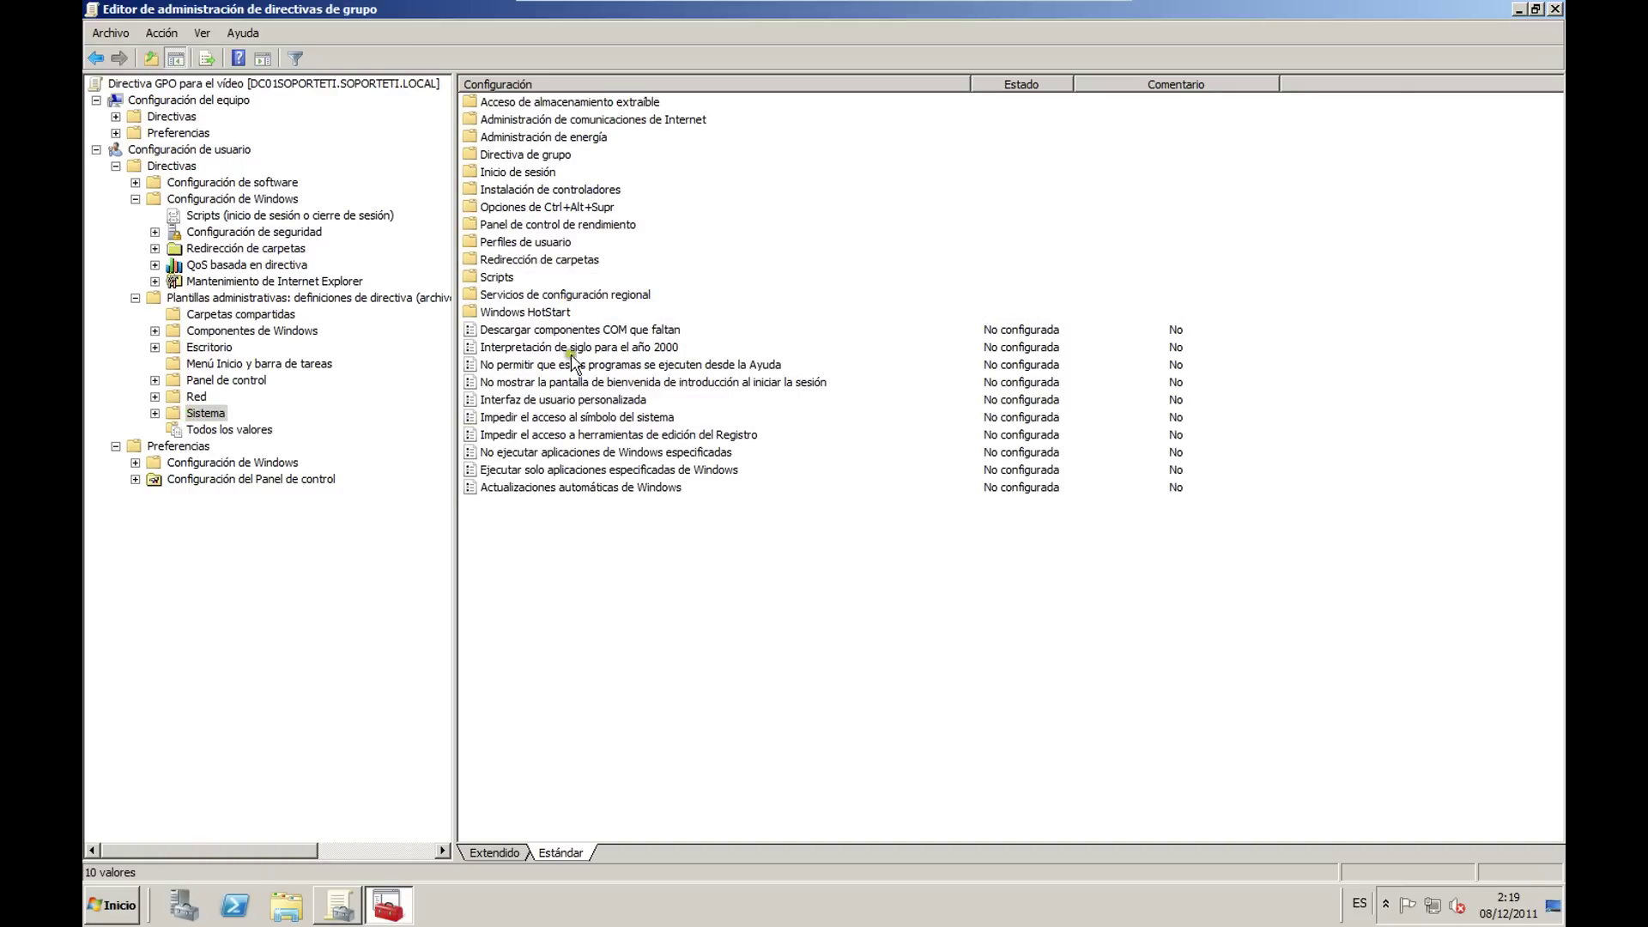
{"action": "double_click", "coordinate": [510, 259]}
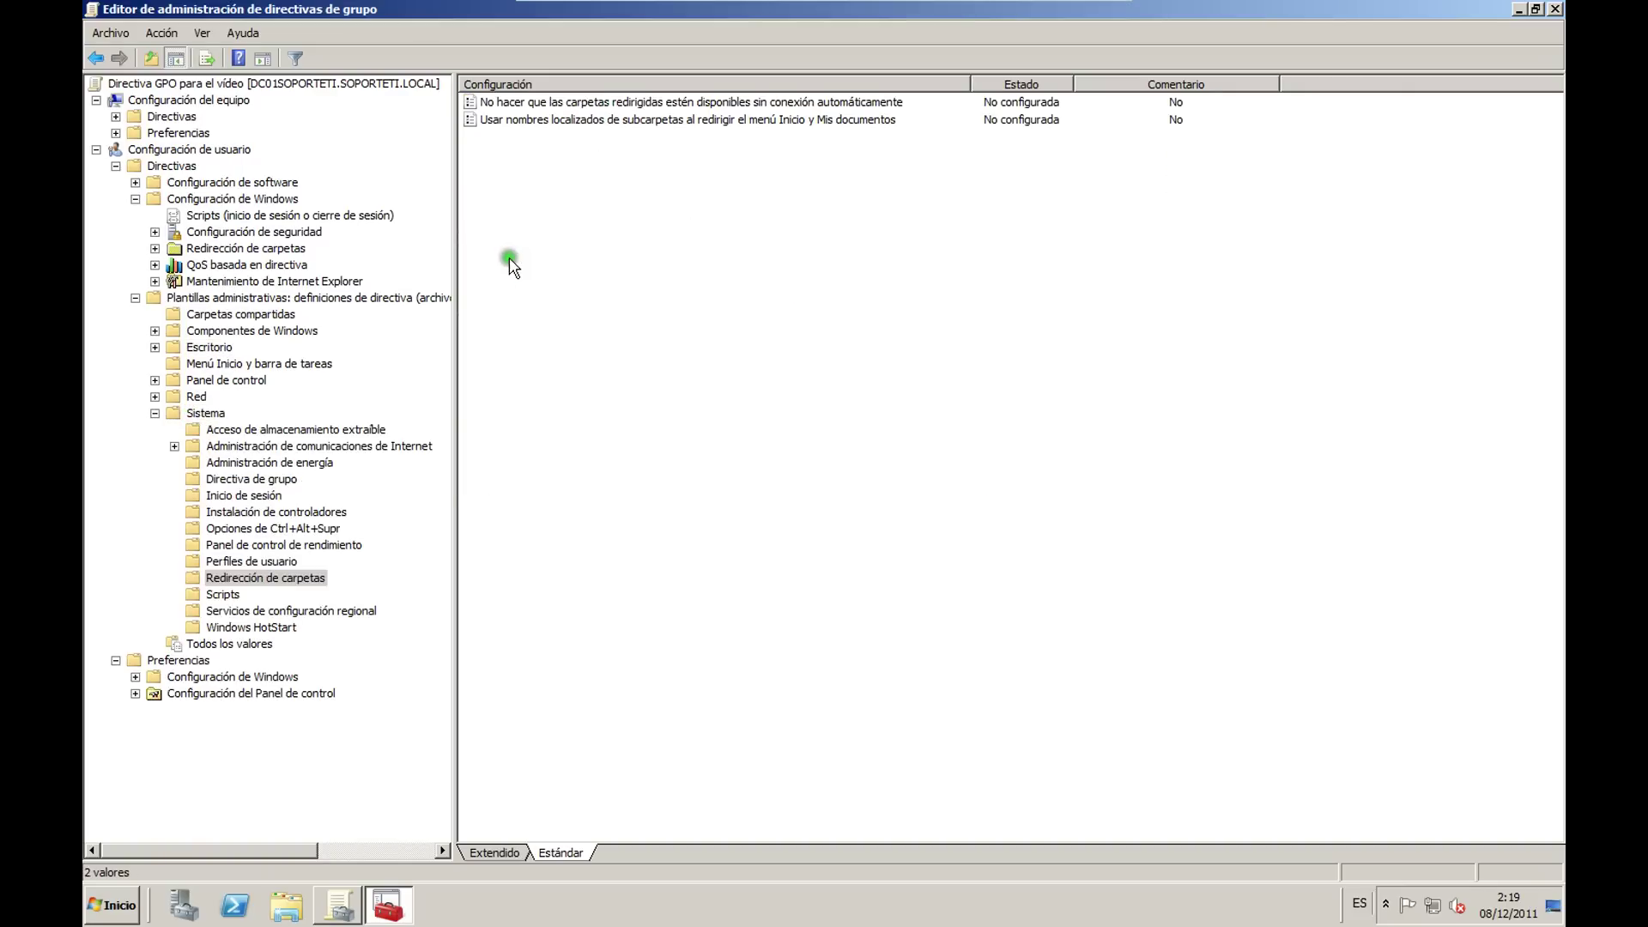
{"action": "left_click", "coordinate": [254, 563]}
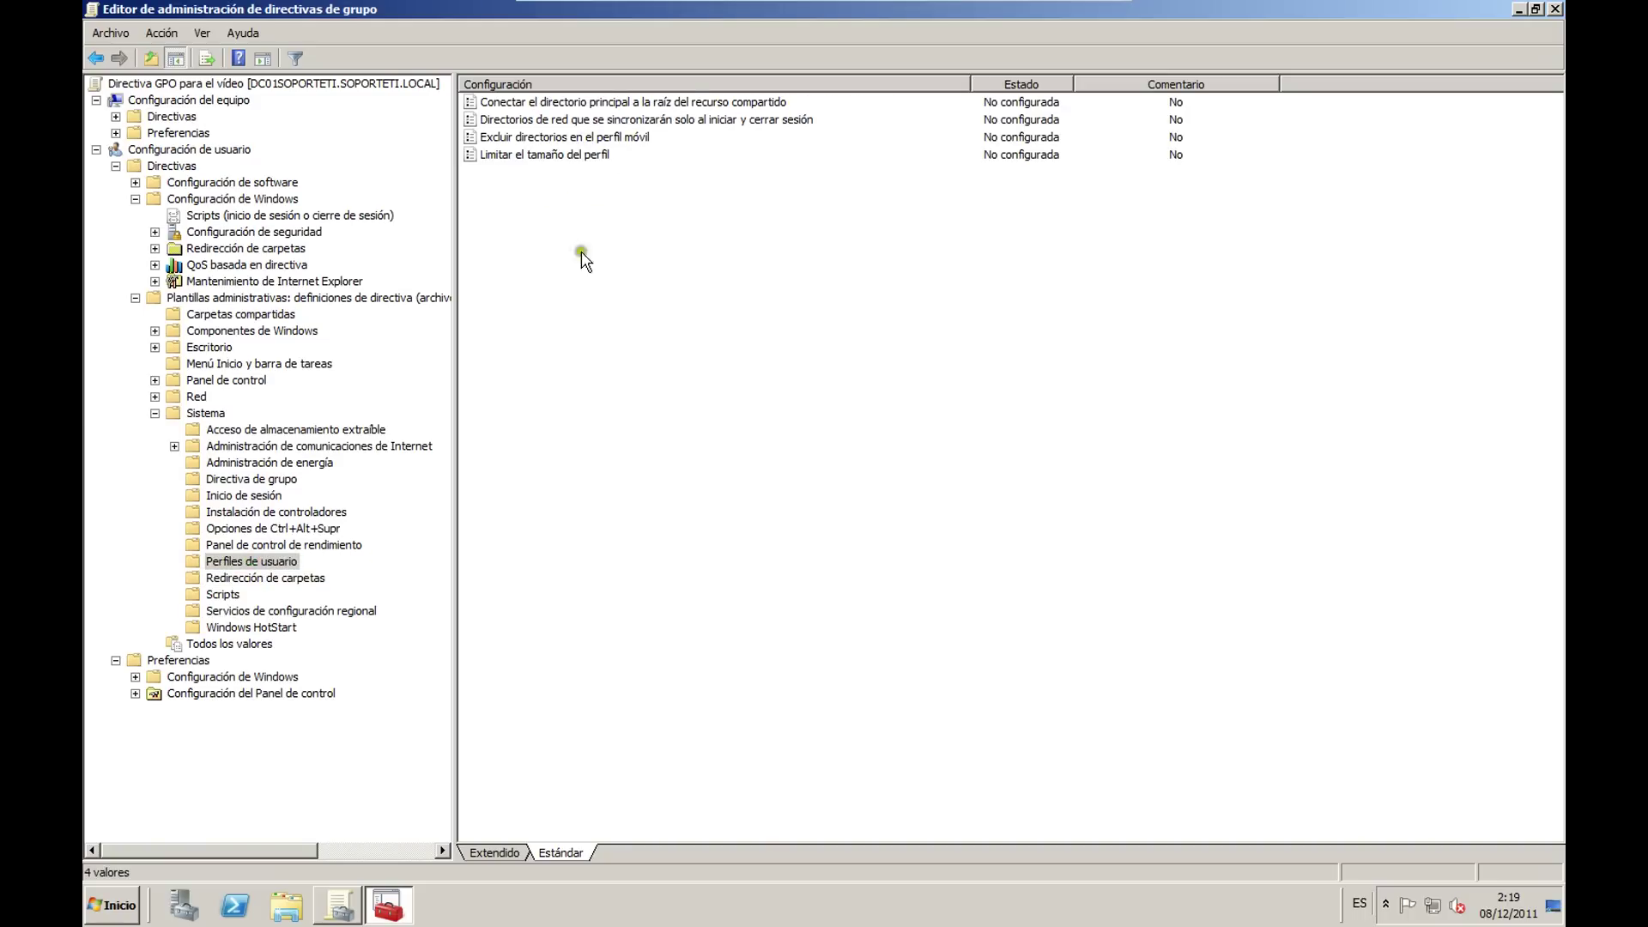
{"action": "left_click", "coordinate": [528, 155]}
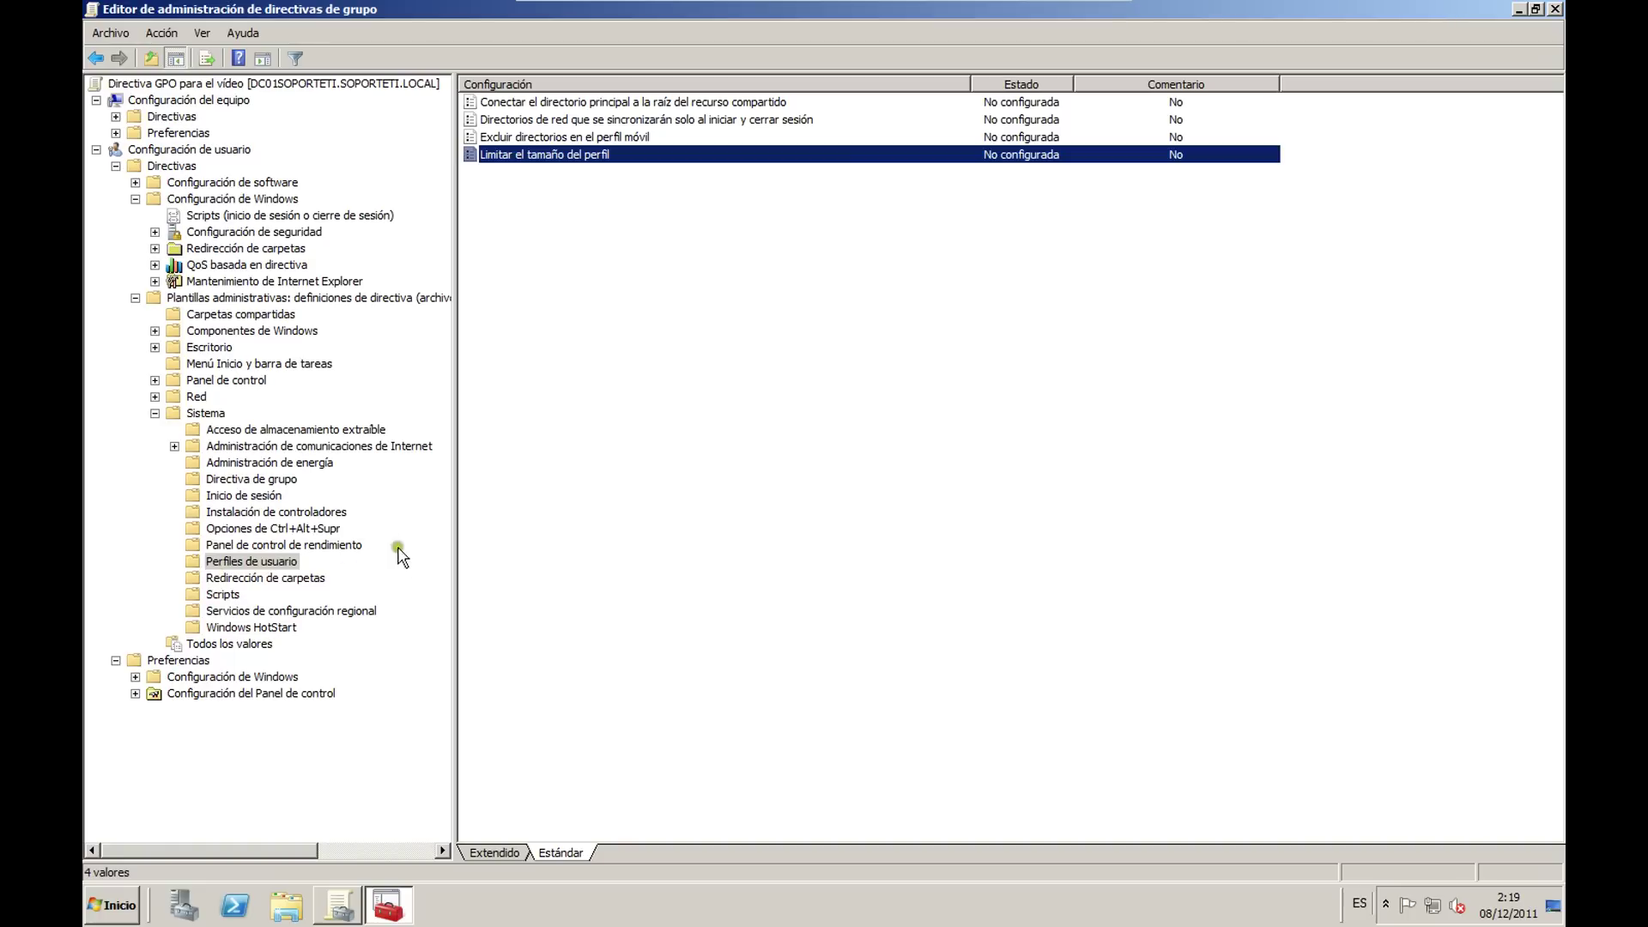
{"action": "left_click", "coordinate": [242, 528]}
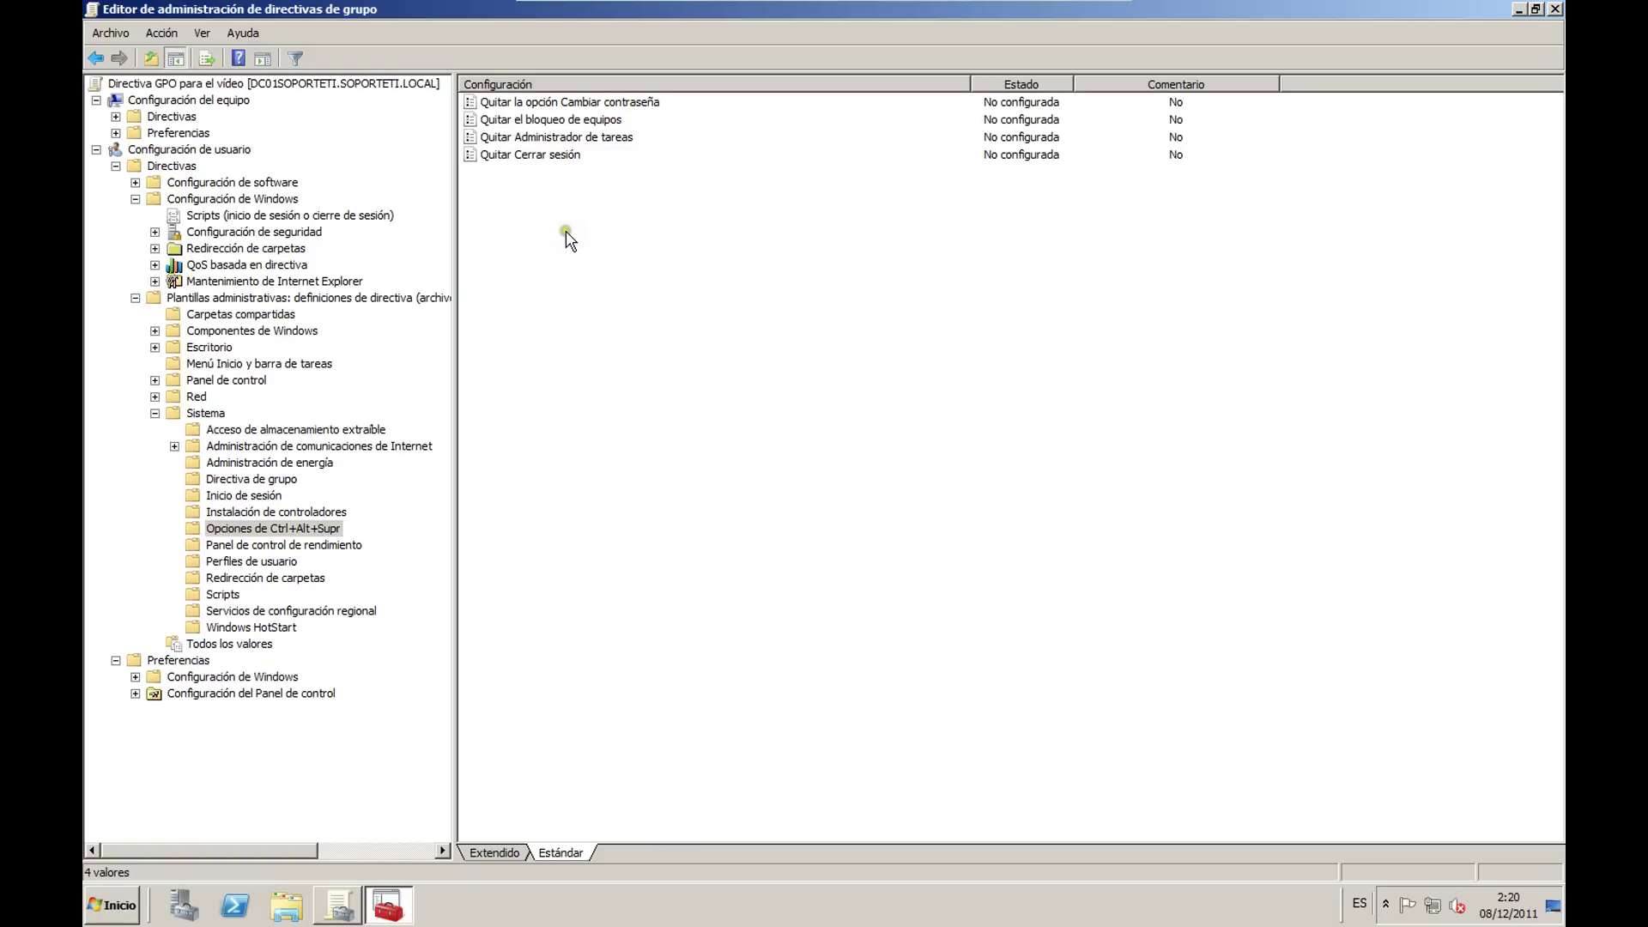
{"action": "left_click", "coordinate": [253, 495]}
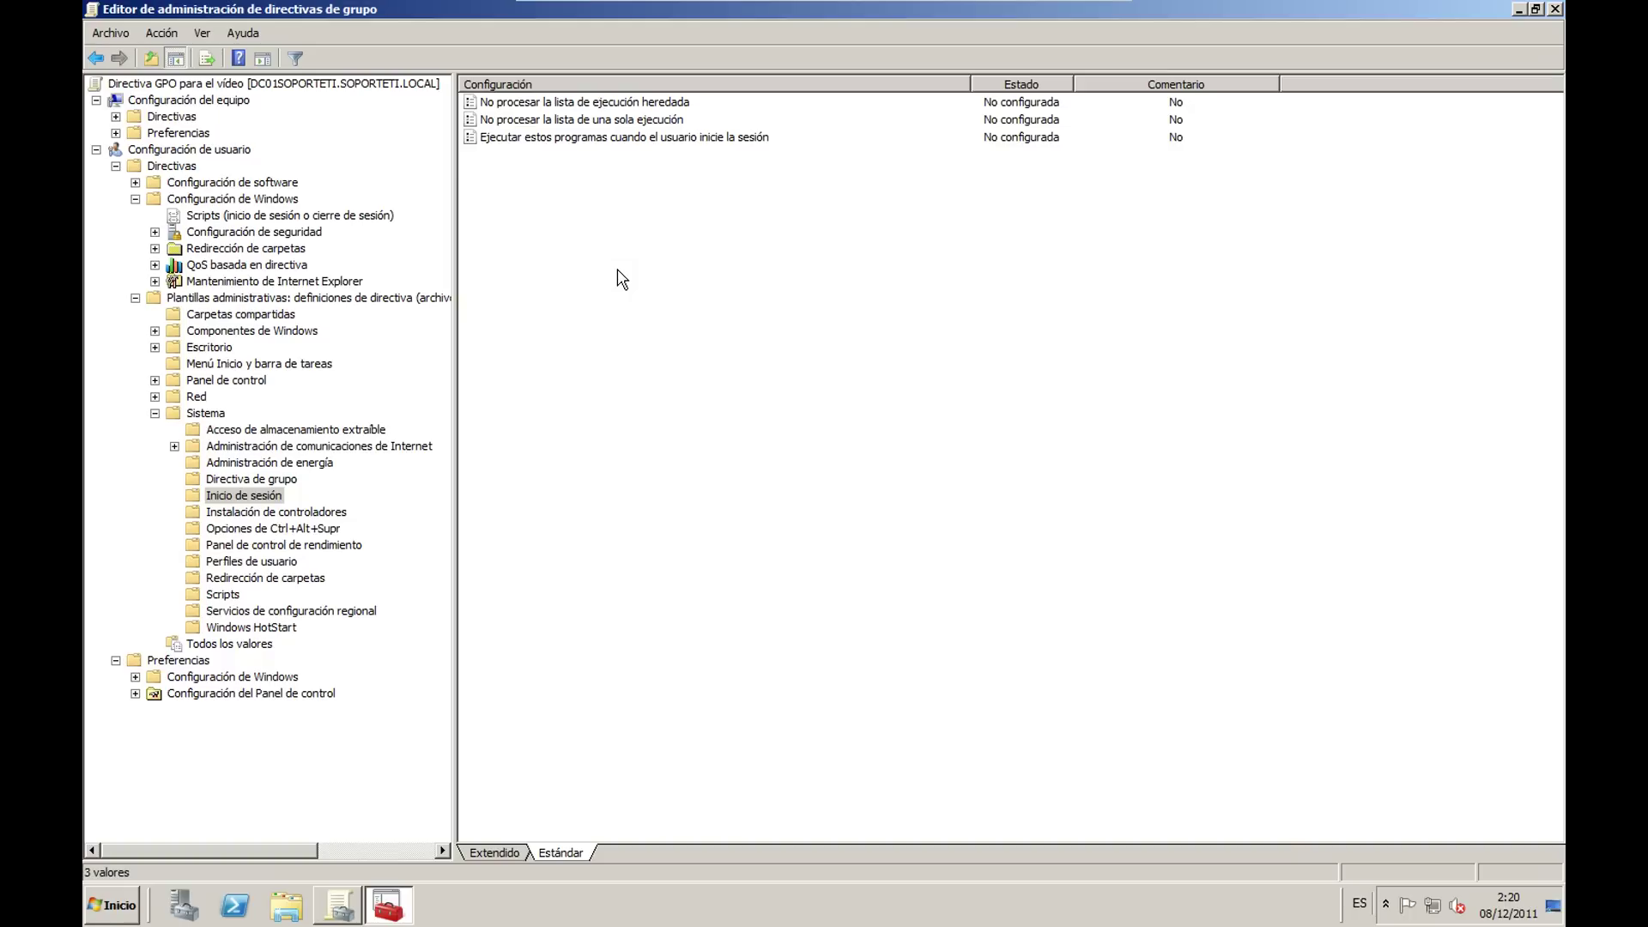
Step: Enable 'Ejecutar estos programas cuando el usuario inicie la sesión' with notepad.exe as the logon program
{"action": "right_click", "coordinate": [565, 140]}
{"action": "left_click", "coordinate": [619, 157]}
{"action": "left_click", "coordinate": [147, 146]}
{"action": "left_click", "coordinate": [153, 330]}
{"action": "left_click", "coordinate": [314, 152]}
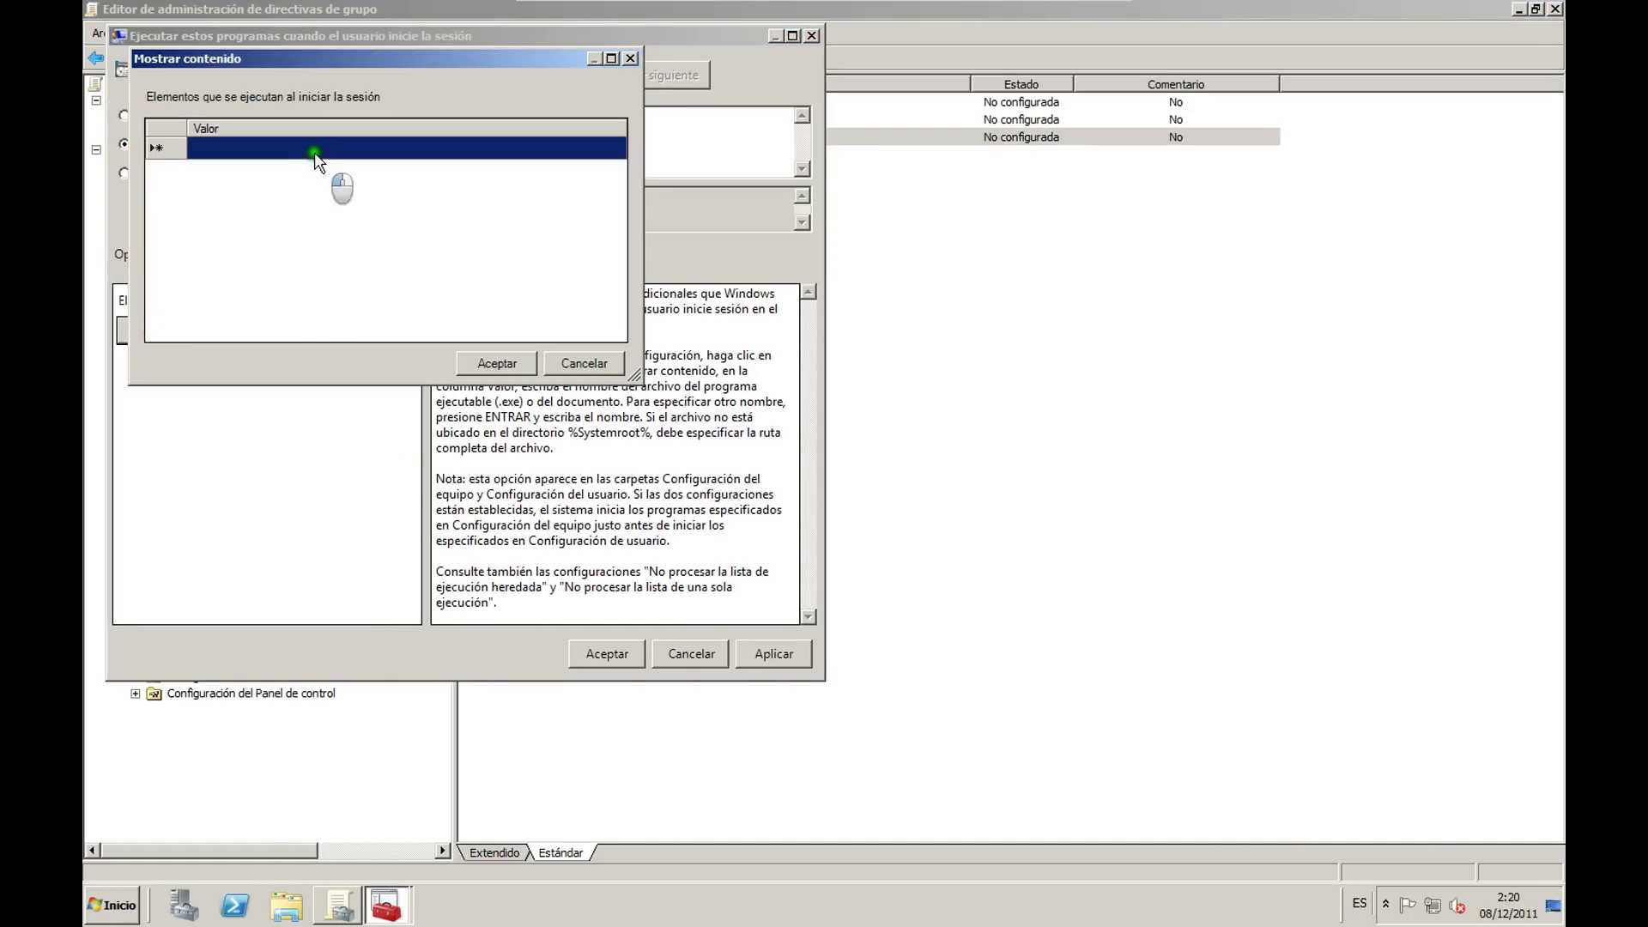
{"action": "left_click", "coordinate": [315, 150]}
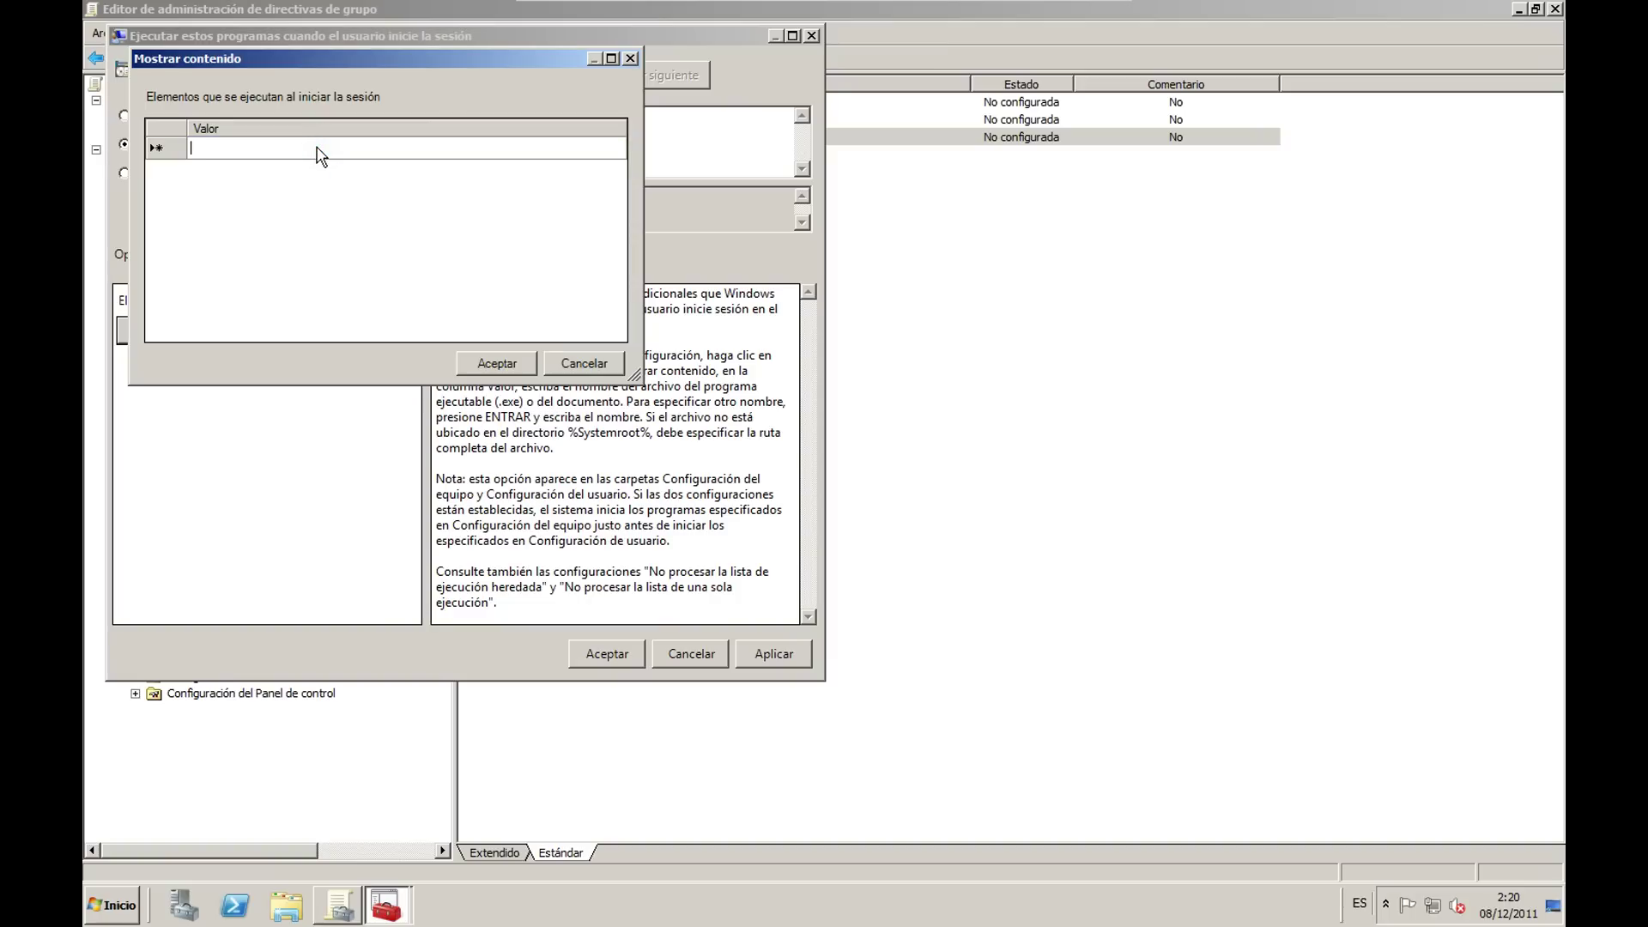
{"action": "type", "text": "notepad.exe"}
{"action": "left_click", "coordinate": [498, 365]}
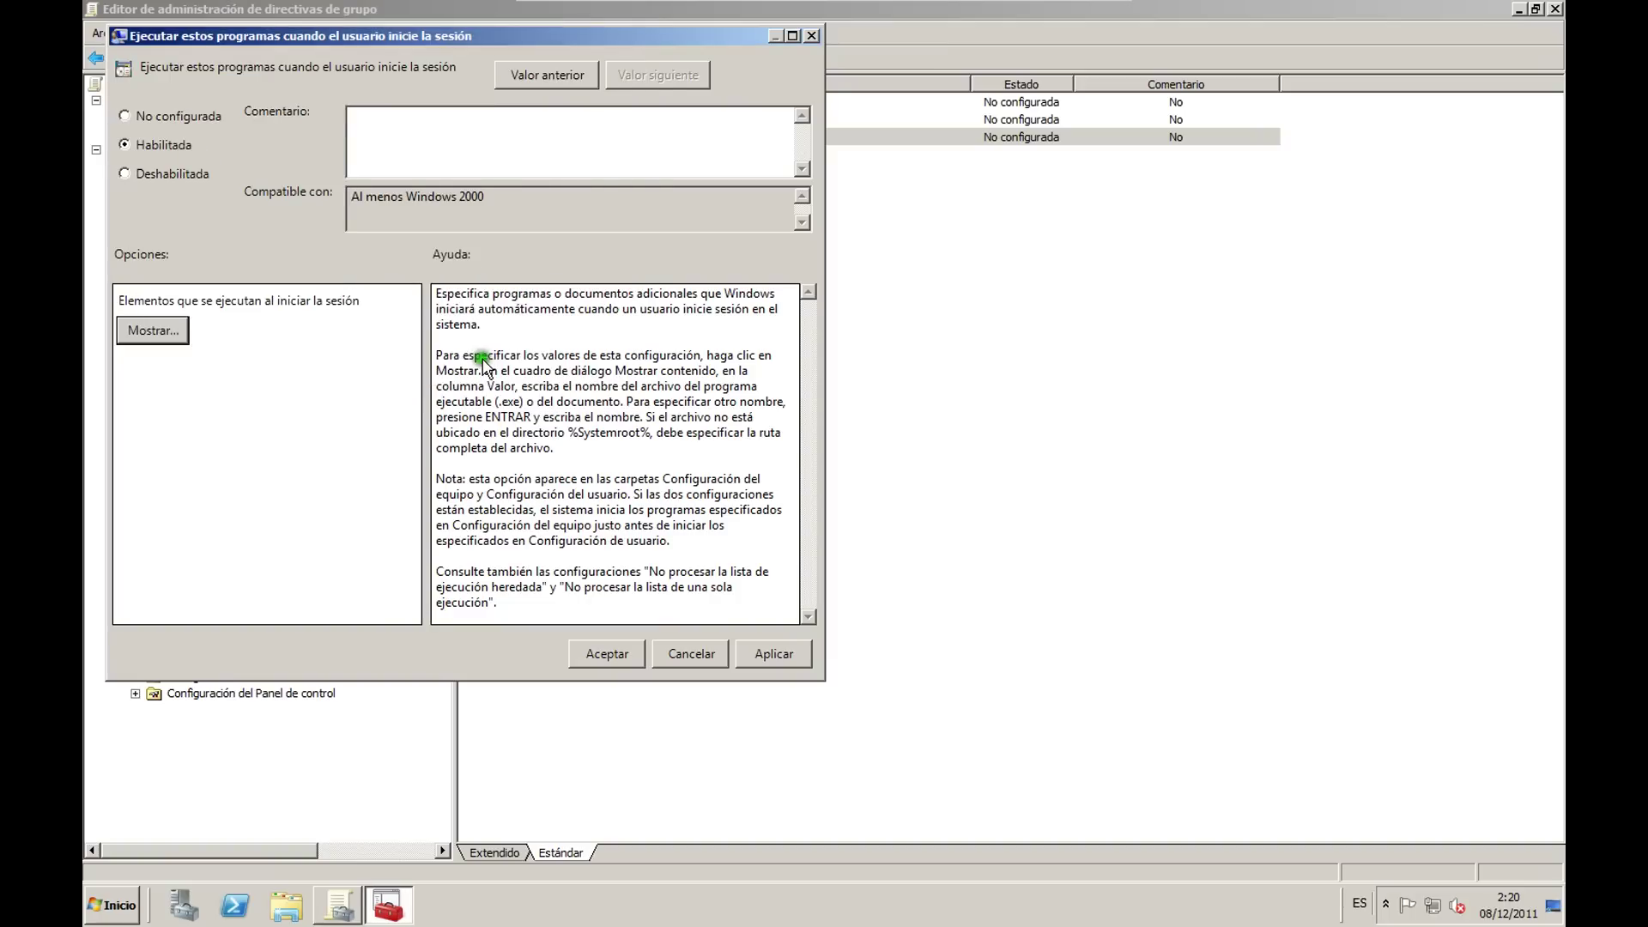
{"action": "left_click", "coordinate": [762, 650]}
{"action": "left_click", "coordinate": [620, 656]}
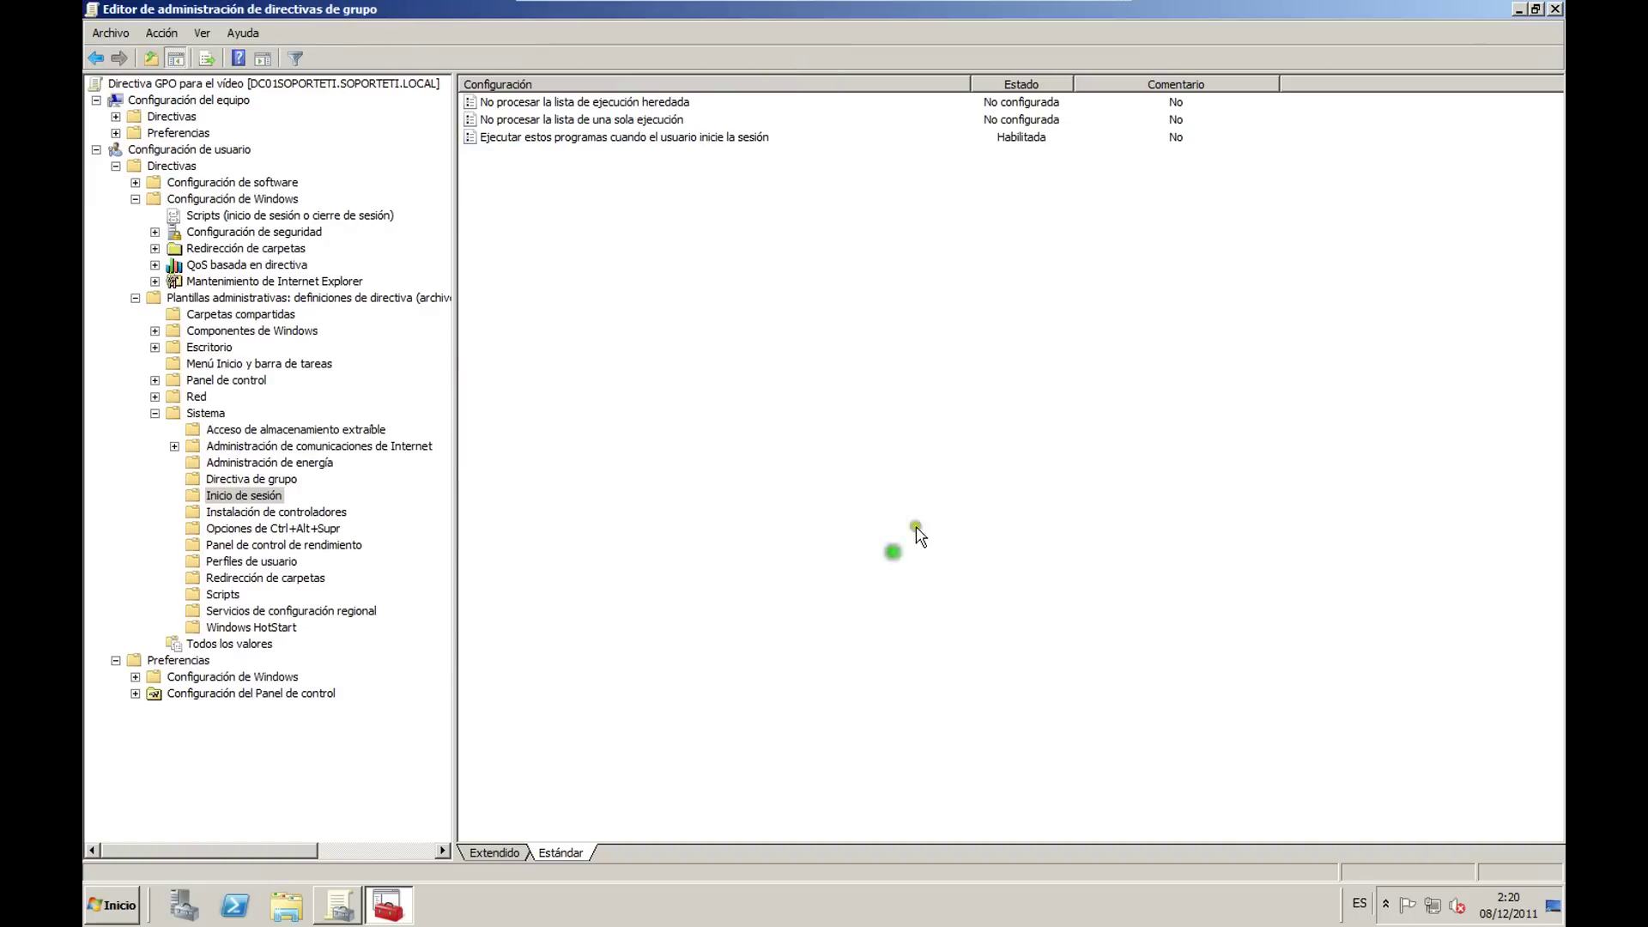
Step: Cancel the Documents redirection after repeated invalid-target errors, then close the policy editor
{"action": "left_click", "coordinate": [1554, 9]}
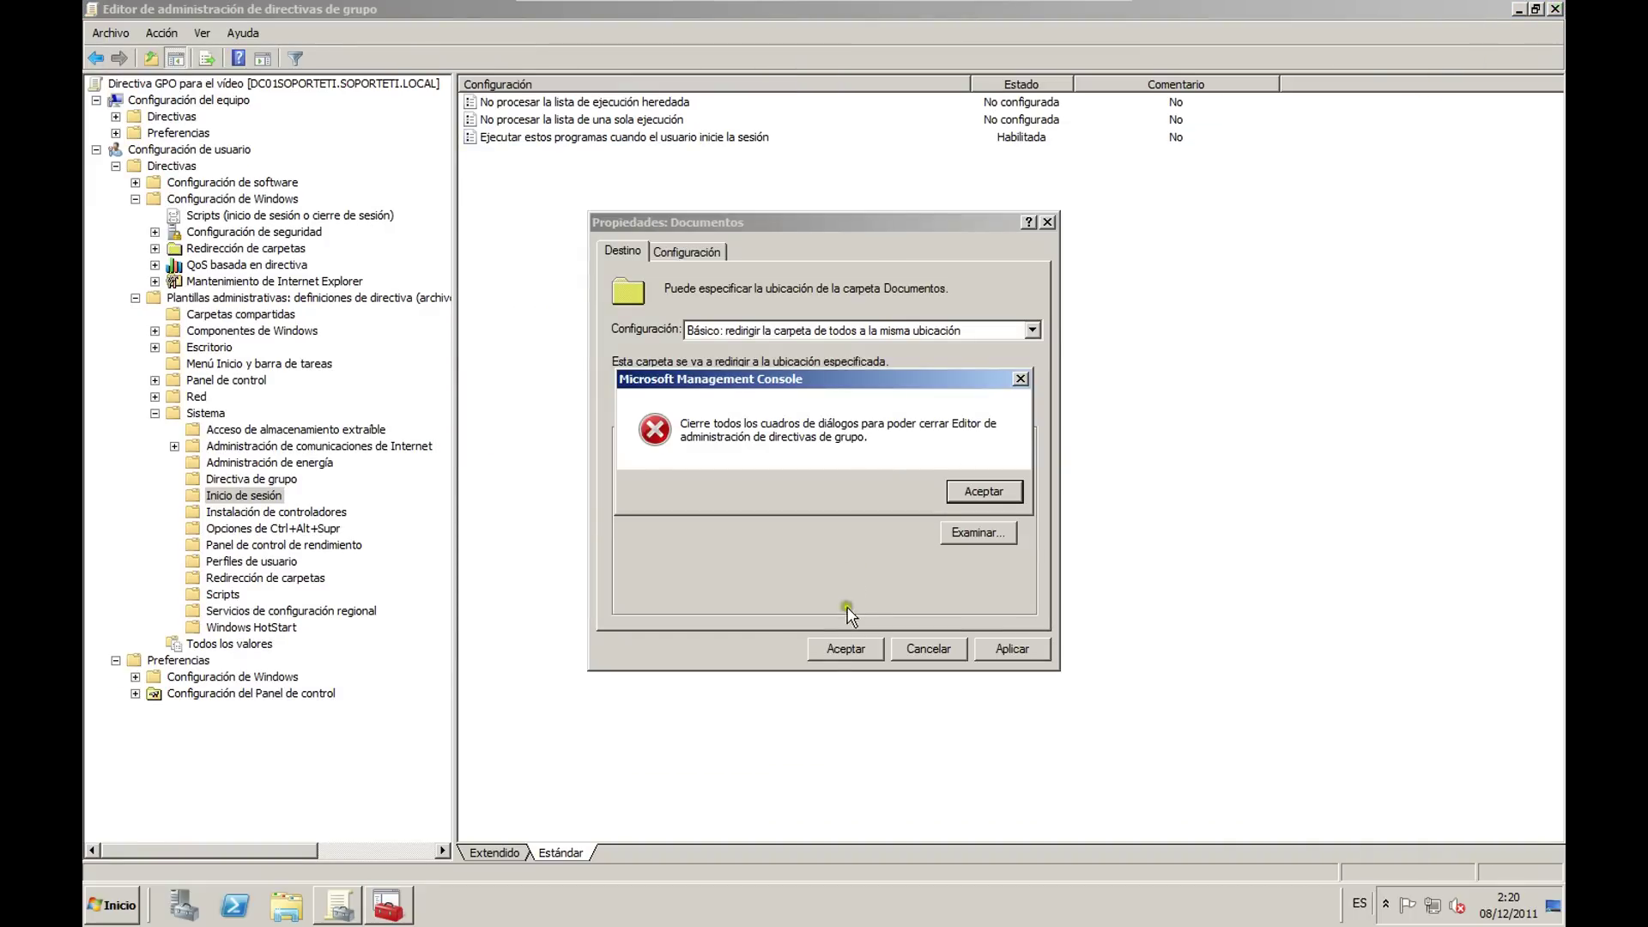
{"action": "left_click", "coordinate": [969, 493]}
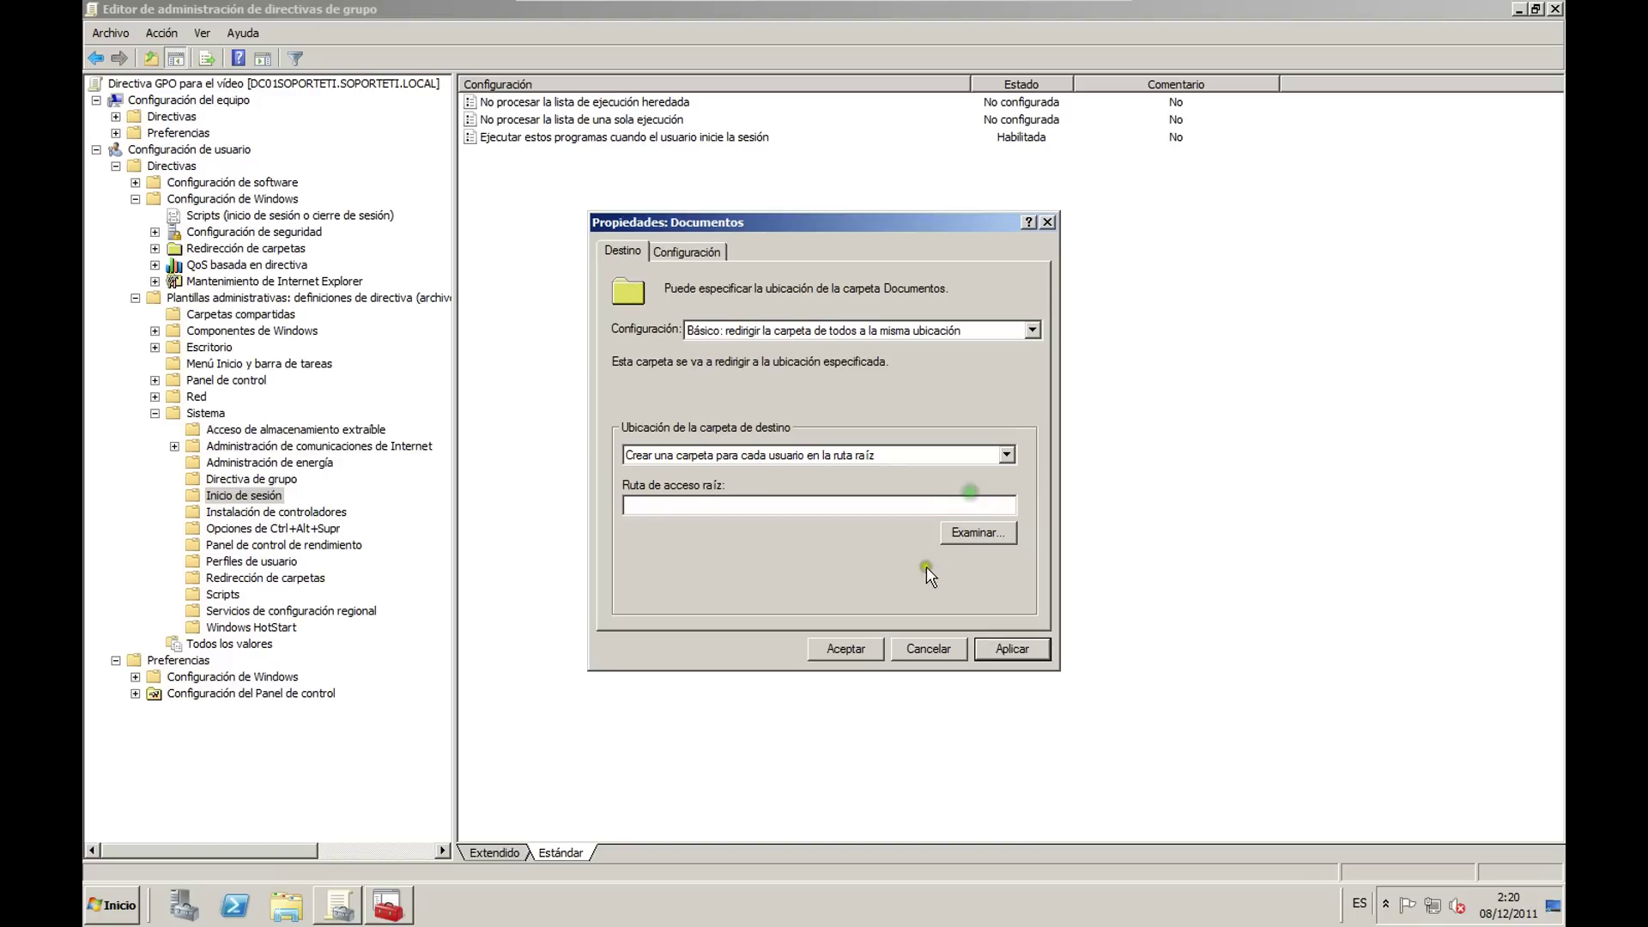
{"action": "left_click", "coordinate": [1013, 650]}
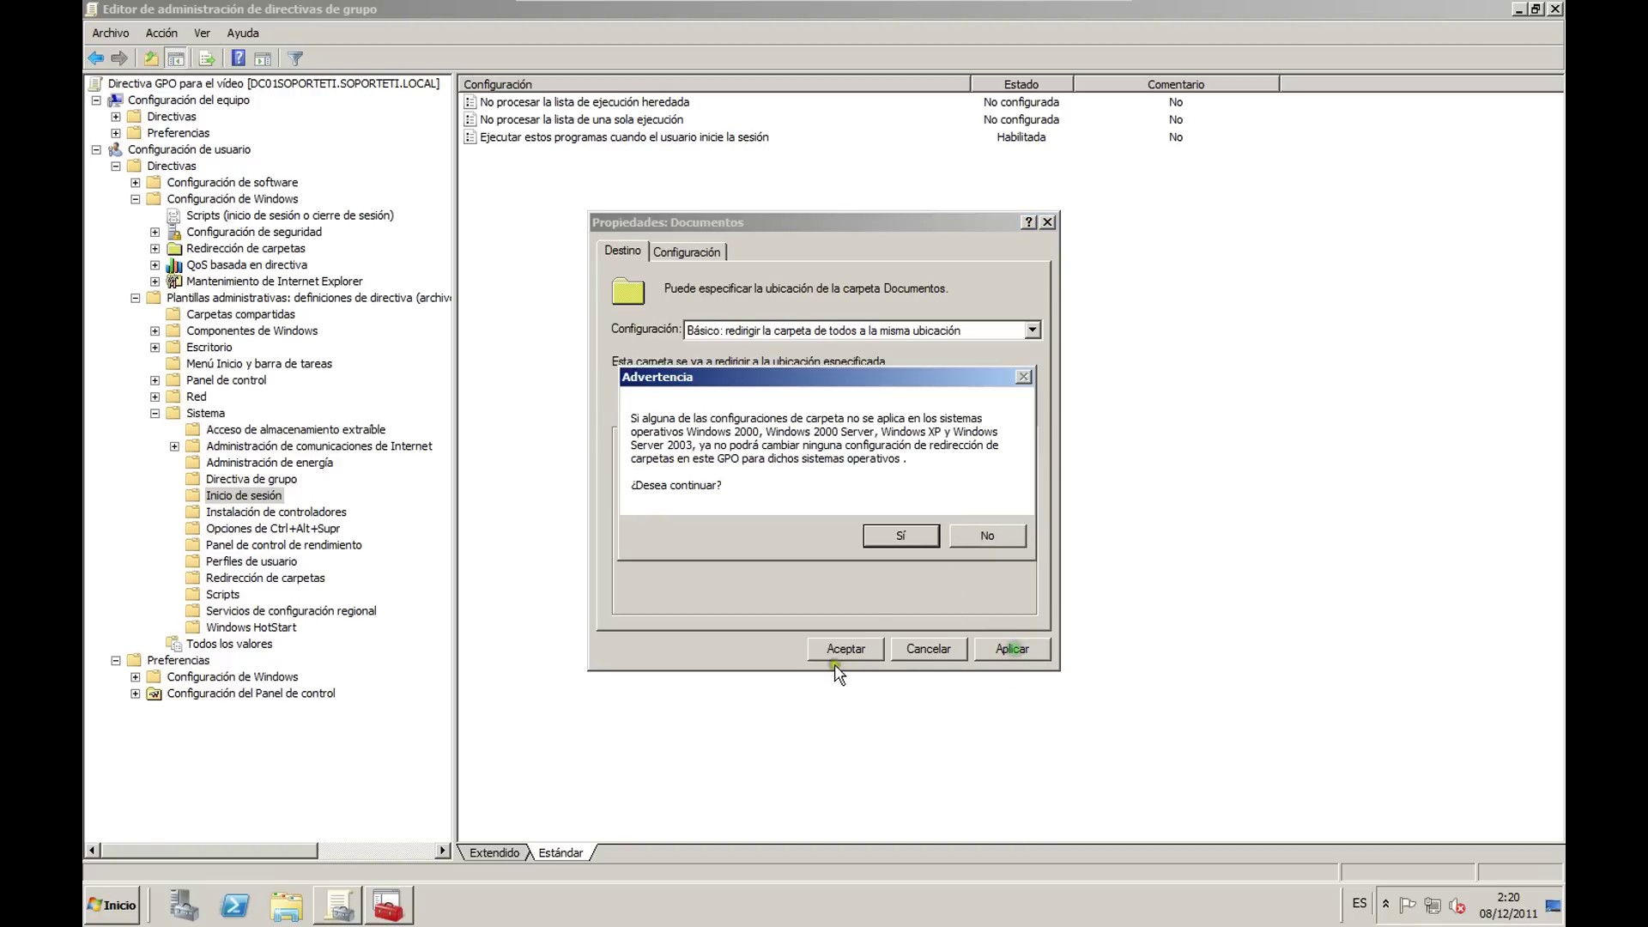
{"action": "left_click", "coordinate": [901, 536]}
{"action": "left_click", "coordinate": [946, 514]}
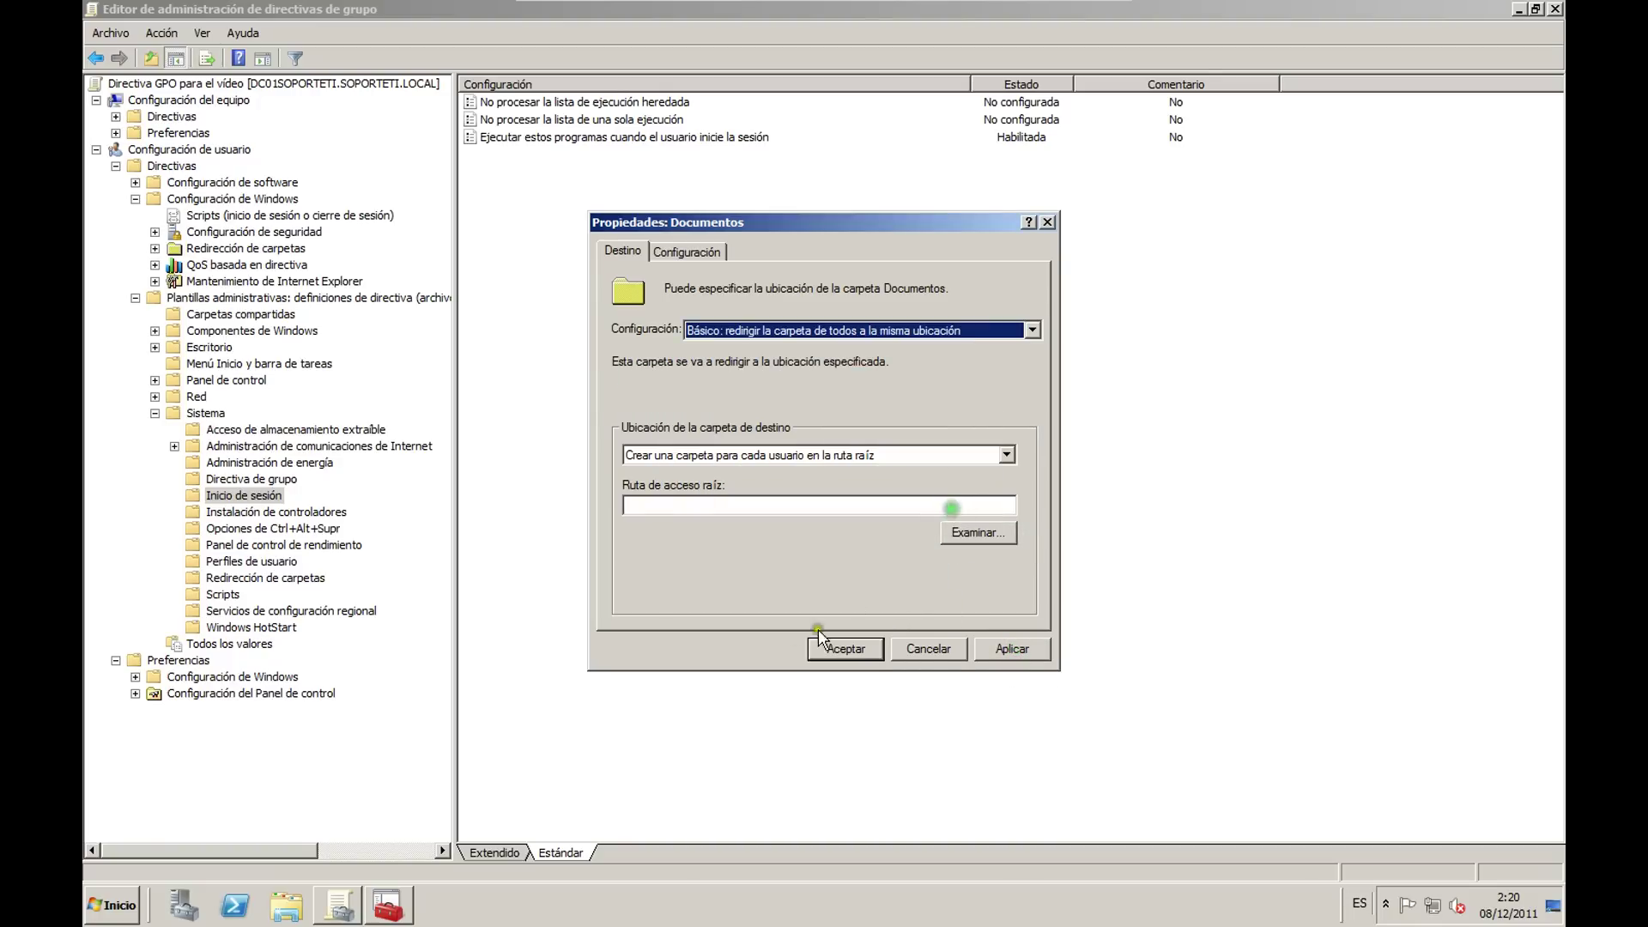
{"action": "left_click", "coordinate": [1009, 650]}
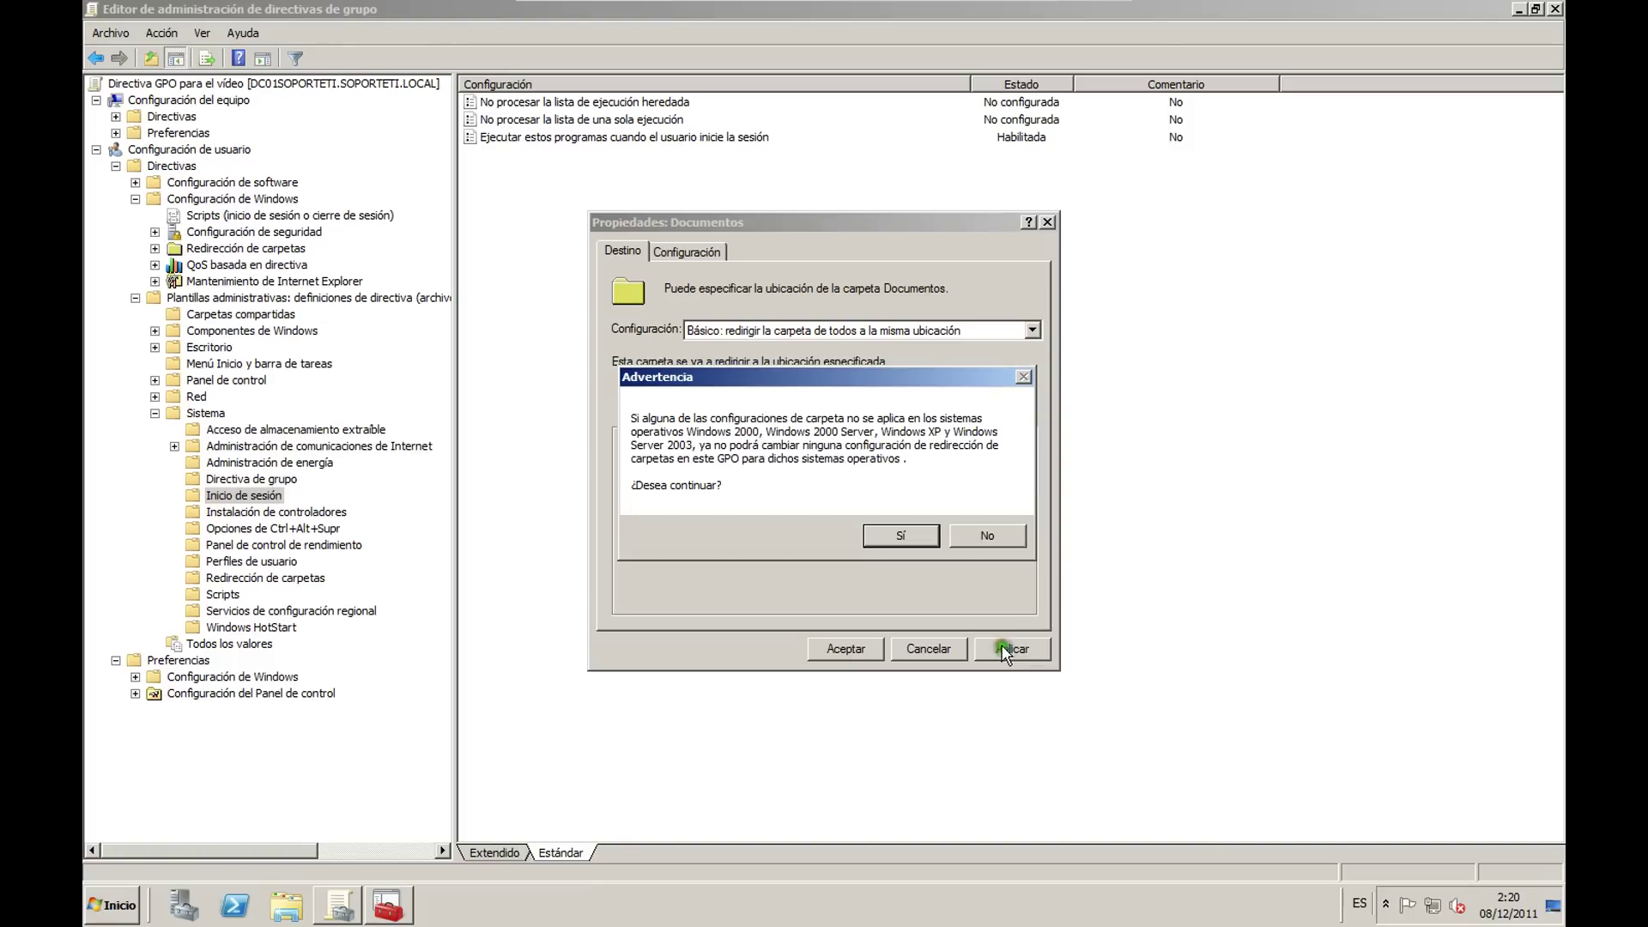
{"action": "left_click", "coordinate": [896, 536]}
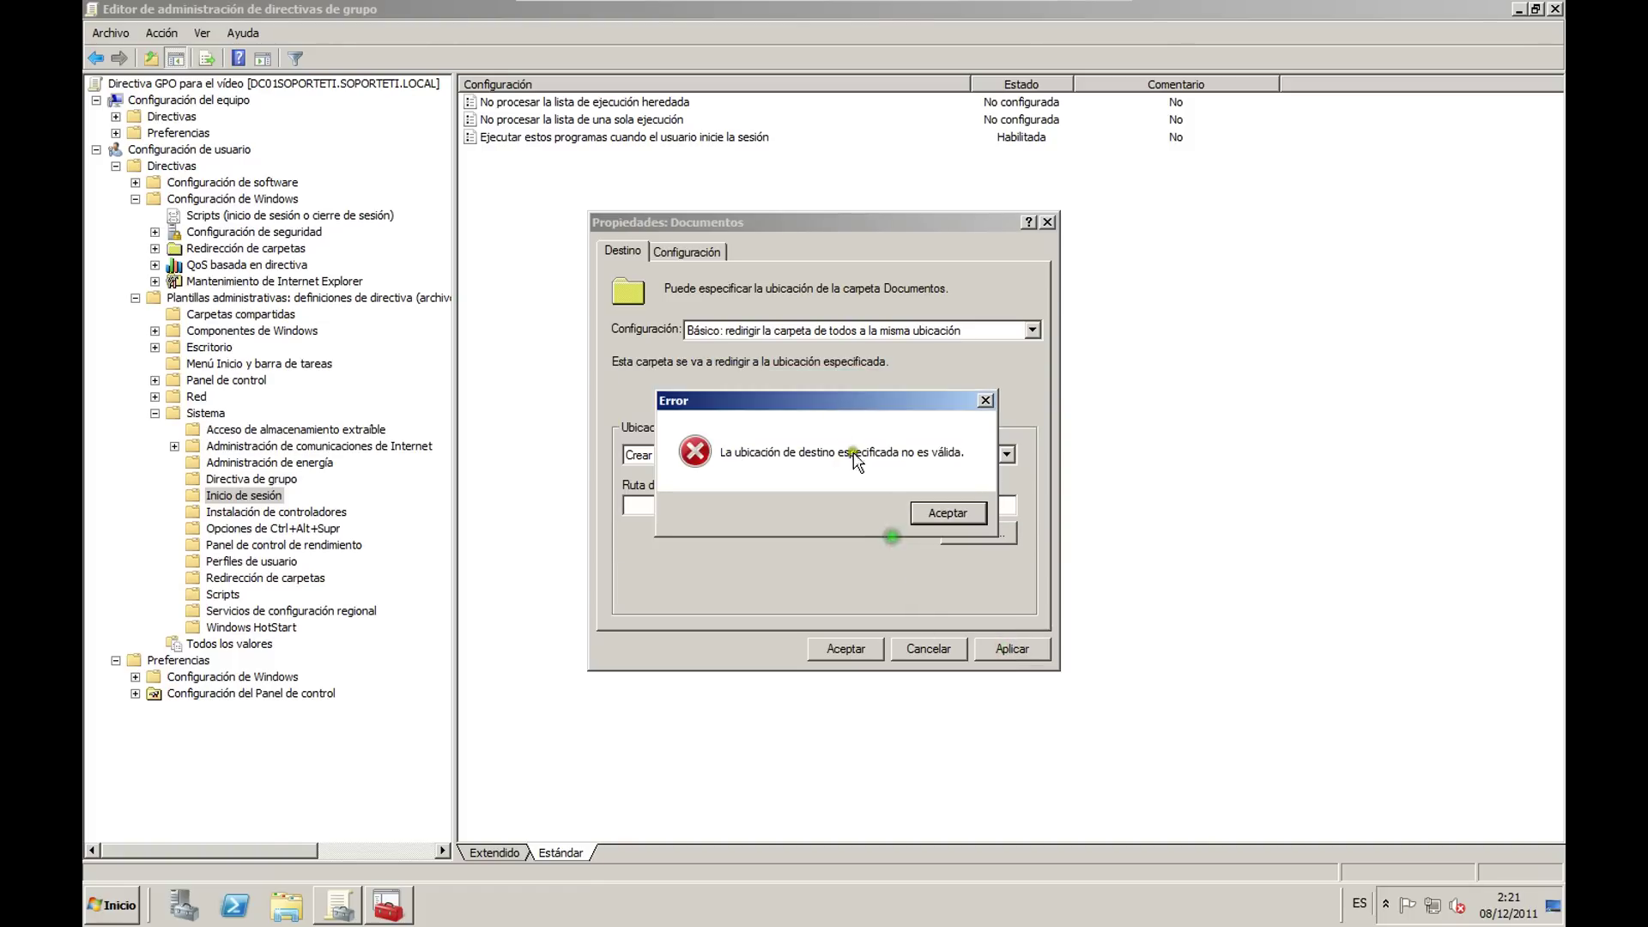
{"action": "left_click", "coordinate": [948, 513]}
{"action": "left_click", "coordinate": [927, 649]}
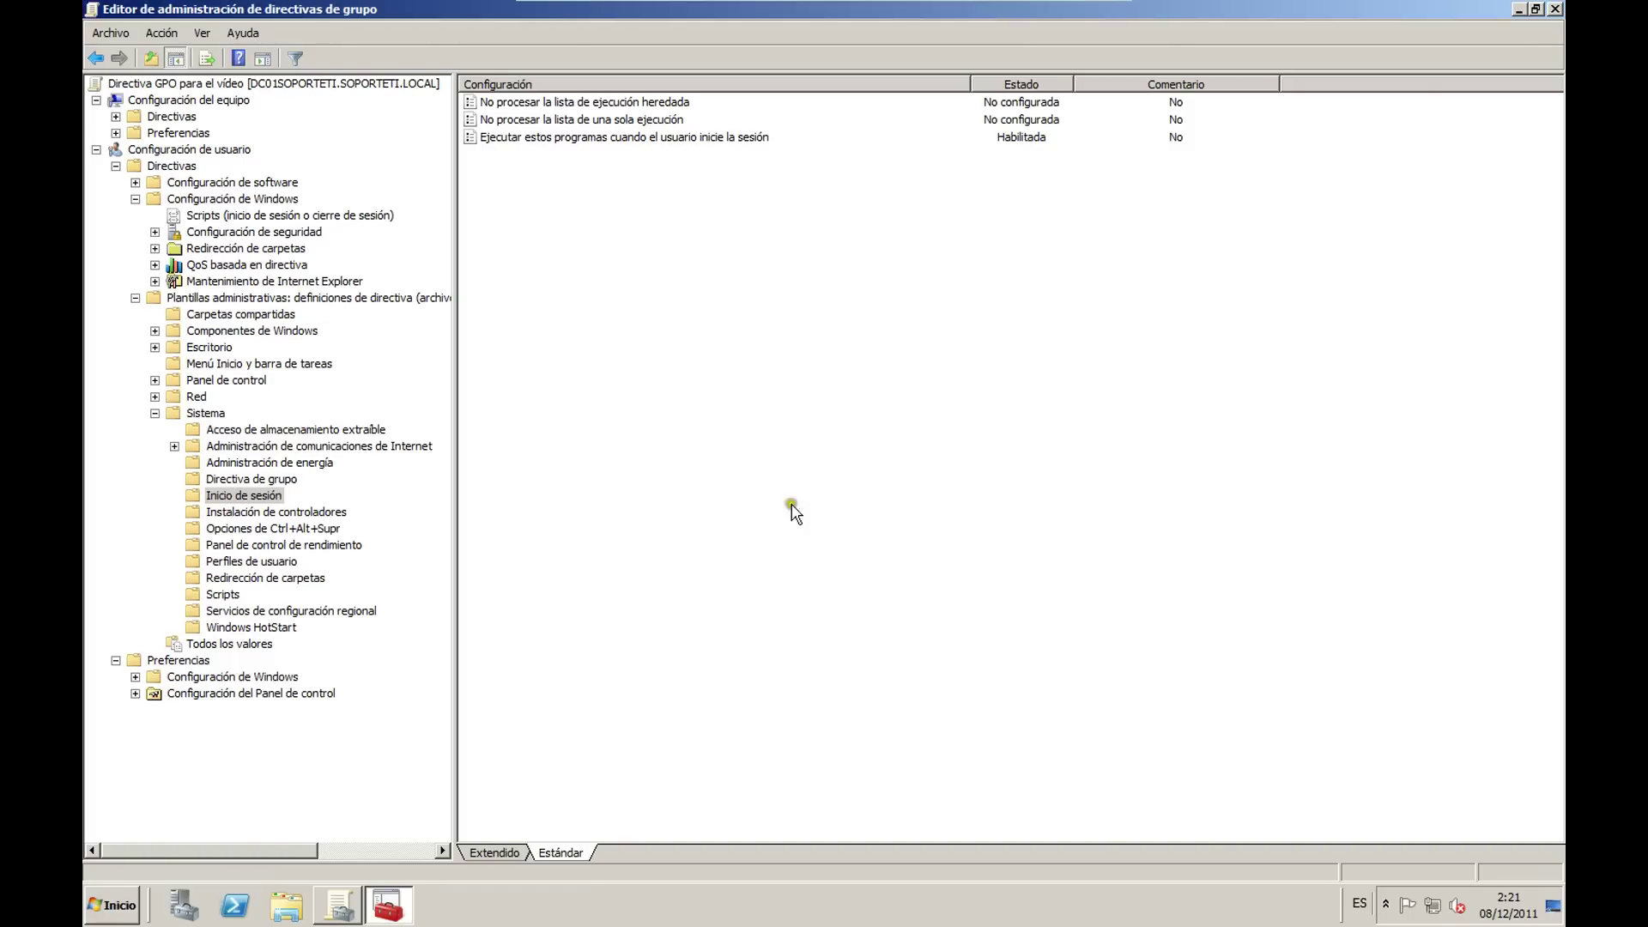
{"action": "left_click", "coordinate": [1554, 10]}
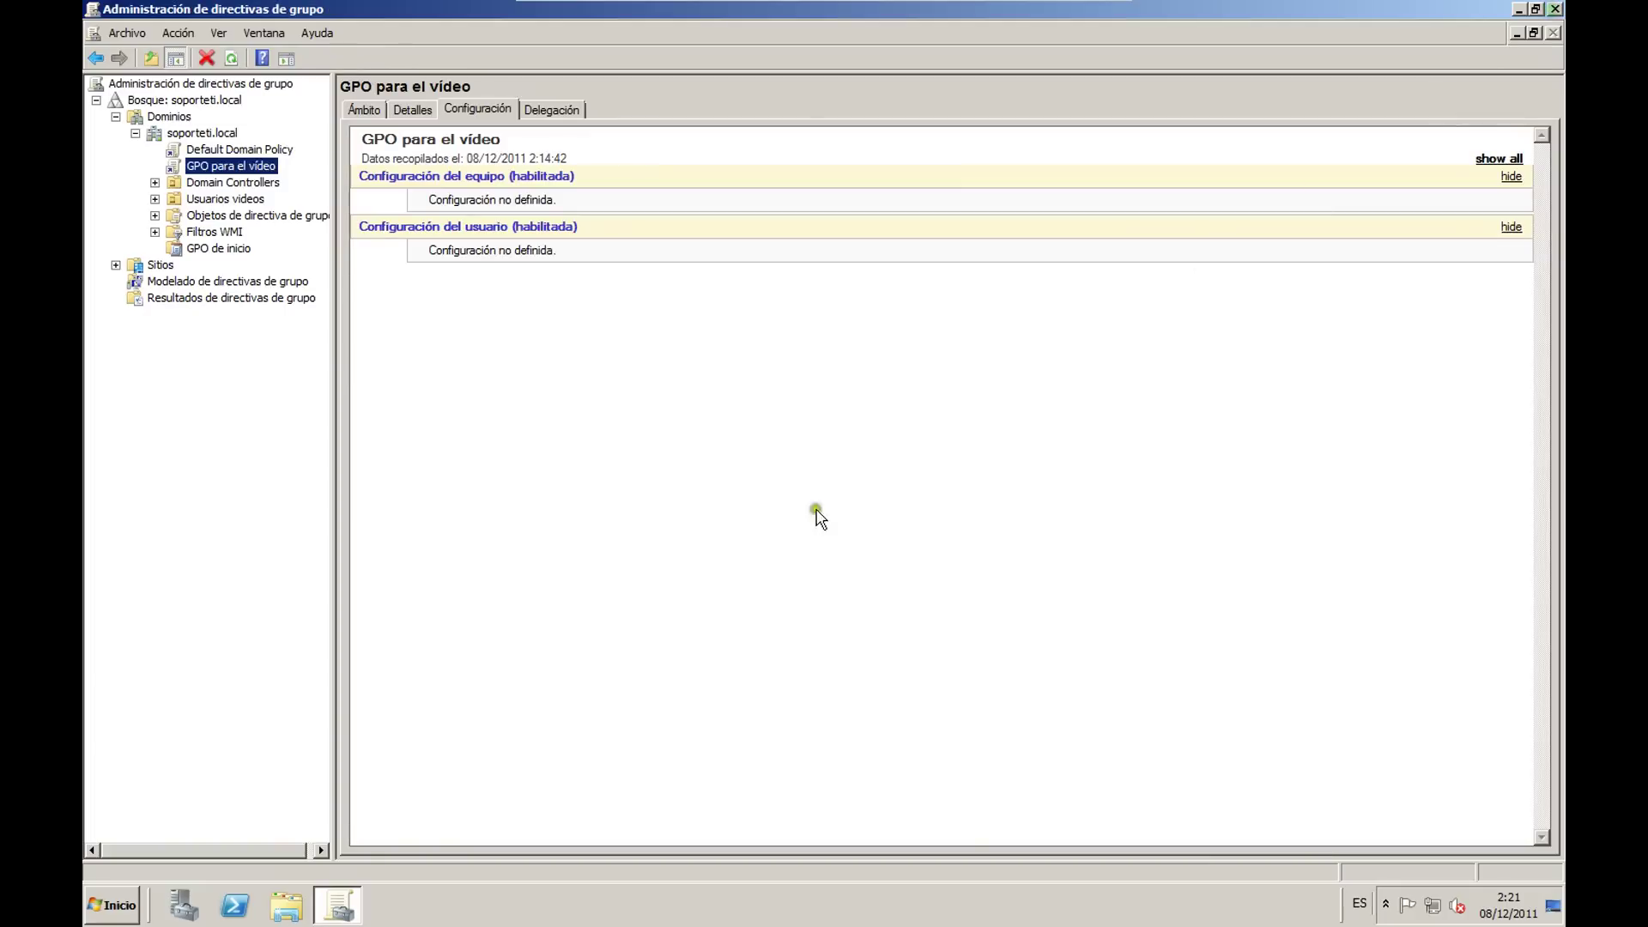
Step: Refresh the console, regenerate the GPO para el vídeo settings report, and close GPMC
{"action": "key", "text": "F5"}
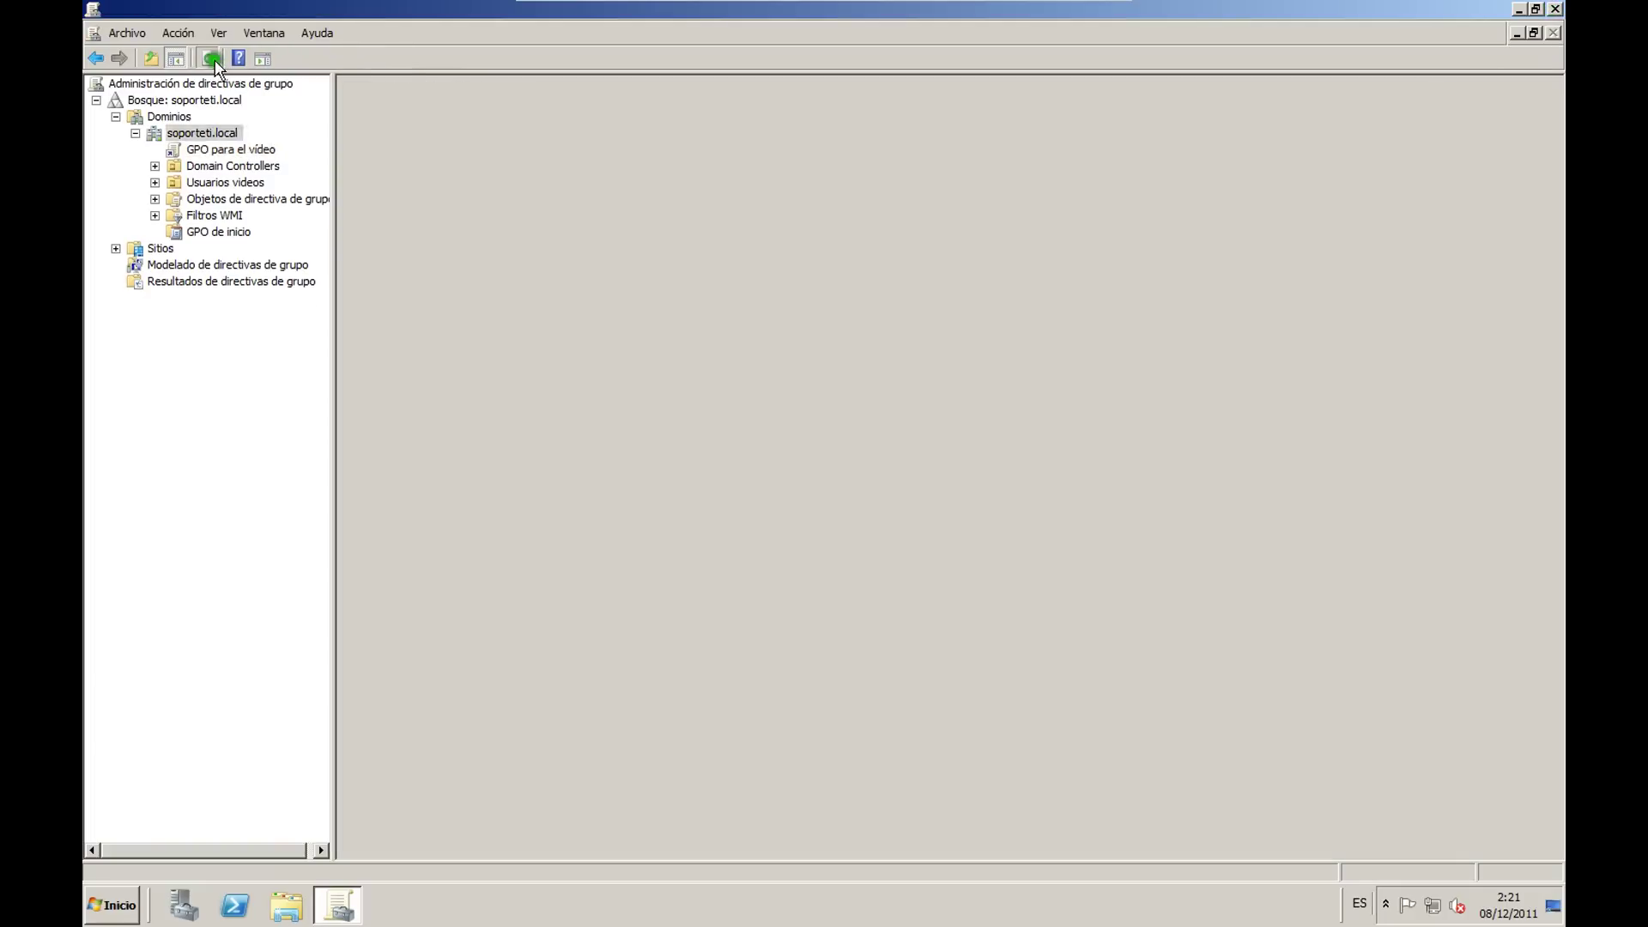
{"action": "left_click", "coordinate": [964, 588]}
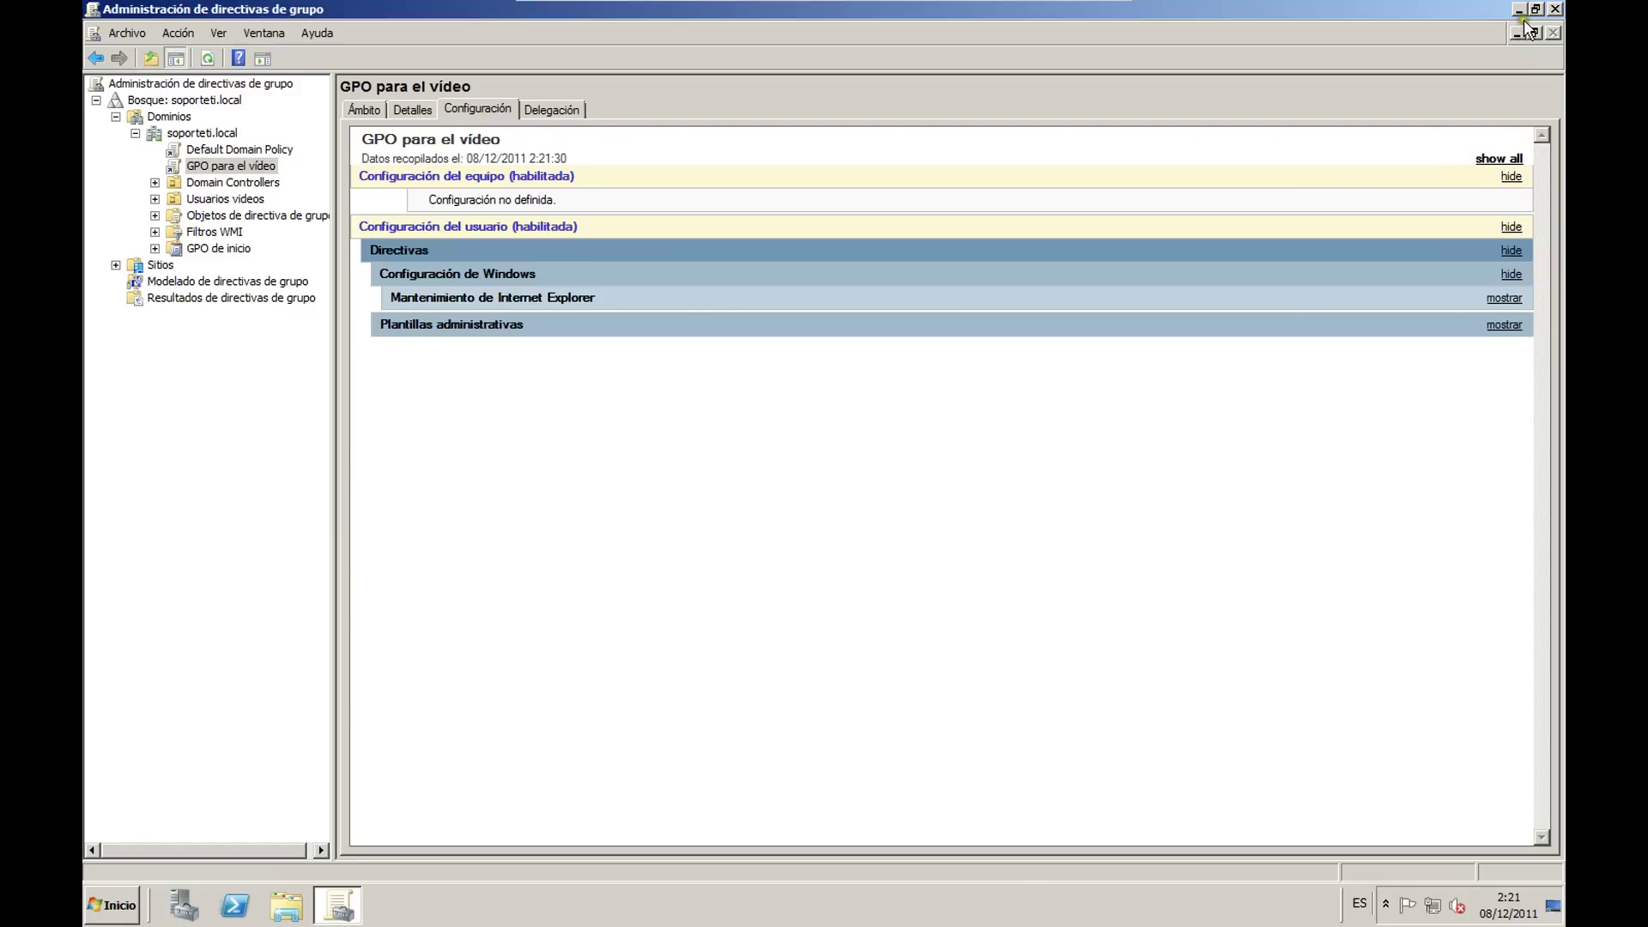
{"action": "left_click", "coordinate": [1554, 9]}
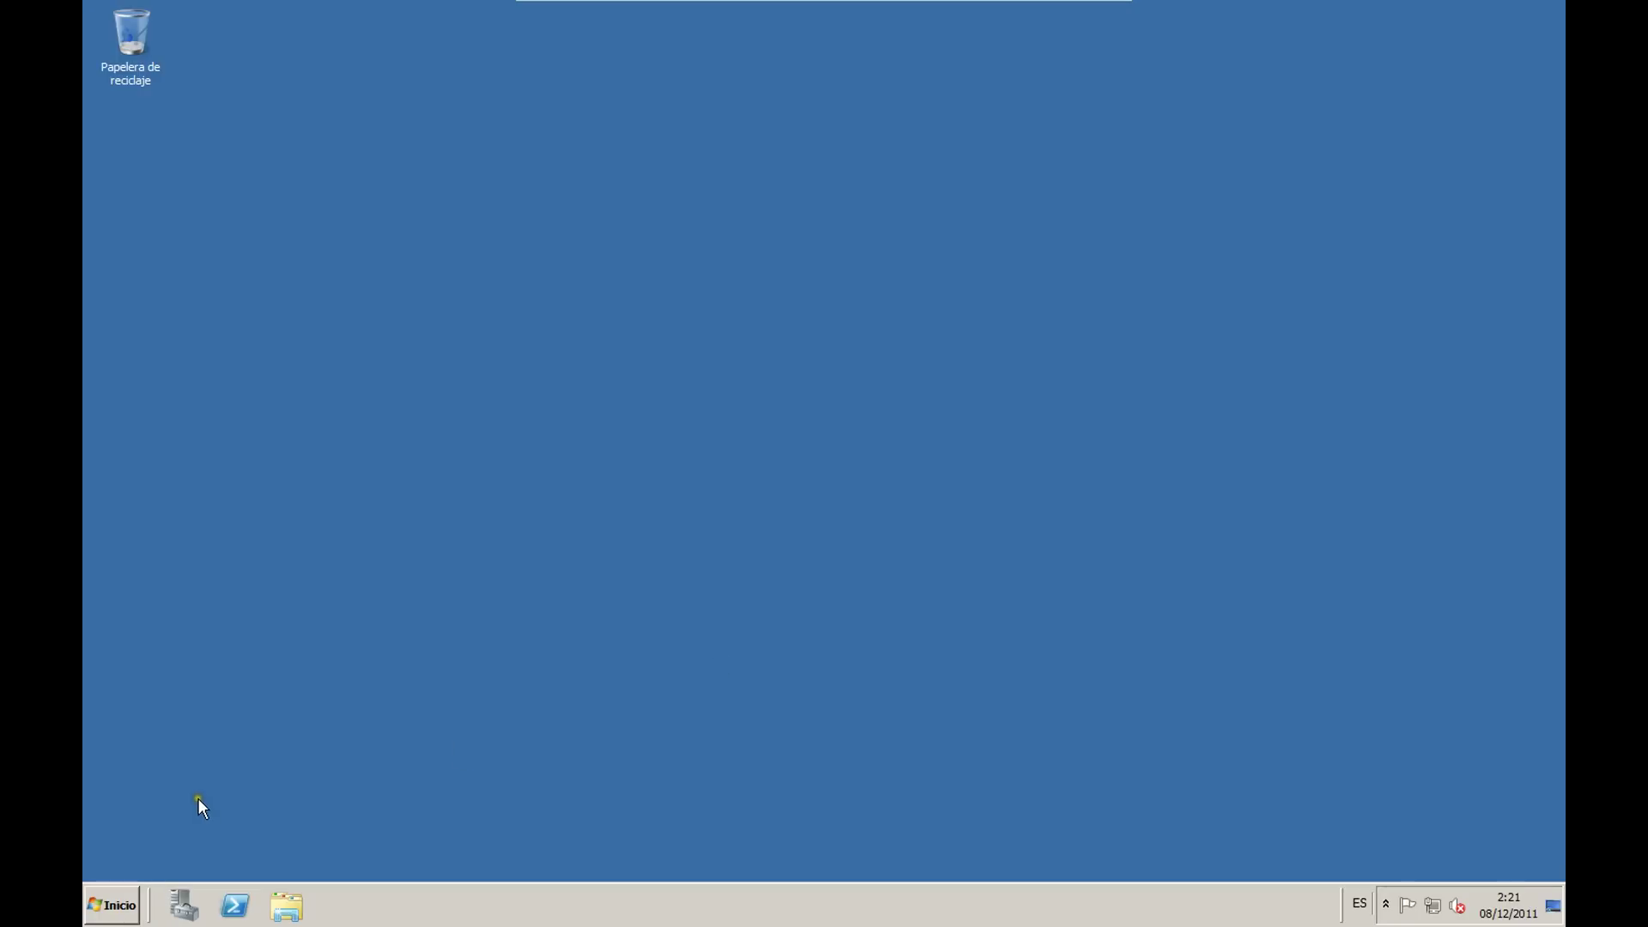
Step: Run gpupdate /force from the Run box, then switch to the VirtualBox window
{"action": "key", "text": "super+r"}
{"action": "type", "text": "gpupdat"}
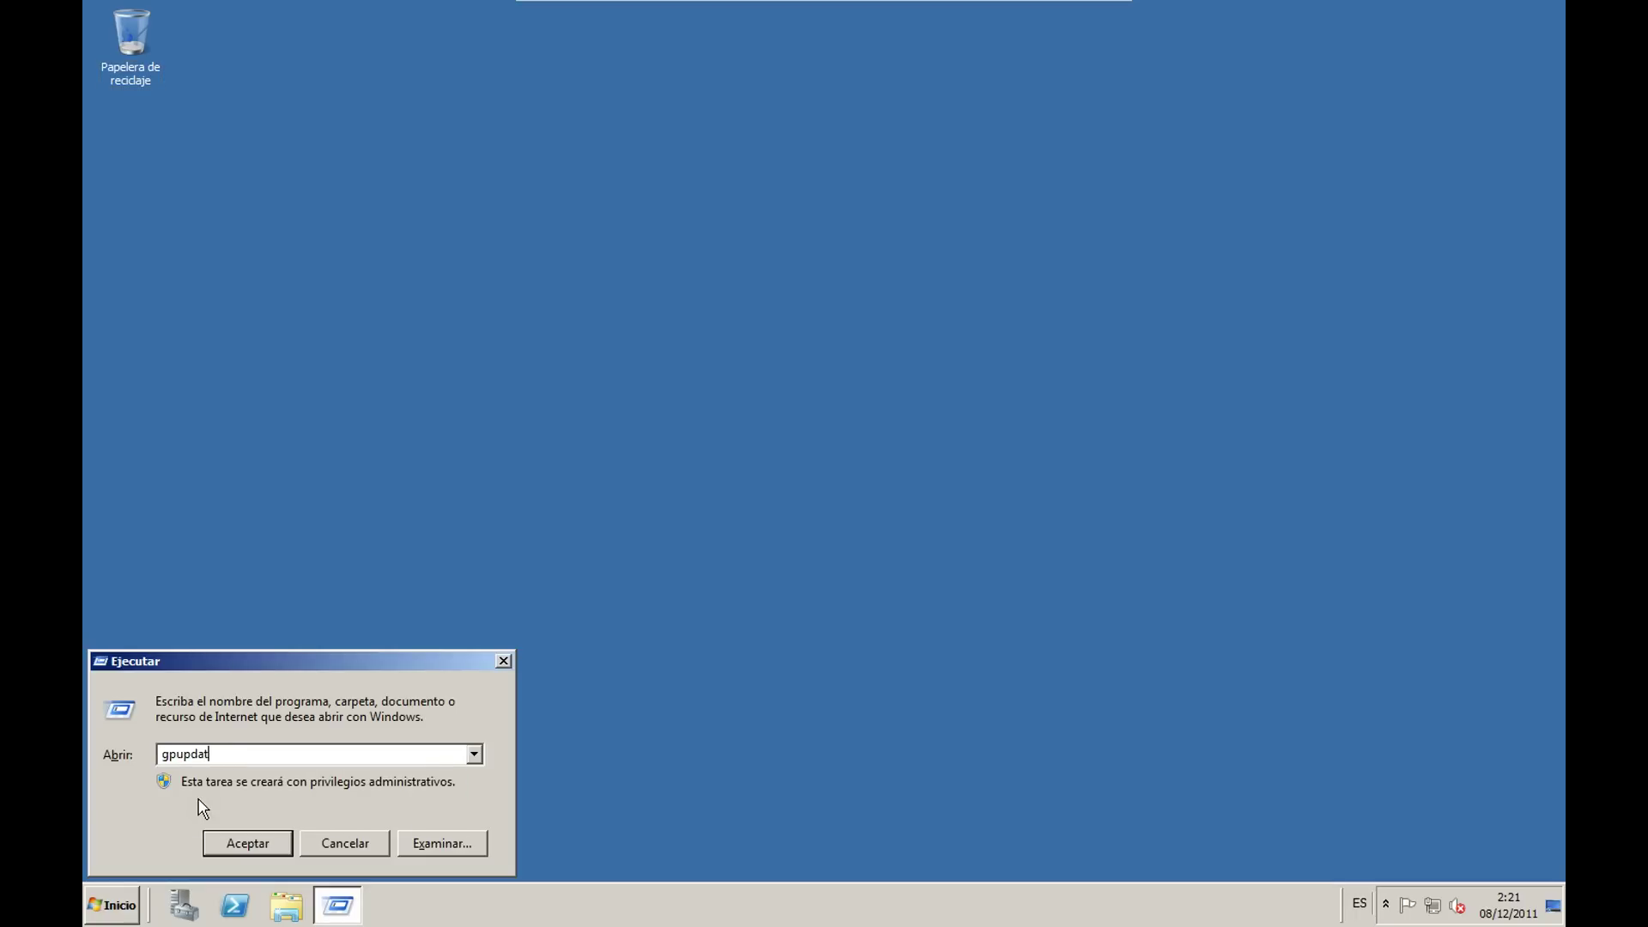
{"action": "type", "text": "e /force"}
{"action": "key", "text": "Return"}
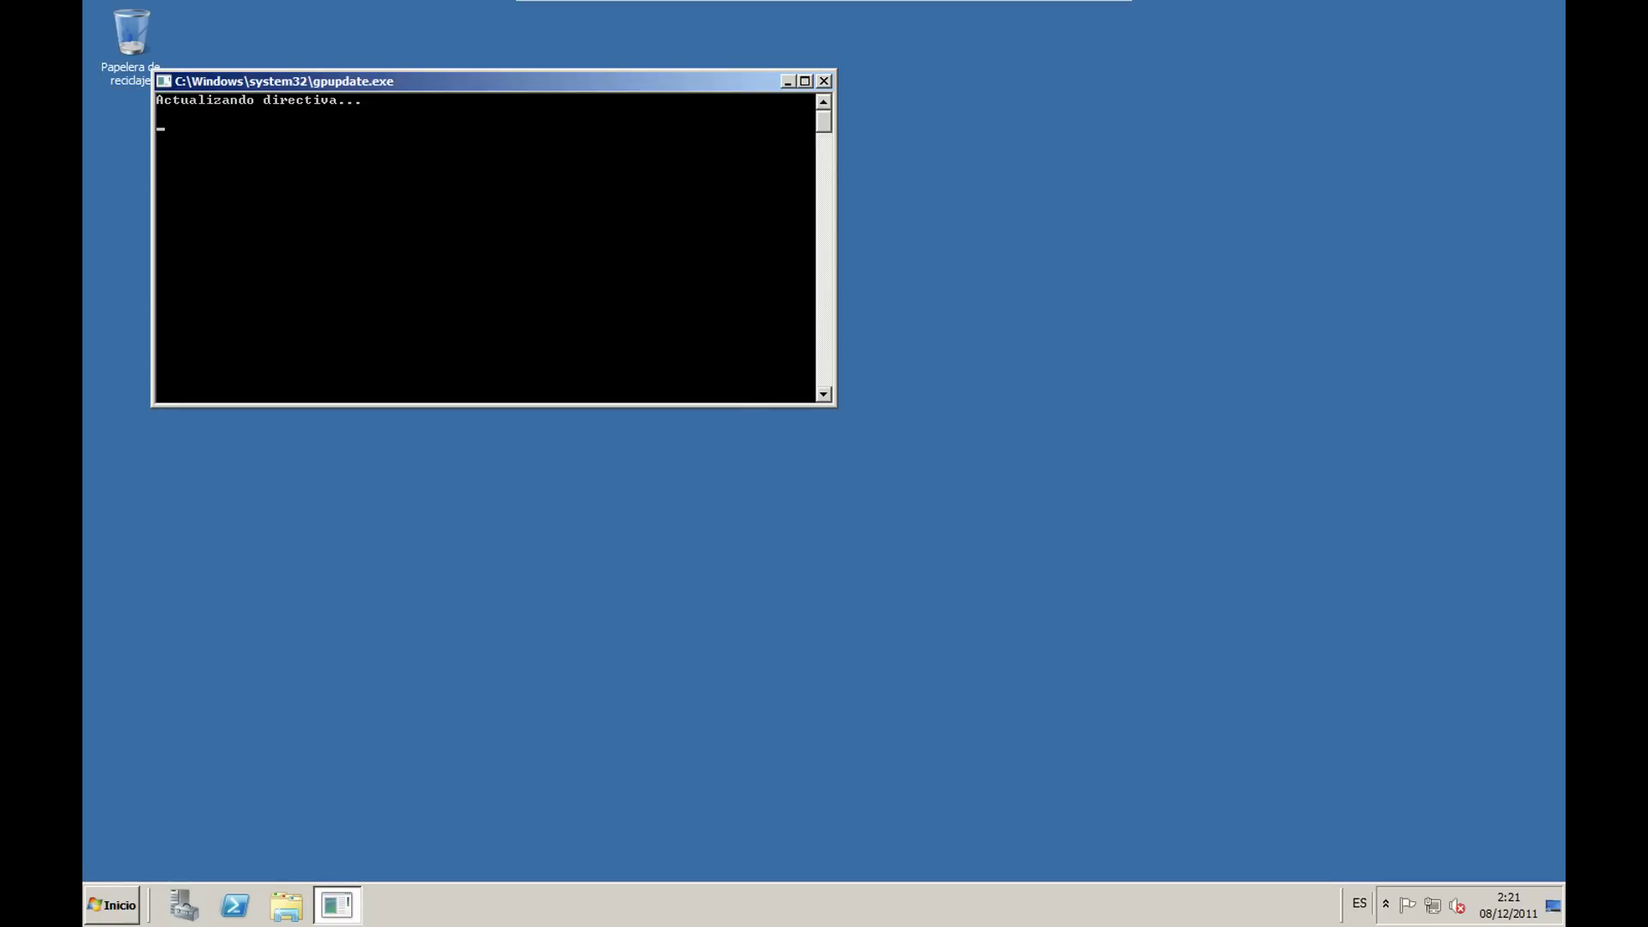
{"action": "key", "text": "alt+Tab"}
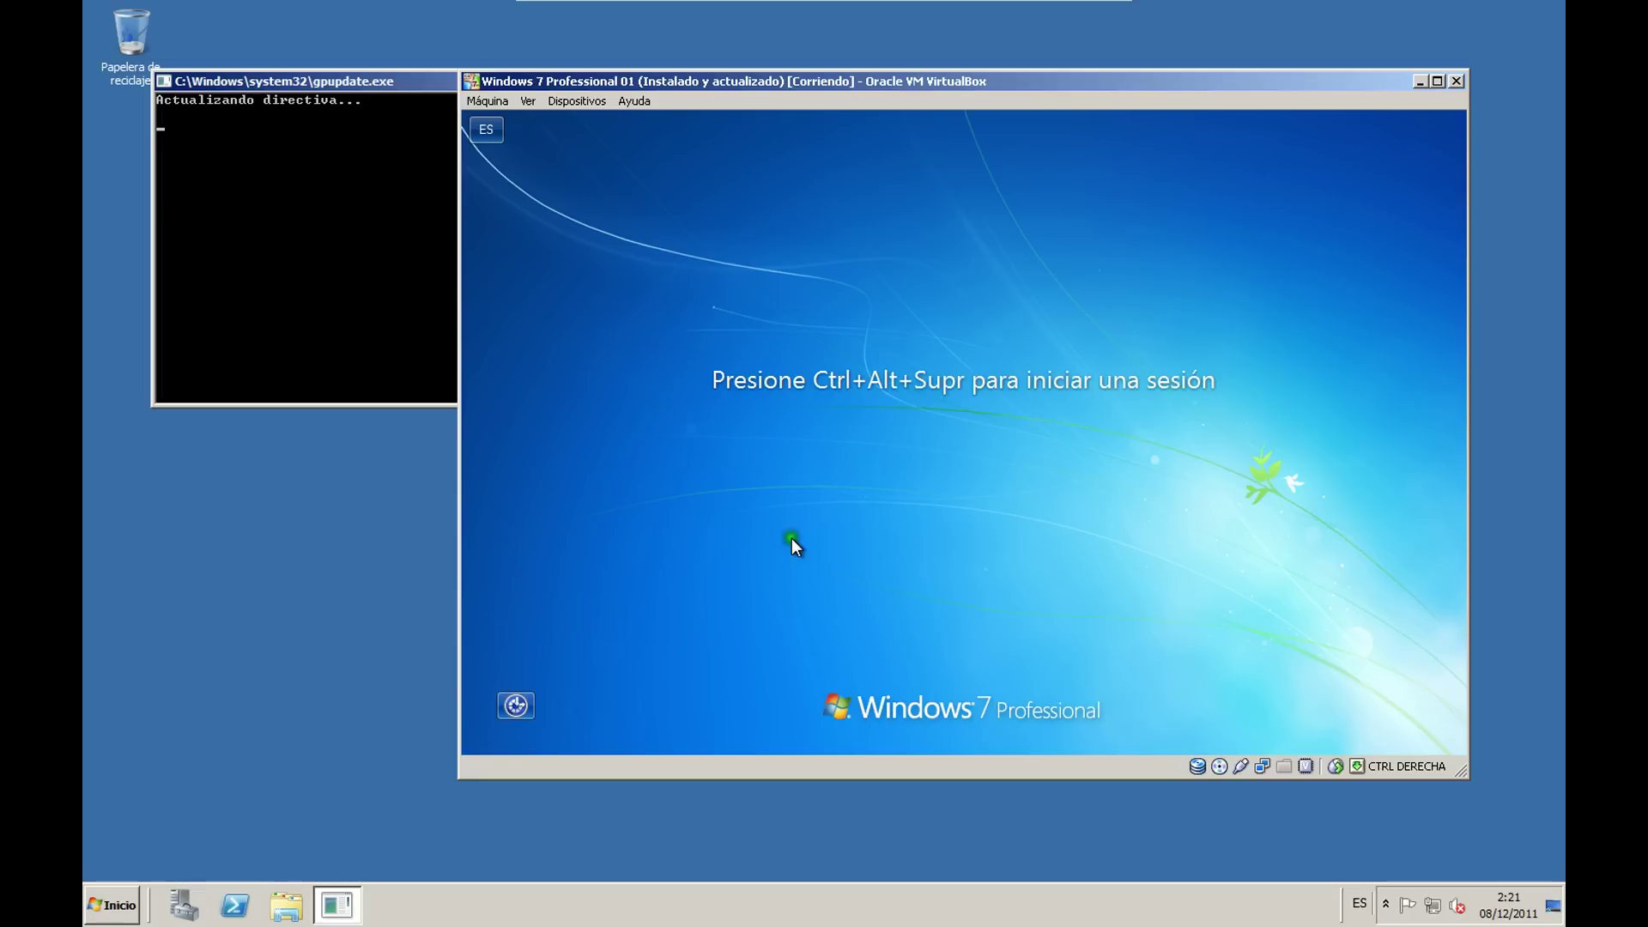
Step: Log on to the Windows 7 client with the user's password, close the logon Notepad, and launch Internet Explorer
{"action": "key", "text": "ctrl+Delete"}
{"action": "type", "text": "abcd"}
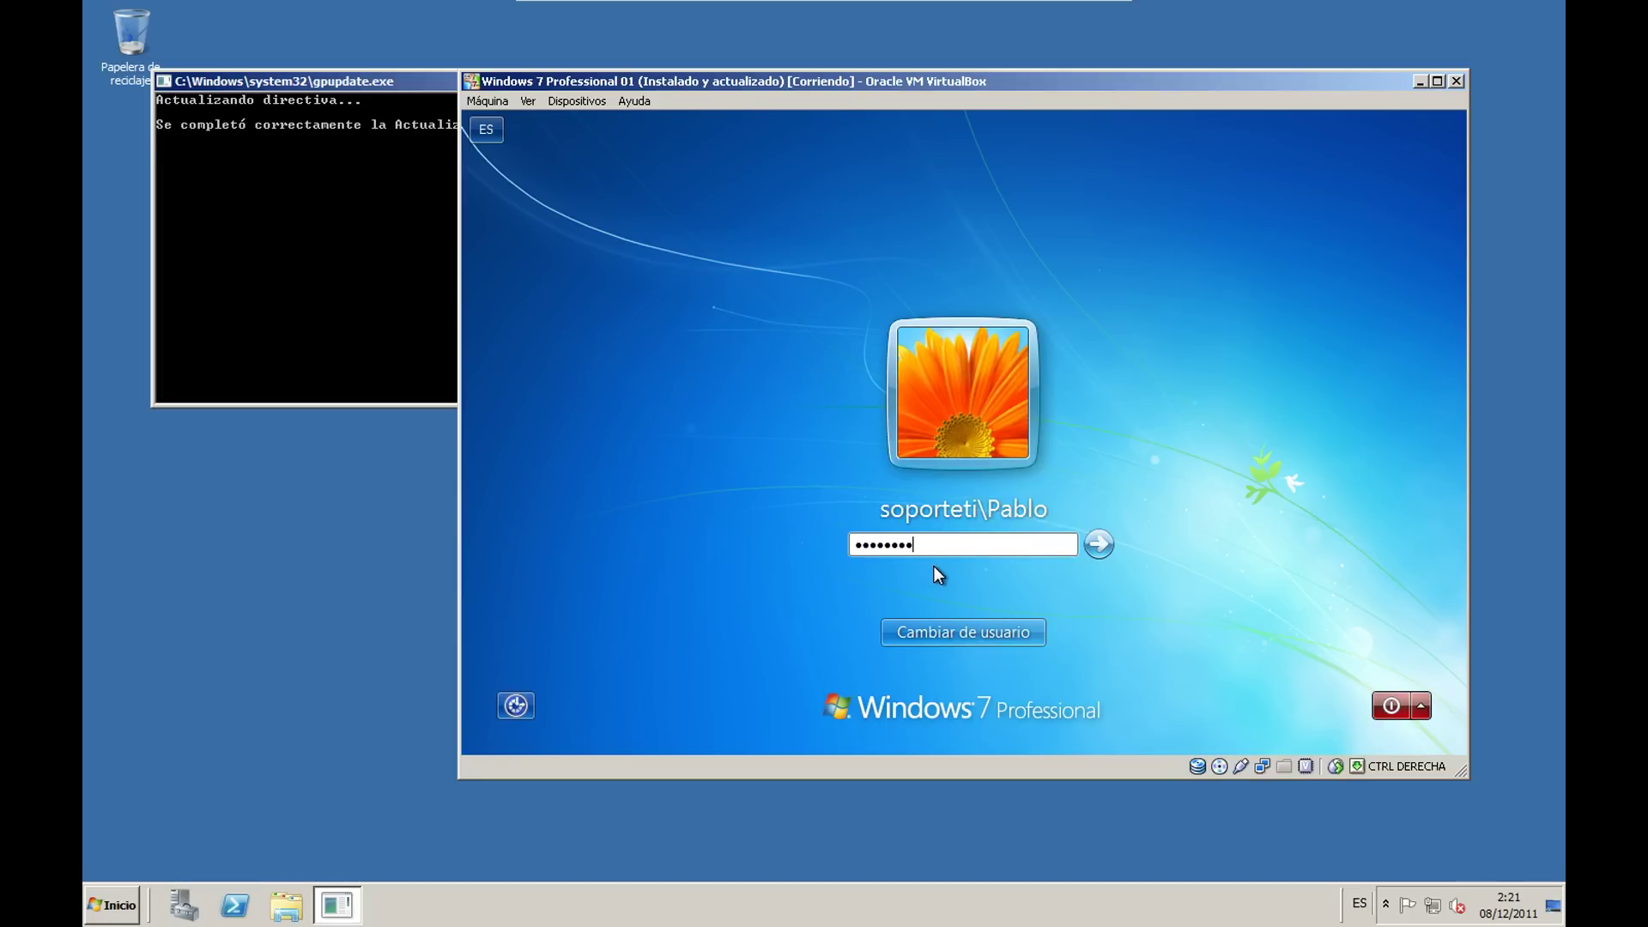
{"action": "key", "text": "Return"}
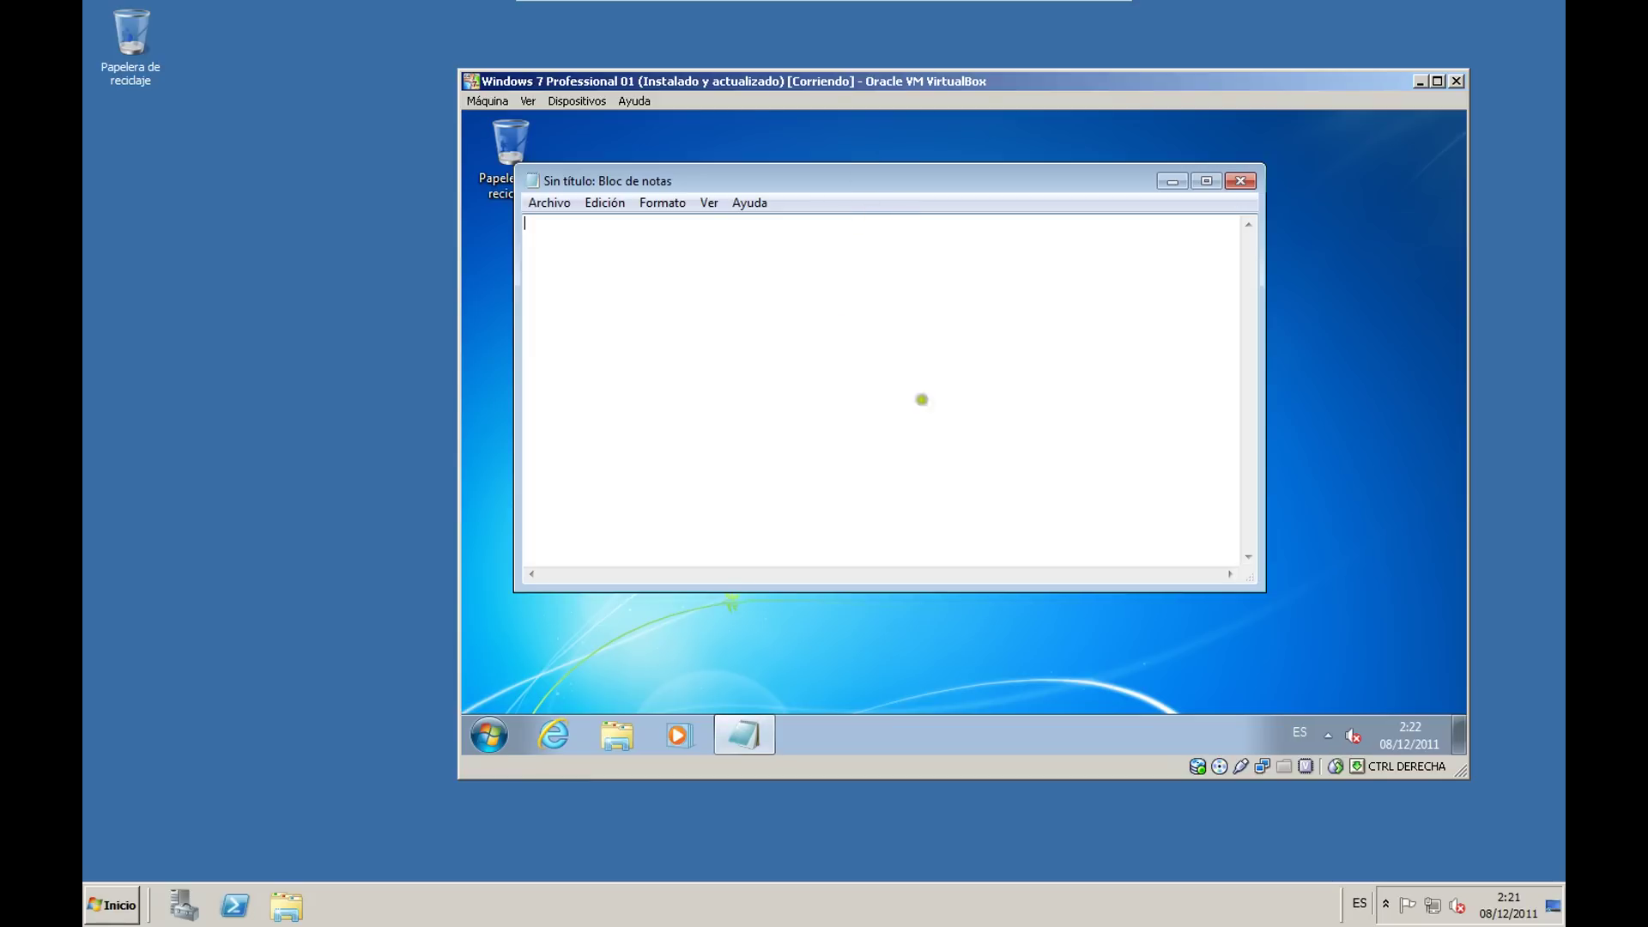
{"action": "left_click", "coordinate": [1242, 191]}
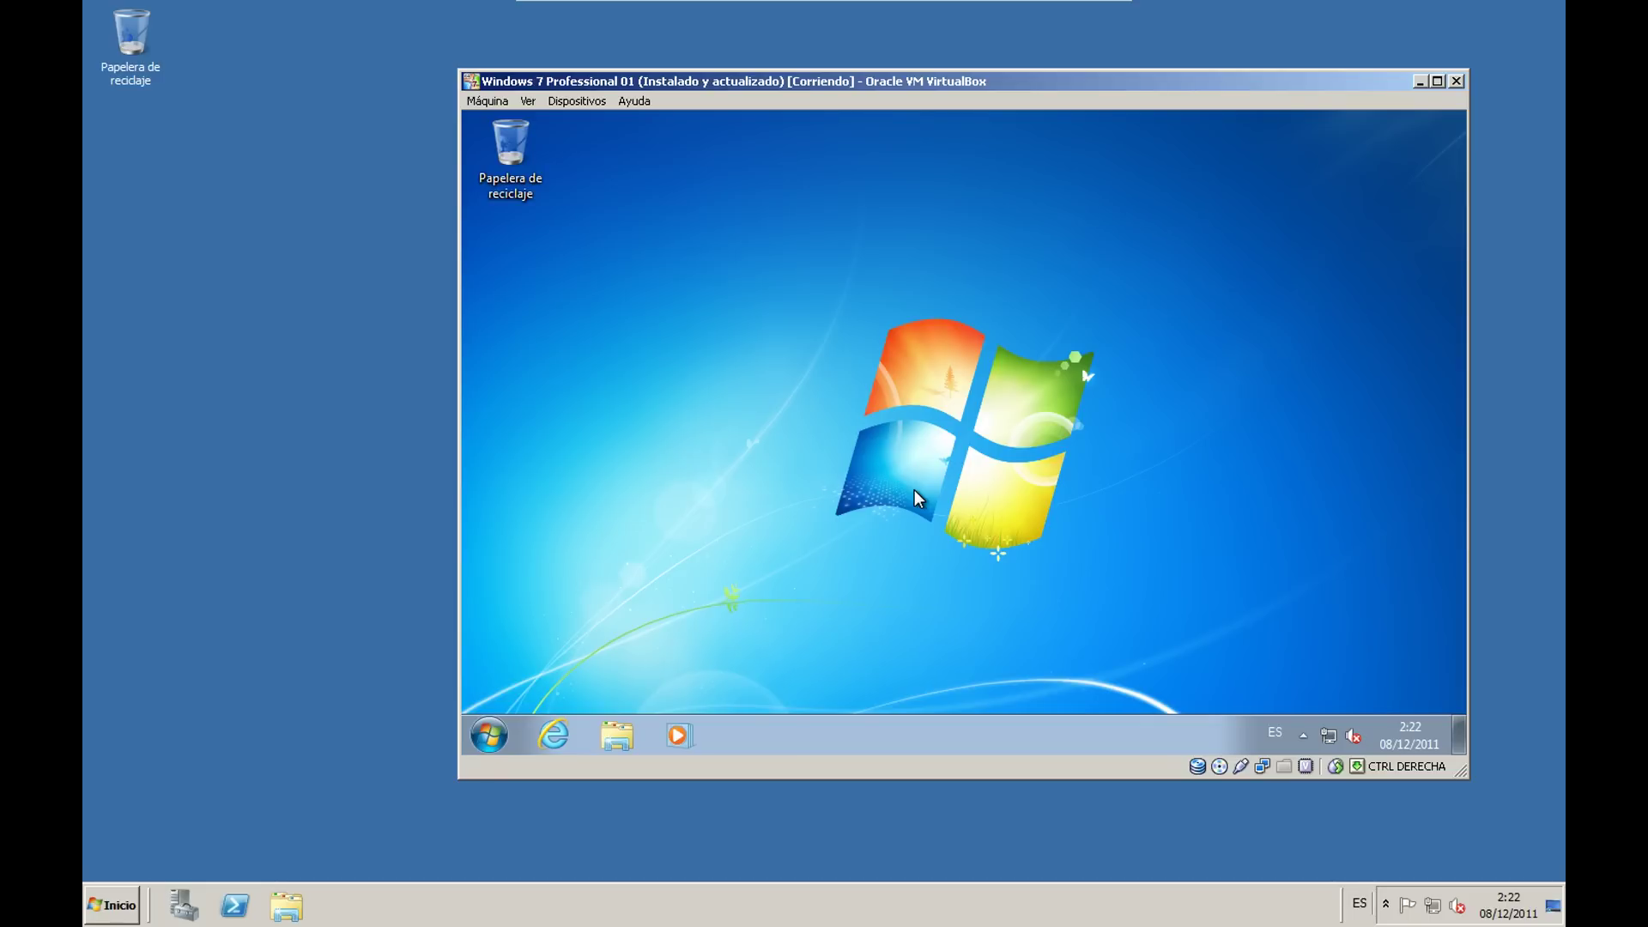
{"action": "left_click", "coordinate": [551, 738]}
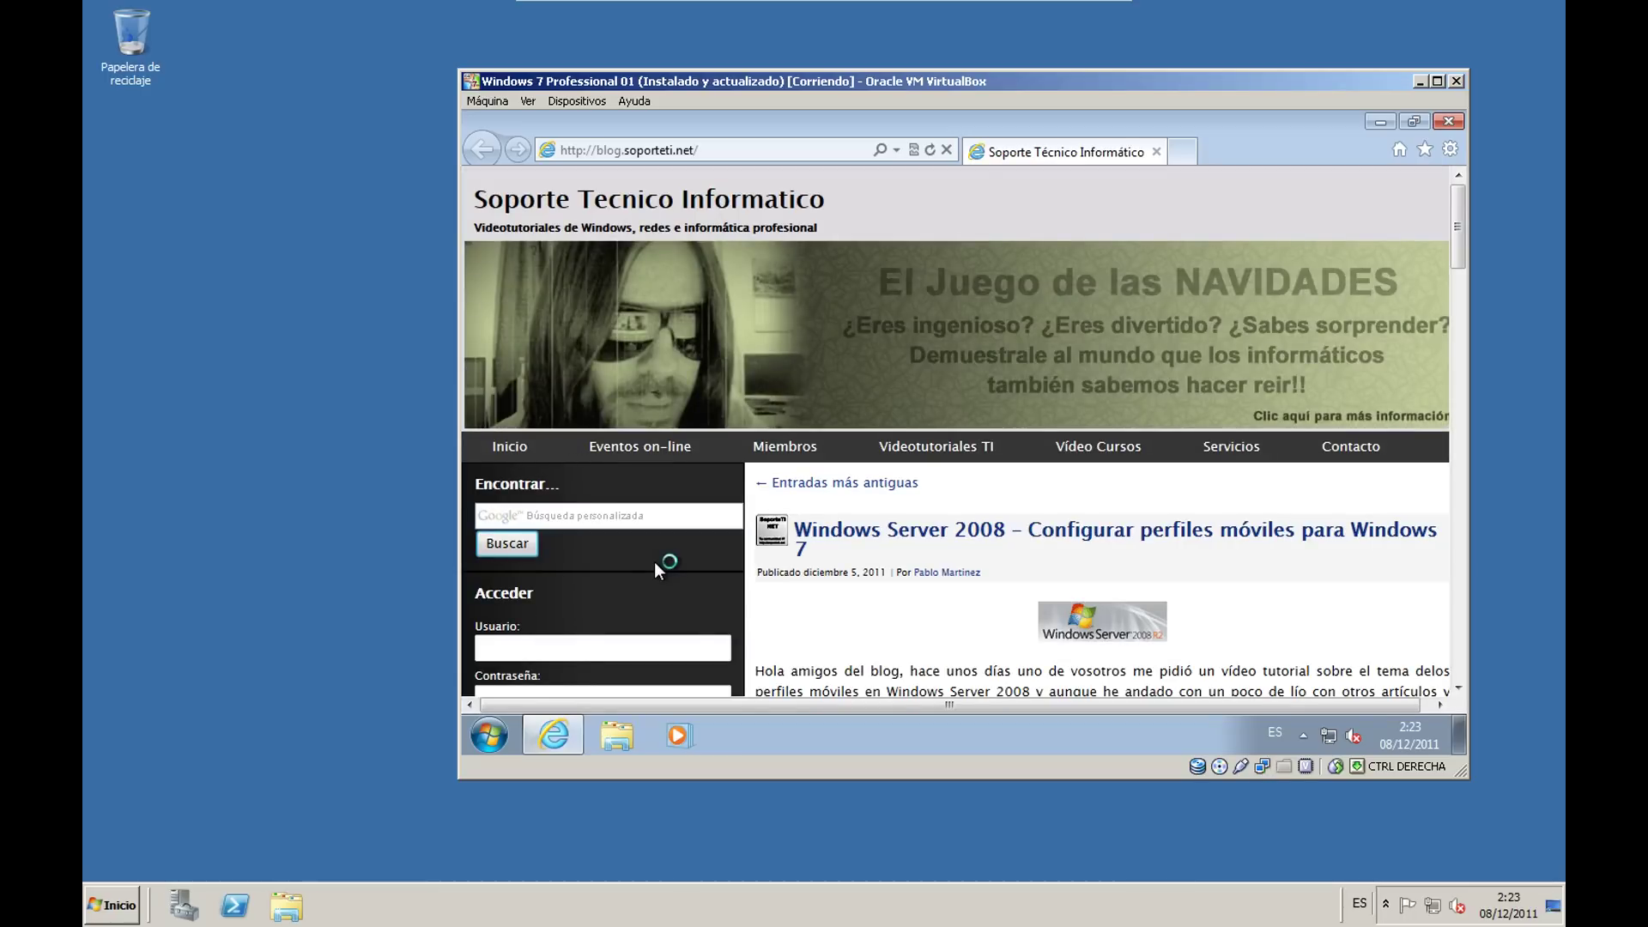
{"action": "left_click", "coordinate": [729, 148]}
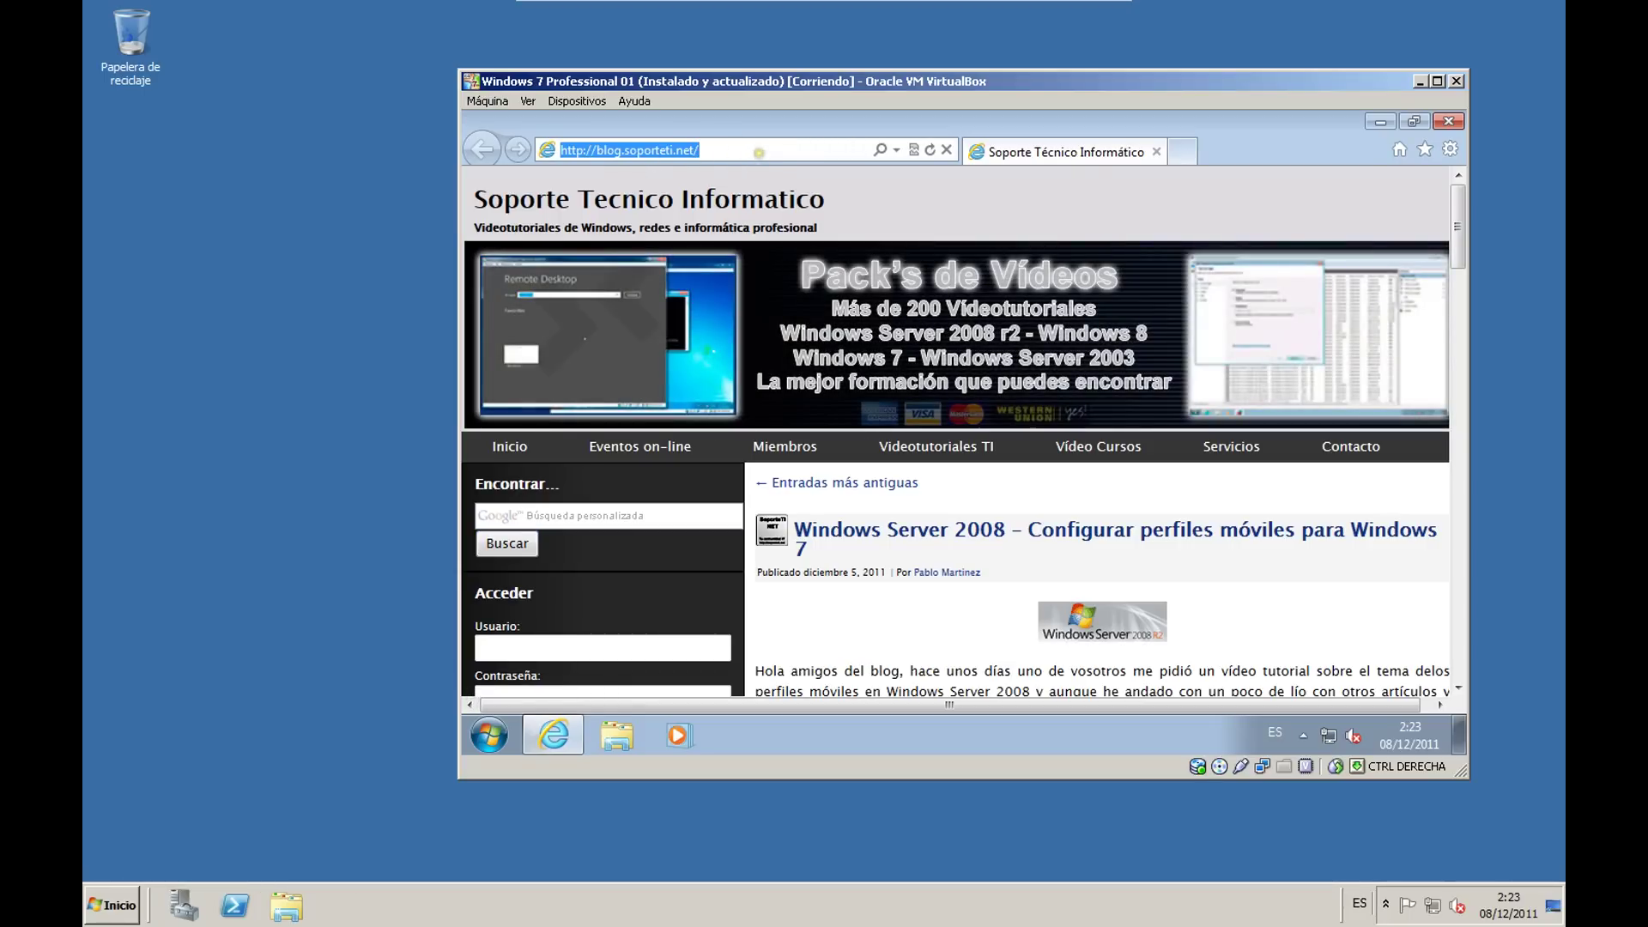
{"action": "left_click", "coordinate": [760, 152]}
{"action": "mouse_move", "coordinate": [936, 446]}
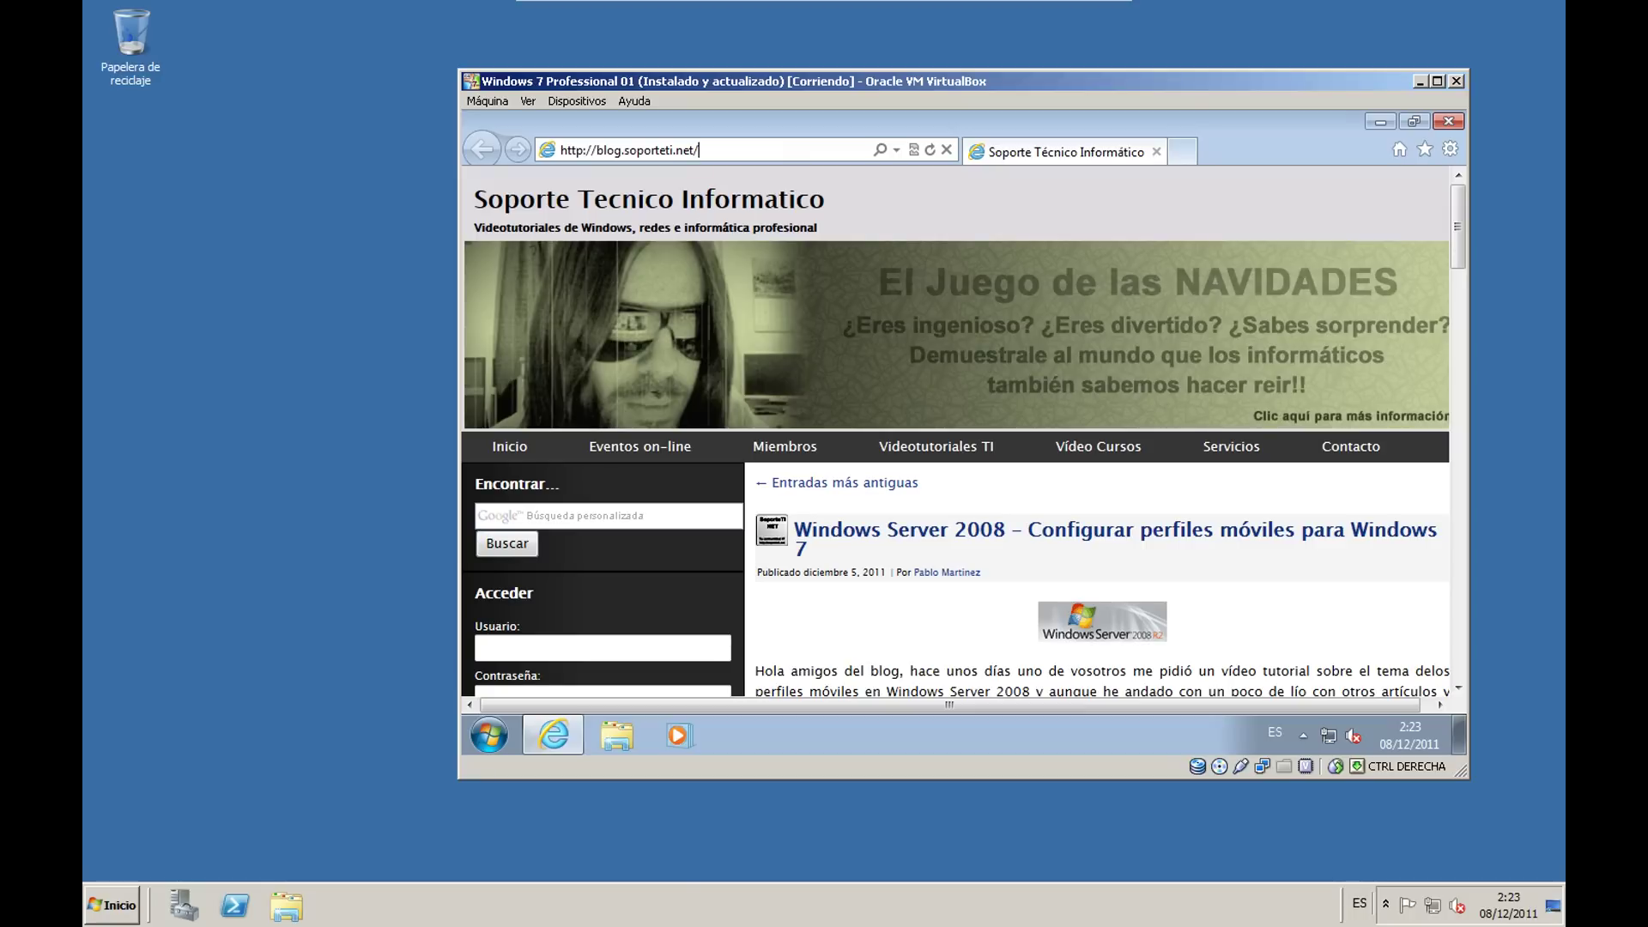
{"action": "key", "text": "alt"}
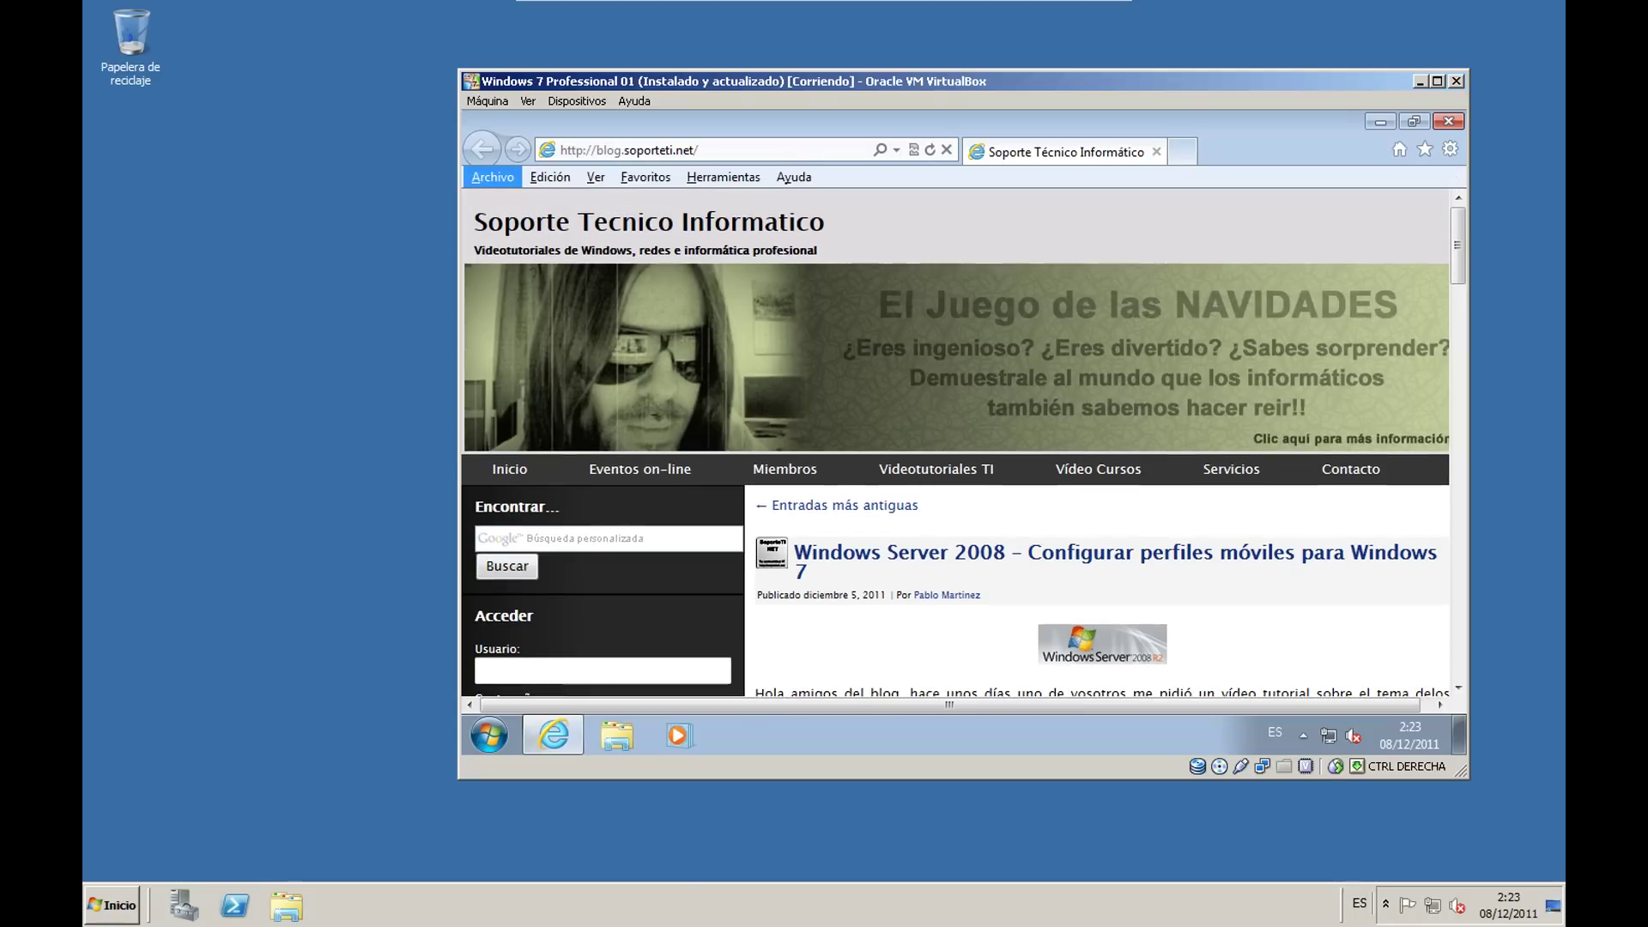
{"action": "key", "text": "Down"}
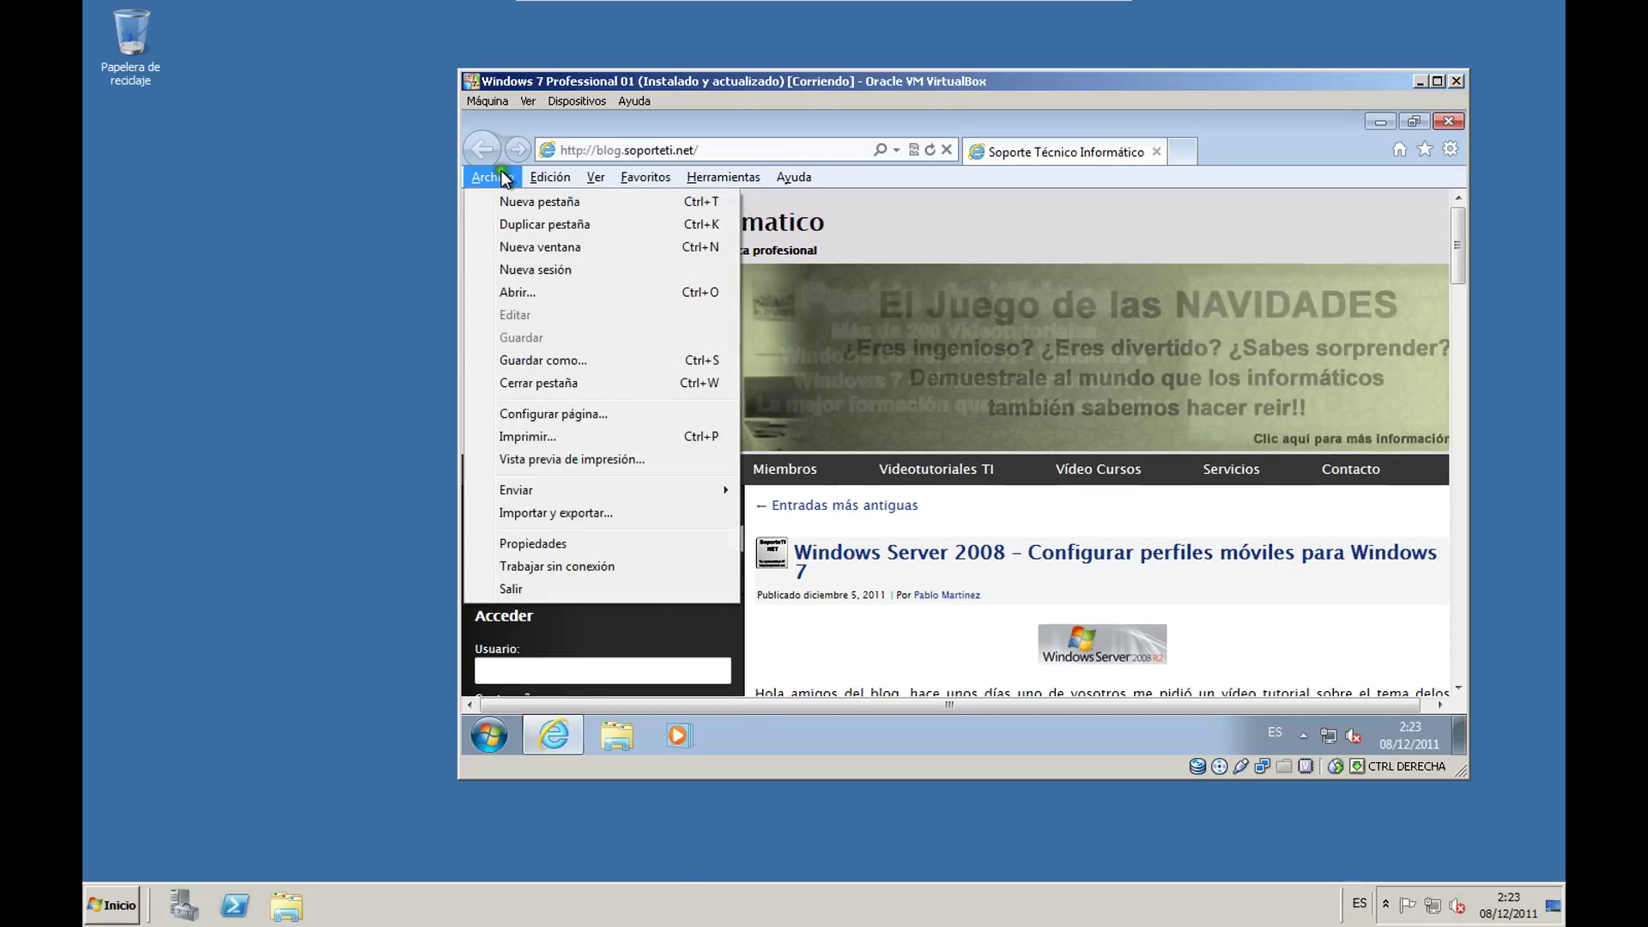
{"action": "key", "text": "Left"}
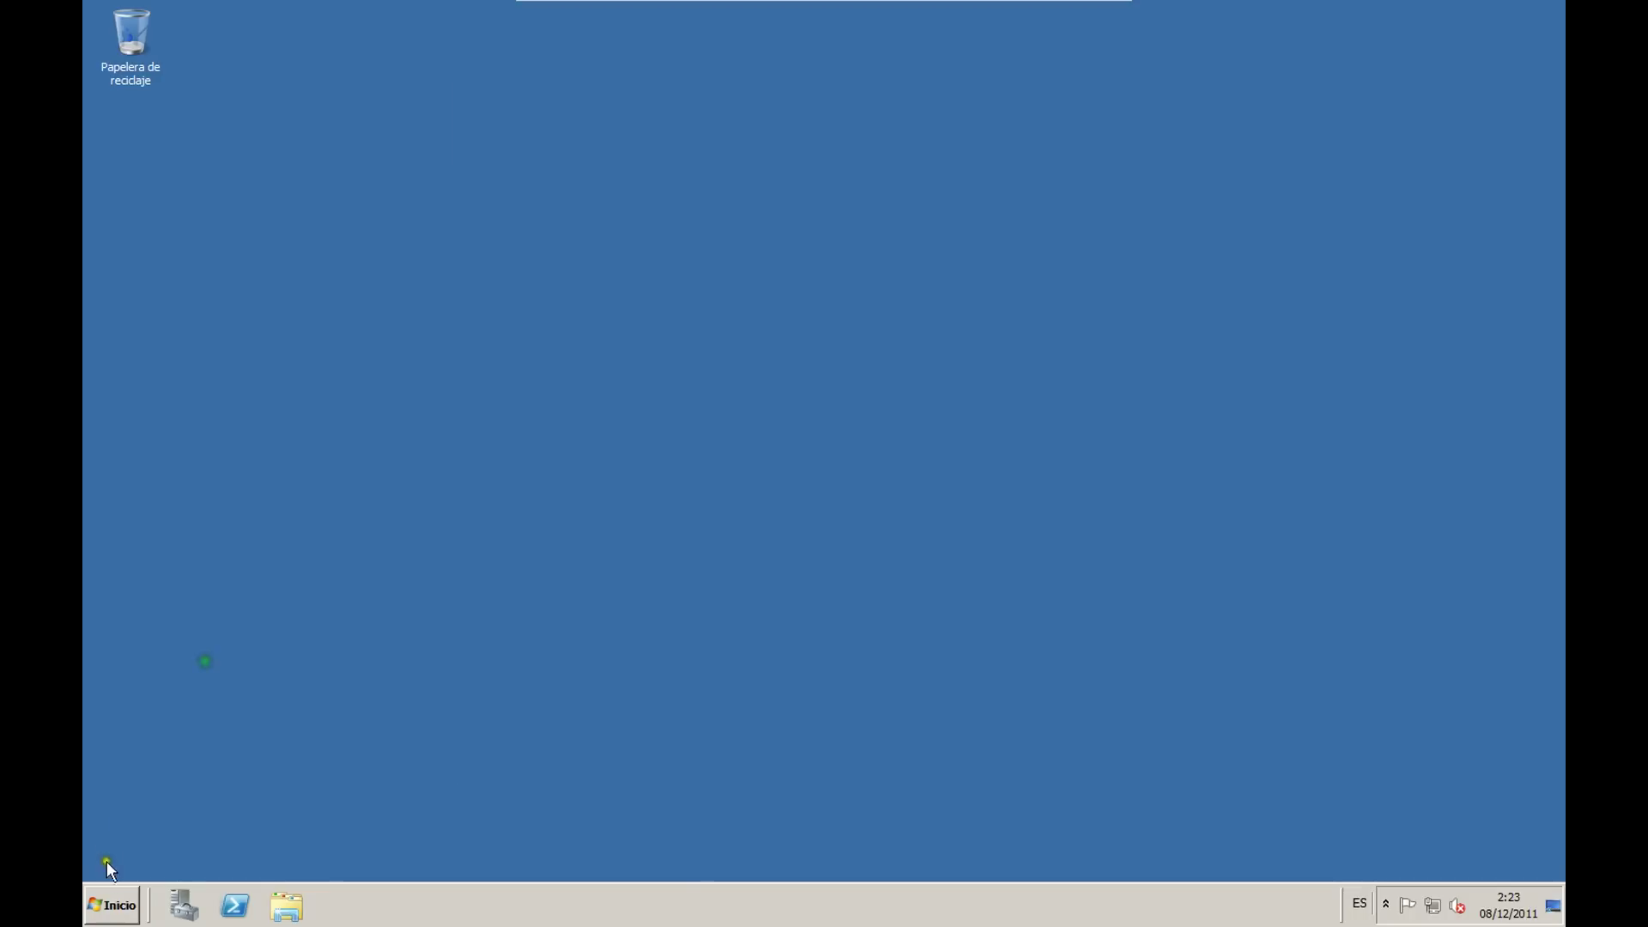
Step: Reopen Group Policy Management from the Start menu and view the GPO para el vídeo settings report
{"action": "left_click", "coordinate": [111, 906]}
{"action": "mouse_move", "coordinate": [436, 724]}
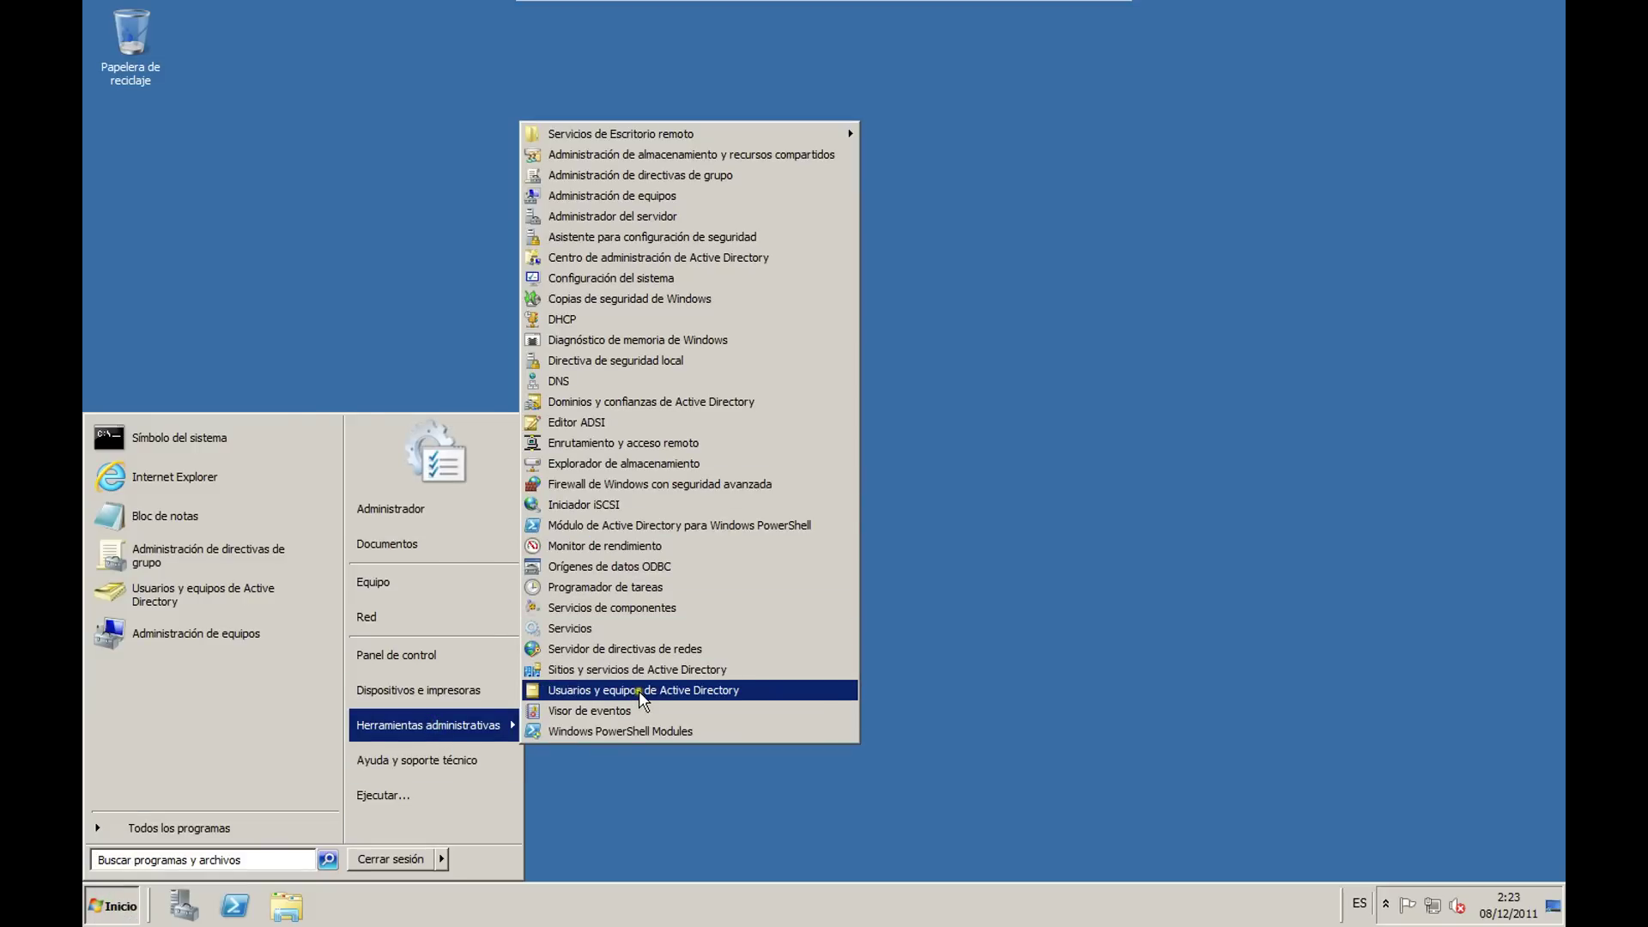
{"action": "left_click", "coordinate": [683, 175]}
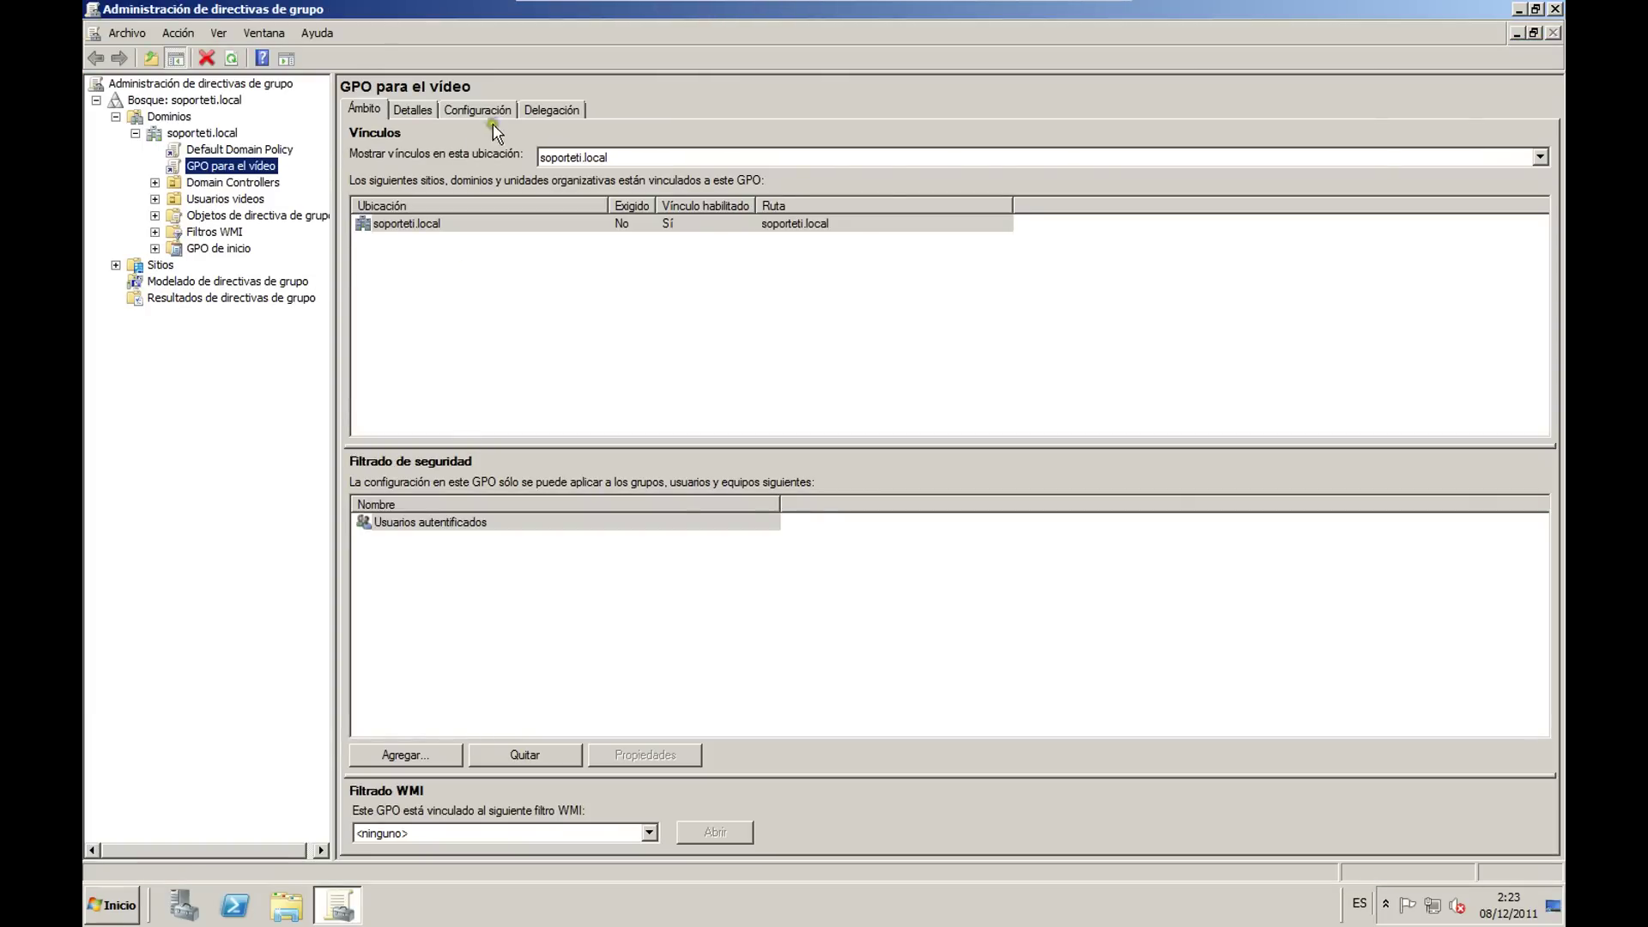
{"action": "left_click", "coordinate": [480, 112]}
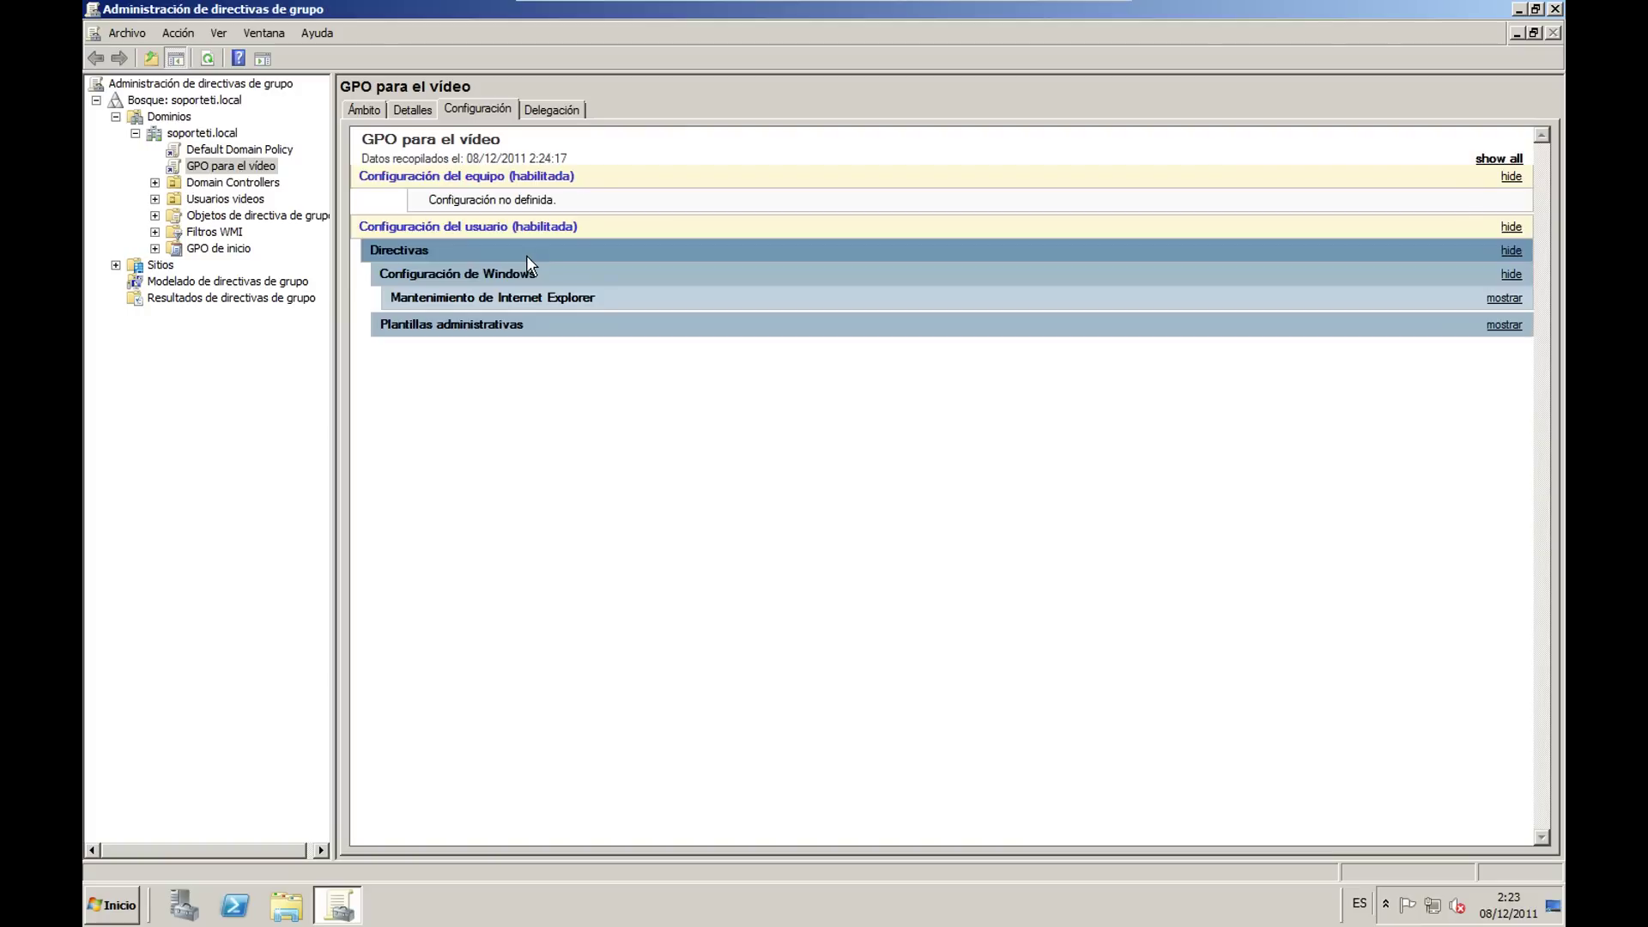
{"action": "left_click", "coordinate": [1503, 297]}
{"action": "left_click", "coordinate": [1509, 298]}
{"action": "left_click", "coordinate": [1504, 298]}
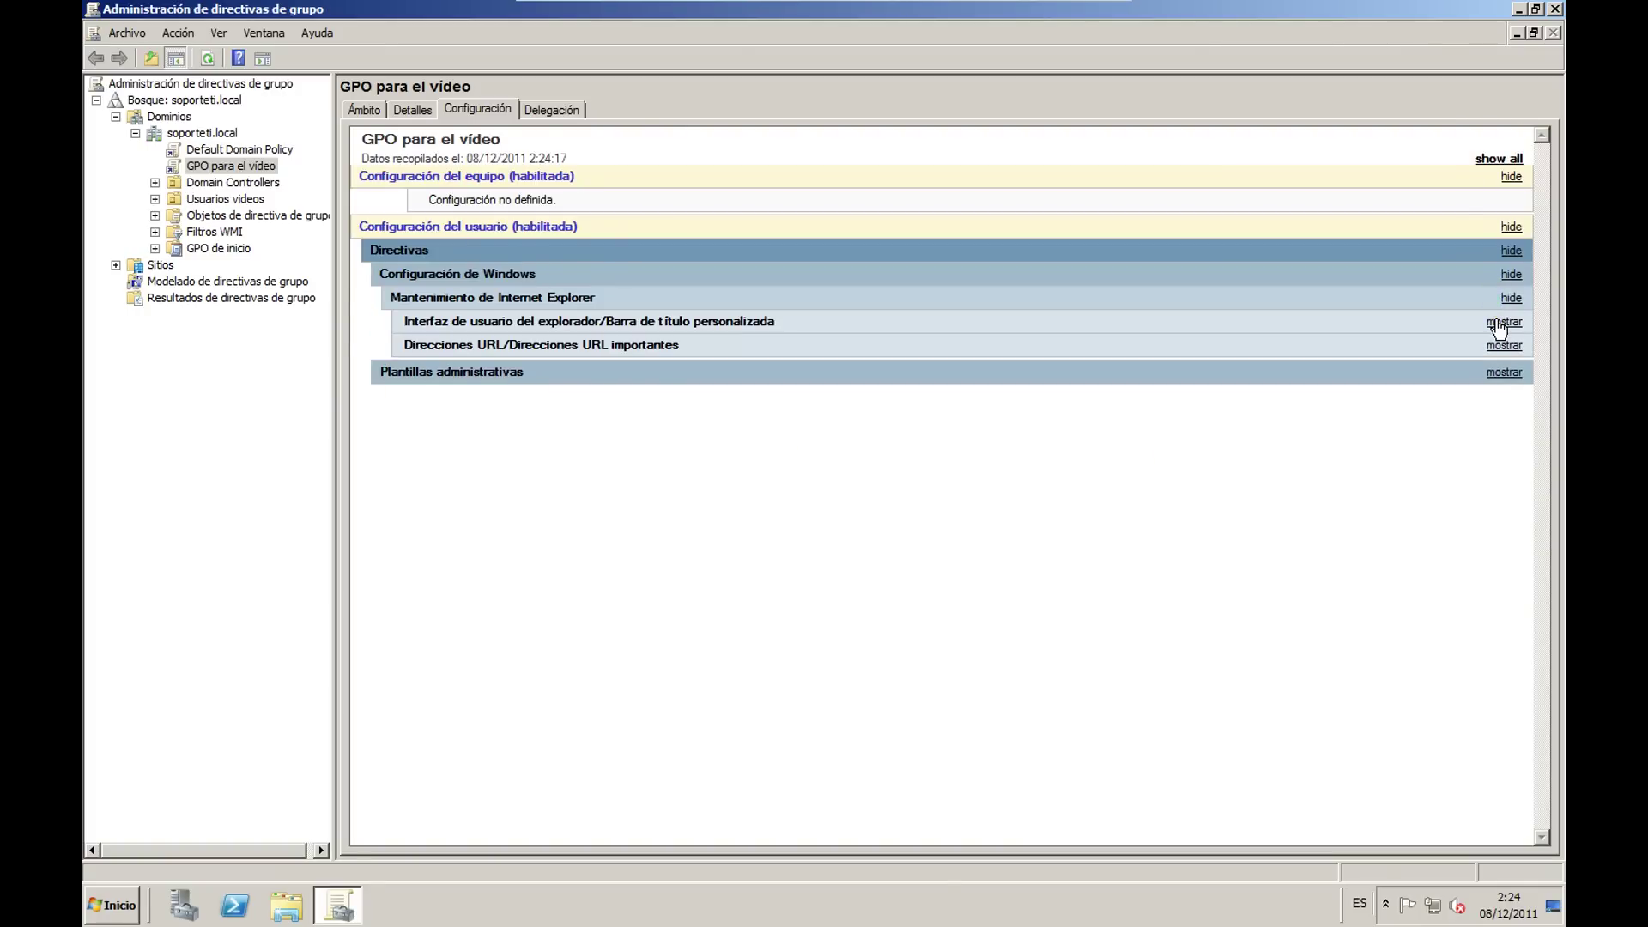
{"action": "left_click", "coordinate": [1495, 322]}
{"action": "left_click", "coordinate": [1306, 60]}
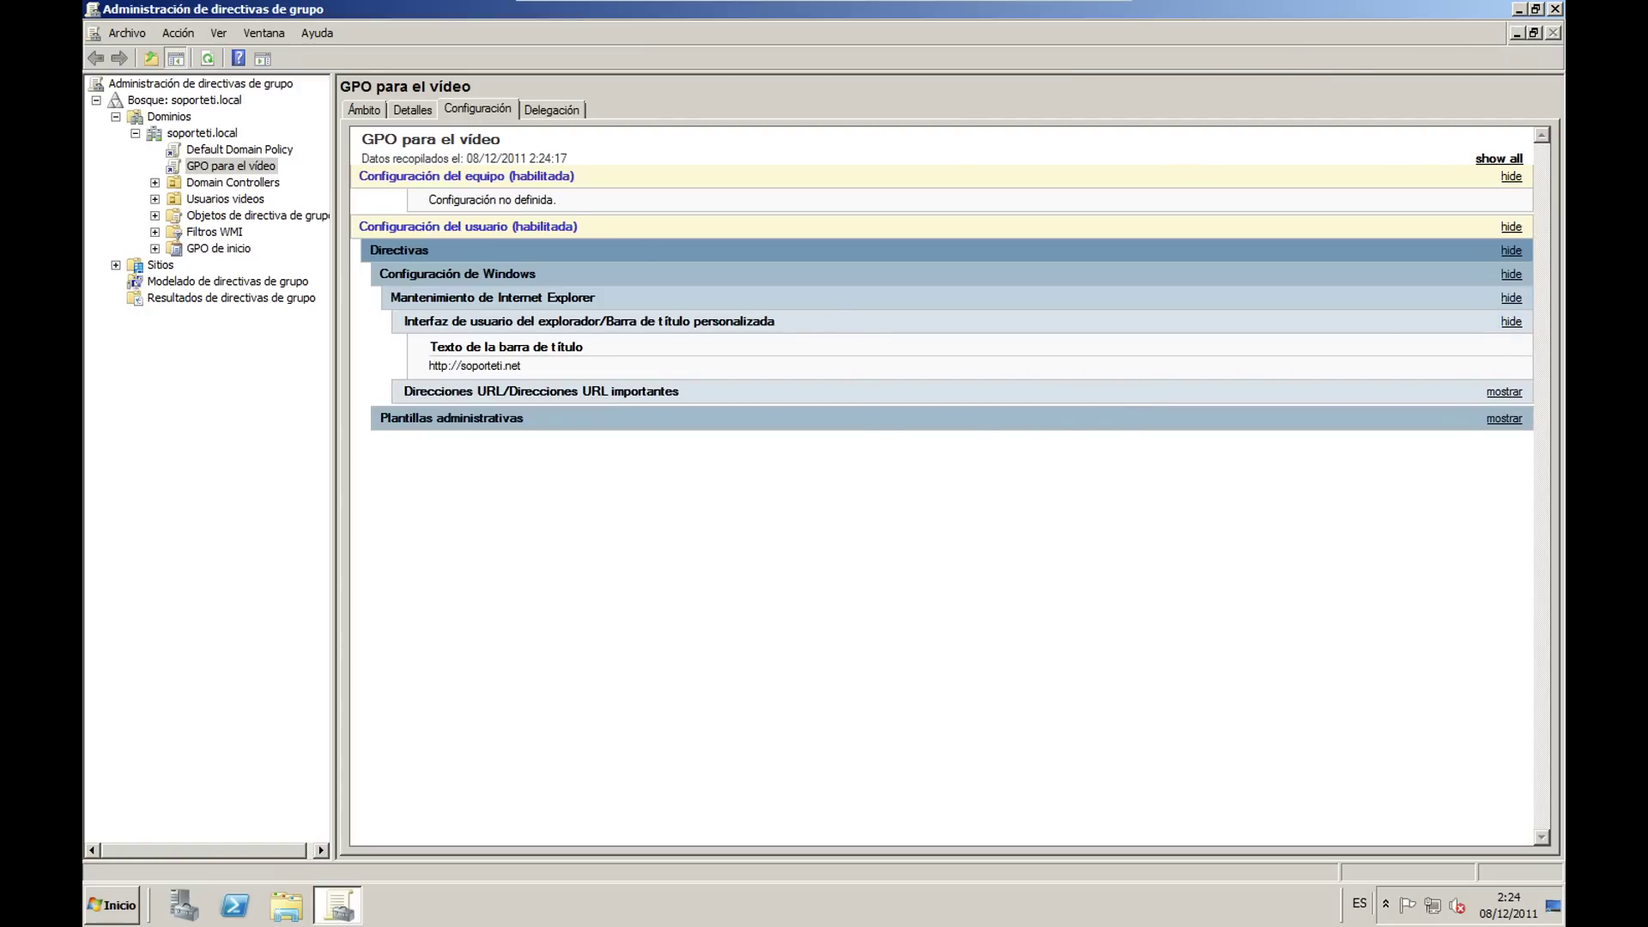
{"action": "key", "text": "alt+Tab"}
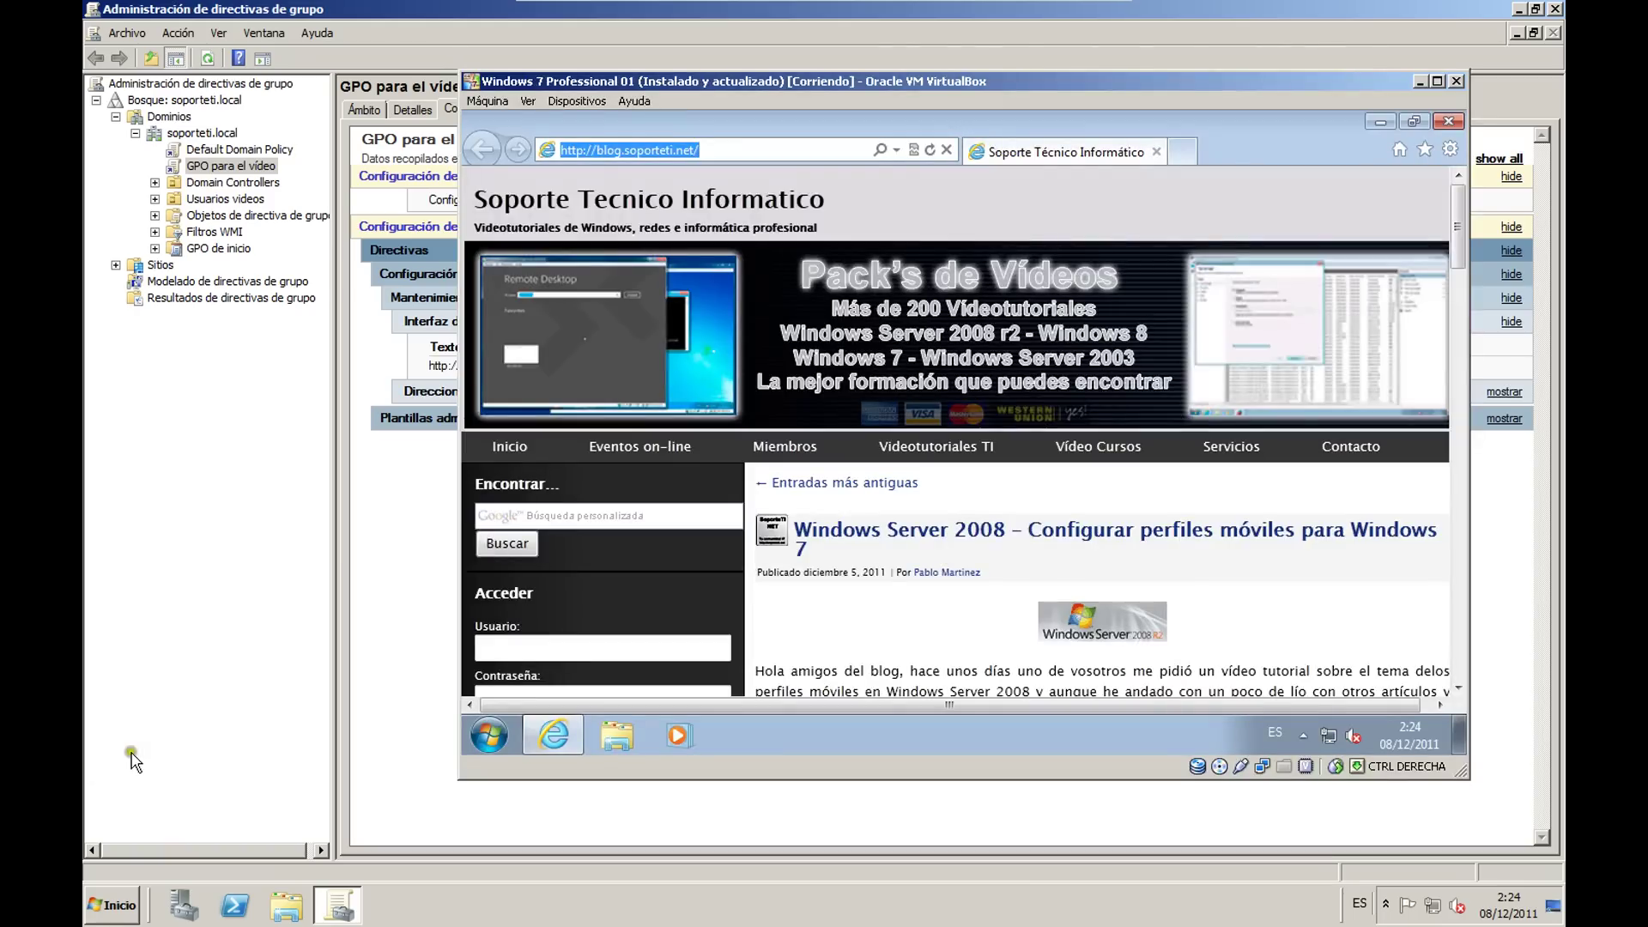
Step: Open the Videotutoriales TI section, enable IE's Barra de estado, then close the browser
{"action": "left_click", "coordinate": [971, 458]}
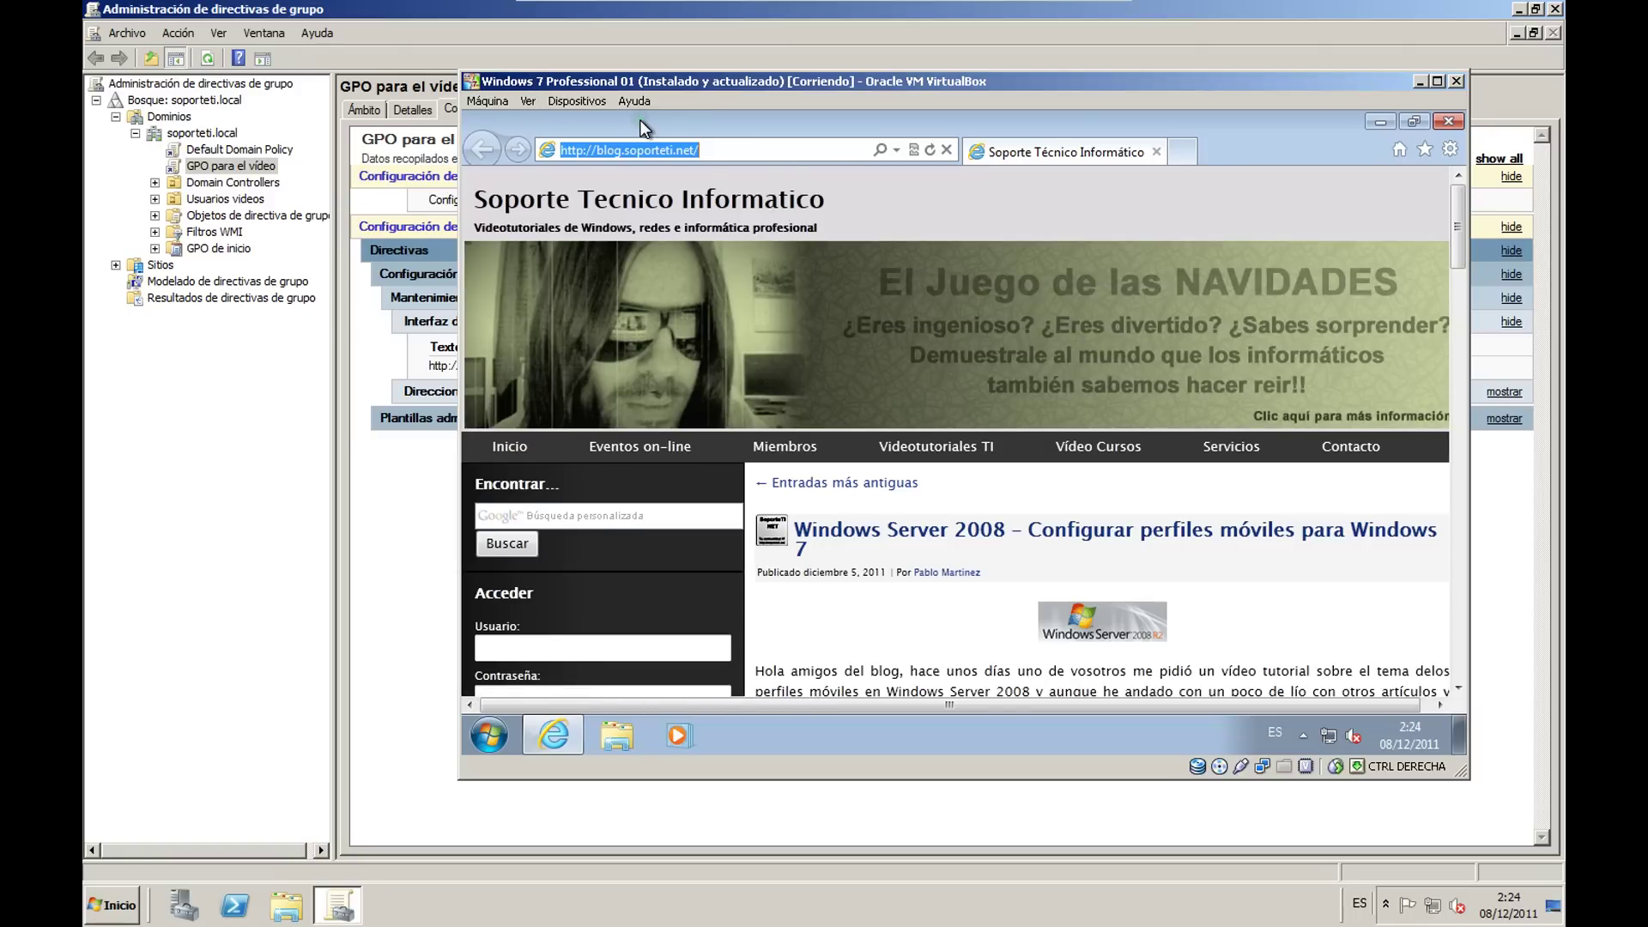
{"action": "key", "text": "alt"}
{"action": "left_click", "coordinate": [591, 178]}
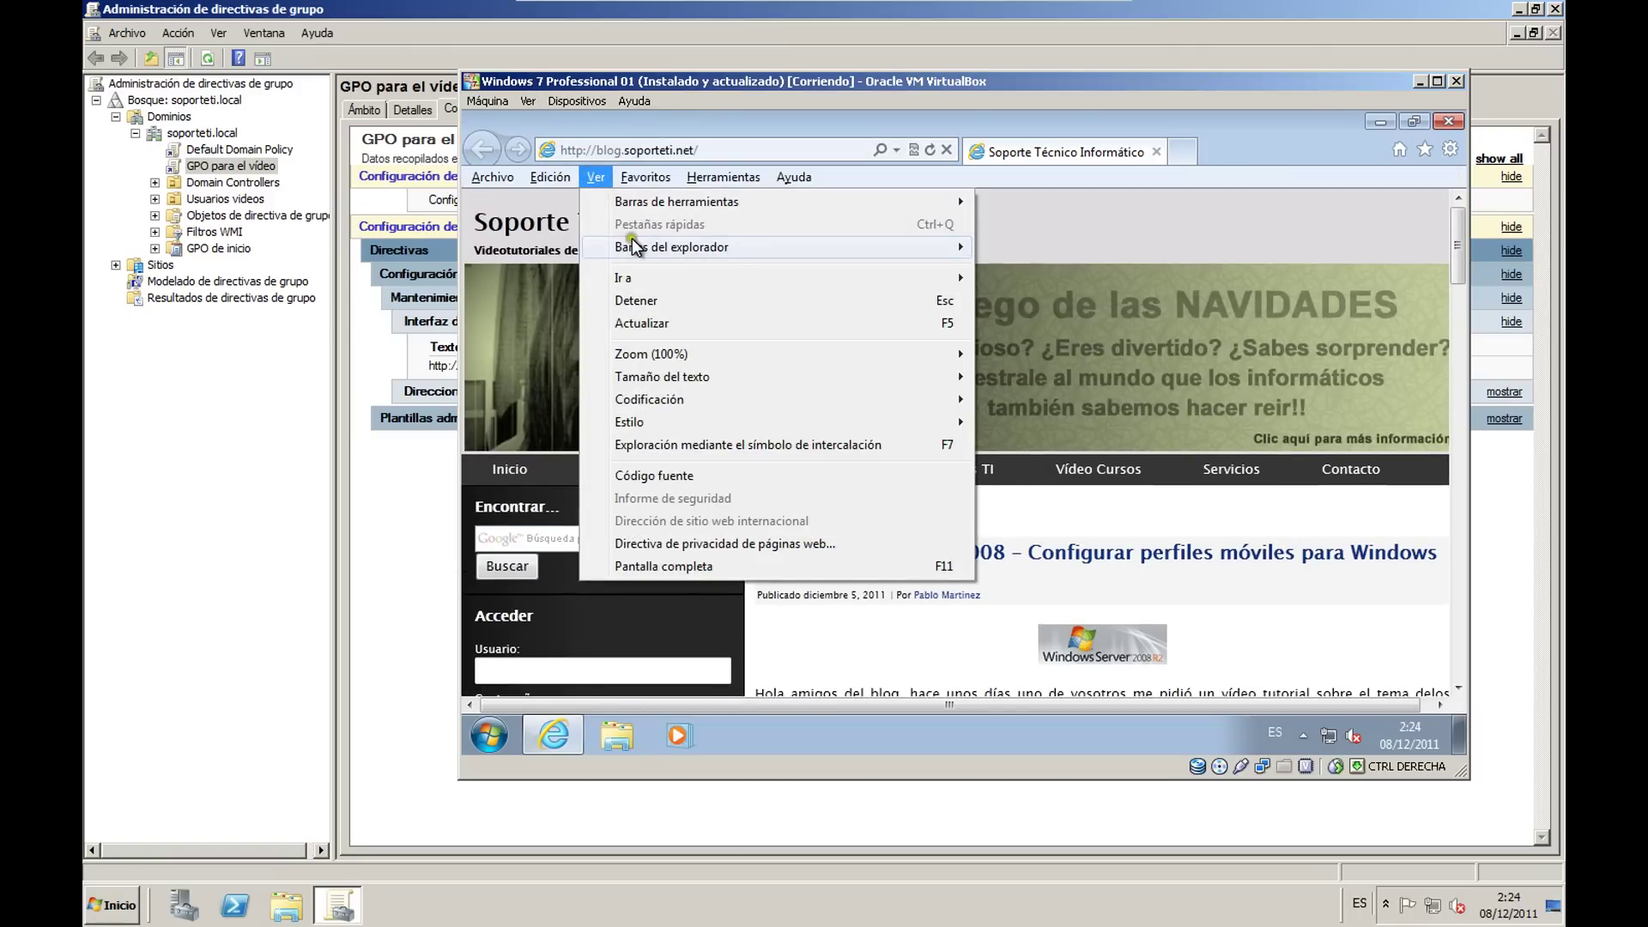
{"action": "mouse_move", "coordinate": [687, 253]}
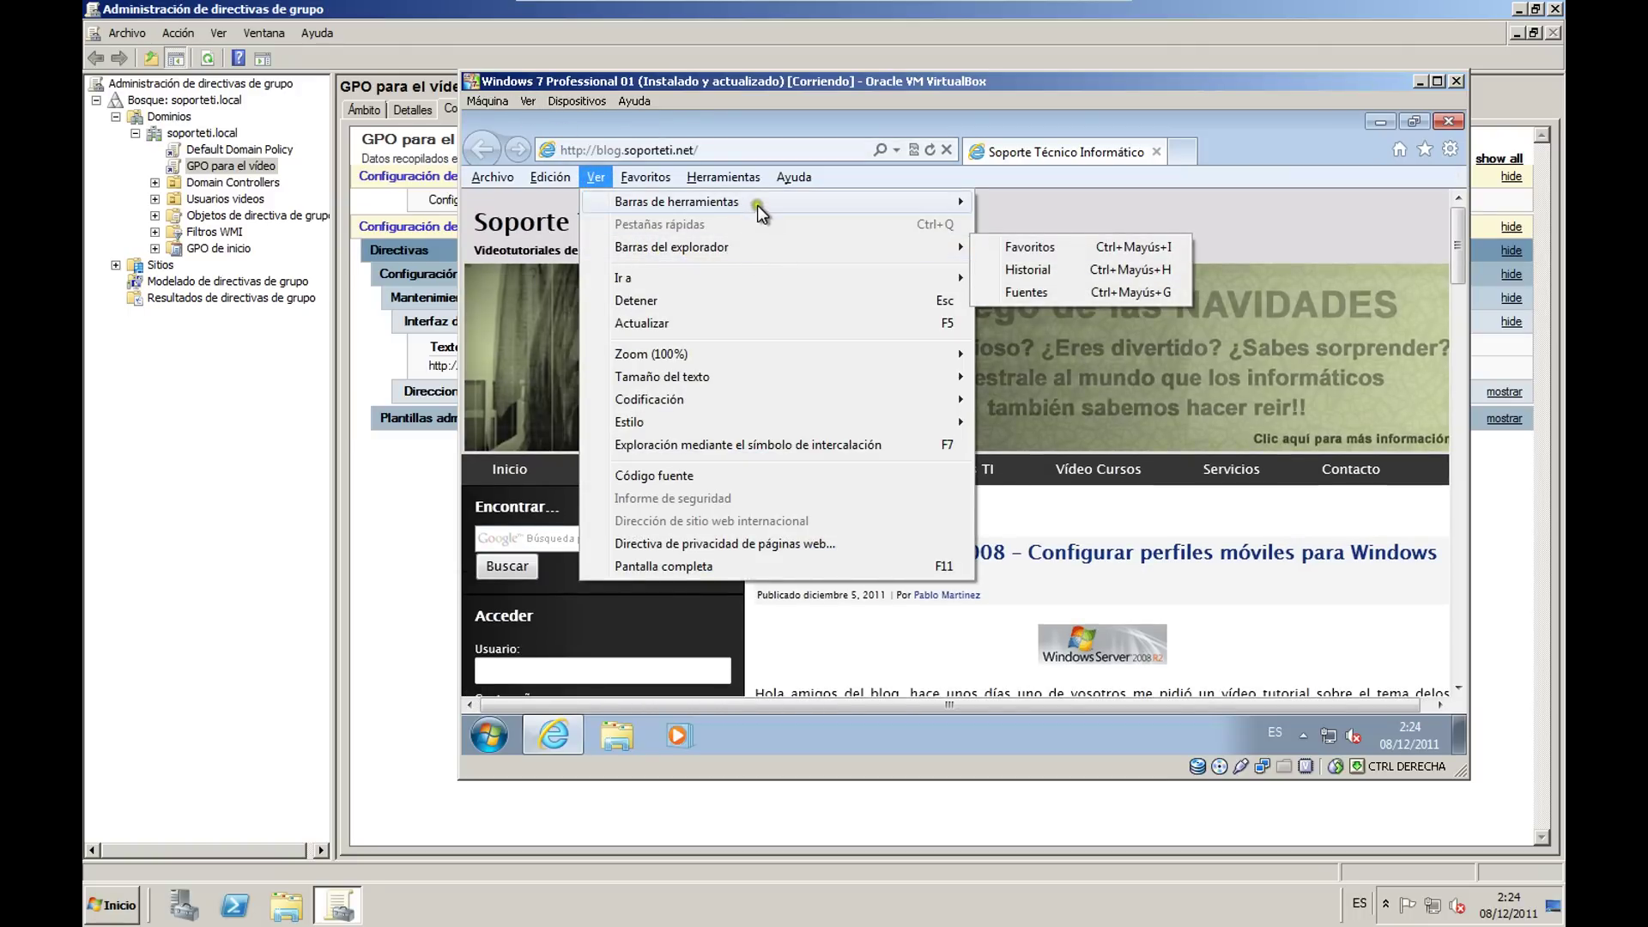
{"action": "mouse_move", "coordinate": [760, 202]}
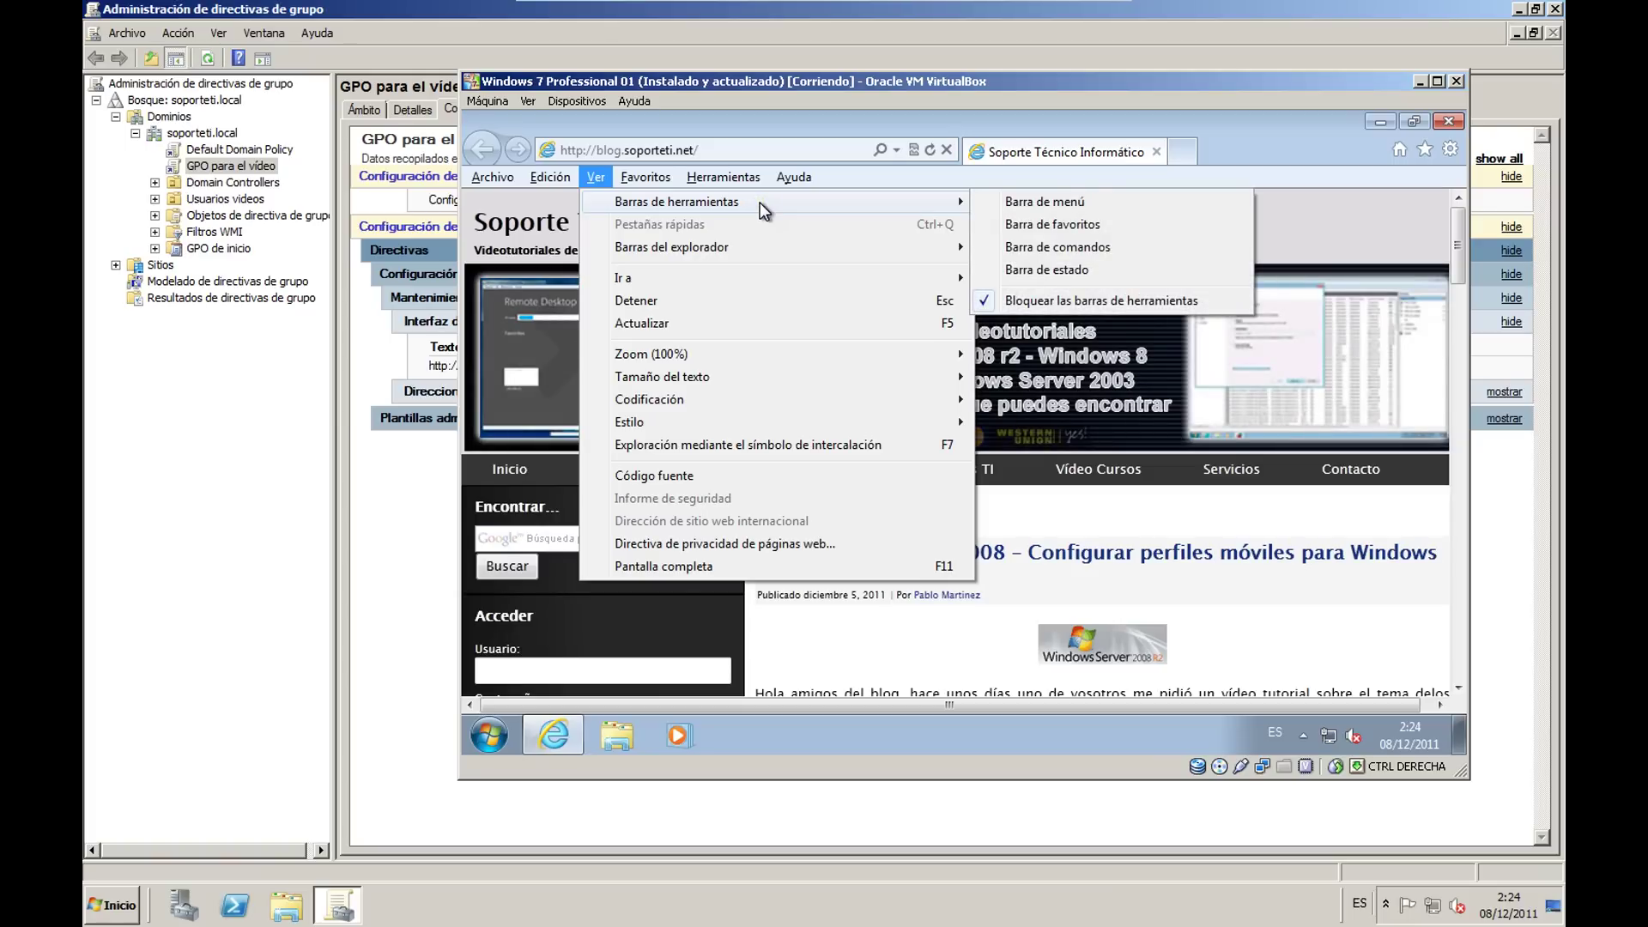
{"action": "left_click", "coordinate": [1047, 269]}
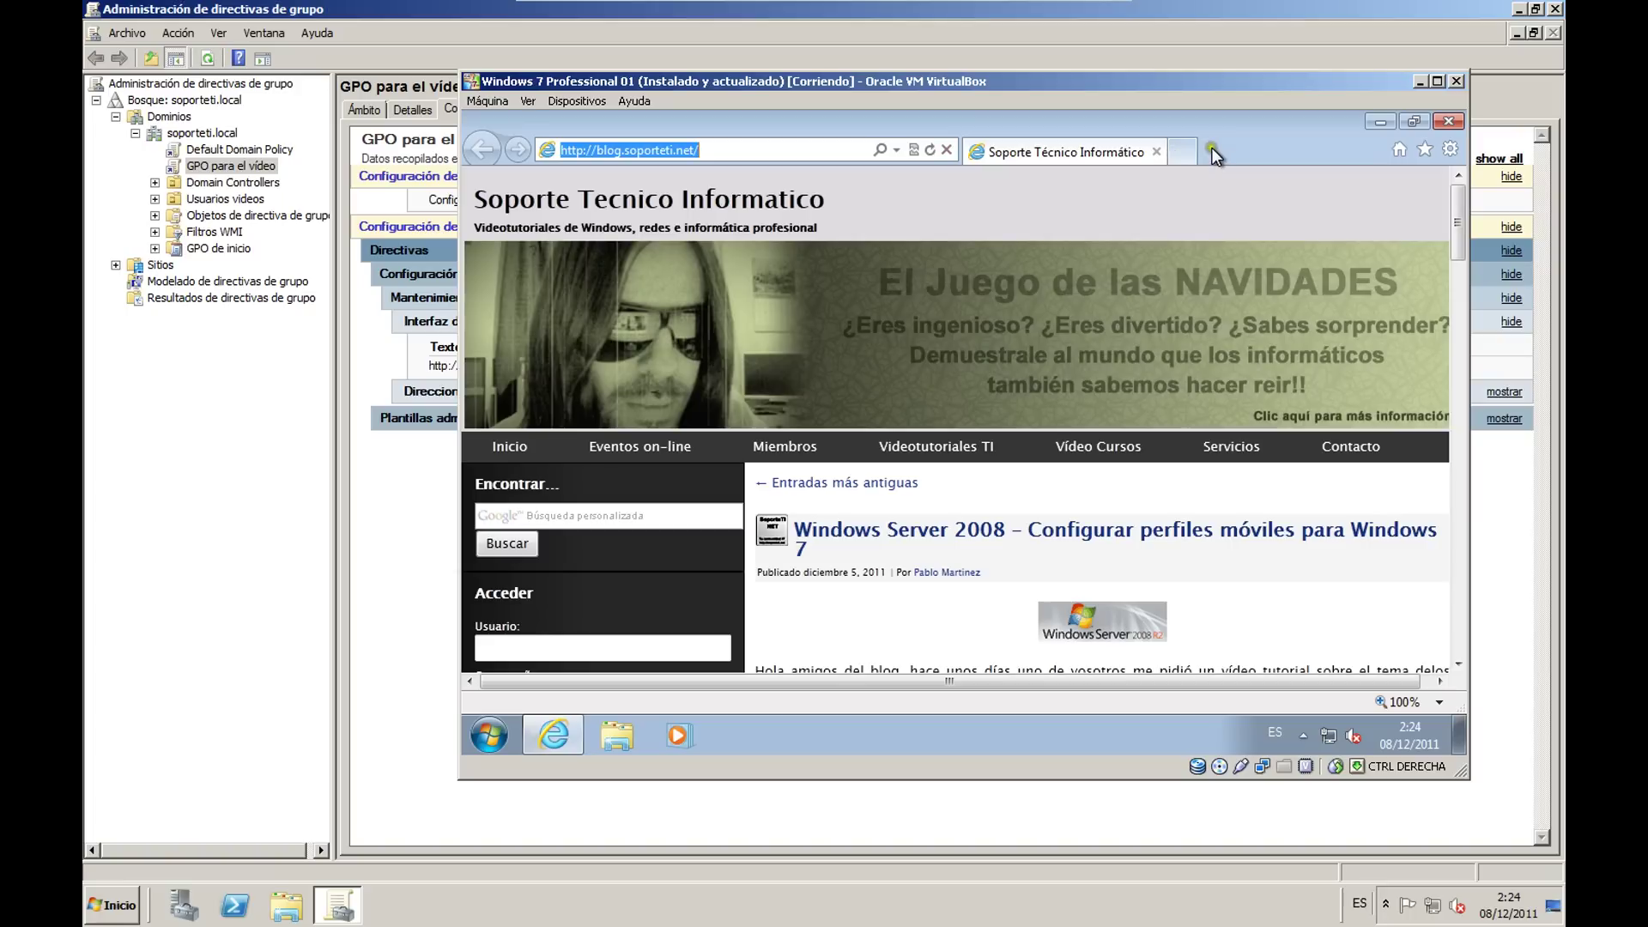
{"action": "left_click", "coordinate": [1447, 120]}
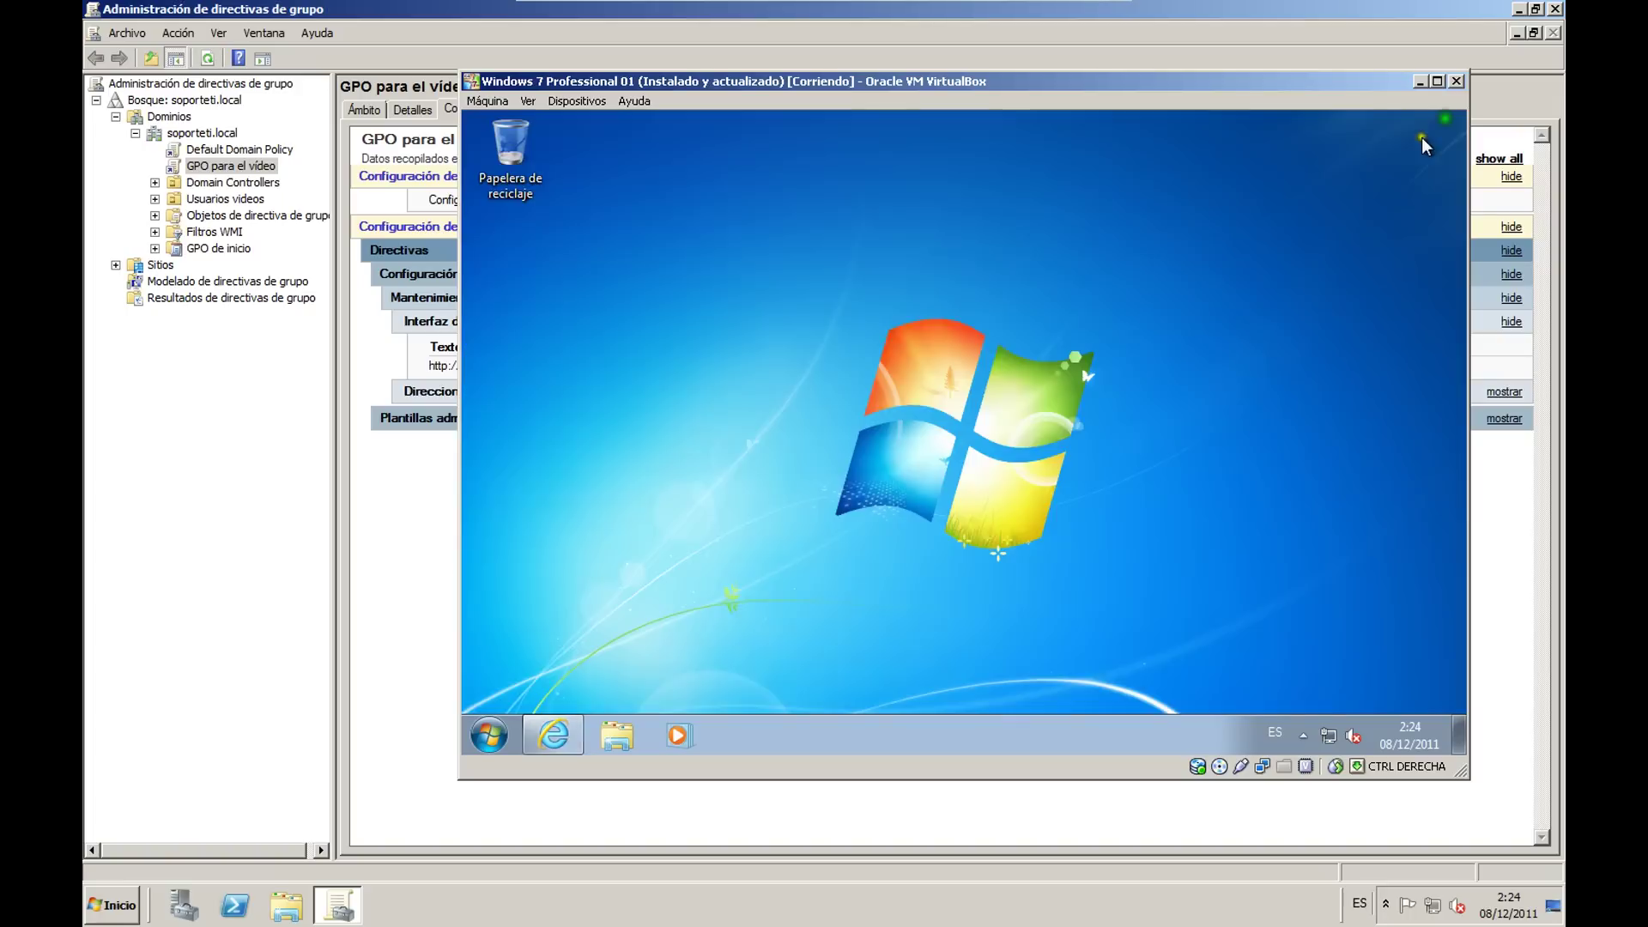
{"action": "left_click", "coordinate": [241, 167]}
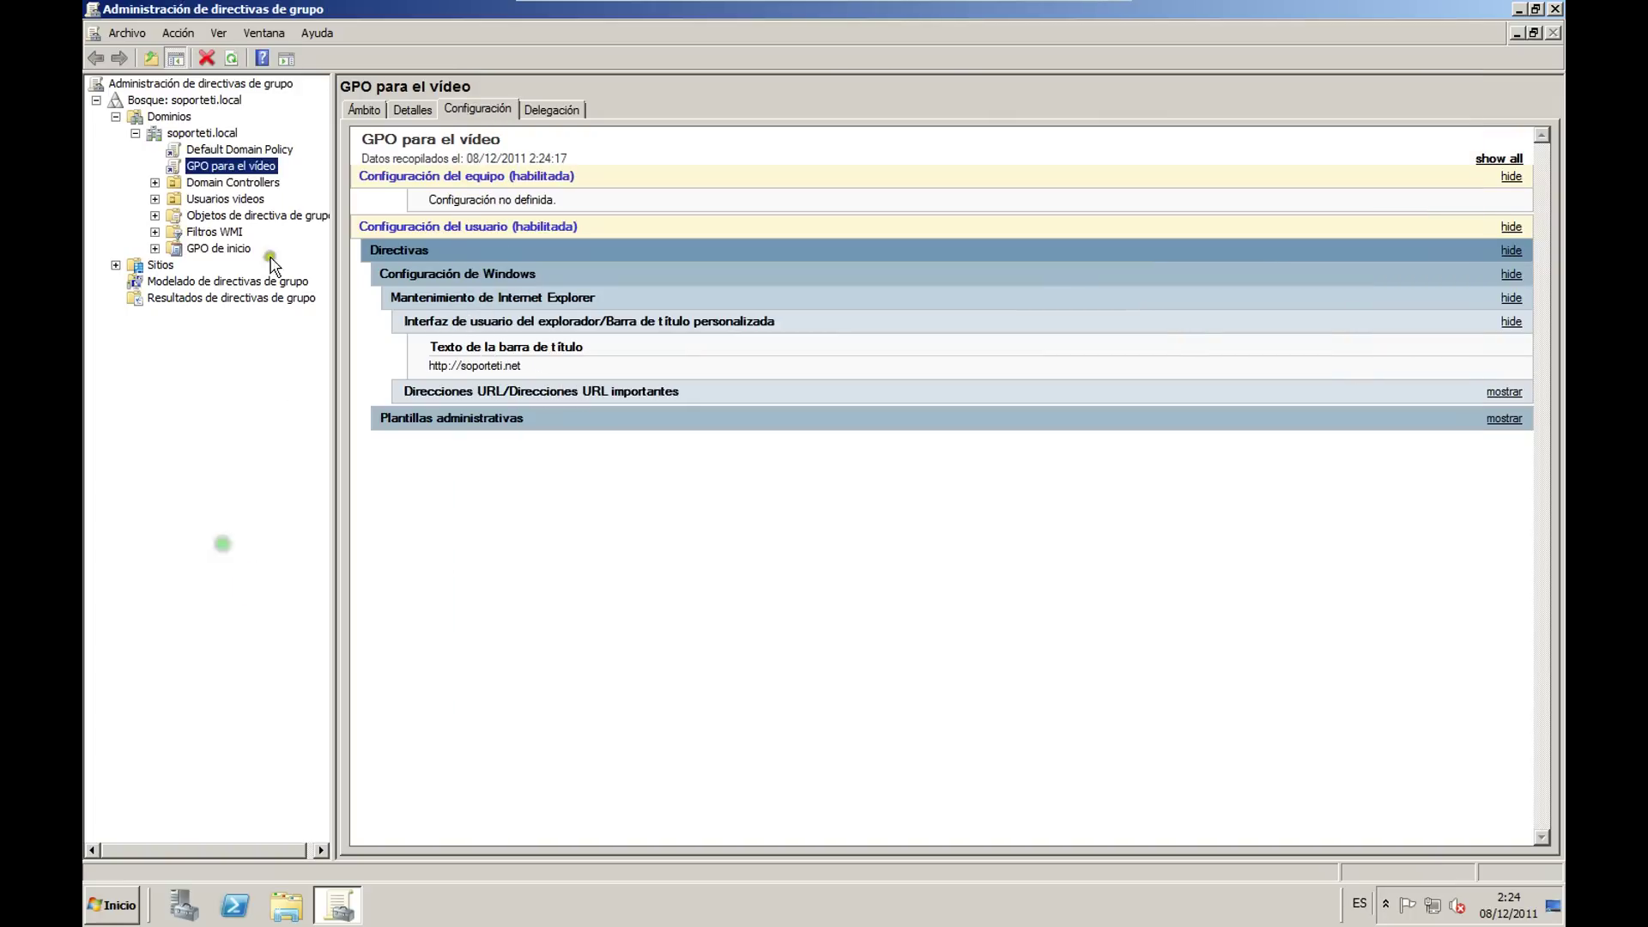
{"action": "right_click", "coordinate": [243, 165]}
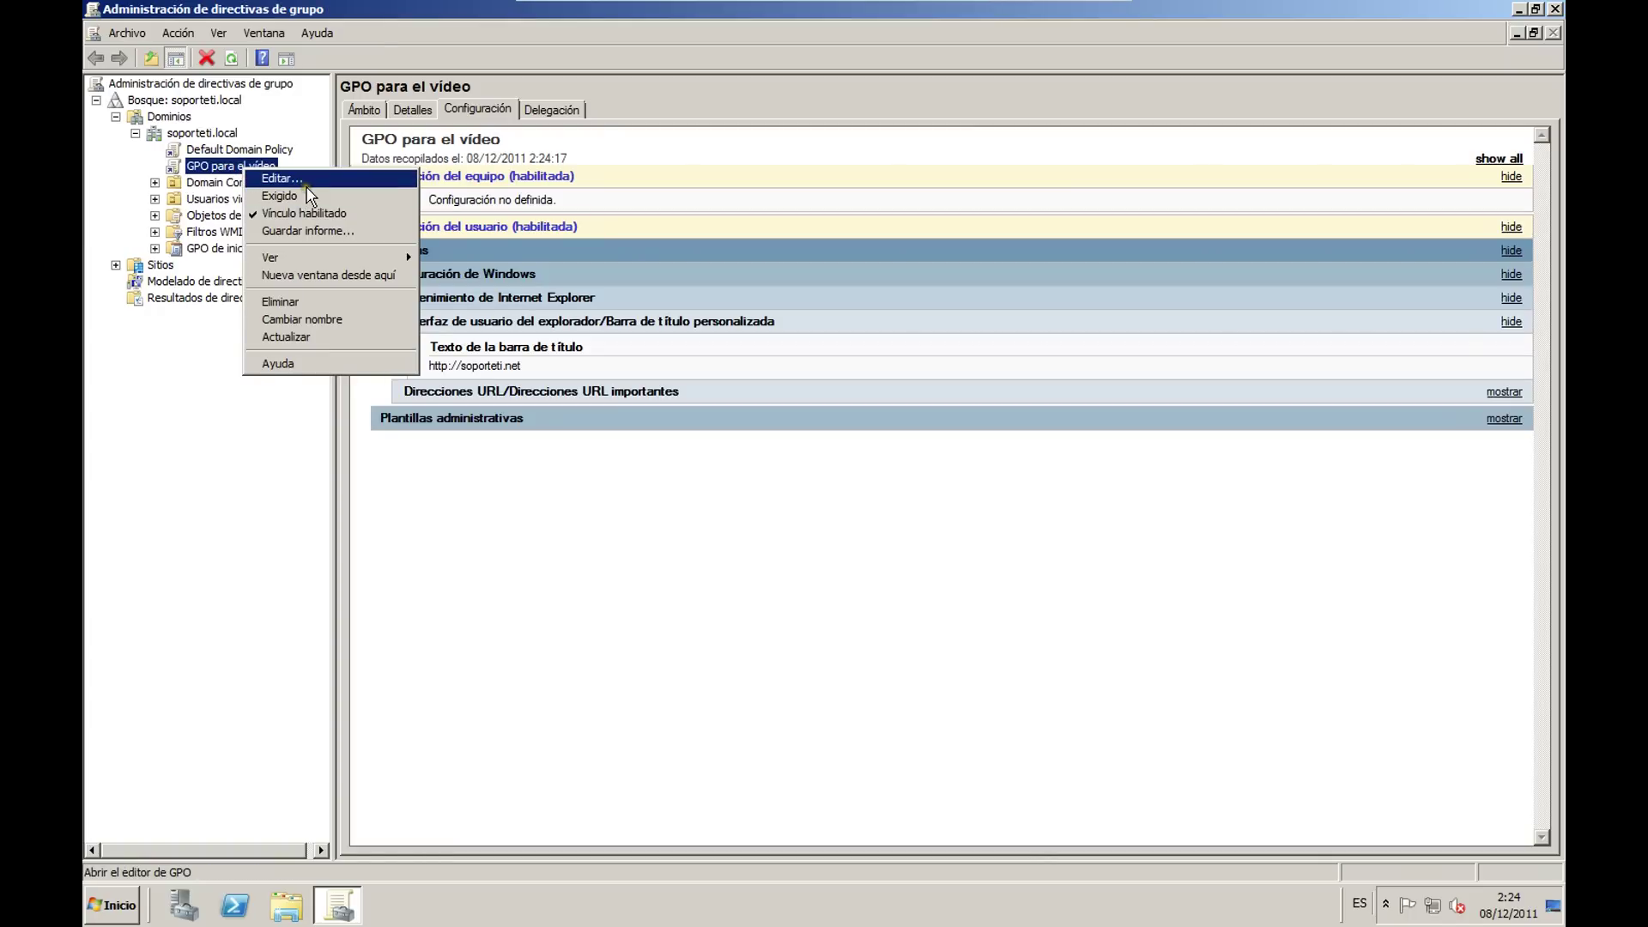
{"action": "left_click", "coordinate": [307, 181]}
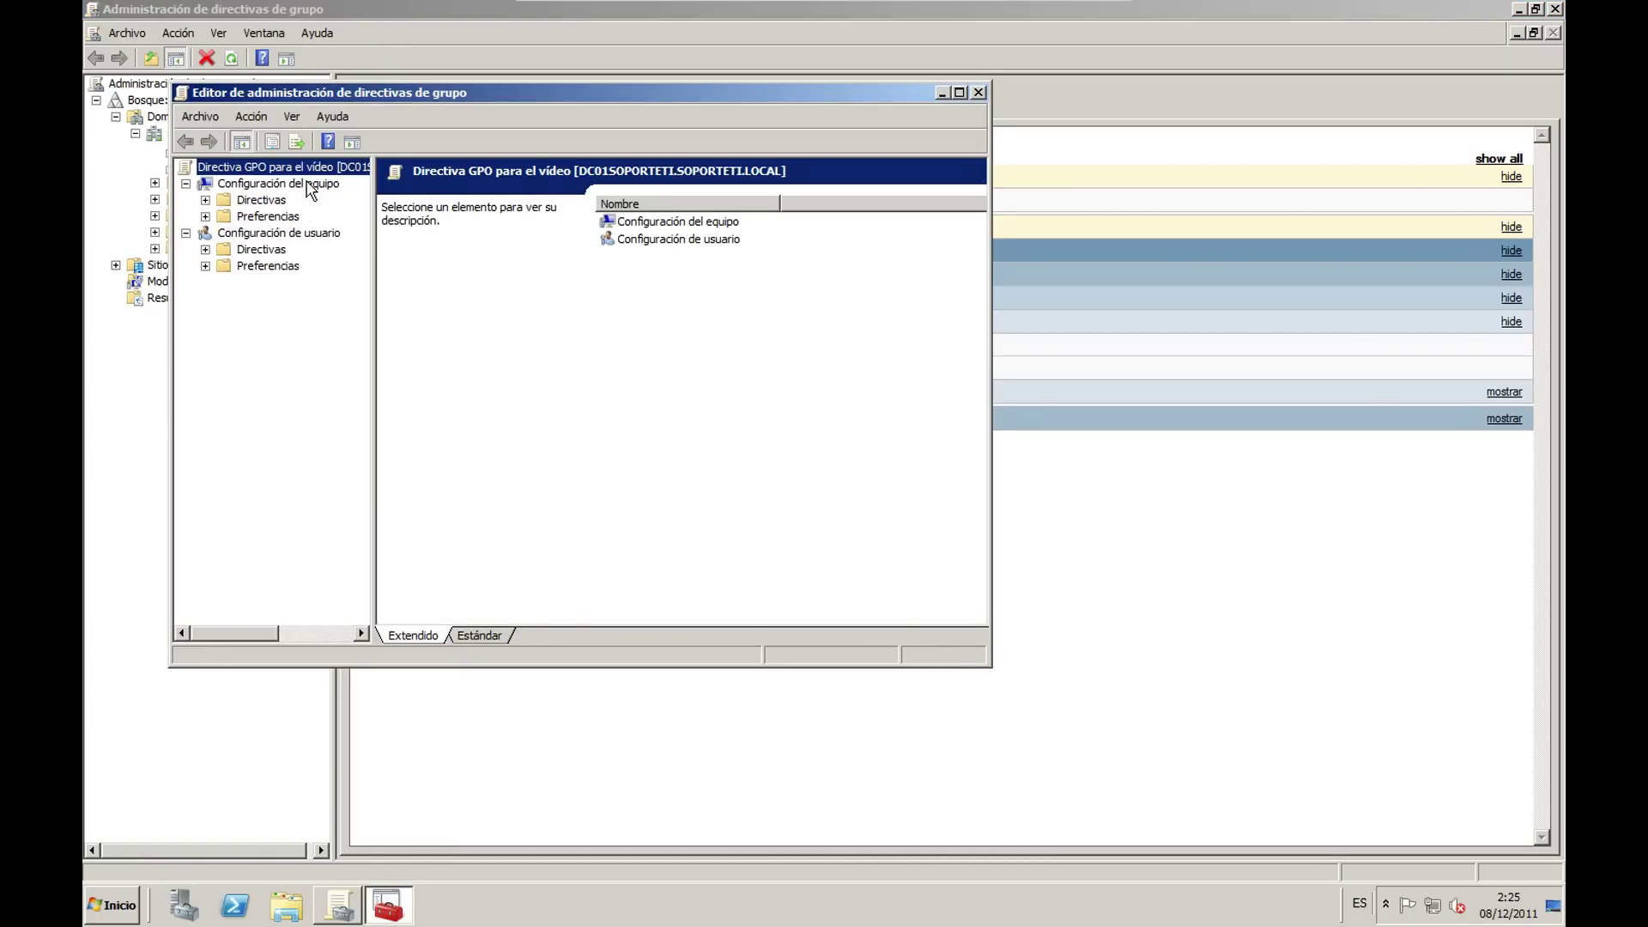
{"action": "double_click", "coordinate": [513, 93]}
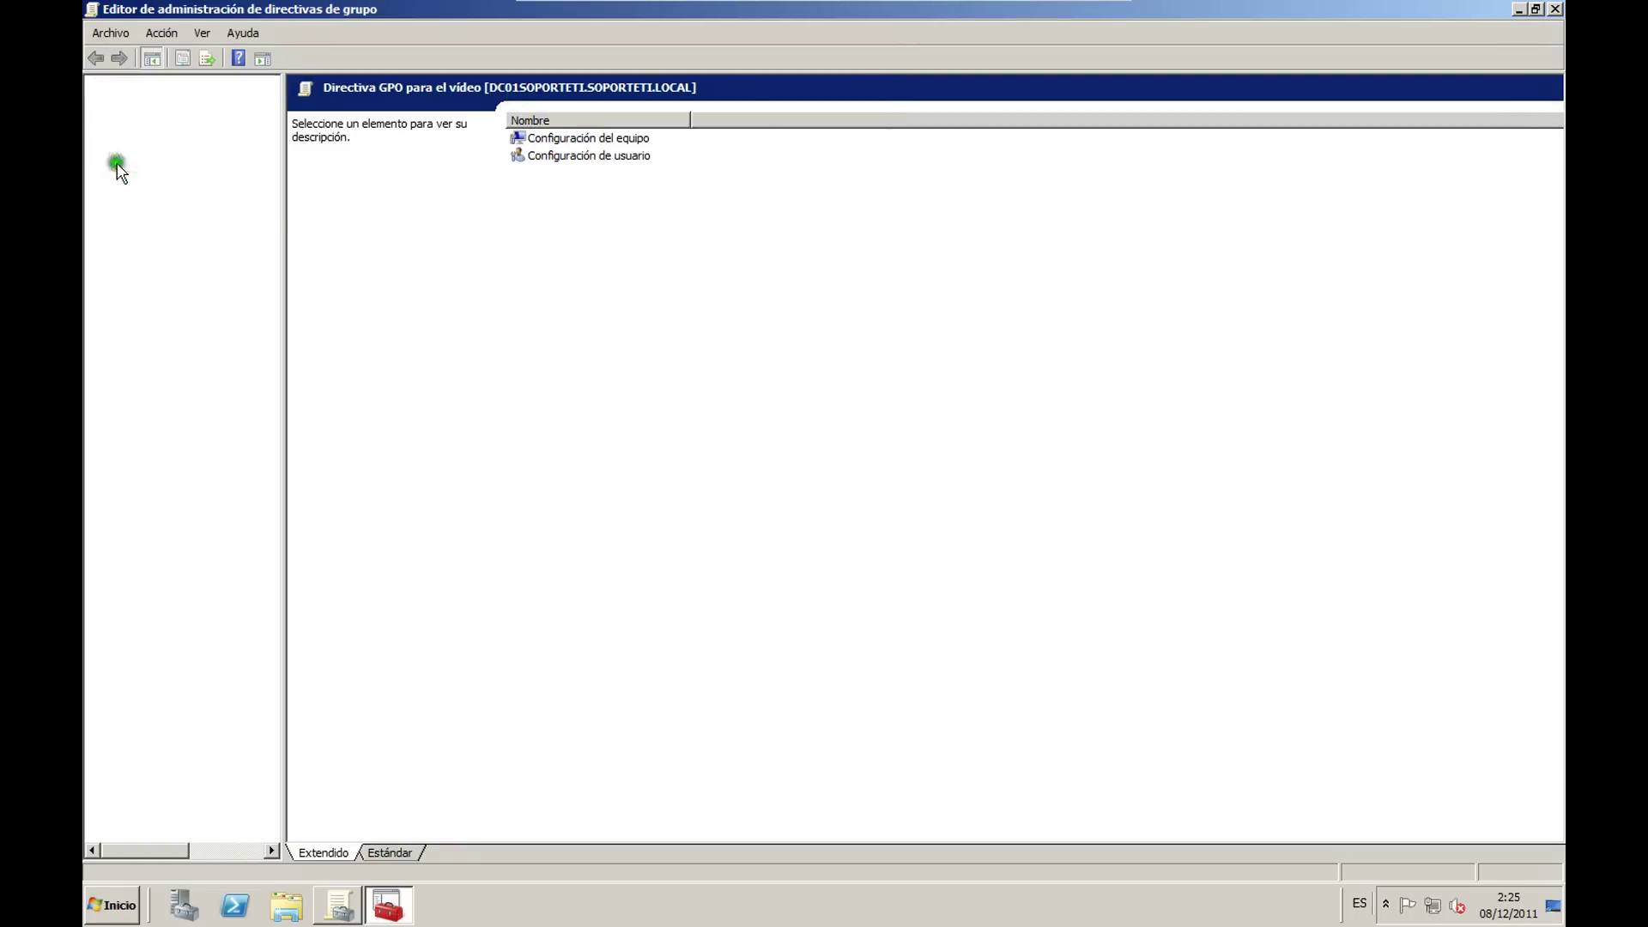
{"action": "left_click", "coordinate": [117, 165]}
{"action": "left_click", "coordinate": [197, 182]}
{"action": "left_click", "coordinate": [202, 198]}
{"action": "left_click", "coordinate": [205, 215]}
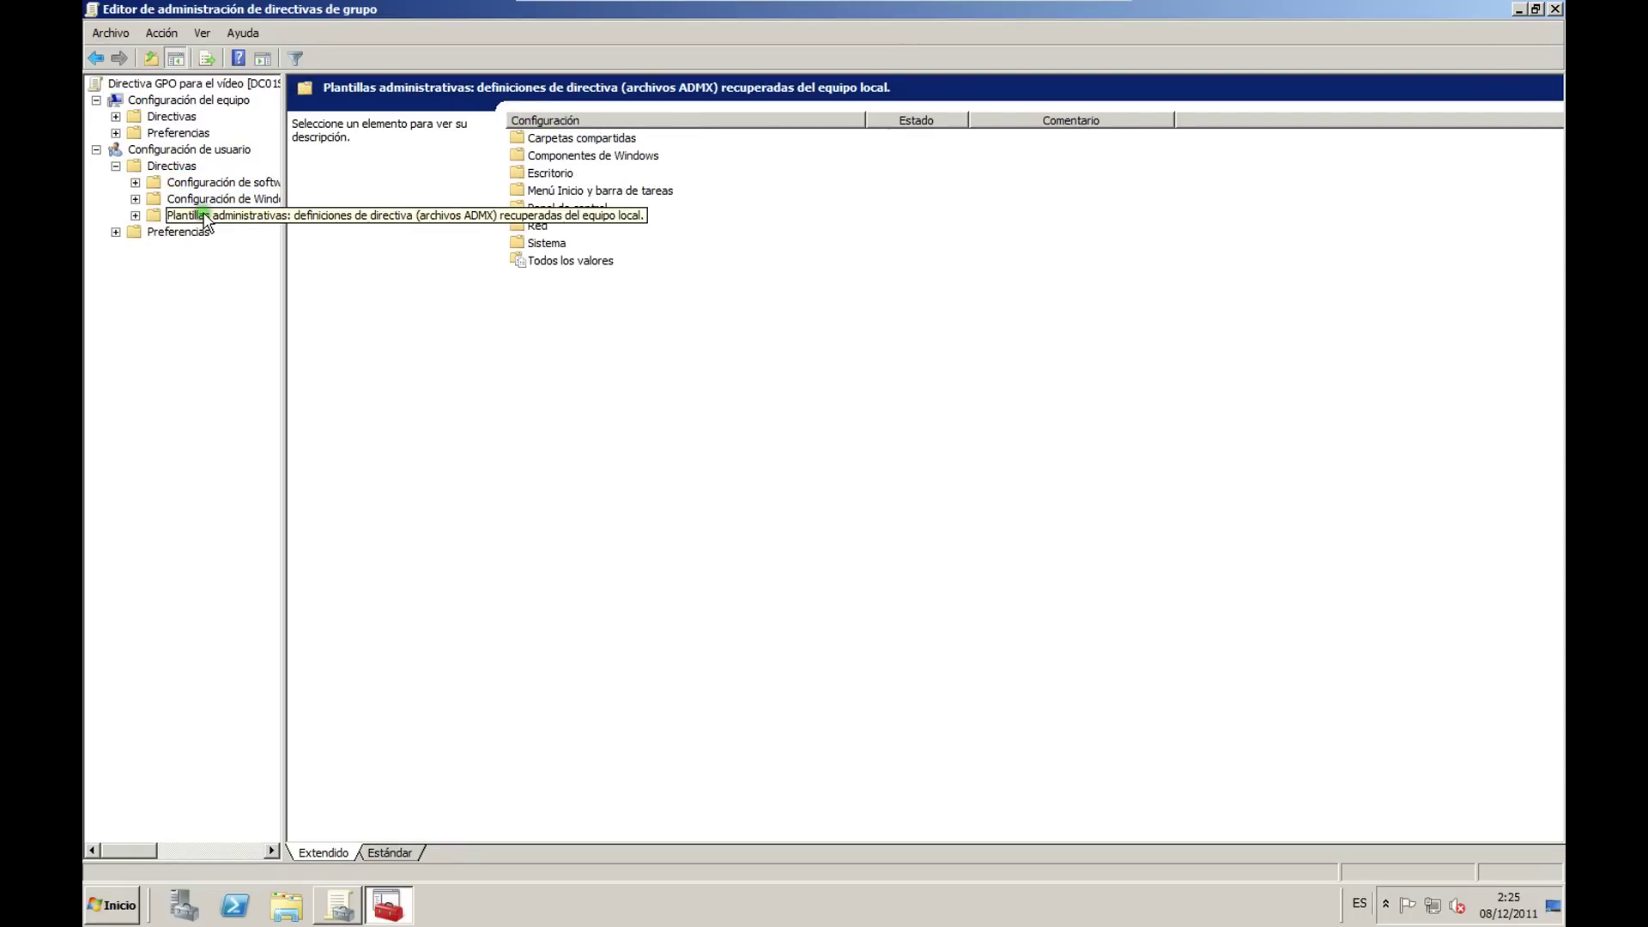
{"action": "left_click", "coordinate": [135, 215]}
{"action": "left_click", "coordinate": [135, 199]}
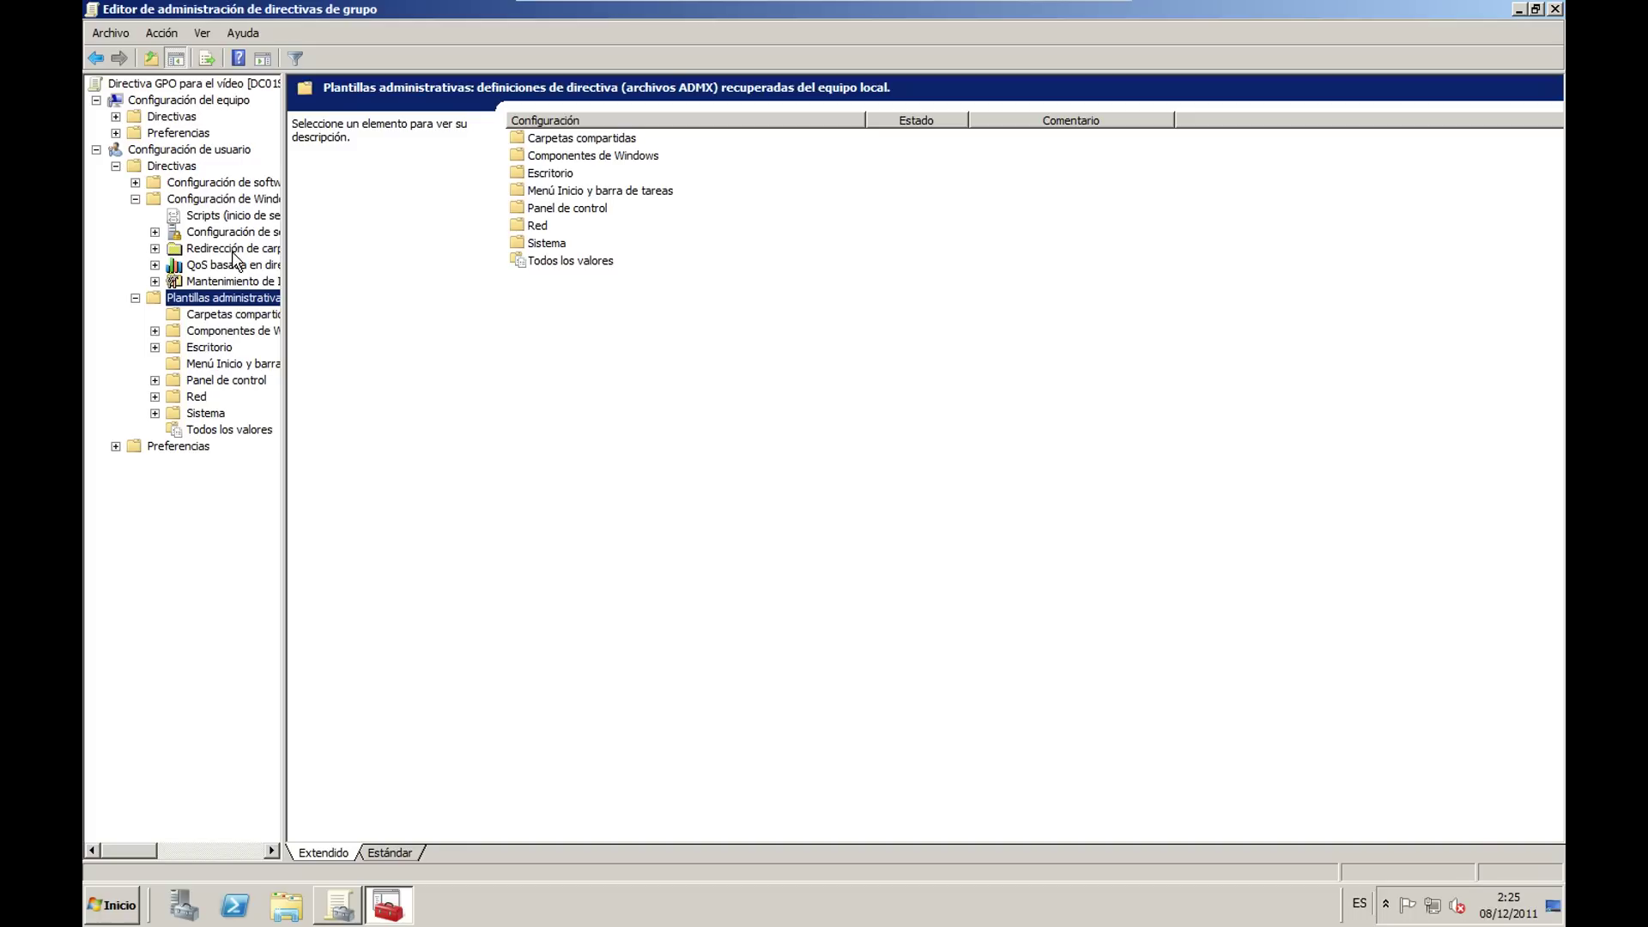
{"action": "left_click_drag", "start_coordinate": [286, 547], "coordinate": [472, 547]}
{"action": "left_click", "coordinate": [154, 413]}
{"action": "left_click", "coordinate": [232, 429]}
{"action": "key", "text": "Down"}
{"action": "key", "text": "Down"}
{"action": "key", "text": "Down"}
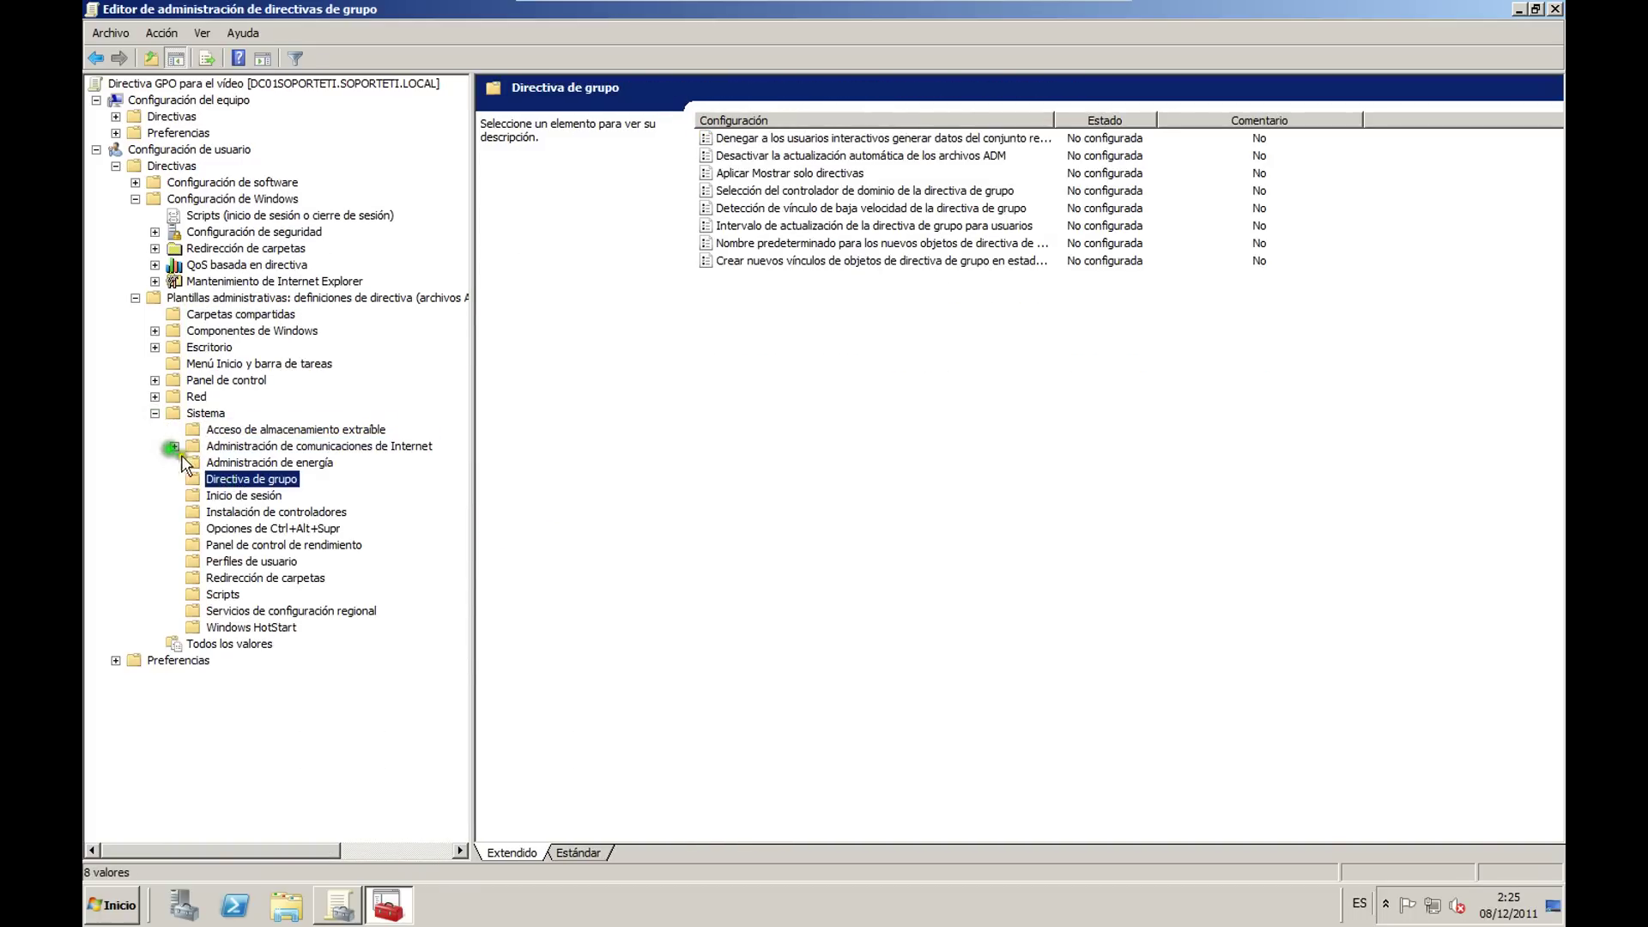
{"action": "left_click", "coordinate": [175, 446]}
{"action": "left_click", "coordinate": [240, 461]}
{"action": "key", "text": "Down"}
{"action": "key", "text": "Down"}
{"action": "key", "text": "Down"}
{"action": "key", "text": "Down"}
{"action": "key", "text": "Down"}
{"action": "key", "text": "Down"}
{"action": "key", "text": "Down"}
{"action": "key", "text": "Down"}
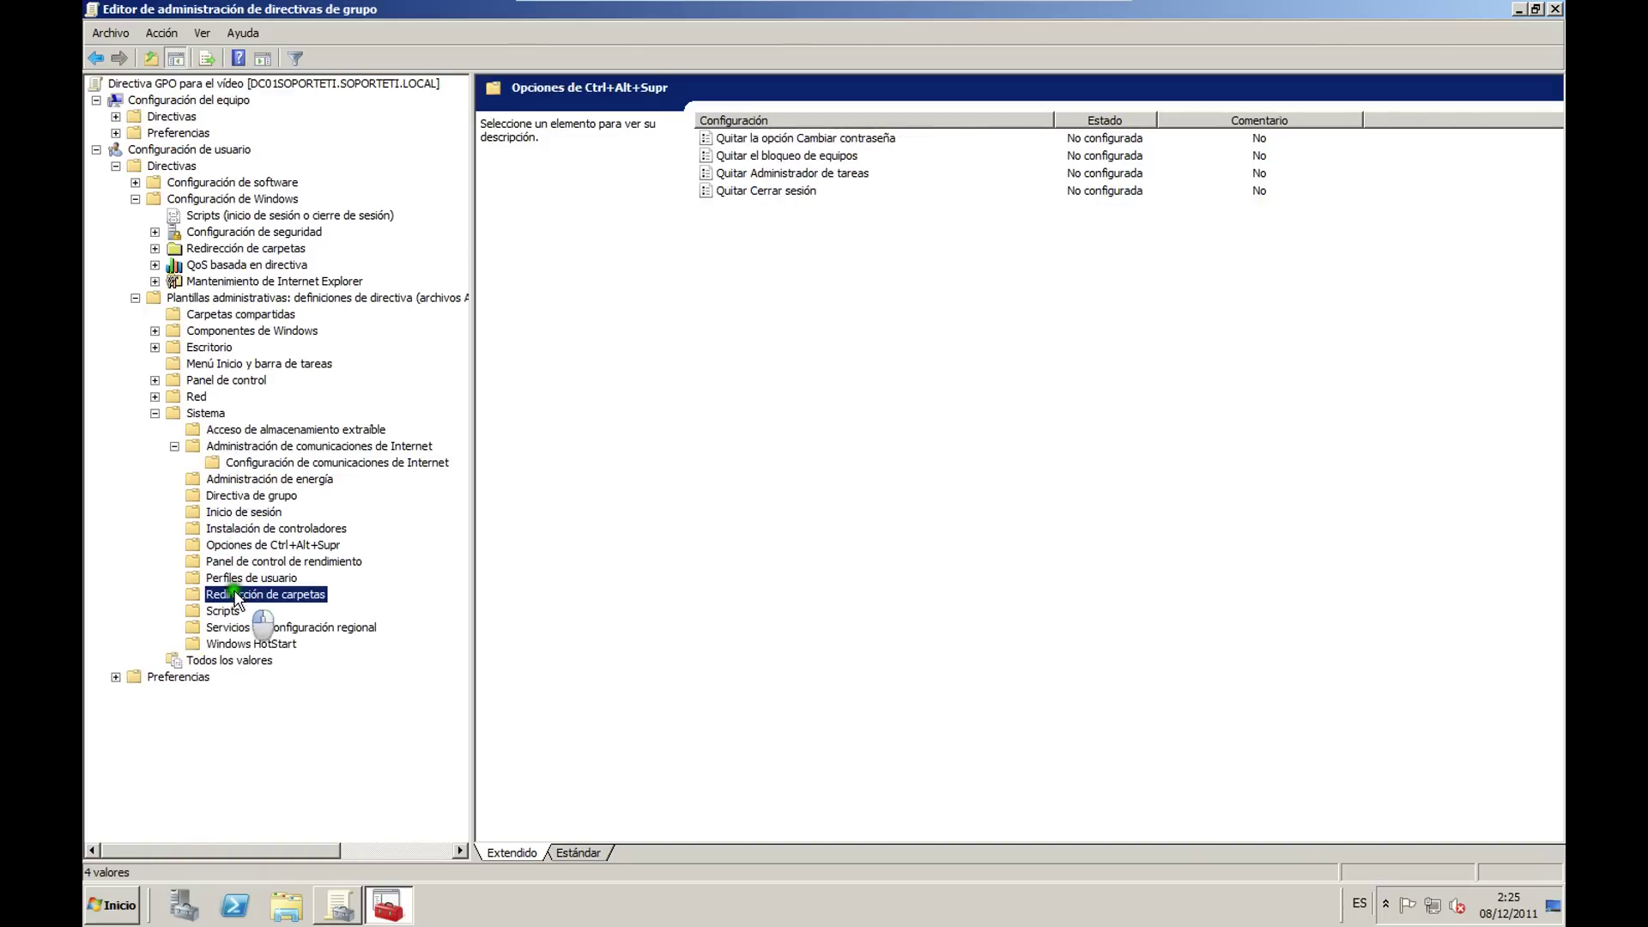
{"action": "left_click", "coordinate": [154, 330]}
{"action": "left_click", "coordinate": [242, 266]}
{"action": "left_click", "coordinate": [237, 281]}
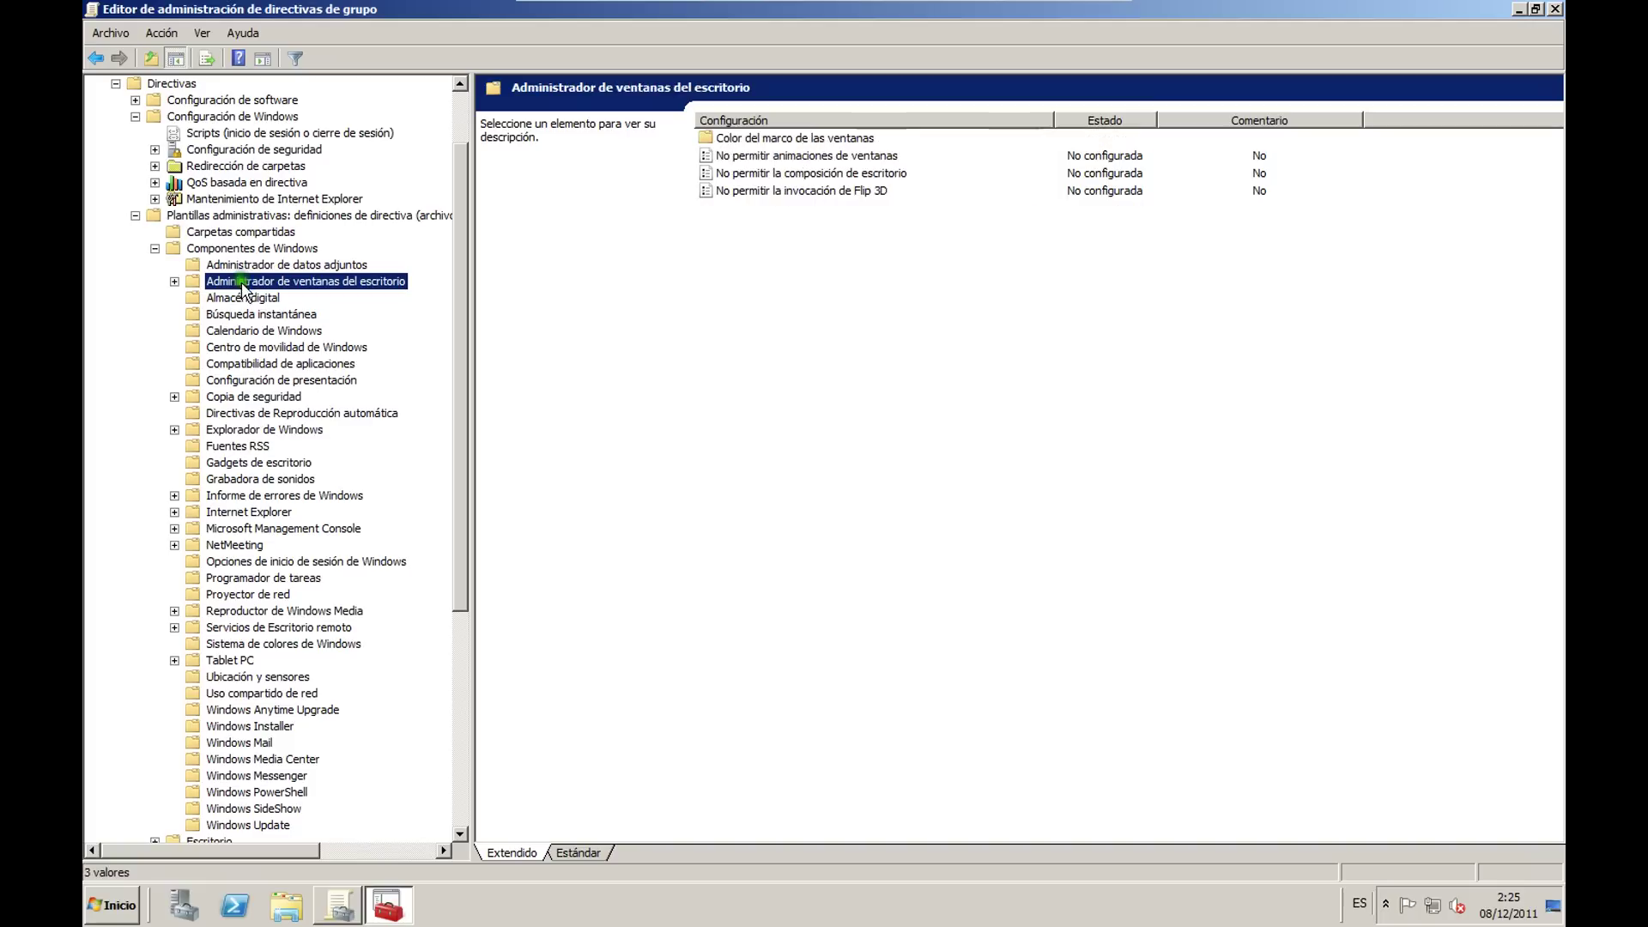
{"action": "left_click", "coordinate": [174, 281]}
{"action": "left_click", "coordinate": [216, 298]}
{"action": "left_click", "coordinate": [174, 445]}
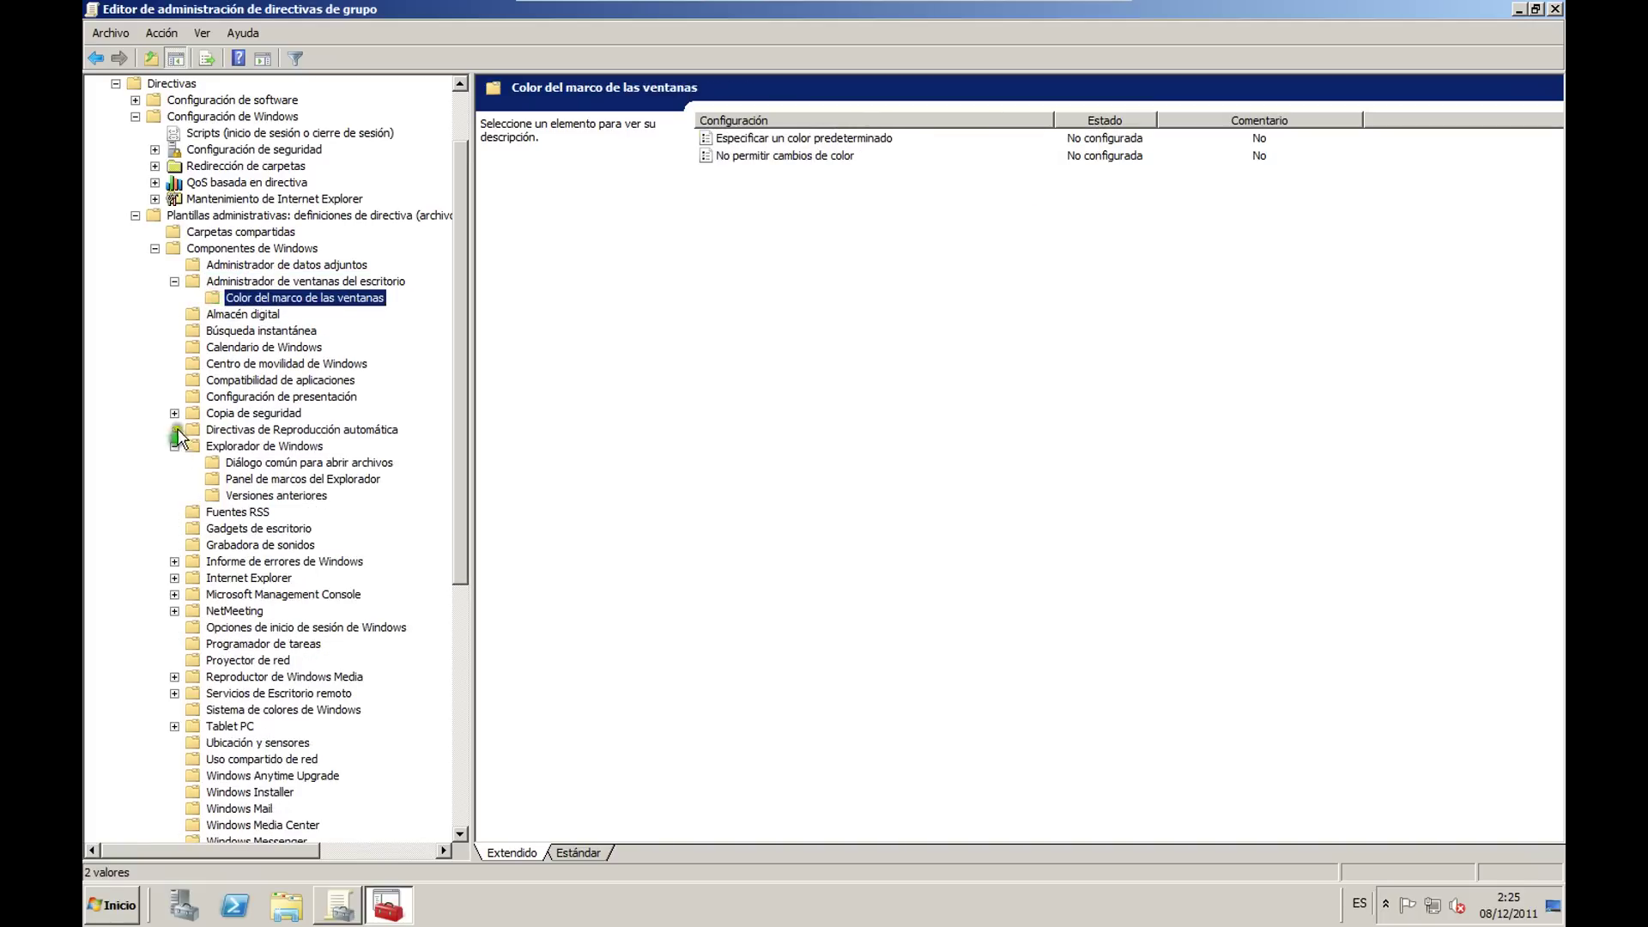
{"action": "left_click", "coordinate": [175, 413]}
{"action": "left_click", "coordinate": [175, 594]}
{"action": "left_click", "coordinate": [174, 578]}
{"action": "scroll", "coordinate": [273, 504], "scroll_direction": "down", "scroll_amount": 6}
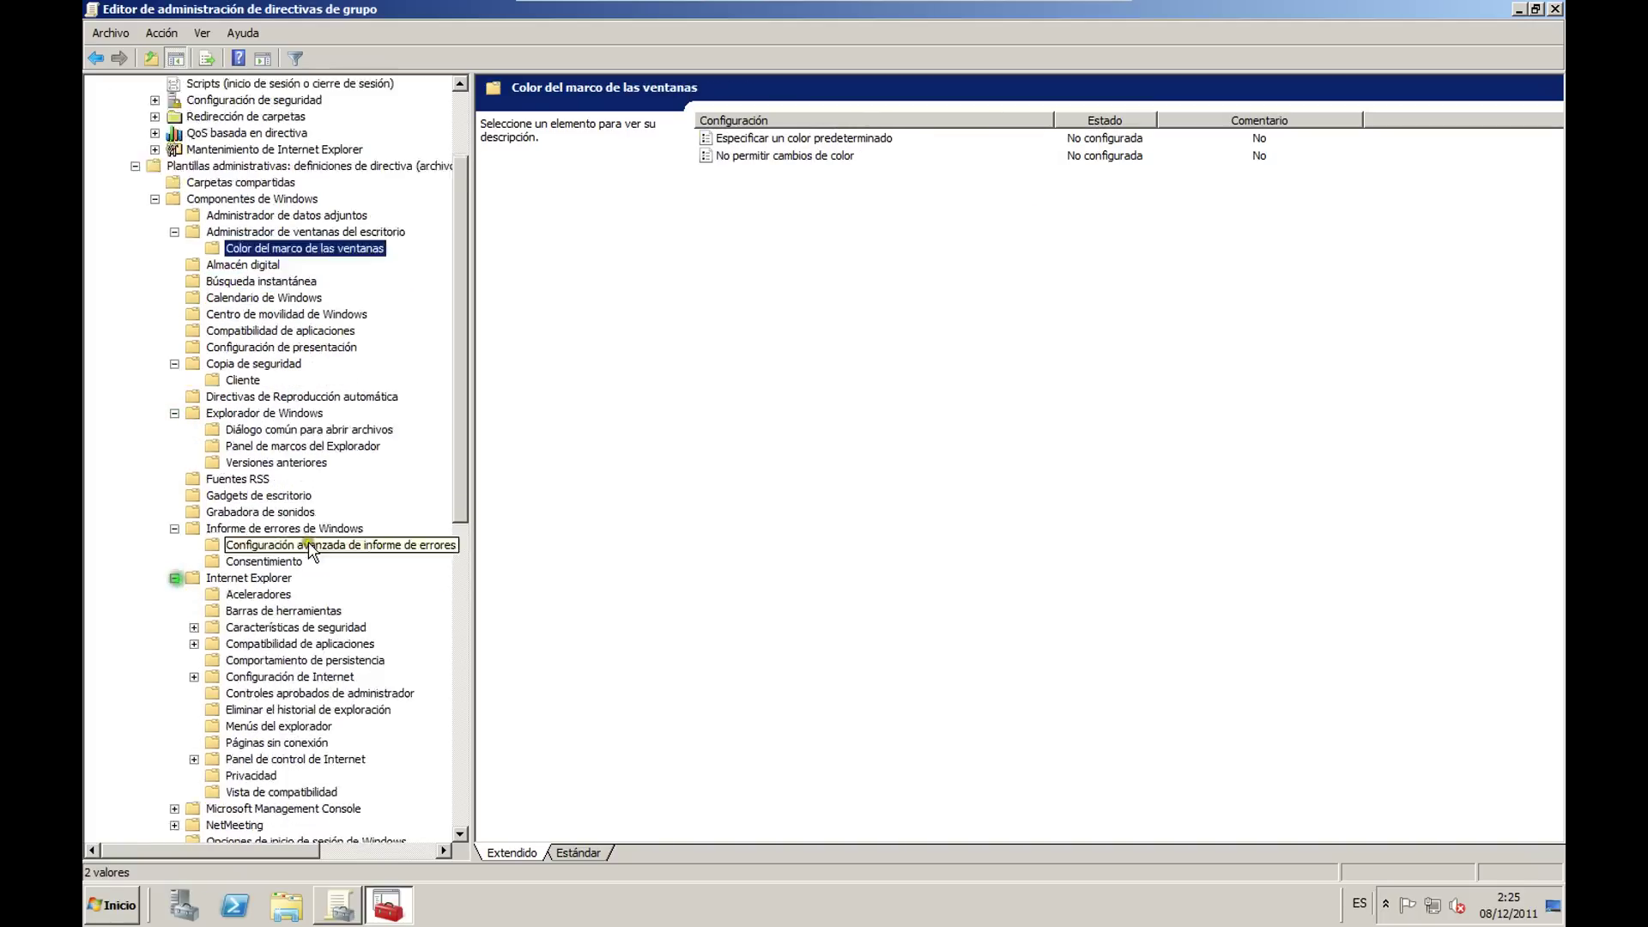
{"action": "left_click", "coordinate": [194, 429]}
{"action": "left_click", "coordinate": [194, 397]}
{"action": "left_click", "coordinate": [194, 379]}
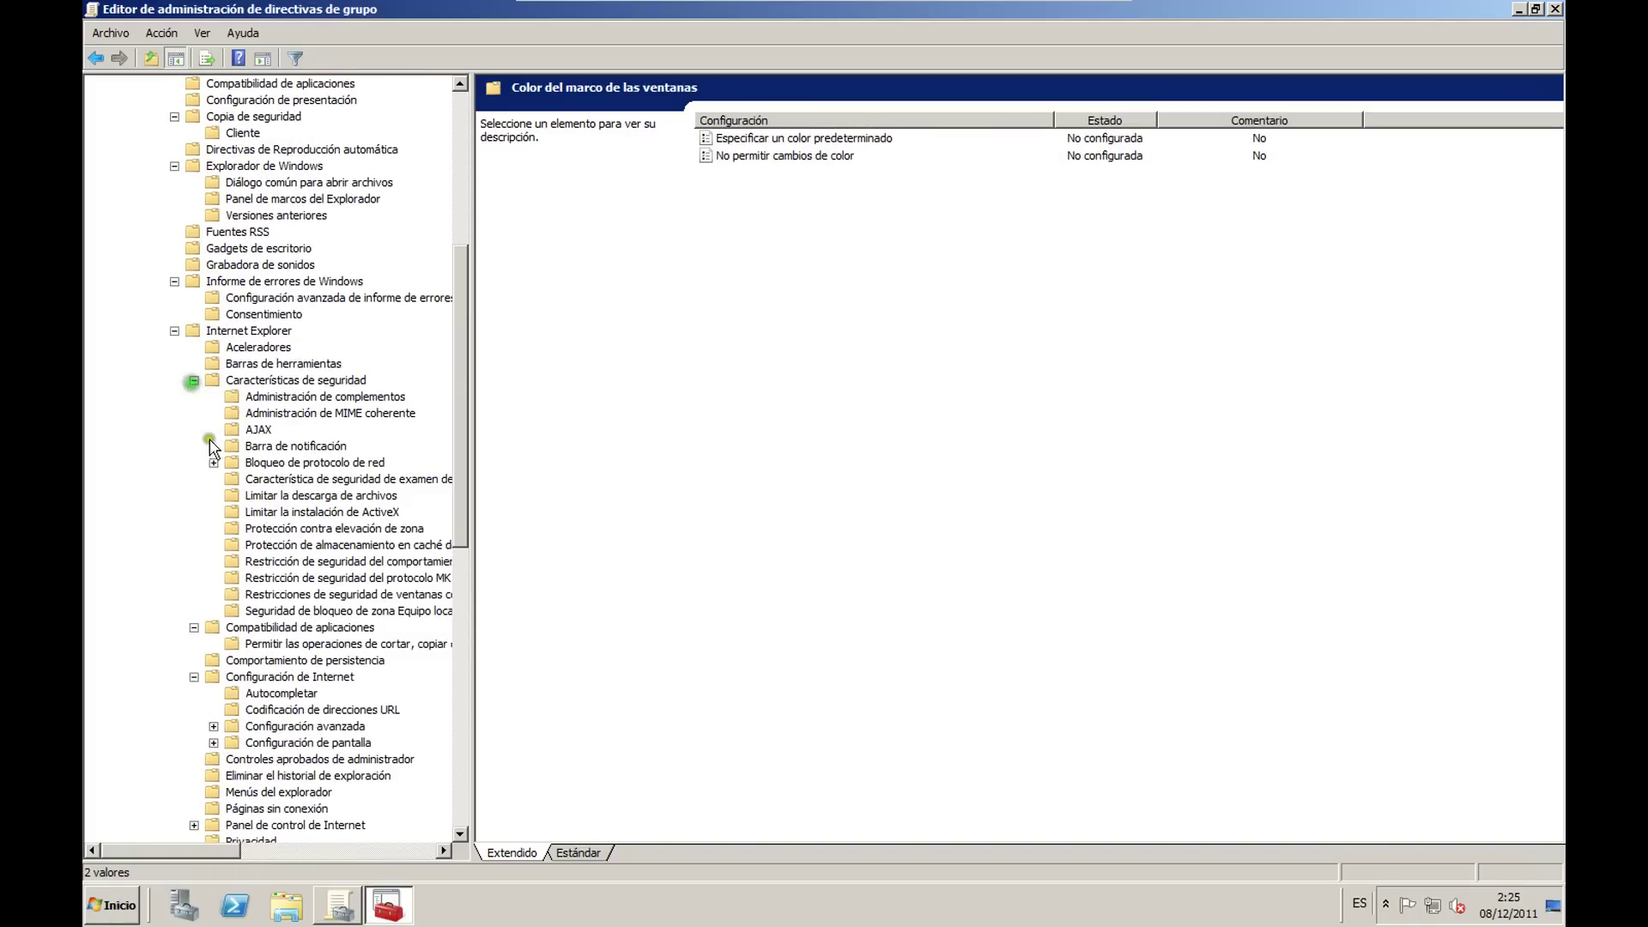
{"action": "left_click", "coordinate": [213, 461]}
{"action": "scroll", "coordinate": [283, 463], "scroll_direction": "down", "scroll_amount": 5}
{"action": "left_click", "coordinate": [326, 331]}
{"action": "left_click", "coordinate": [326, 380]}
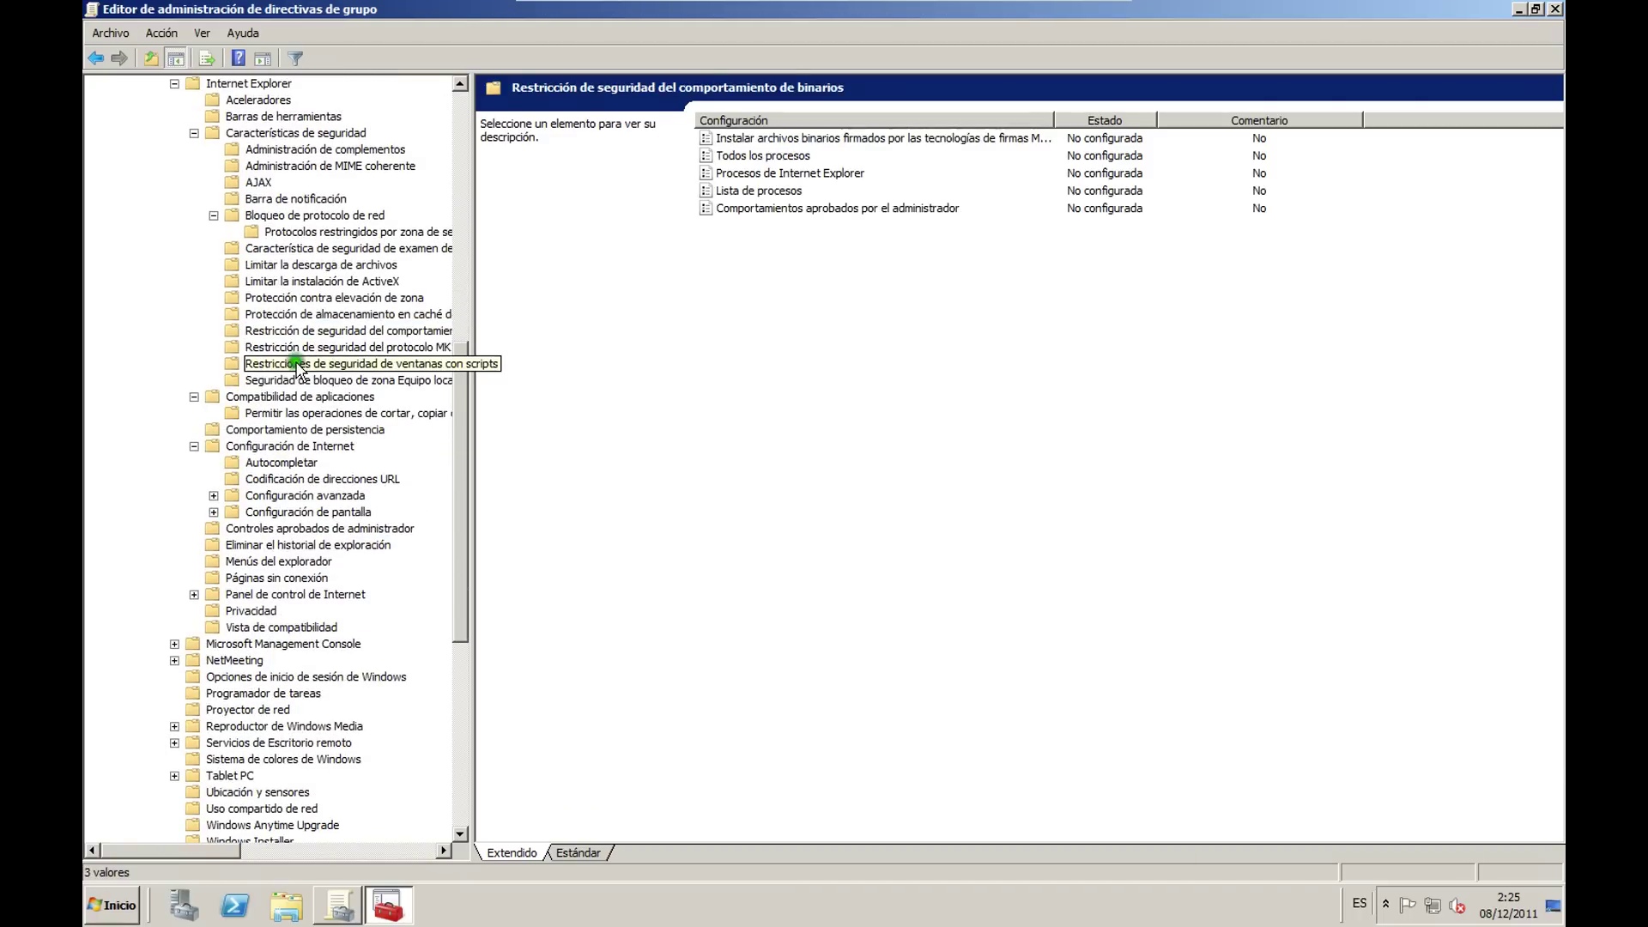
{"action": "left_click", "coordinate": [307, 297]}
{"action": "left_click", "coordinate": [302, 363]}
{"action": "left_click", "coordinate": [302, 347]}
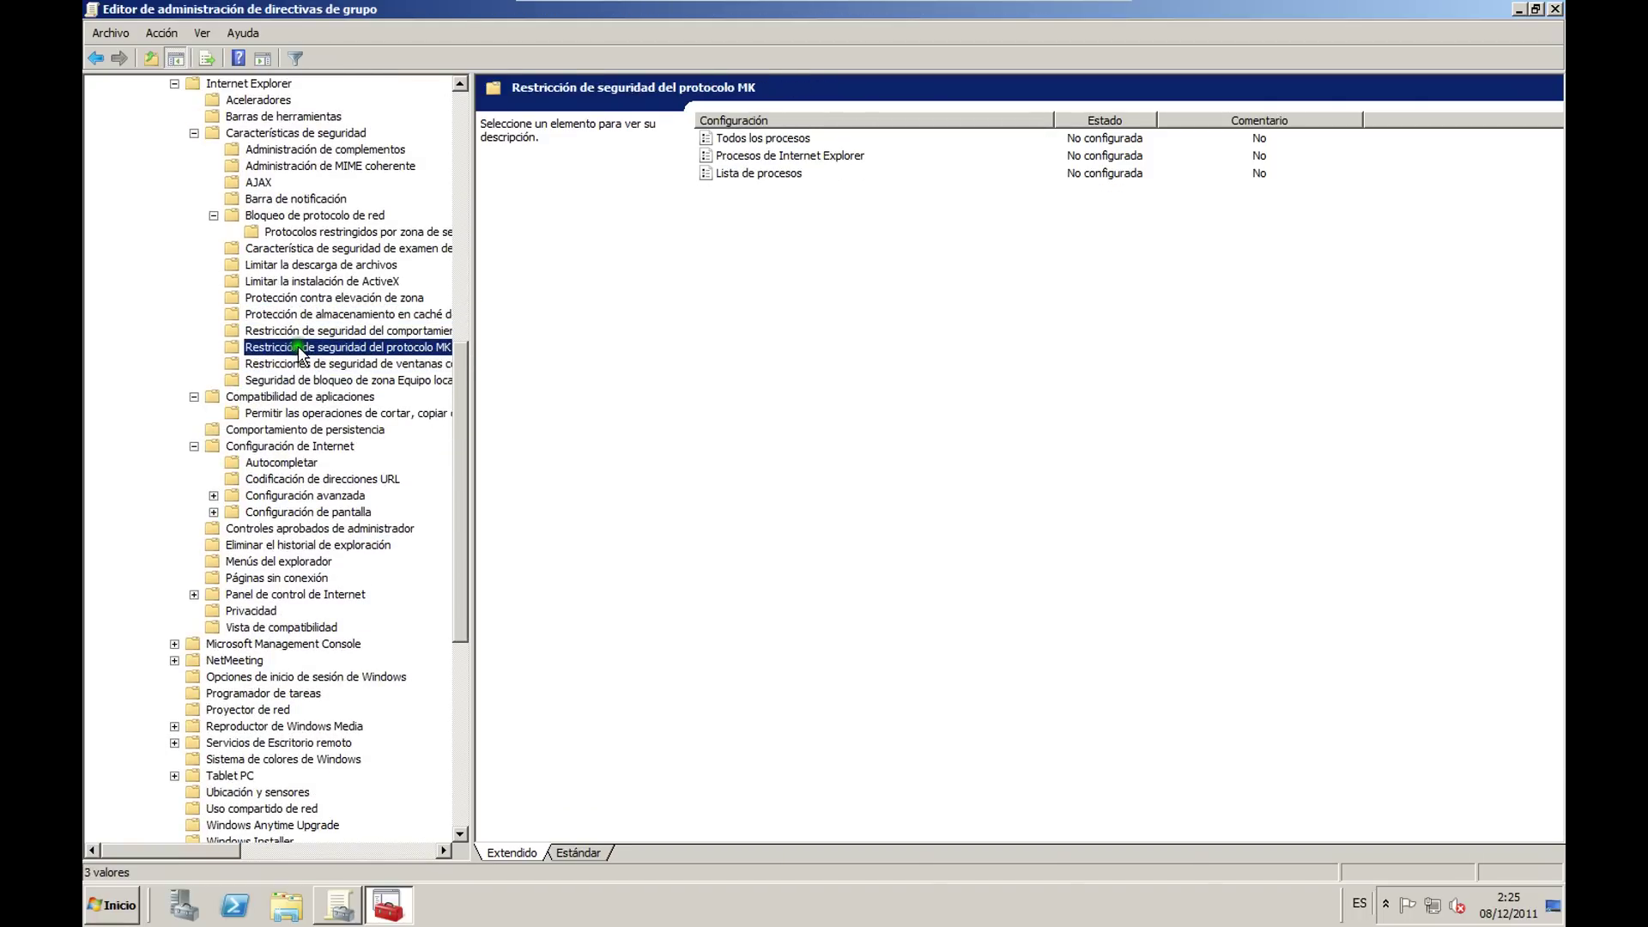
{"action": "left_click", "coordinate": [769, 442]}
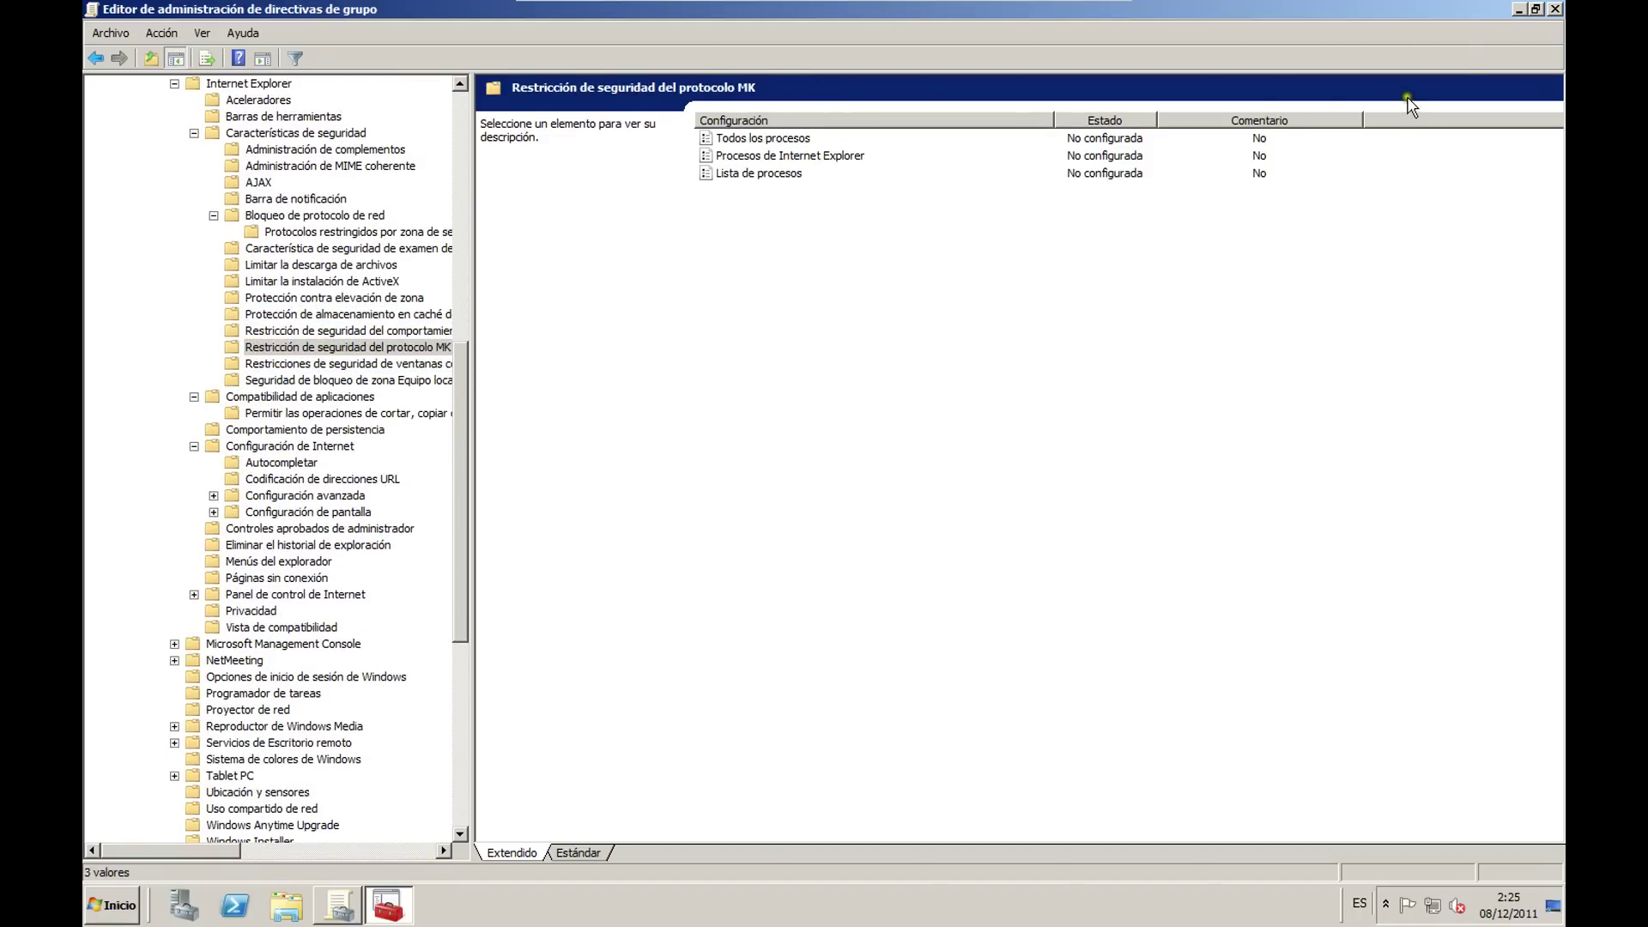
{"action": "left_click", "coordinate": [1554, 9]}
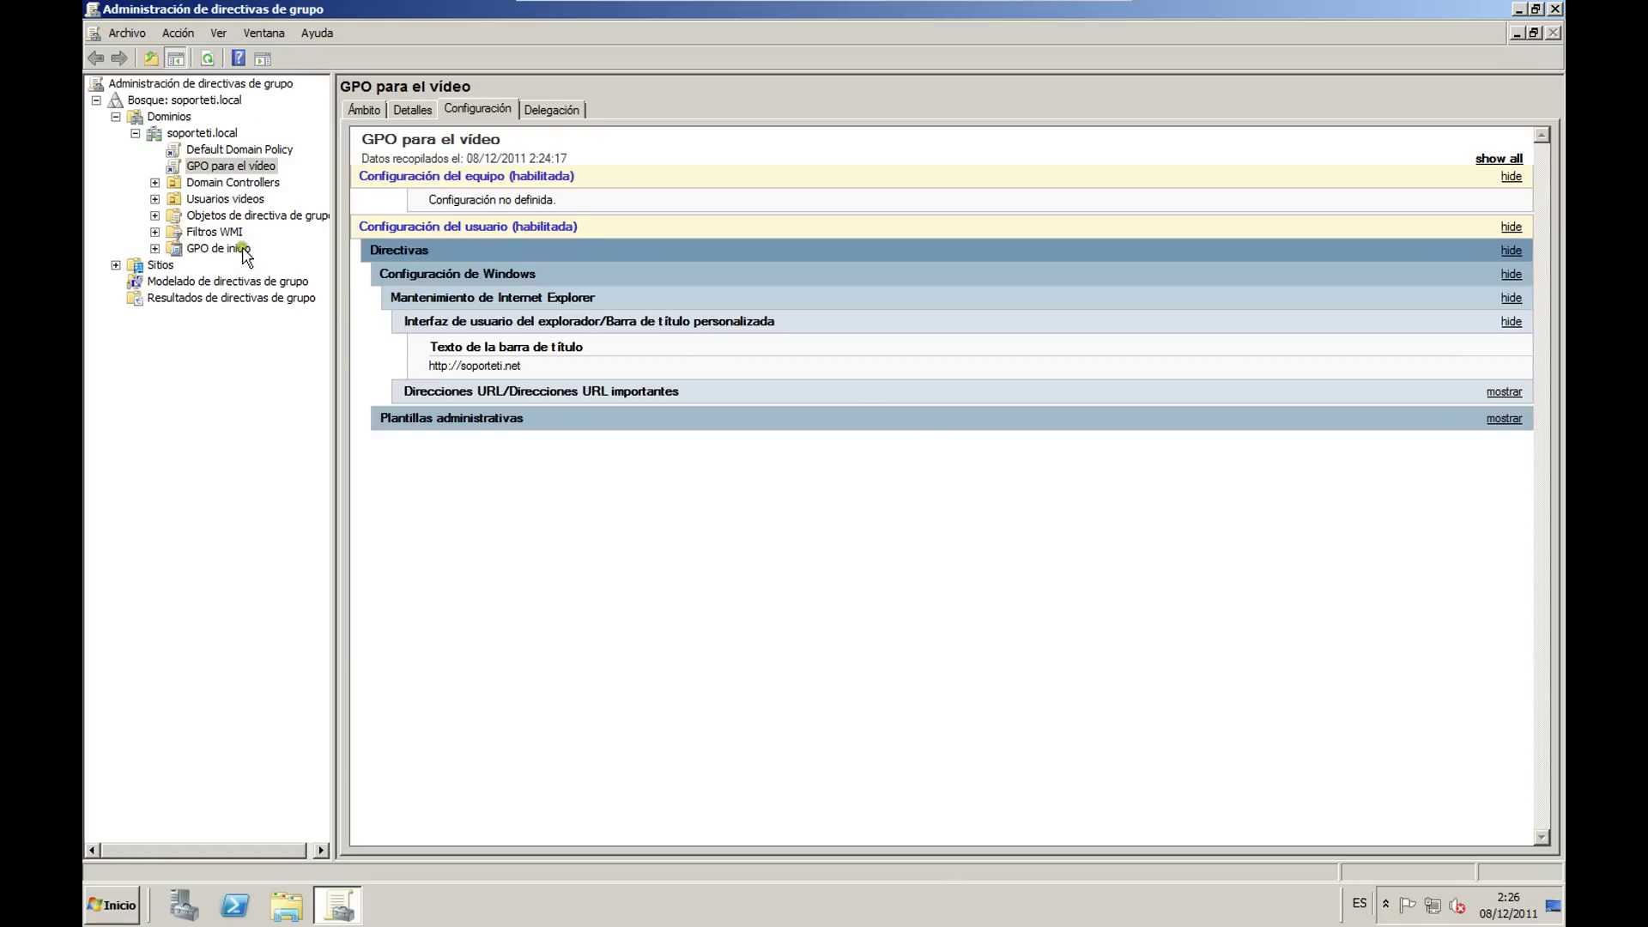
Step: Close the Group Policy Management console without acting on GPO para el vídeo
{"action": "right_click", "coordinate": [239, 168]}
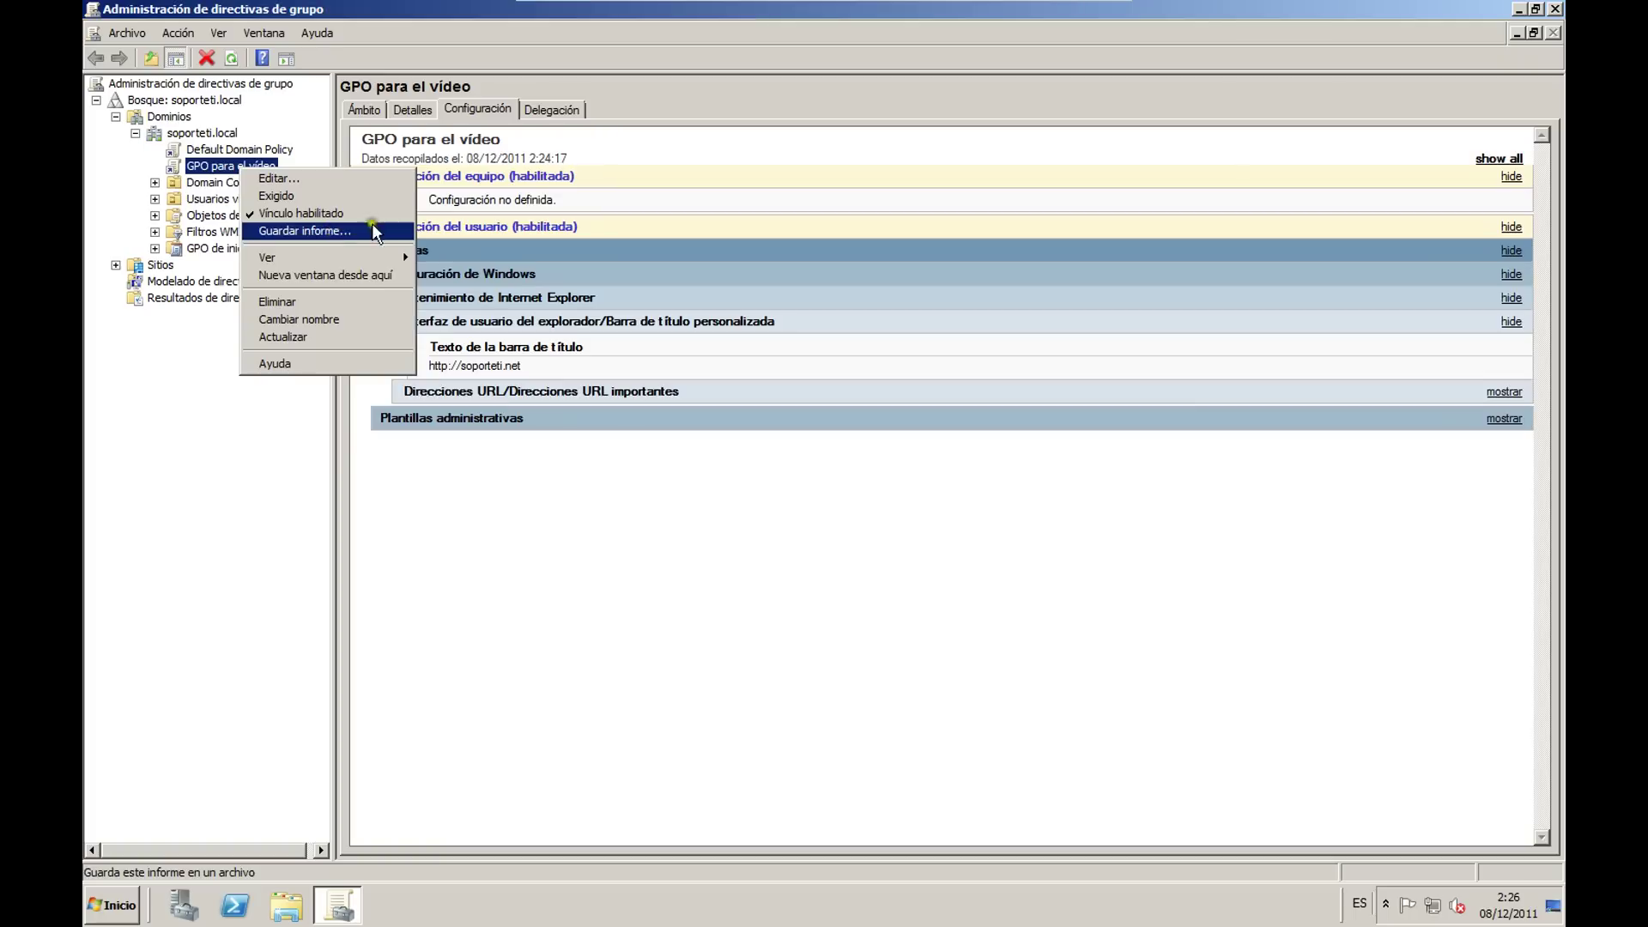
{"action": "left_click", "coordinate": [432, 508]}
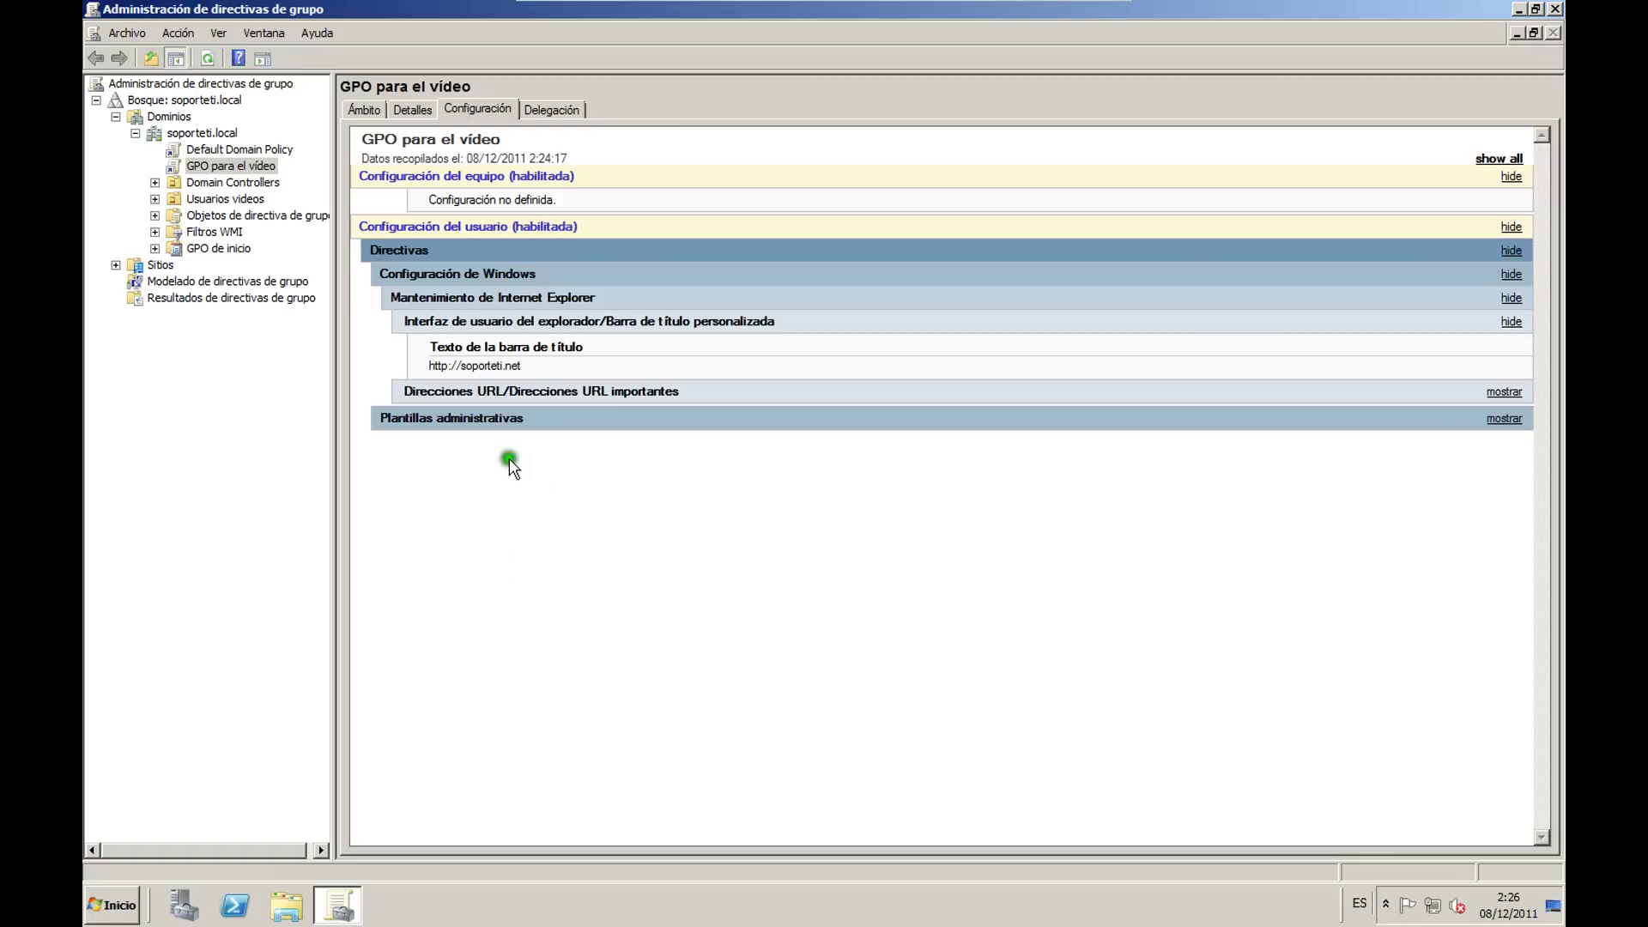
{"action": "left_click", "coordinate": [1554, 8]}
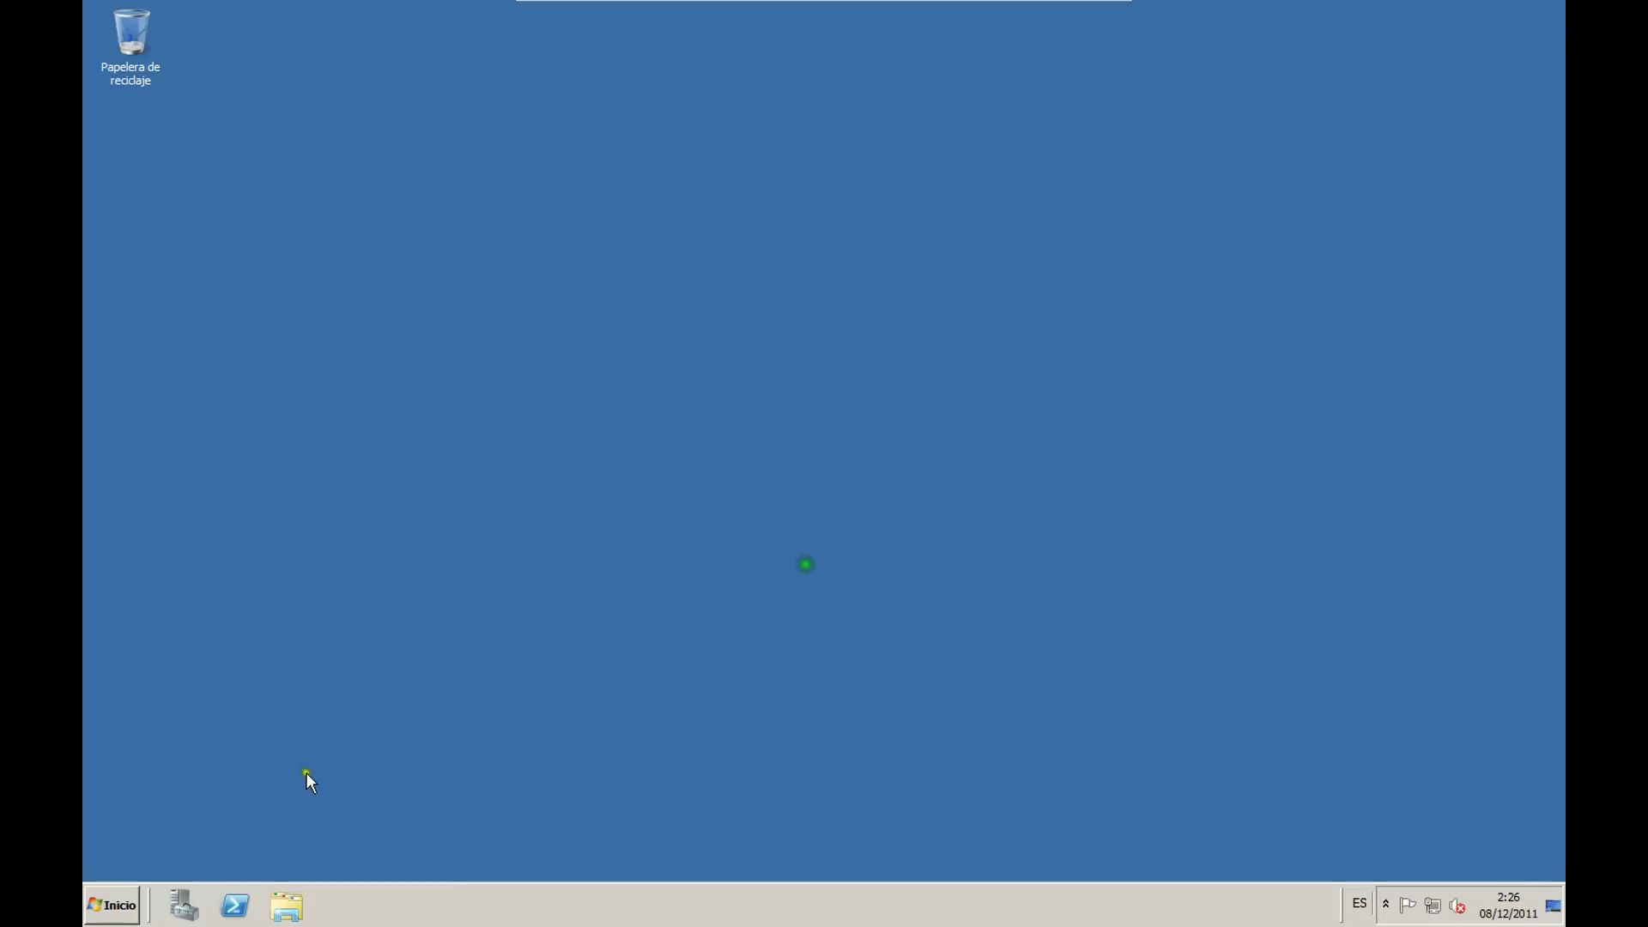
Step: Launch Internet Explorer from the Start menu, showing the Soporte Tecnico Informatico blog
{"action": "left_click", "coordinate": [105, 904]}
{"action": "left_click", "coordinate": [203, 481]}
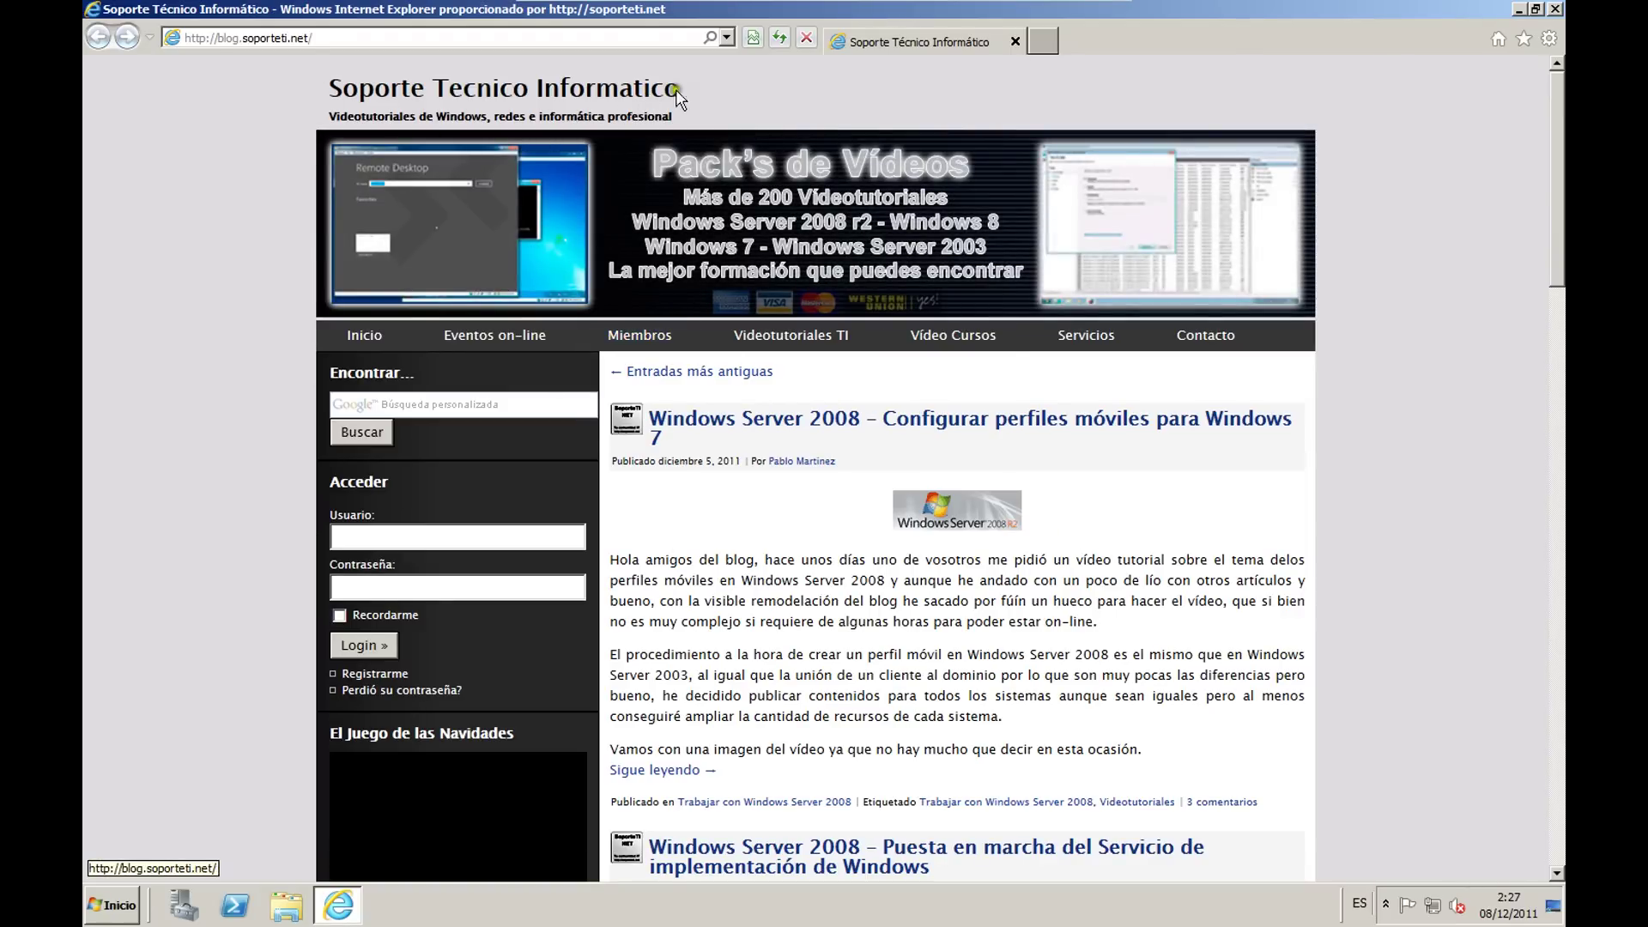
Step: Go to the blog's Videotutoriales TI page and browse the priced tutorial packs
{"action": "left_click", "coordinate": [789, 336]}
{"action": "mouse_move", "coordinate": [807, 350]}
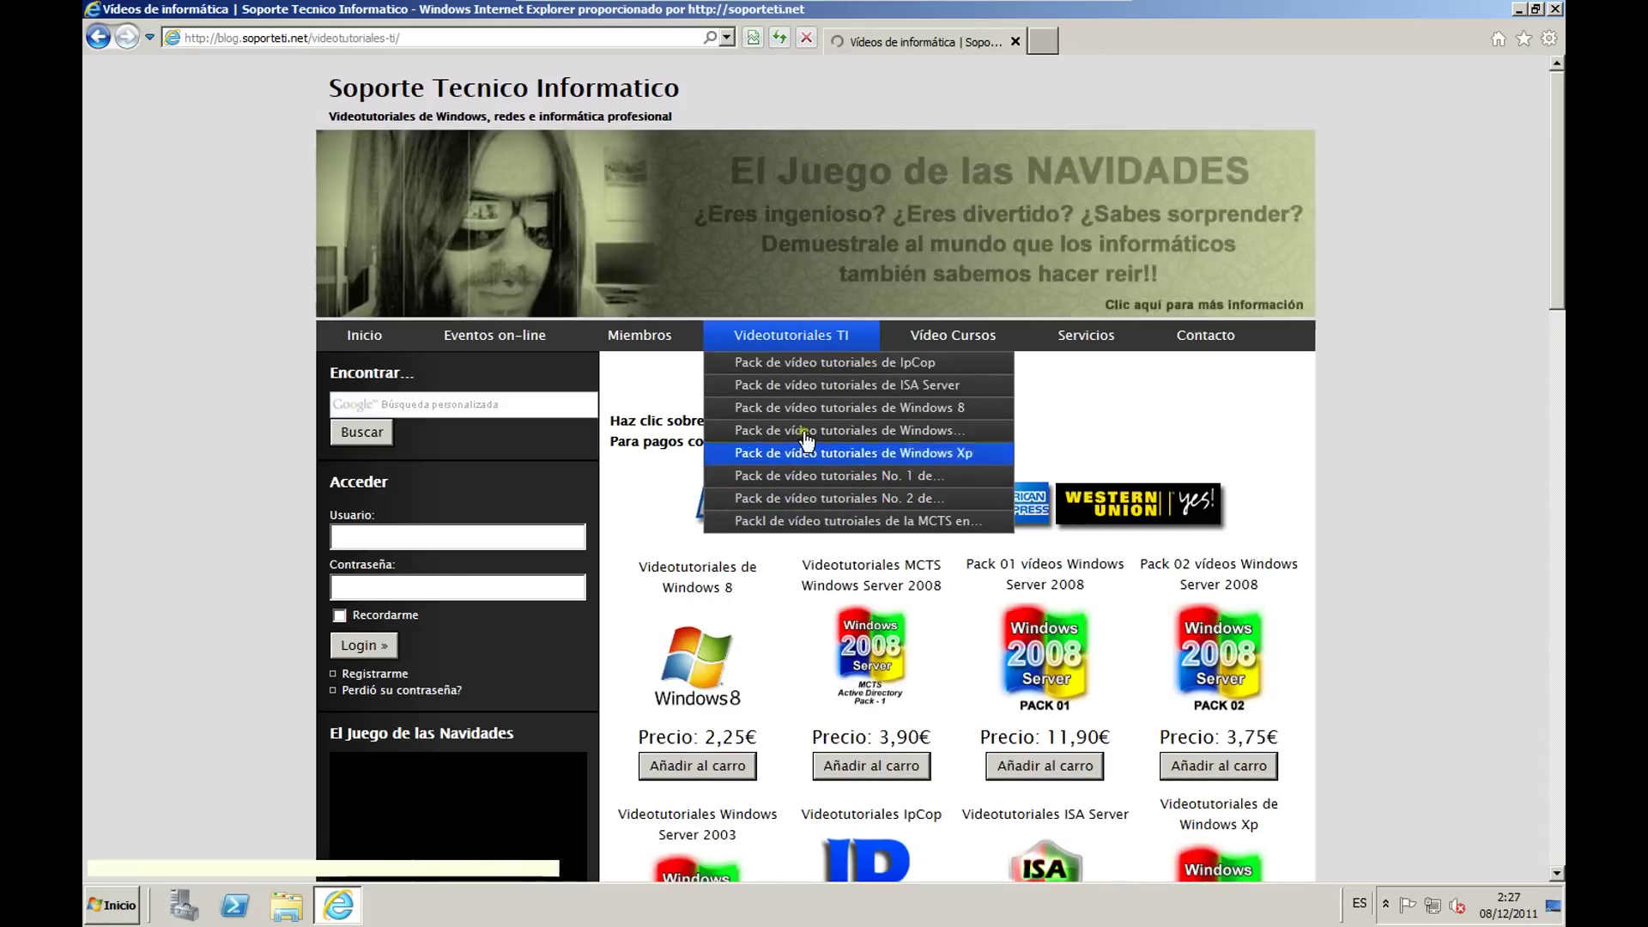
{"action": "scroll", "coordinate": [1384, 556], "scroll_direction": "down", "scroll_amount": 4}
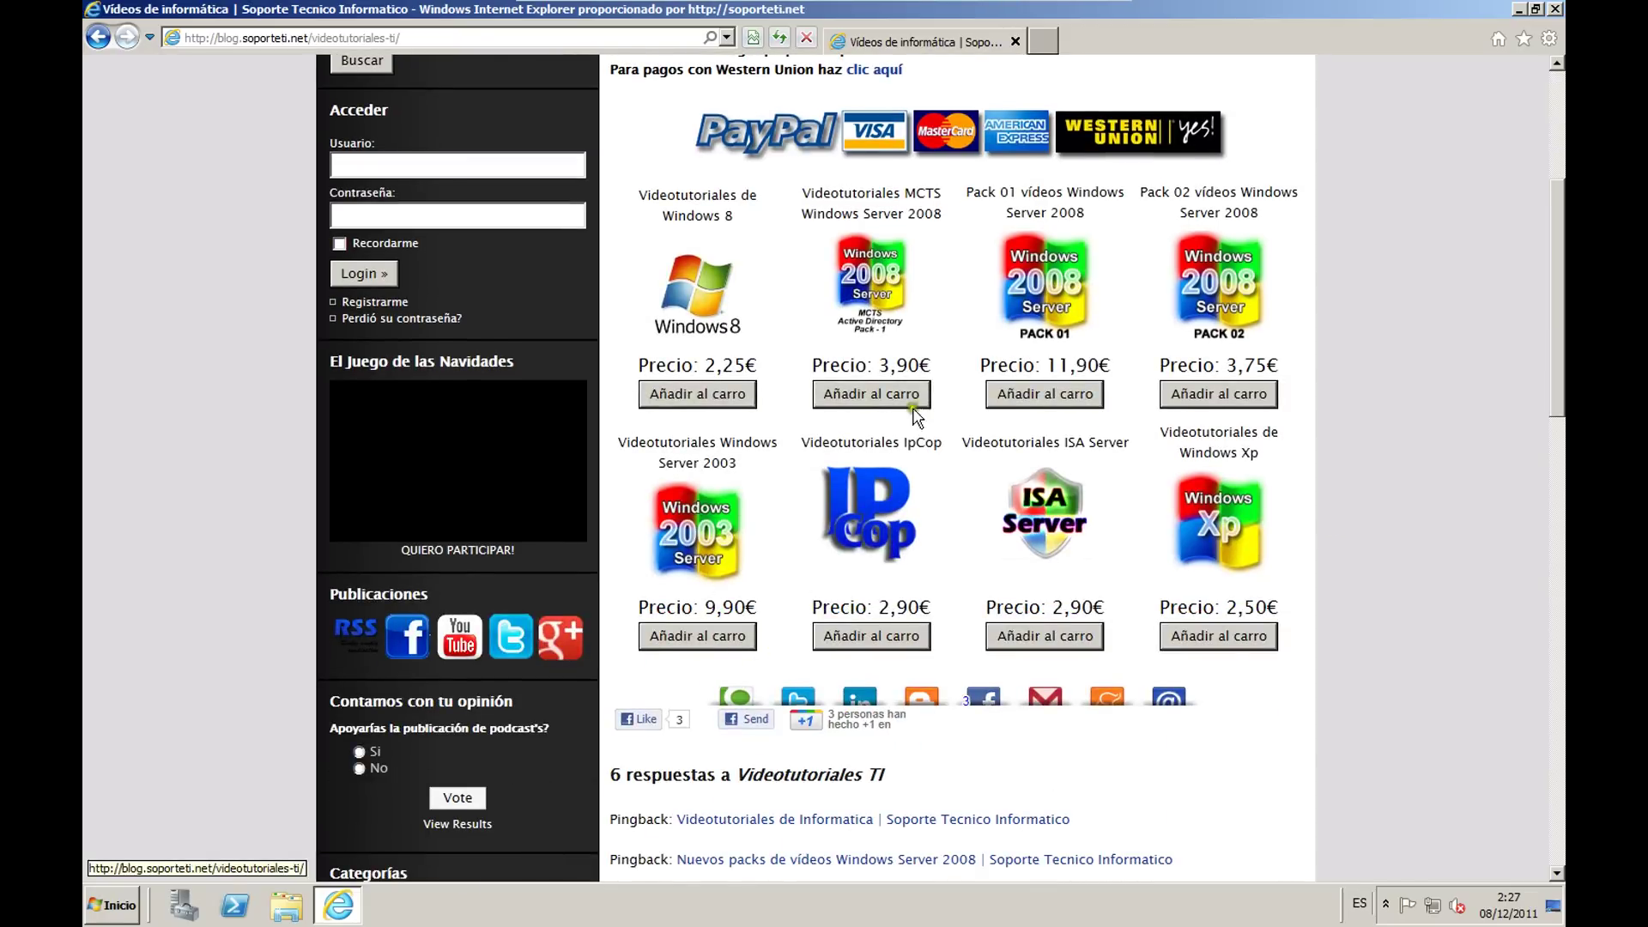
{"action": "scroll", "coordinate": [1090, 485], "scroll_direction": "up", "scroll_amount": 4}
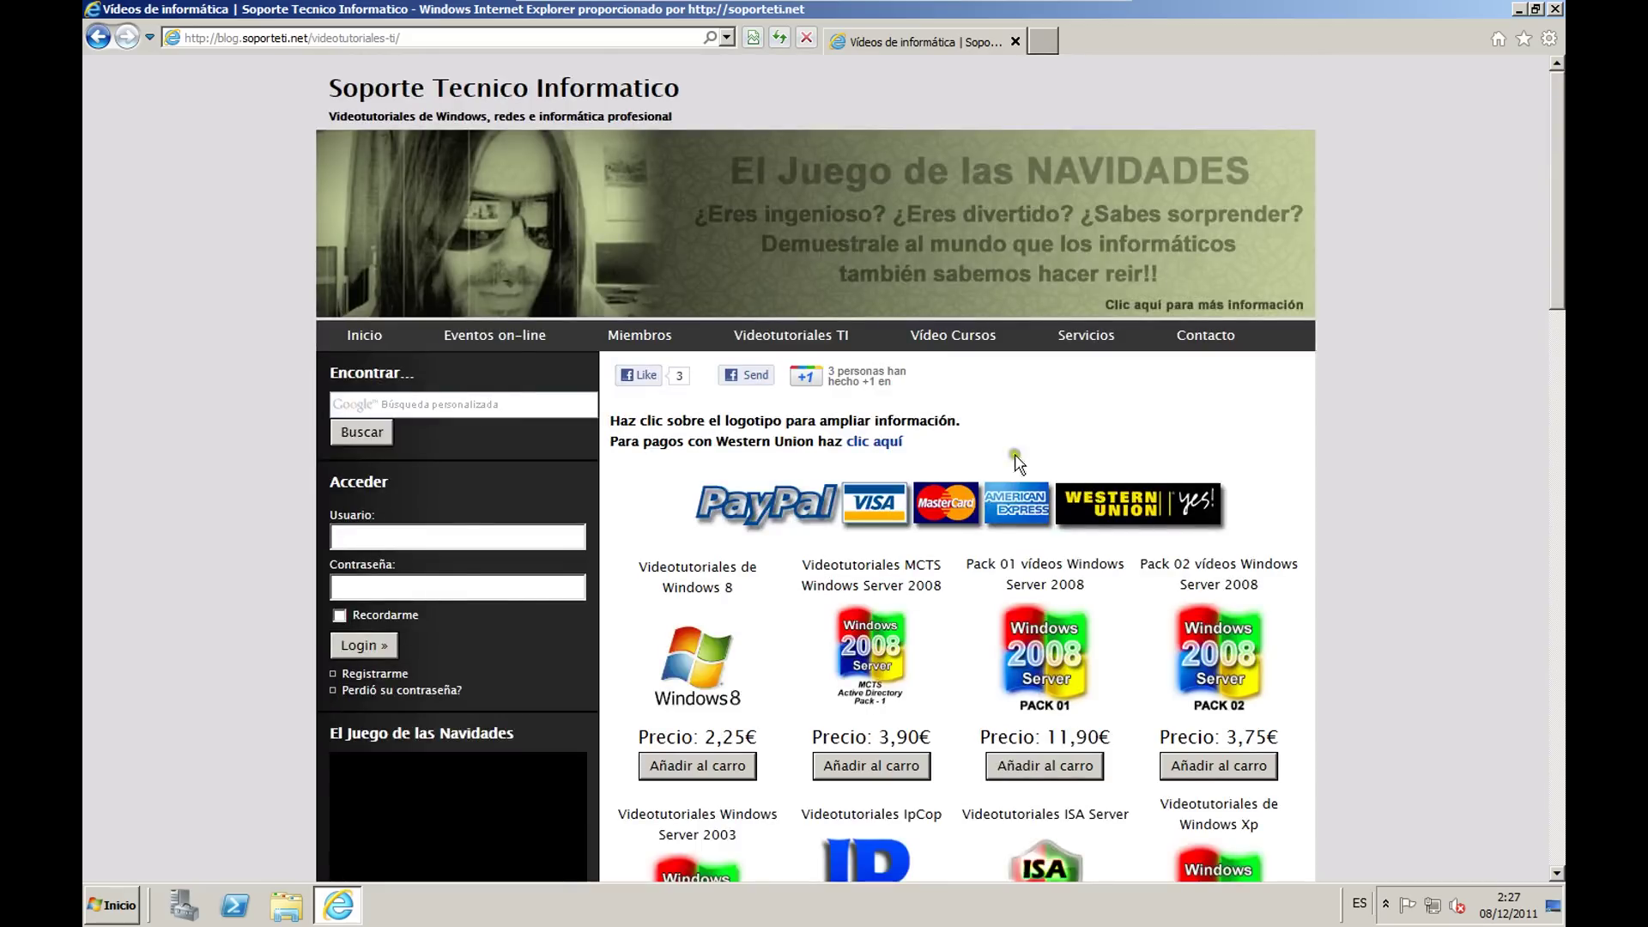